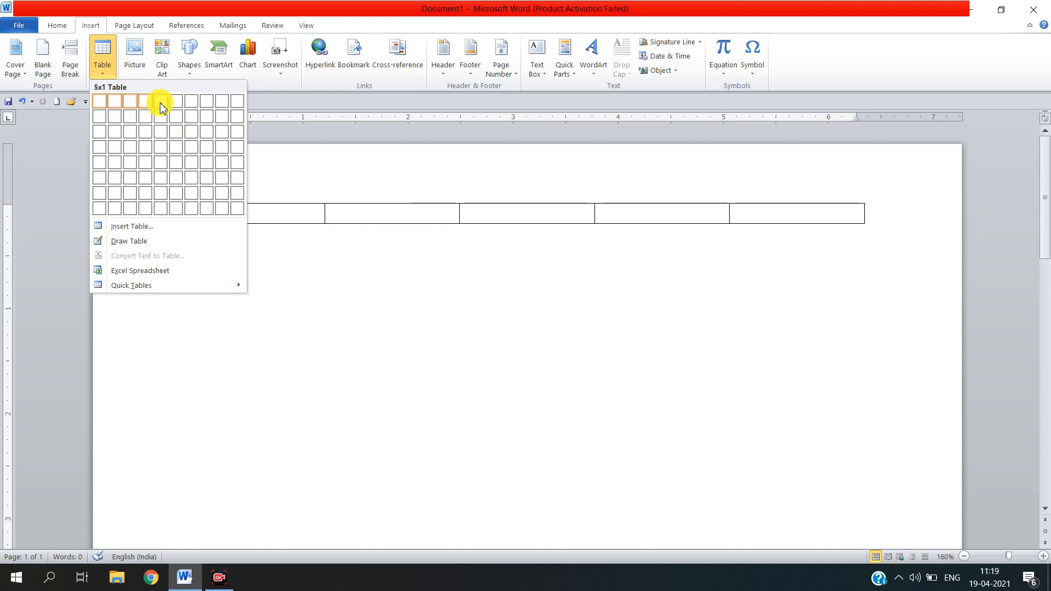
# - Insert a table with five columns and four rows at the start of the document
pyautogui.click(161, 152)
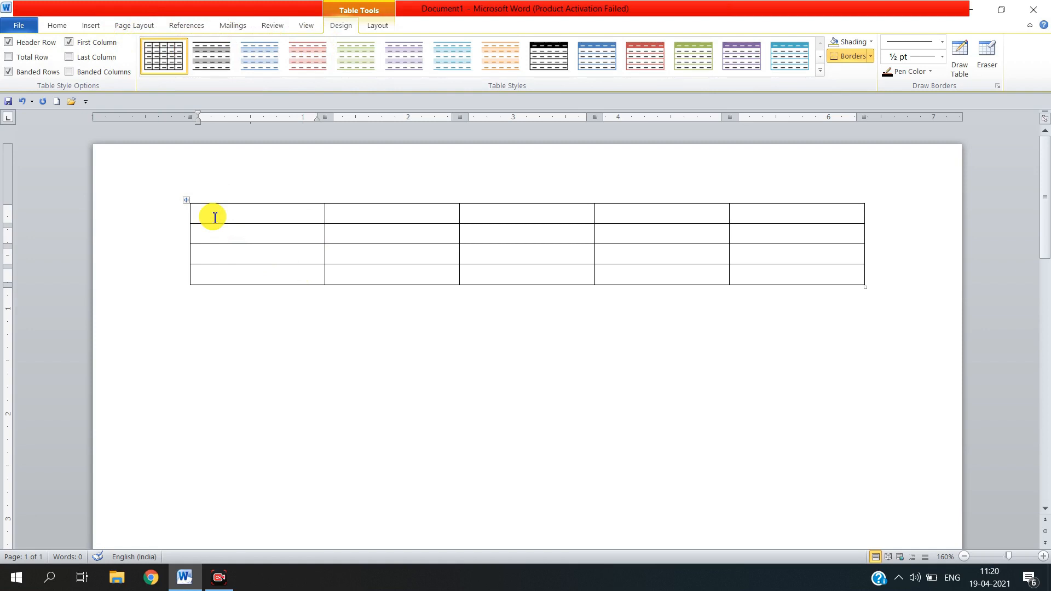
pyautogui.click(92, 25)
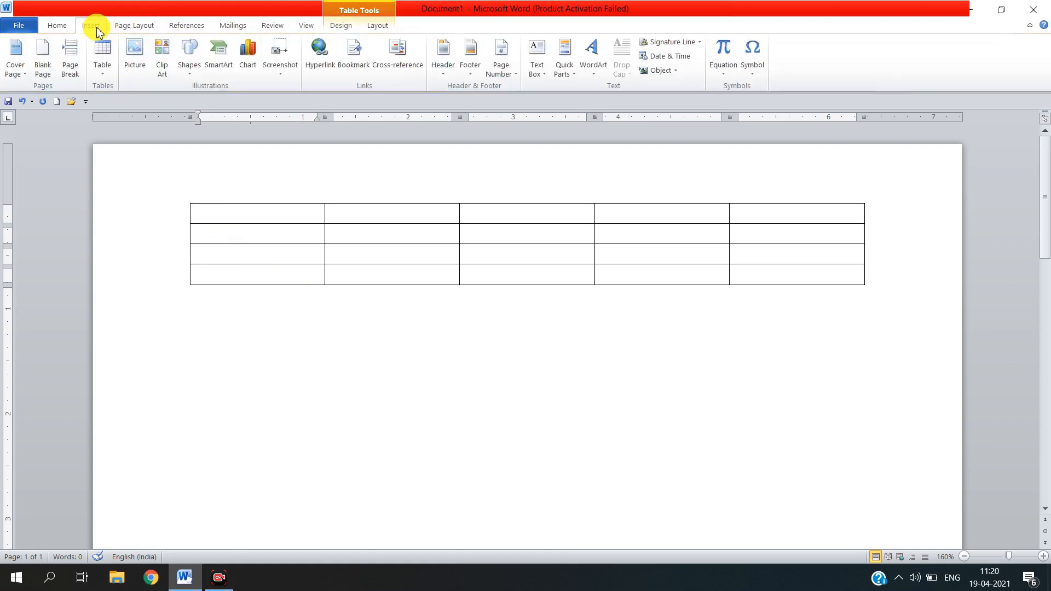
pyautogui.click(94, 59)
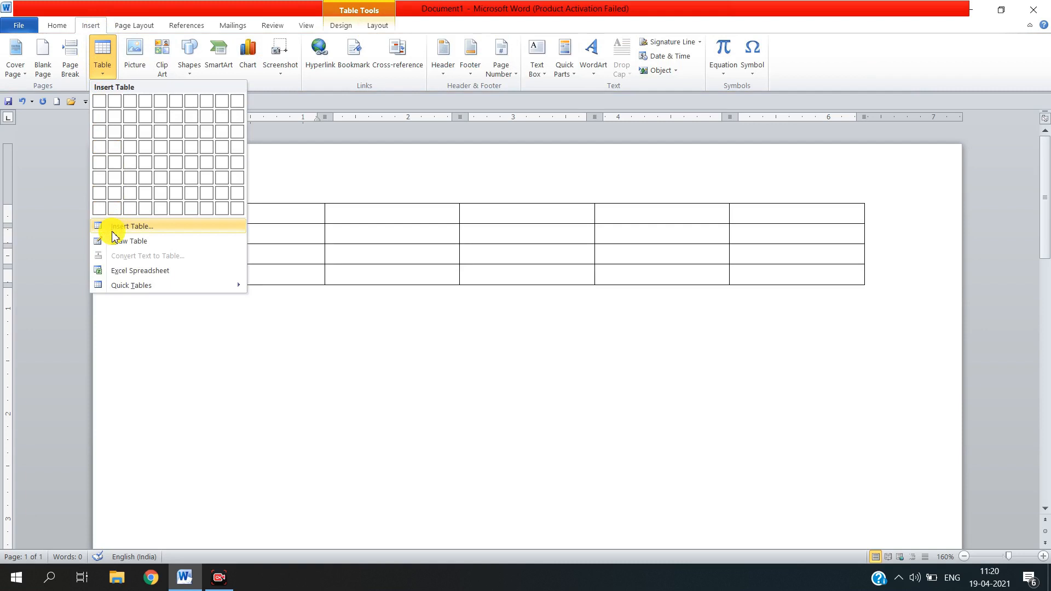
pyautogui.click(373, 307)
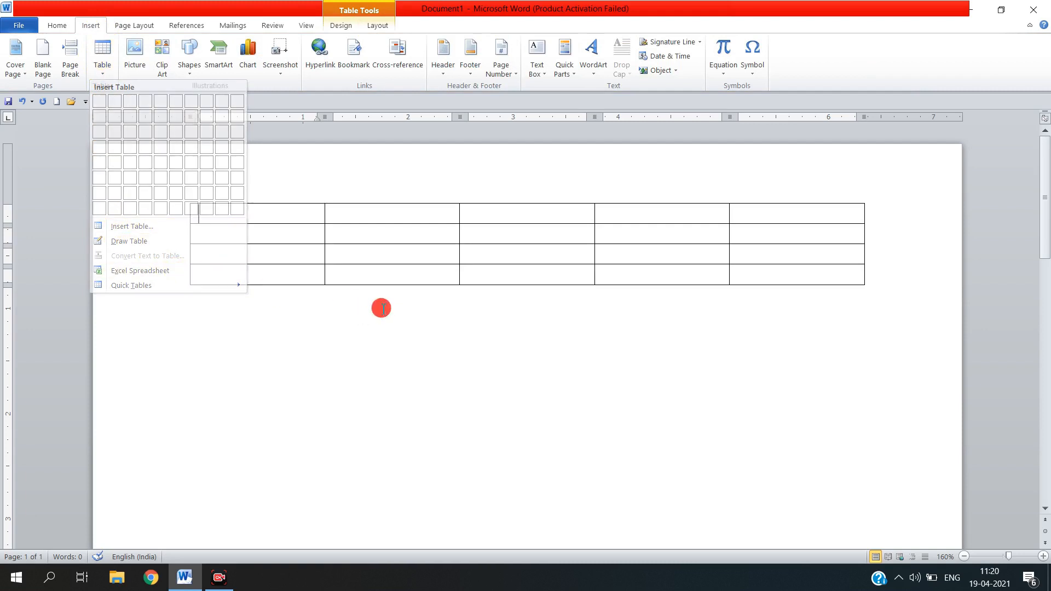
pyautogui.click(335, 341)
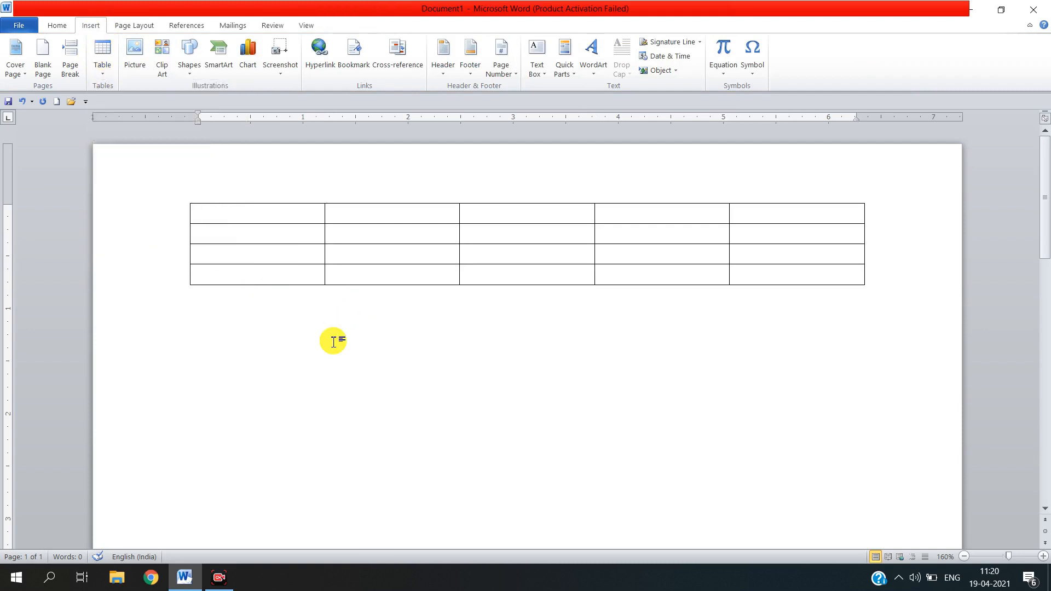
# - Delete the existing table and insert a new one with six columns and five rows
pyautogui.hotkey('ctrl', 'a')
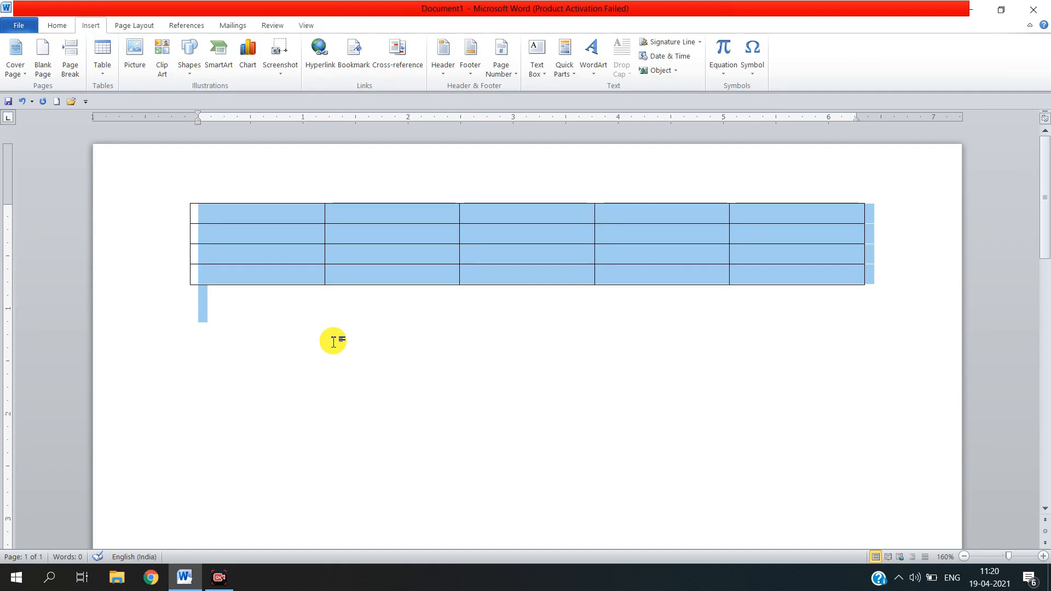
pyautogui.press('Delete')
pyautogui.click(103, 60)
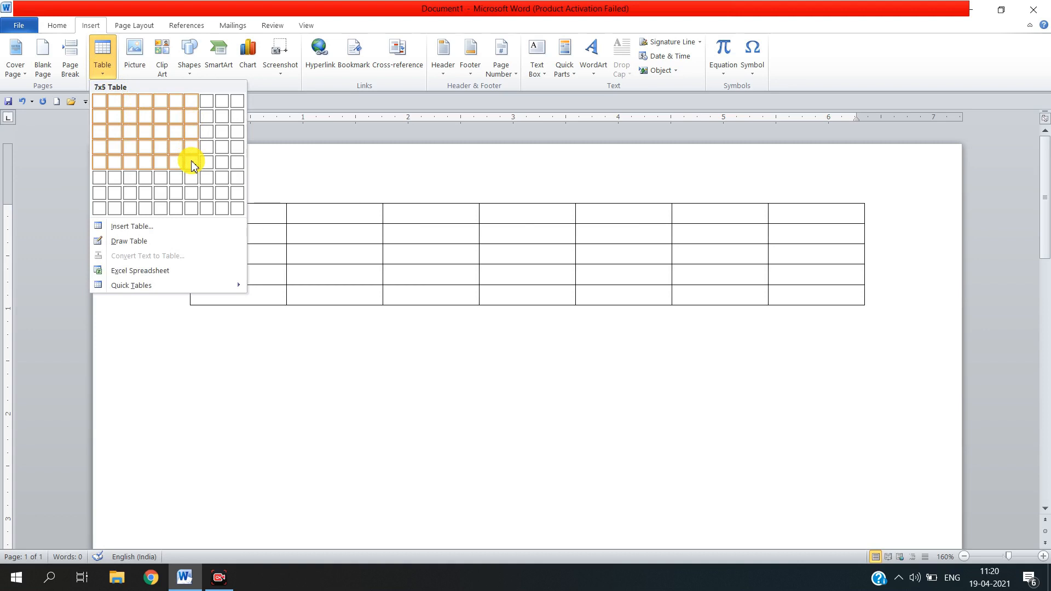
pyautogui.click(144, 227)
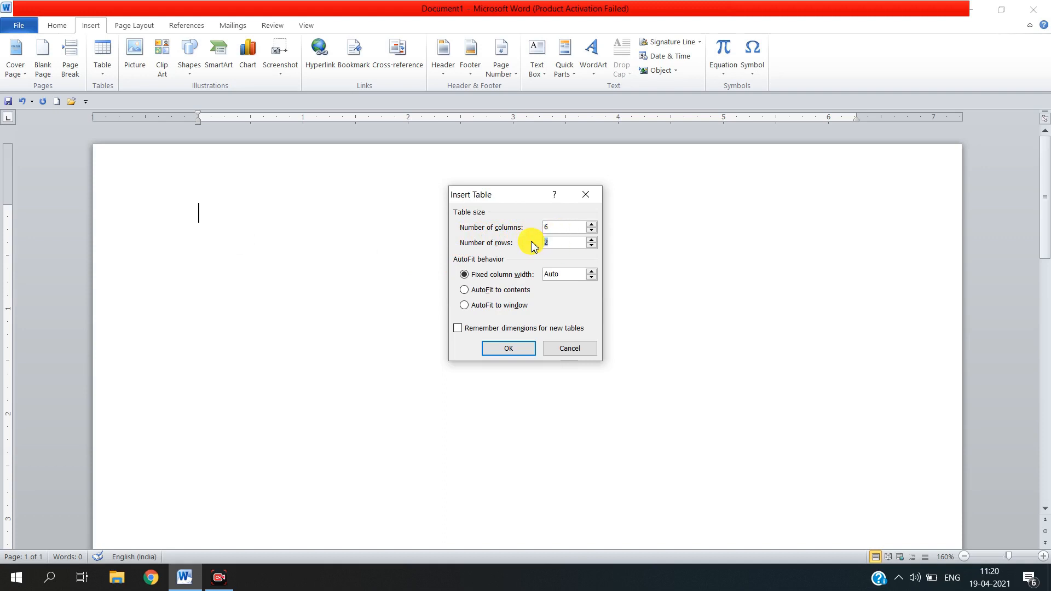
pyautogui.write('5')
pyautogui.click(508, 350)
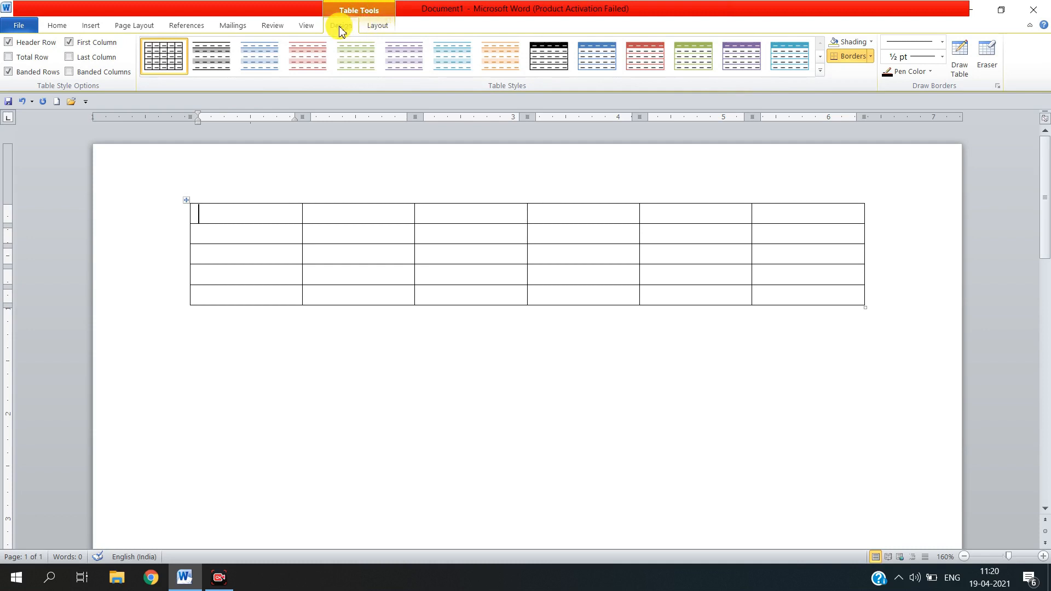
# - Review the design and layout options available for the inserted table
pyautogui.click(380, 27)
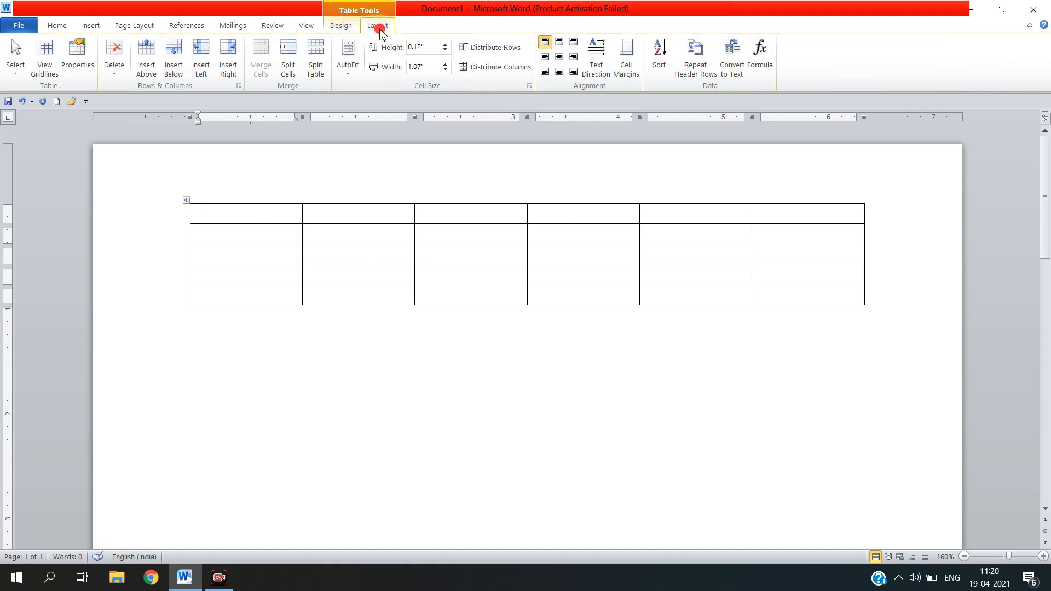
pyautogui.click(337, 27)
pyautogui.click(374, 25)
pyautogui.click(343, 28)
pyautogui.click(369, 26)
pyautogui.click(347, 26)
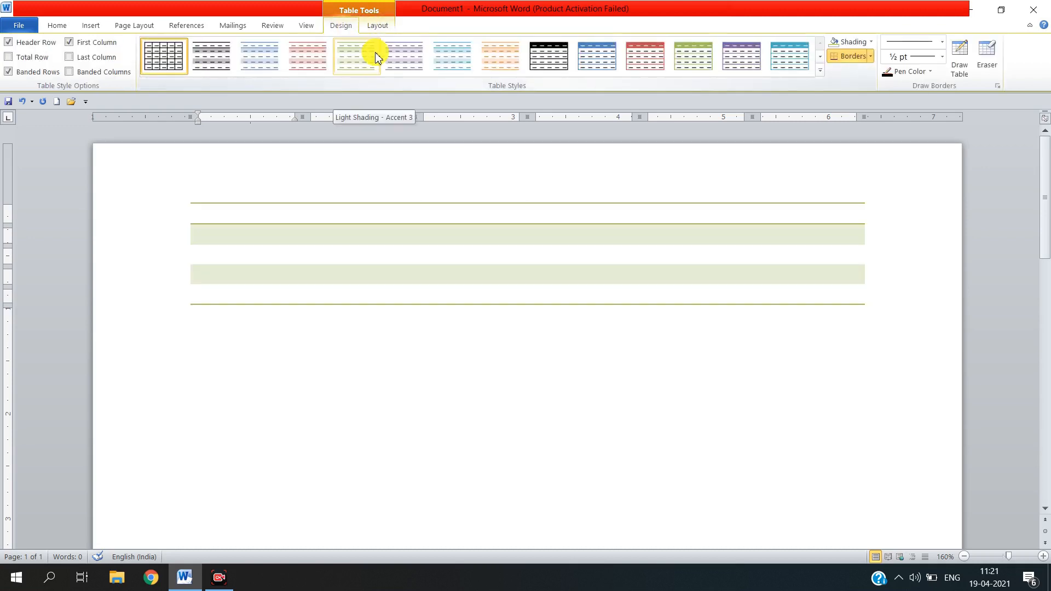
pyautogui.click(232, 217)
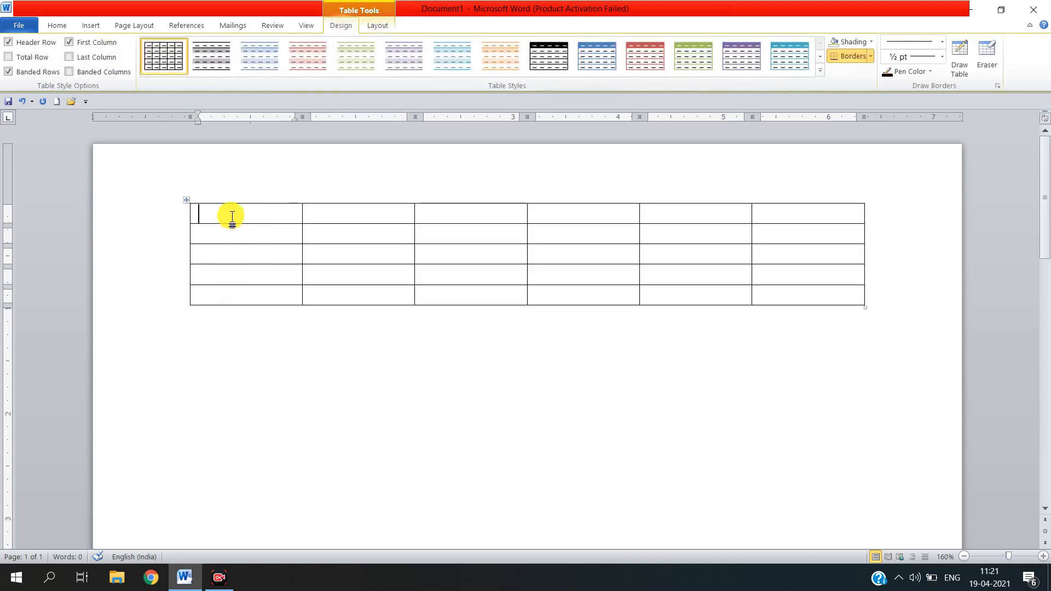
# - Delete the entire six-column table from the page
pyautogui.click(91, 25)
pyautogui.click(104, 57)
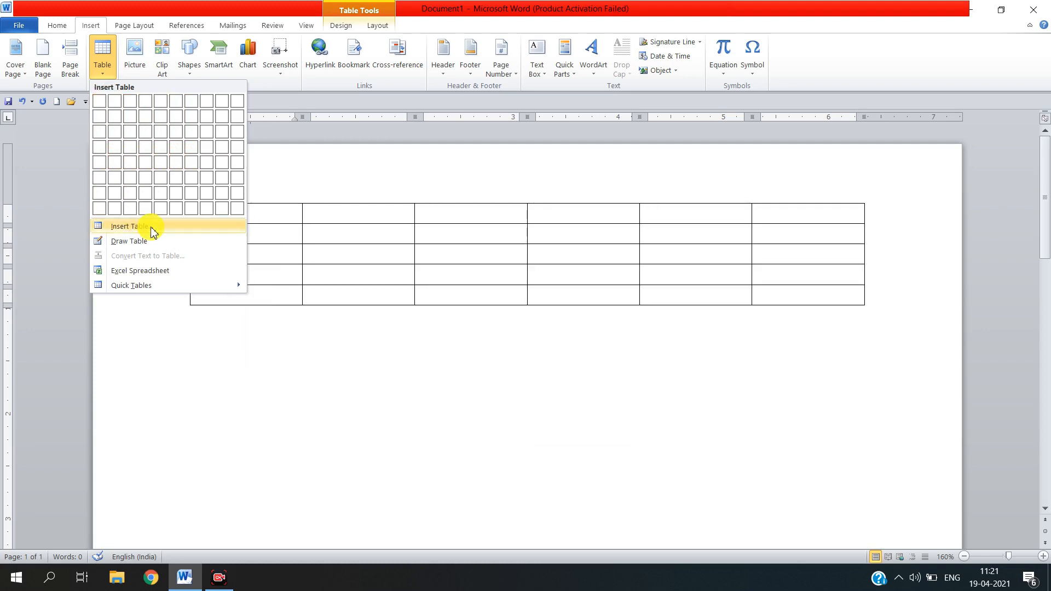
pyautogui.click(552, 368)
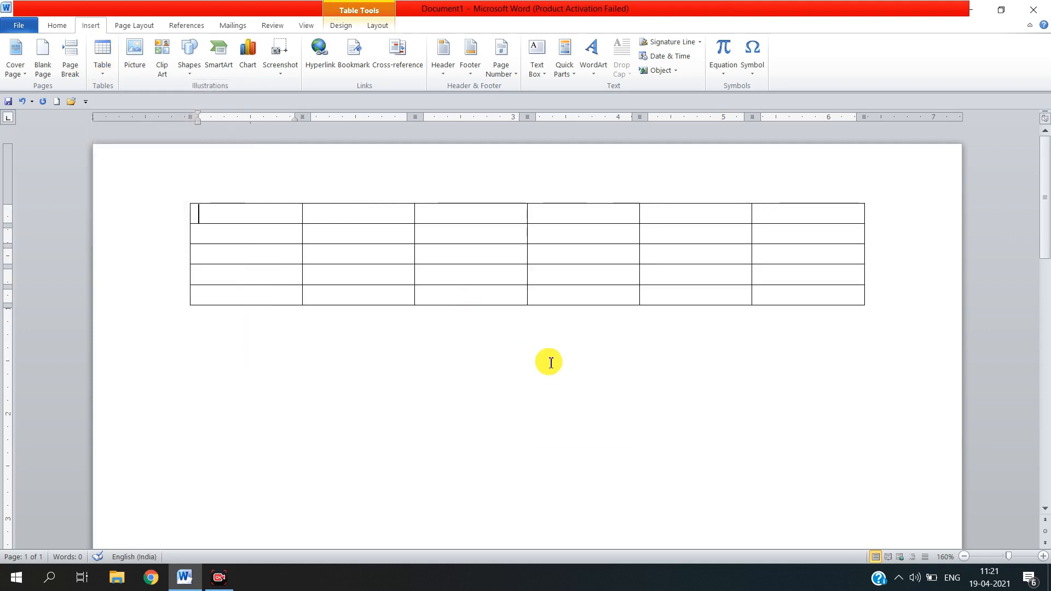
pyautogui.hotkey('ctrl', 'a')
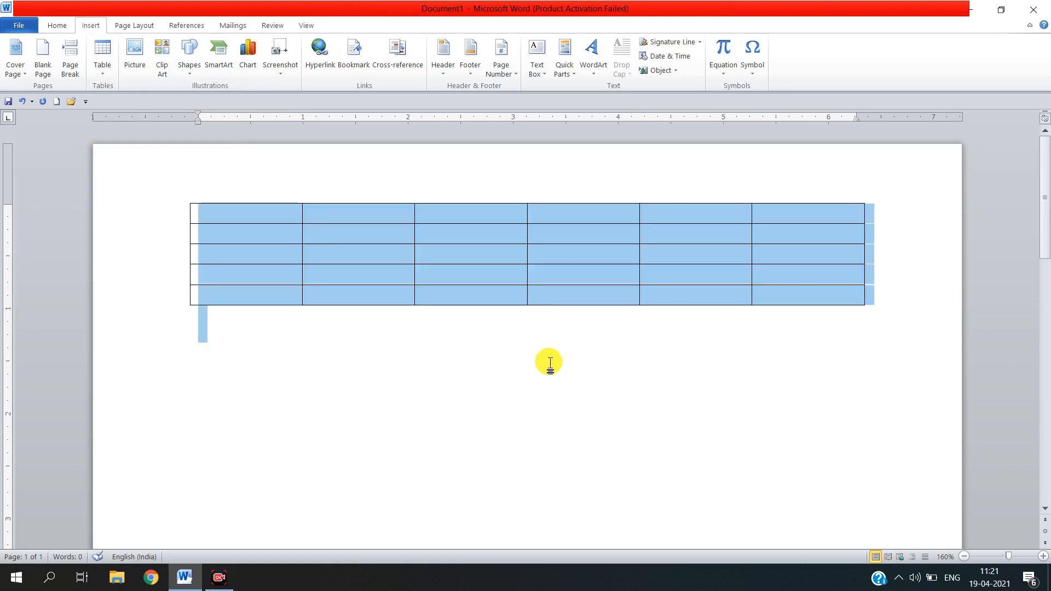
pyautogui.press('Delete')
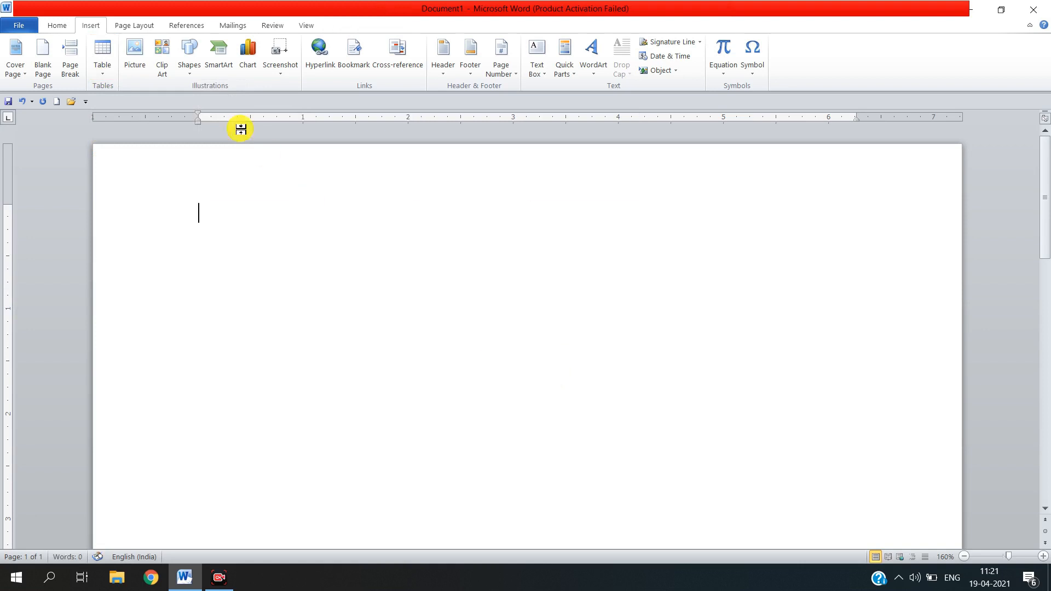
# - Draw a table outline about 6.3 inches wide and 1.7 inches high with the Draw Table tool
pyautogui.click(103, 61)
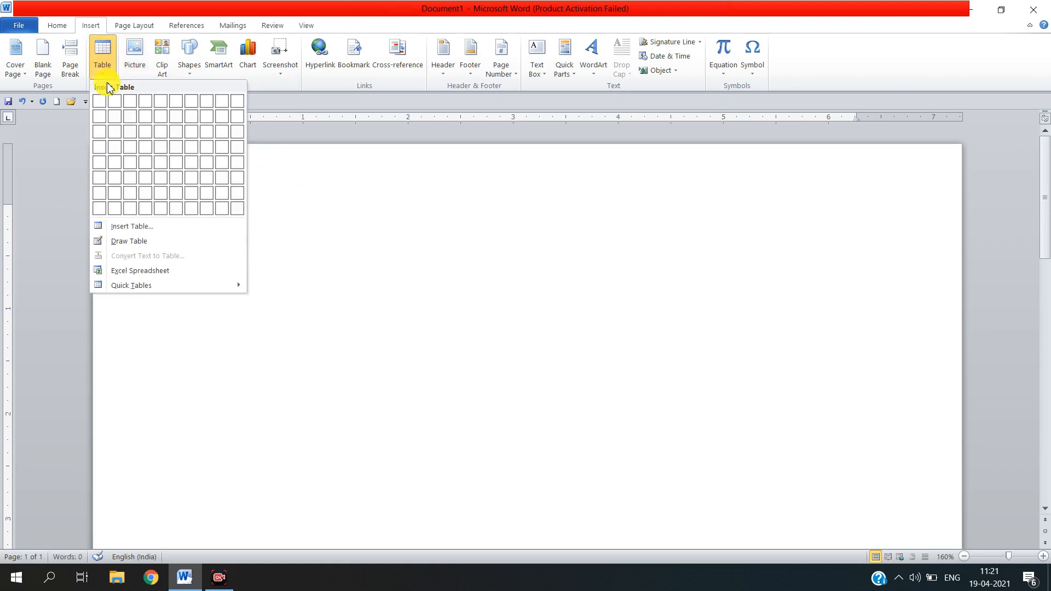
pyautogui.click(124, 244)
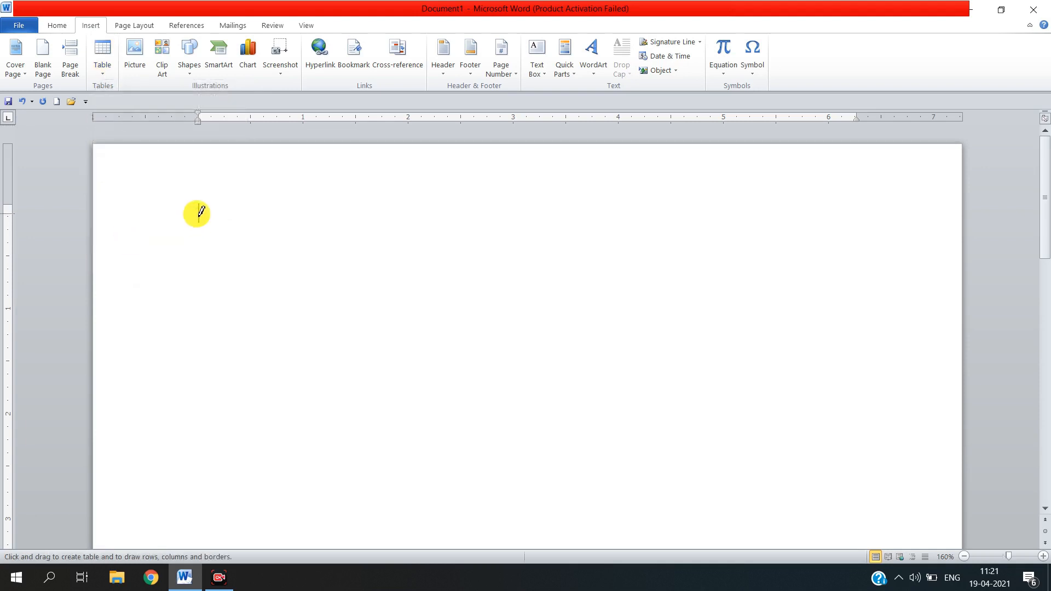
pyautogui.moveTo(201, 202)
pyautogui.mouseDown()
pyautogui.moveTo(328, 368)
pyautogui.moveTo(892, 359)
pyautogui.moveTo(864, 394)
pyautogui.moveTo(864, 376)
pyautogui.mouseUp()
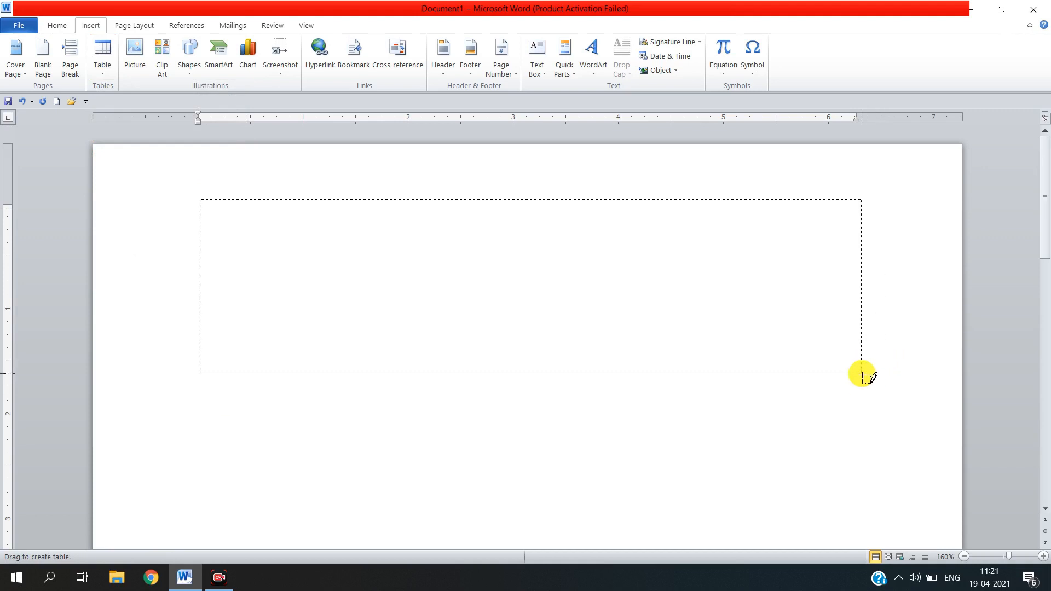
pyautogui.moveTo(863, 376); pyautogui.dragTo(862, 373)
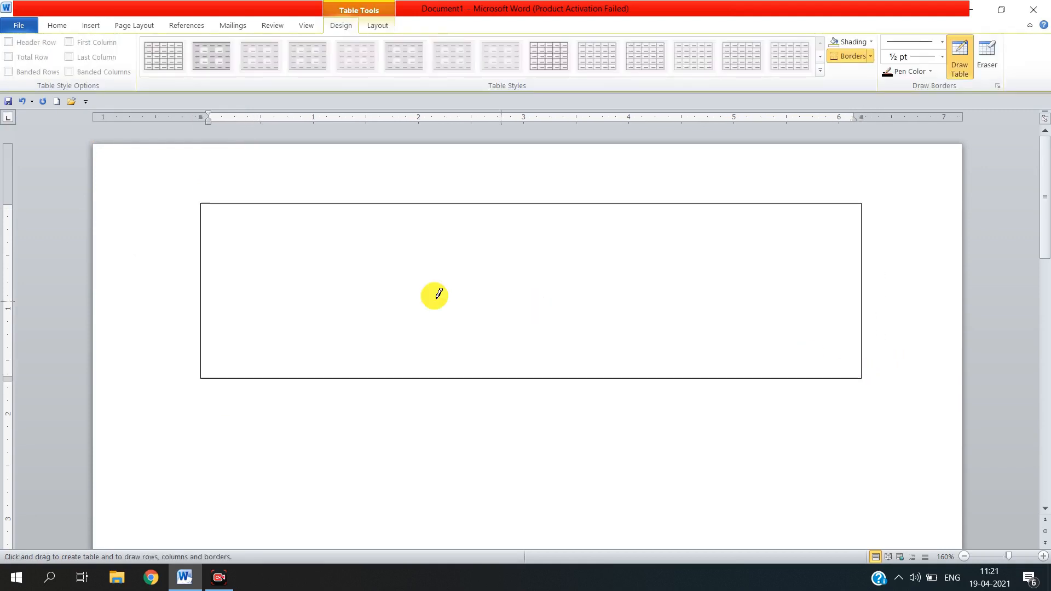
# - Draw five full-height vertical lines inside the outline to divide the table into six columns
pyautogui.moveTo(299, 209); pyautogui.dragTo(299, 346)
pyautogui.moveTo(383, 210); pyautogui.dragTo(383, 344)
pyautogui.moveTo(474, 206); pyautogui.dragTo(473, 334)
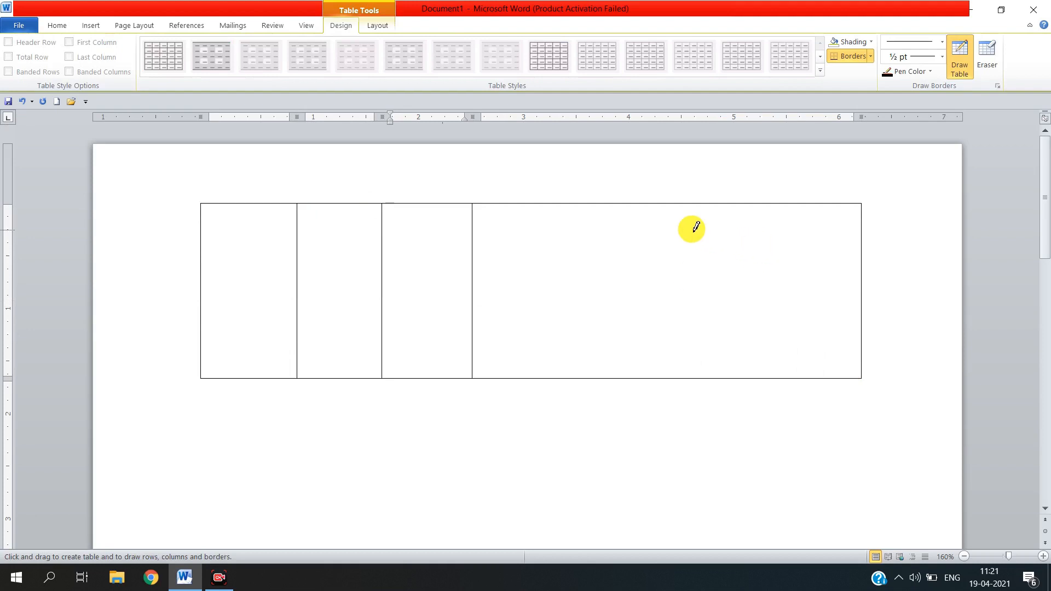
pyautogui.moveTo(612, 209); pyautogui.dragTo(612, 339)
pyautogui.moveTo(762, 210); pyautogui.dragTo(750, 359)
# - Draw four horizontal lines across all columns to divide the table into five rows
pyautogui.moveTo(224, 235); pyautogui.dragTo(836, 238)
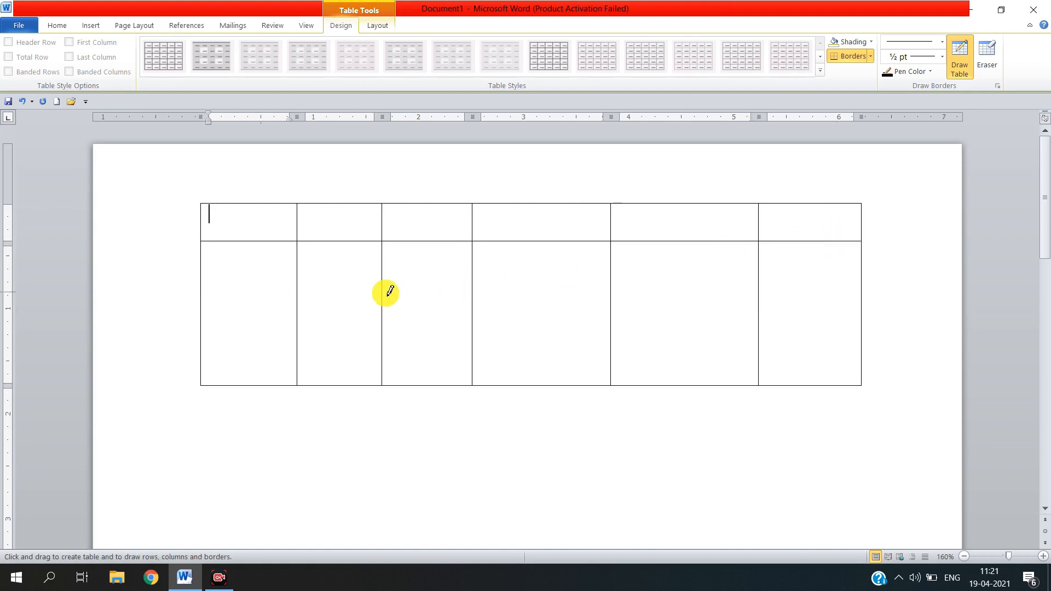
pyautogui.moveTo(241, 289); pyautogui.dragTo(789, 289)
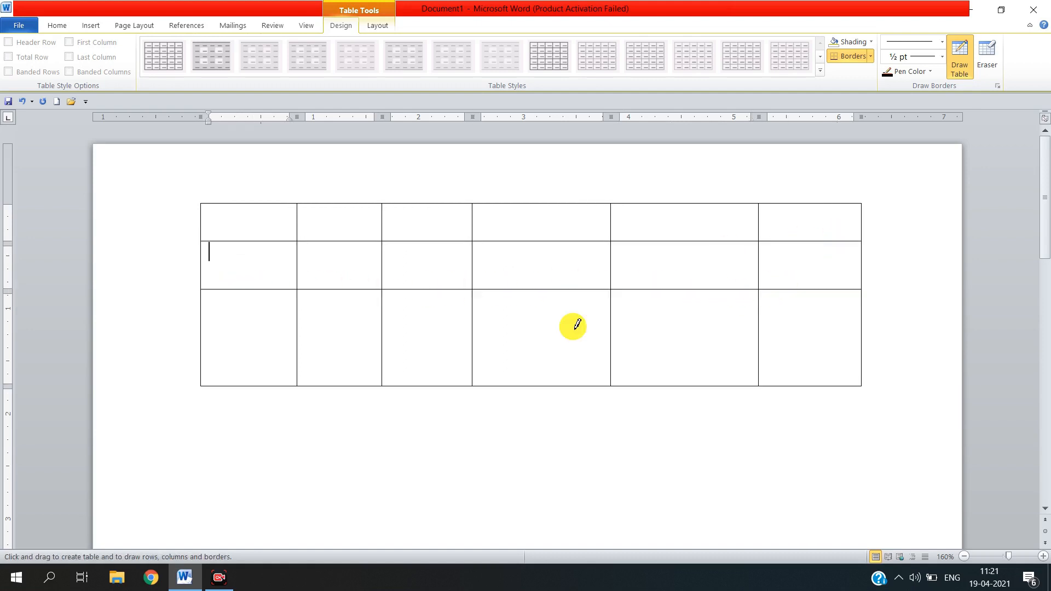
pyautogui.moveTo(265, 329); pyautogui.dragTo(832, 323)
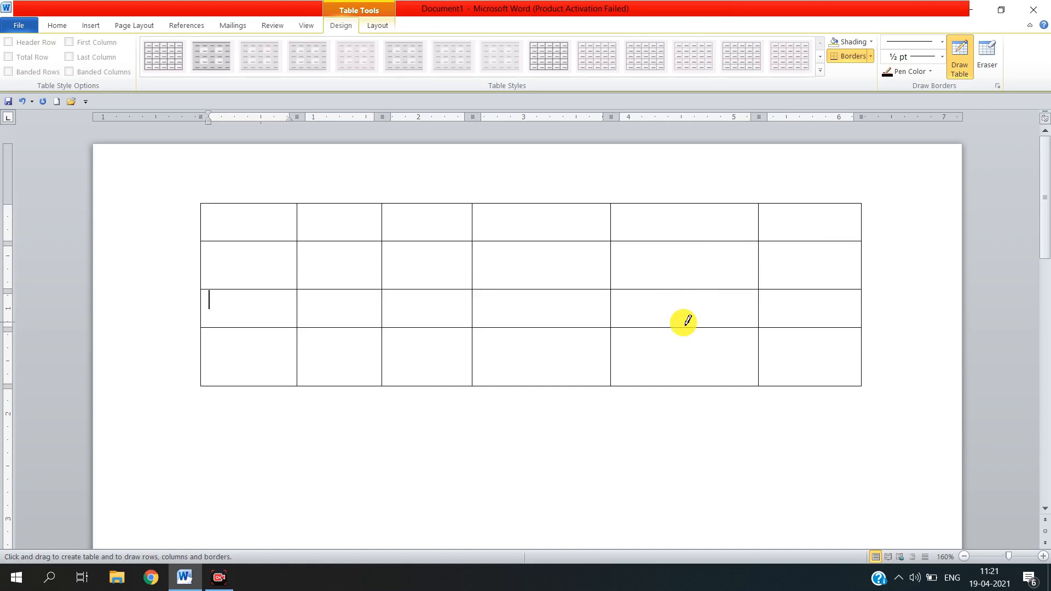
pyautogui.moveTo(239, 349); pyautogui.dragTo(808, 348)
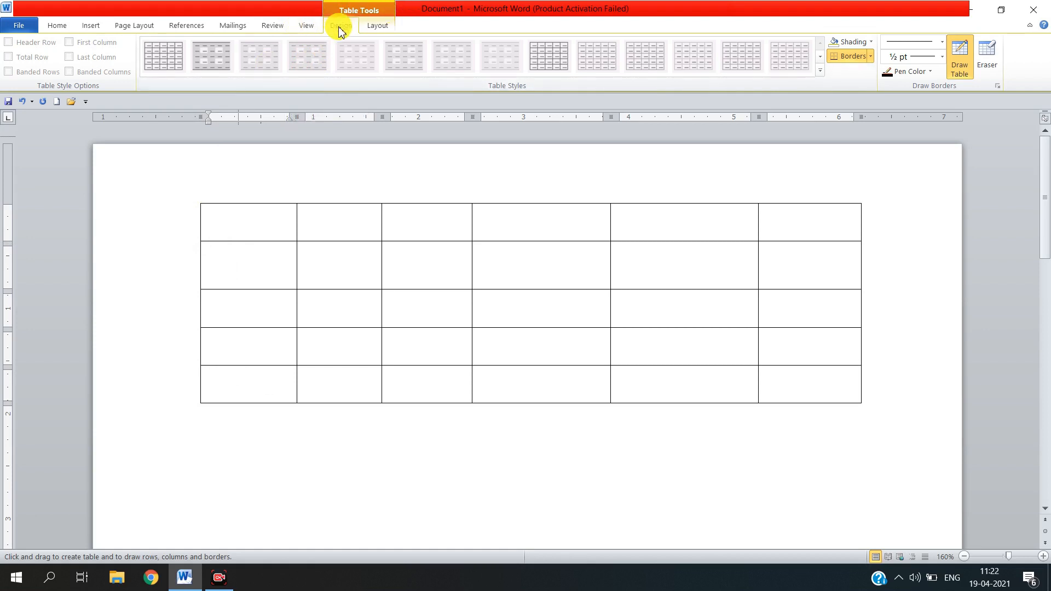
# - Set the border pen to a double line style, 1 ½ pt weight and the standard red colour
pyautogui.moveTo(191, 204); pyautogui.dragTo(865, 208)
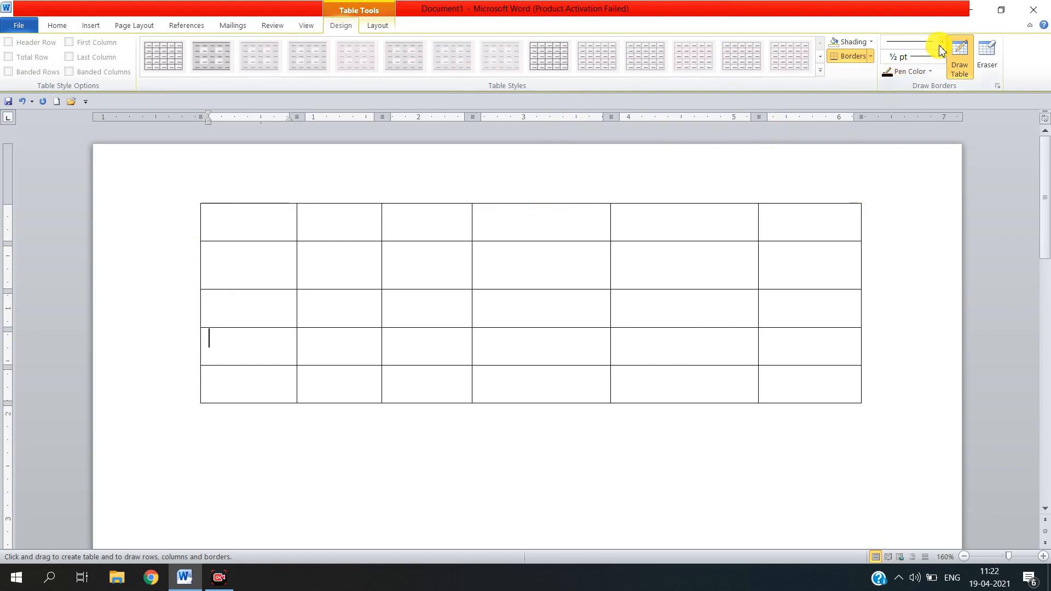
pyautogui.click(344, 27)
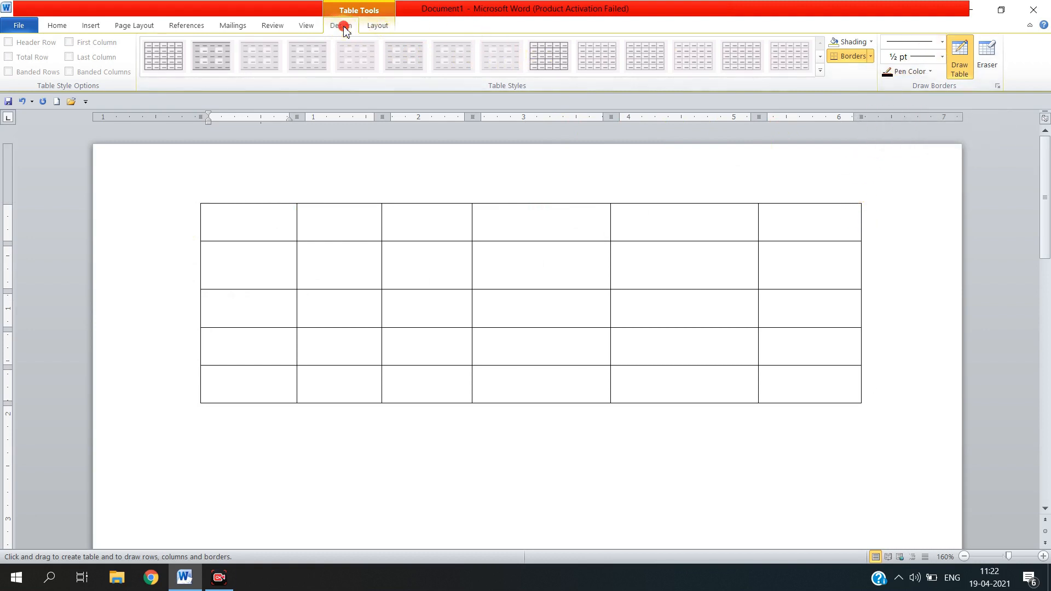
pyautogui.click(942, 44)
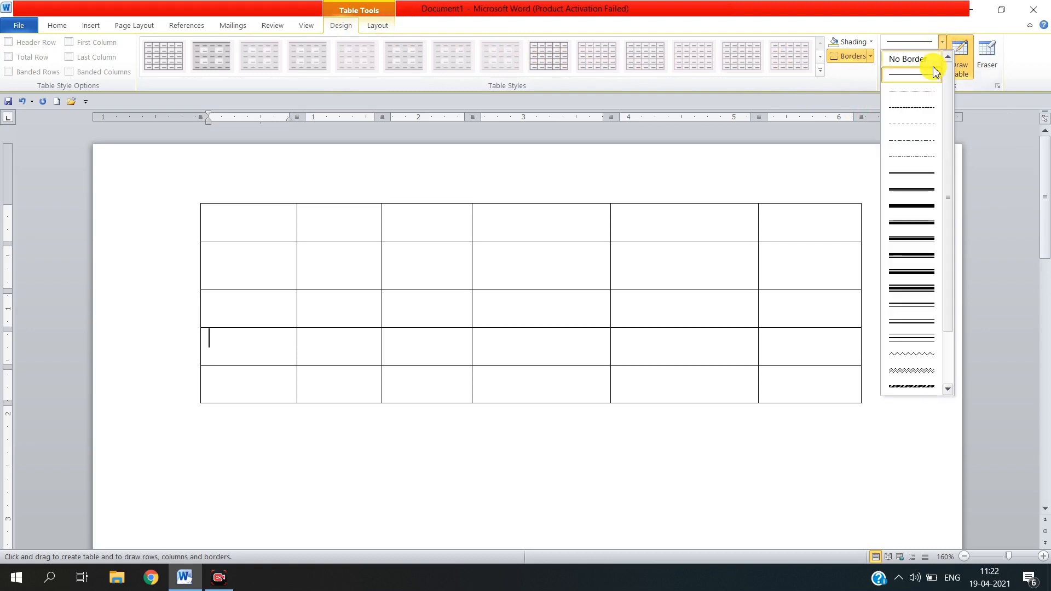
pyautogui.click(913, 173)
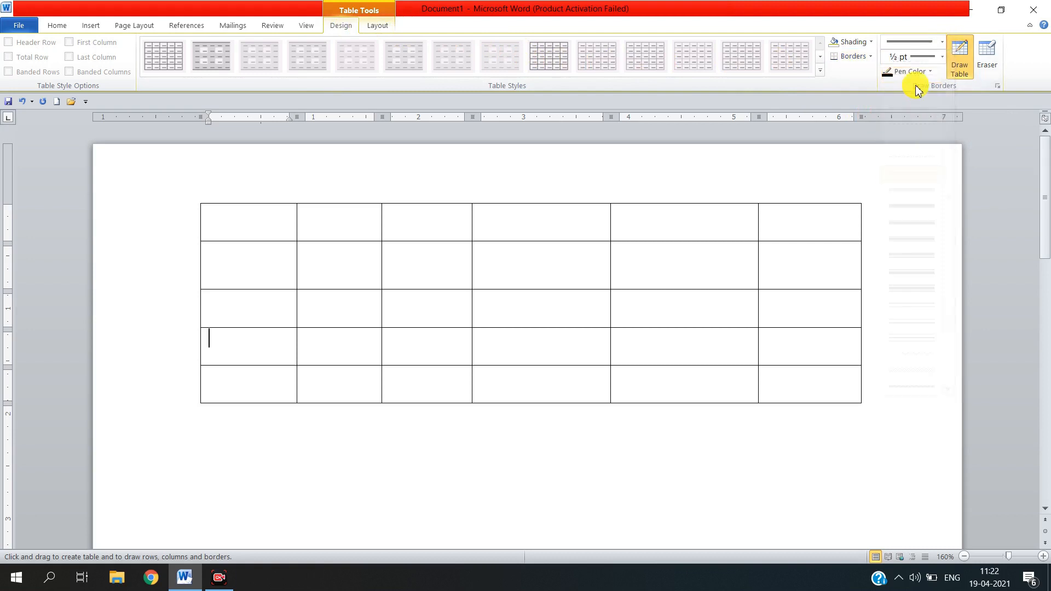
pyautogui.click(931, 57)
pyautogui.click(923, 124)
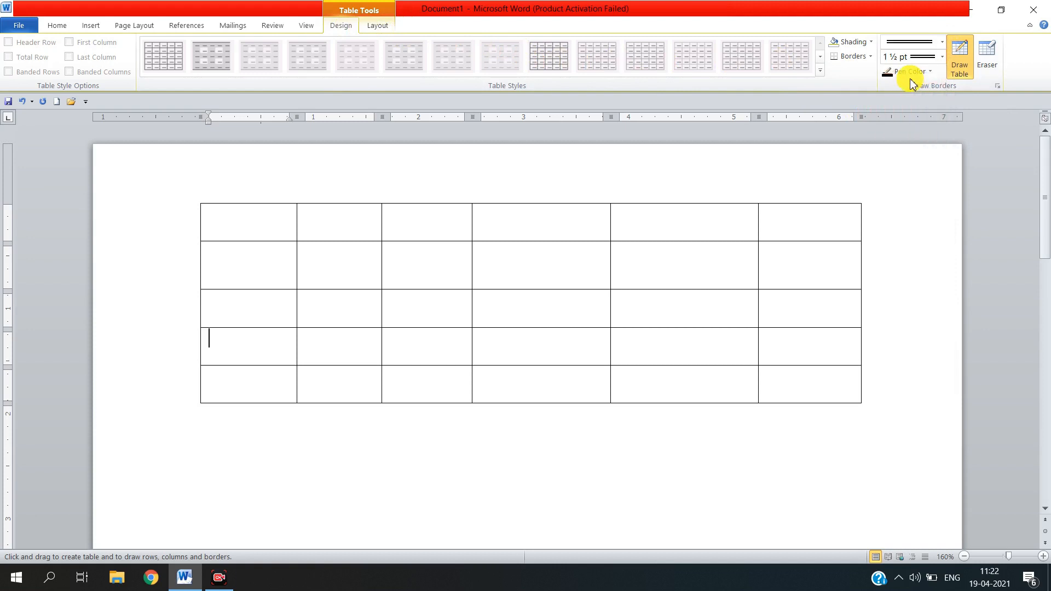
pyautogui.click(912, 75)
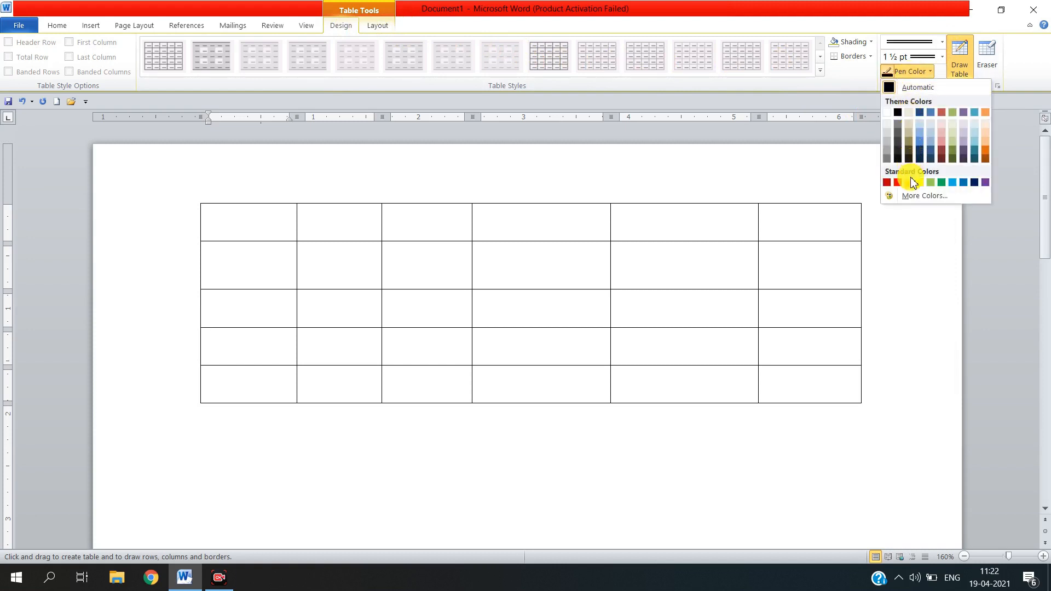
pyautogui.click(899, 183)
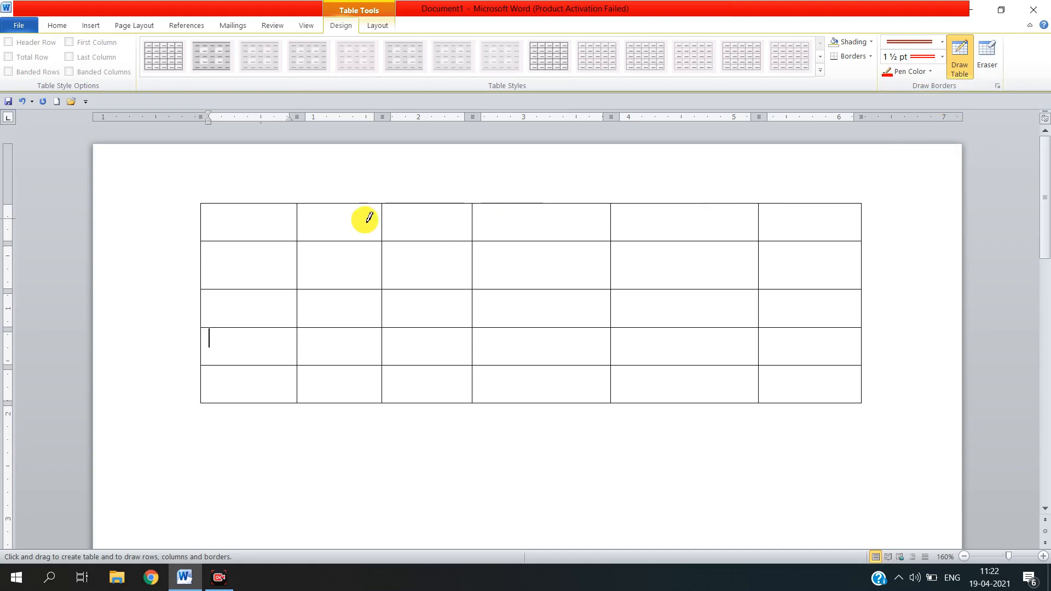
# - Trace the table's four outer borders and five inner vertical lines with the red double-line pen
pyautogui.moveTo(209, 201)
pyautogui.mouseDown()
pyautogui.moveTo(802, 201)
pyautogui.moveTo(853, 212)
pyautogui.mouseUp()
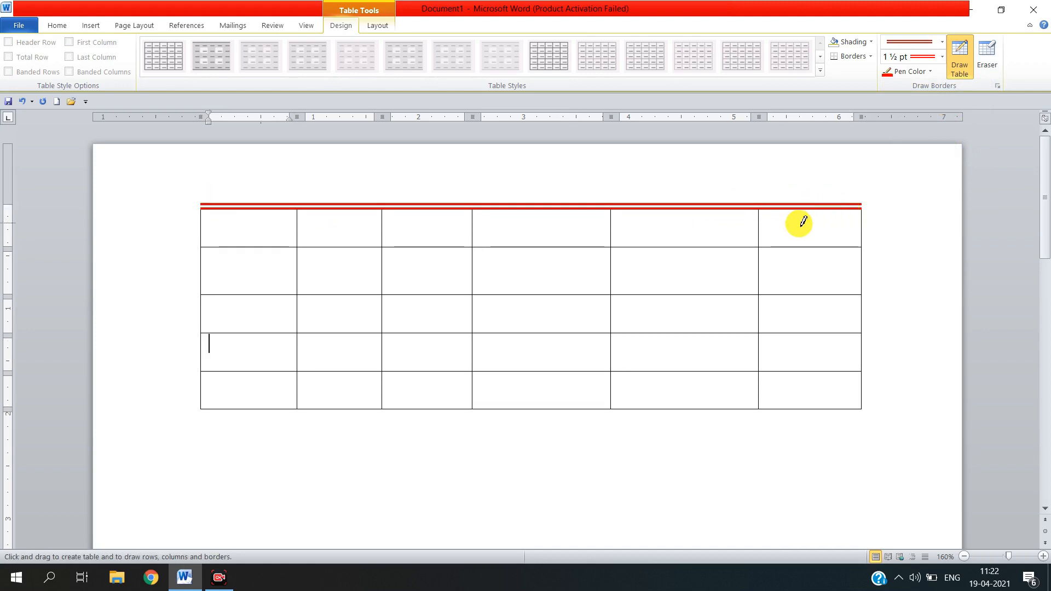
pyautogui.moveTo(296, 209)
pyautogui.mouseDown()
pyautogui.moveTo(230, 337)
pyautogui.moveTo(294, 398)
pyautogui.mouseUp()
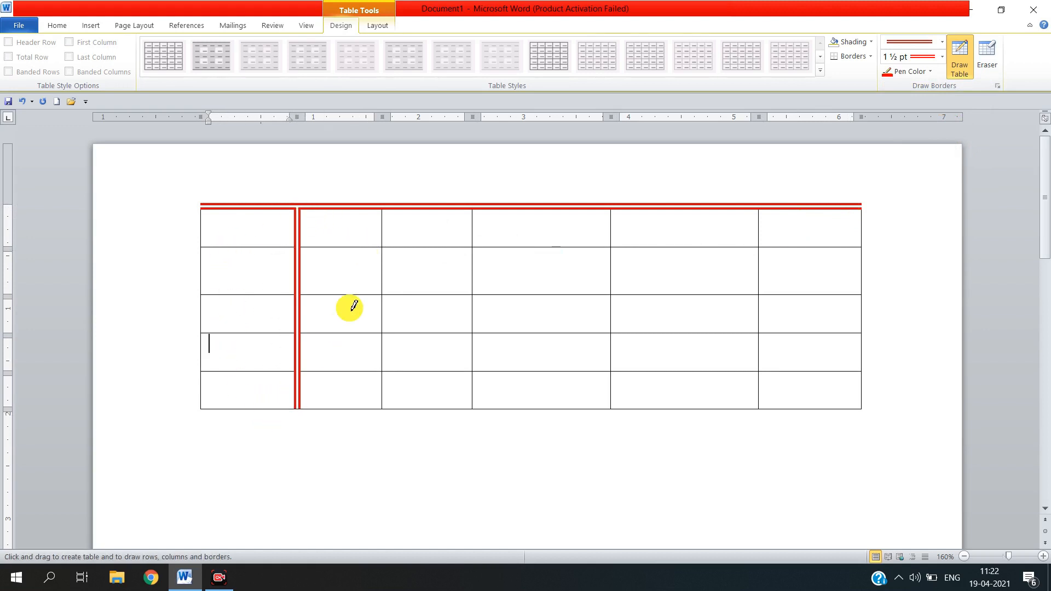
pyautogui.moveTo(387, 207); pyautogui.dragTo(378, 406)
pyautogui.moveTo(474, 208); pyautogui.dragTo(467, 392)
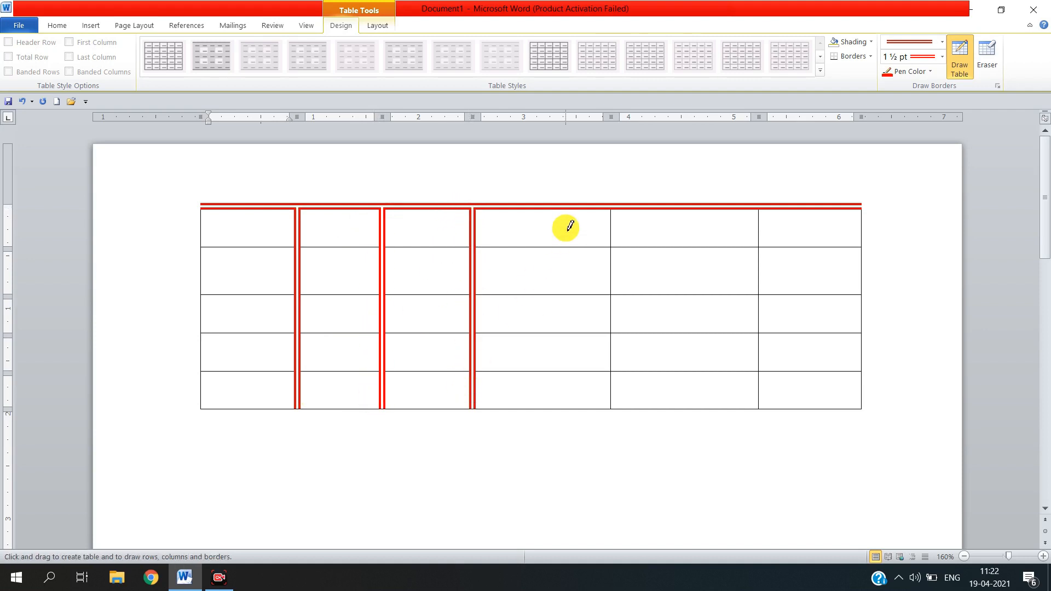
pyautogui.moveTo(612, 207)
pyautogui.mouseDown()
pyautogui.moveTo(599, 383)
pyautogui.moveTo(616, 402)
pyautogui.mouseUp()
pyautogui.moveTo(761, 208); pyautogui.dragTo(759, 392)
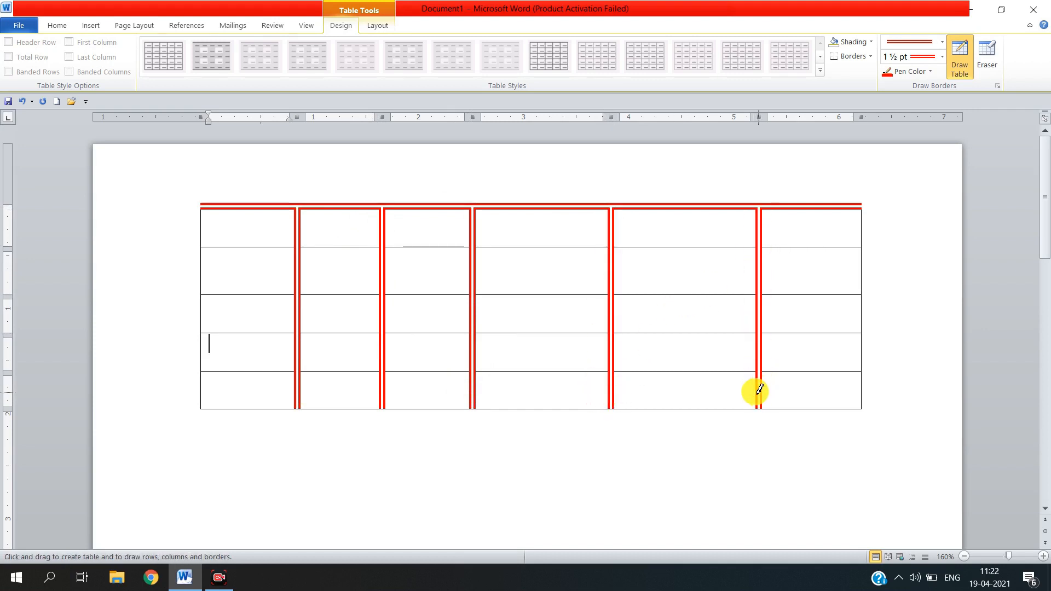
pyautogui.moveTo(209, 406); pyautogui.dragTo(820, 408)
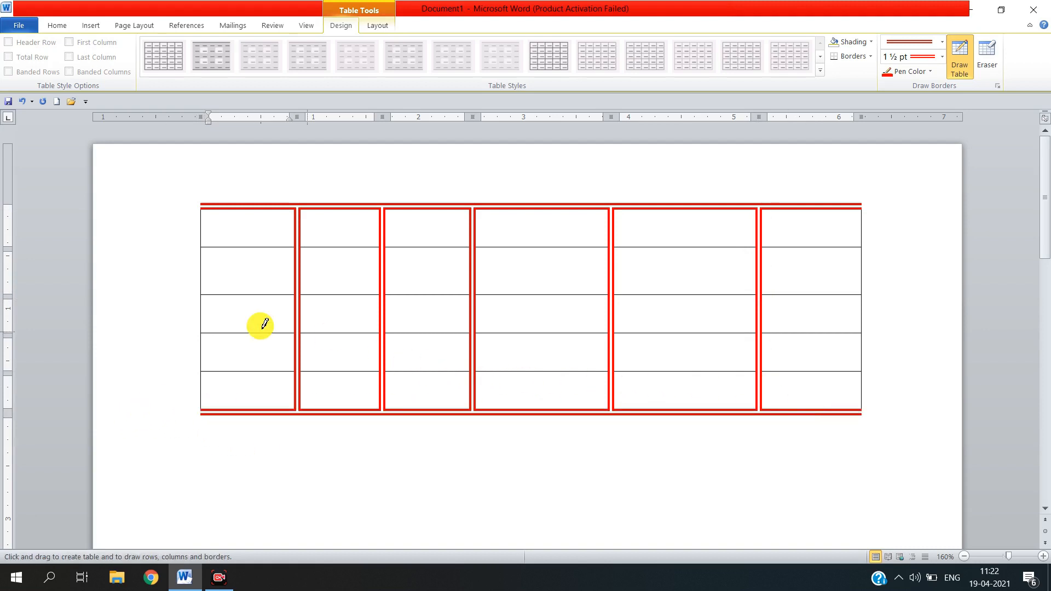
pyautogui.moveTo(204, 207); pyautogui.dragTo(201, 412)
pyautogui.moveTo(856, 208); pyautogui.dragTo(856, 408)
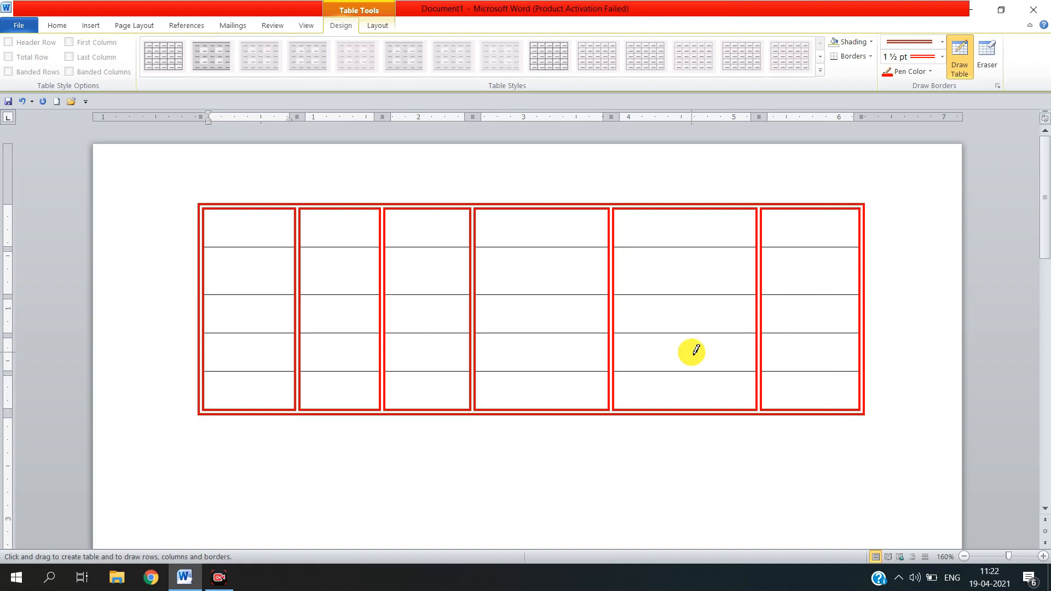
# - Erase the first-row dividers between the first three columns and the table's entire top border
pyautogui.click(987, 66)
pyautogui.click(383, 220)
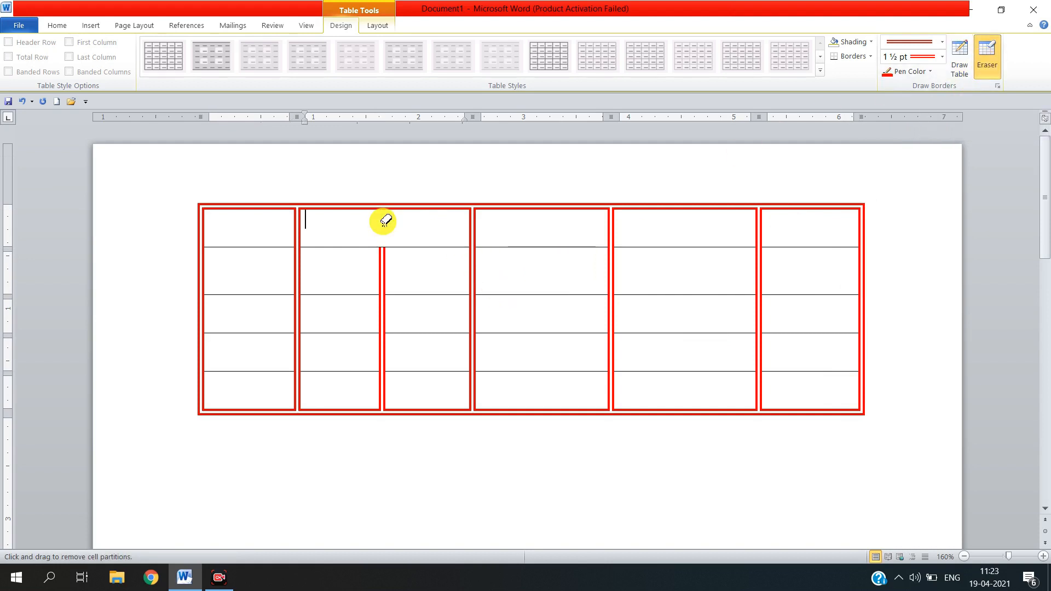
pyautogui.click(297, 221)
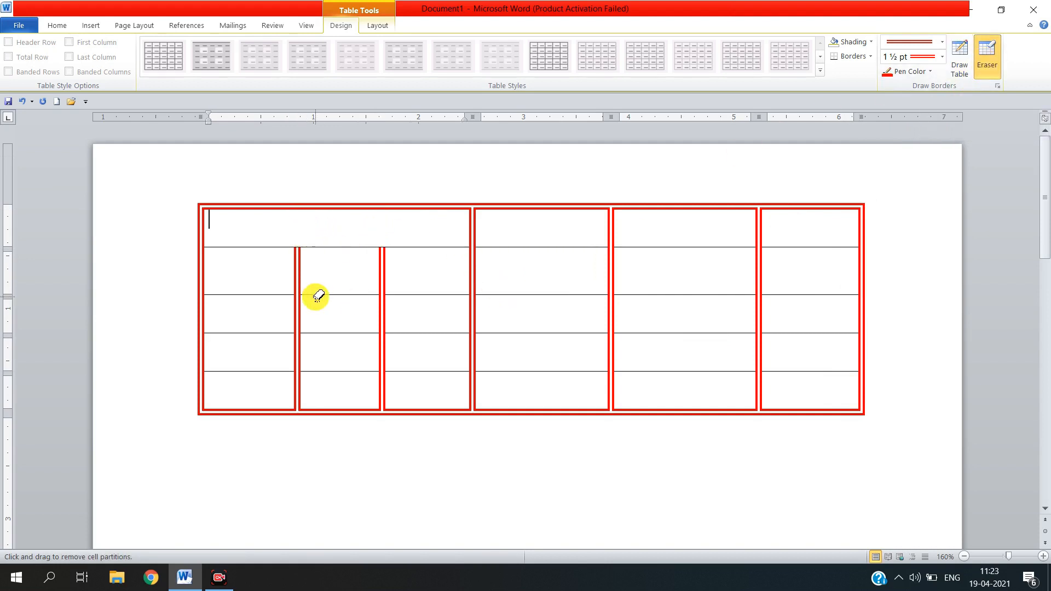
pyautogui.moveTo(252, 204)
pyautogui.mouseDown()
pyautogui.moveTo(240, 204)
pyautogui.moveTo(833, 202)
pyautogui.mouseUp()
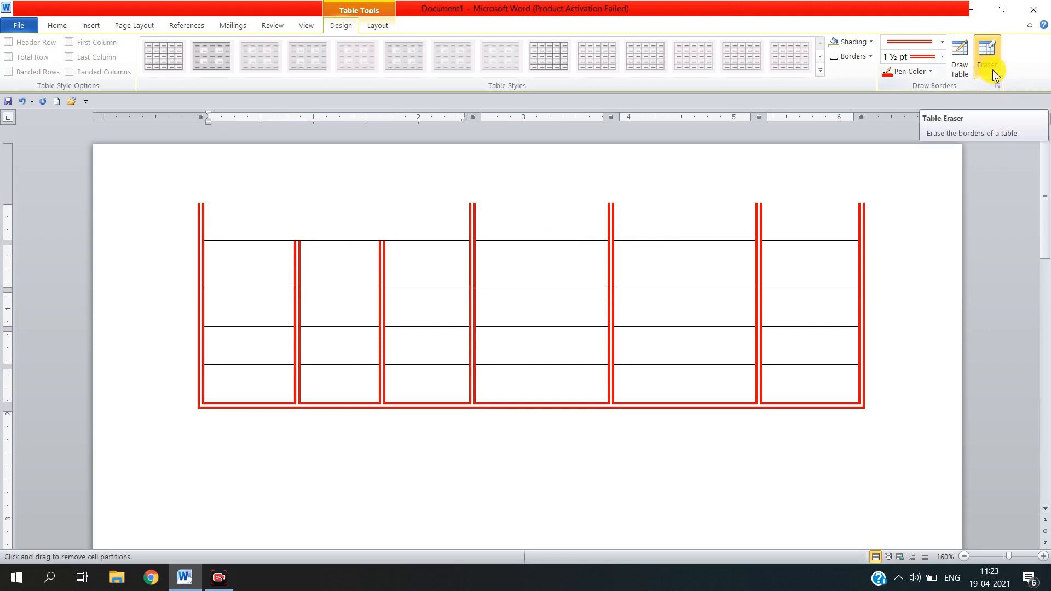
# - Draw a red double line about 6 inches wide along the table's upper edge and two partial-height vertical lines through the fourth column
pyautogui.click(962, 70)
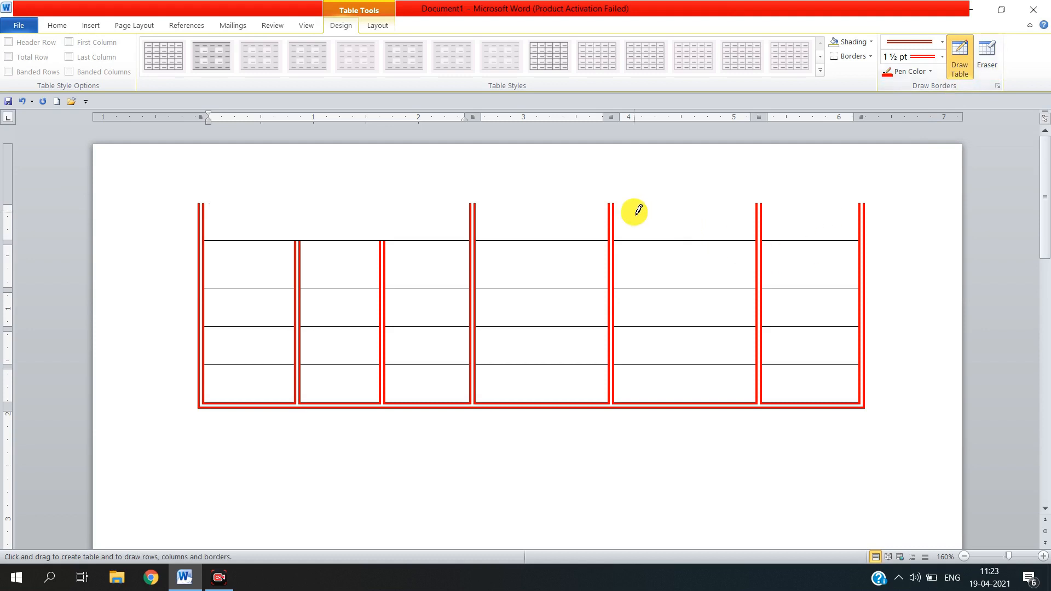
pyautogui.click(960, 66)
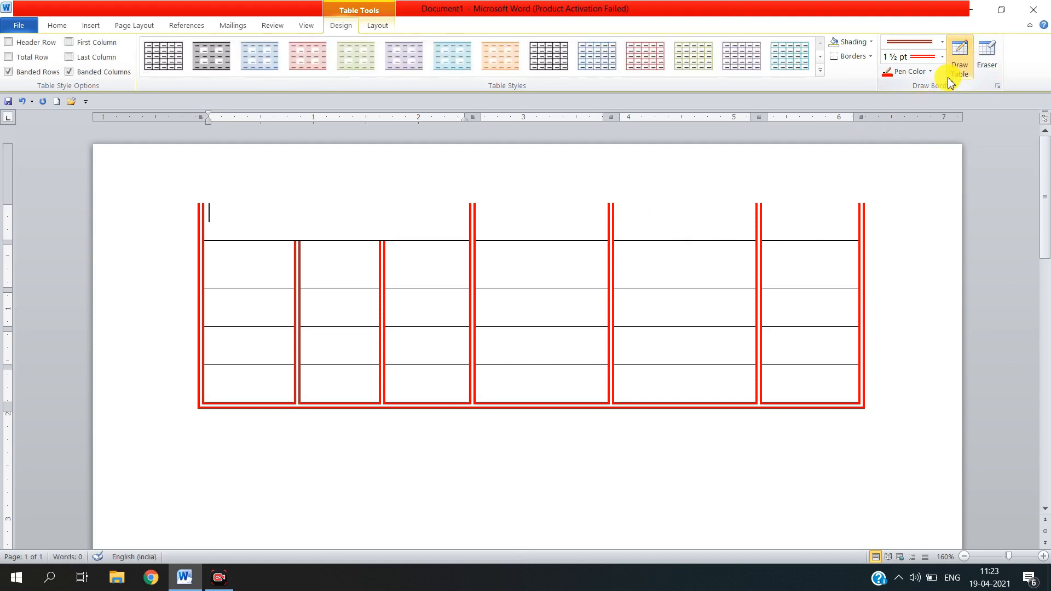
pyautogui.click(960, 64)
pyautogui.moveTo(226, 201); pyautogui.dragTo(873, 200)
pyautogui.moveTo(522, 221); pyautogui.dragTo(523, 368)
pyautogui.moveTo(573, 219); pyautogui.dragTo(574, 388)
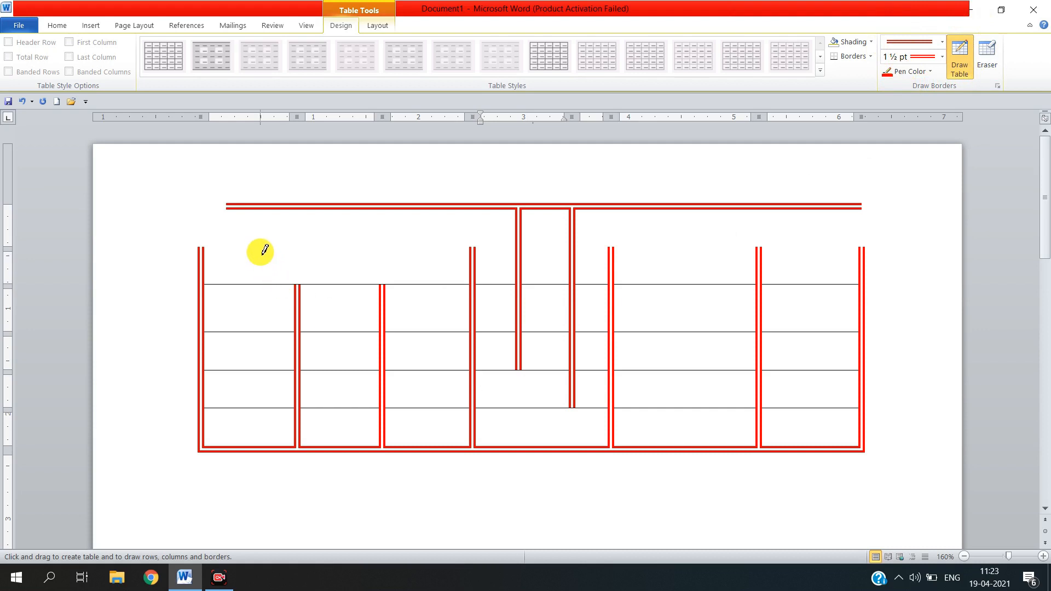
# - Stop table drawing and delete the entire hand-drawn table from the document
pyautogui.click(957, 71)
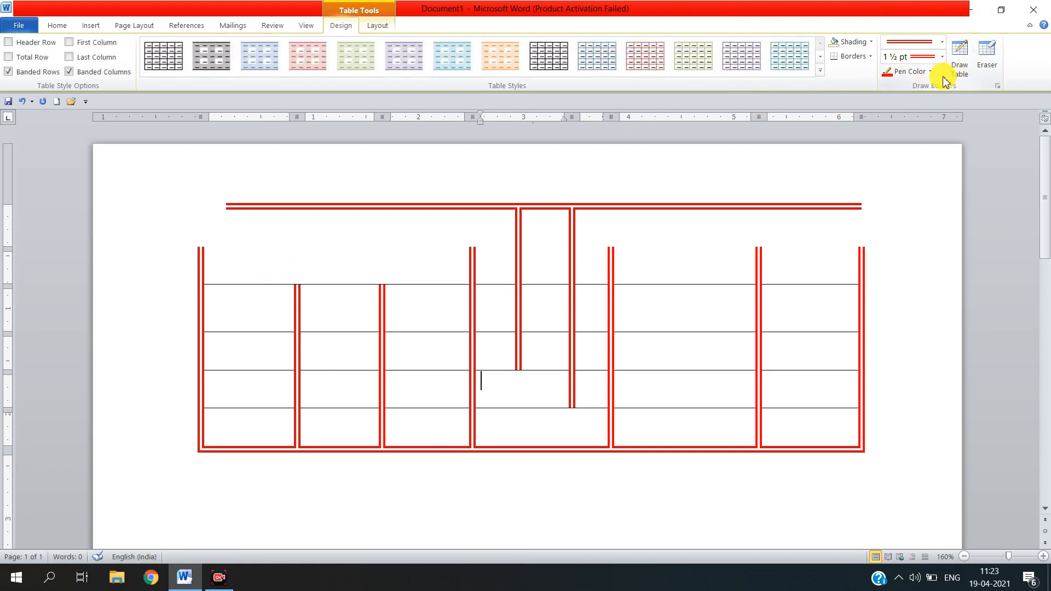
pyautogui.hotkey('ctrl', 'a')
pyautogui.press('Delete')
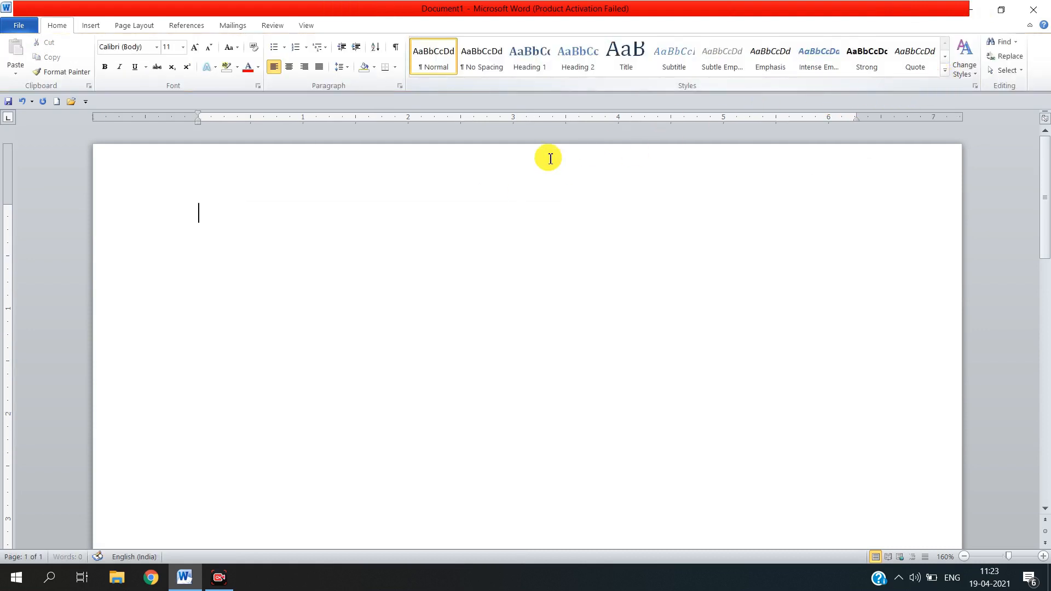
pyautogui.click(90, 25)
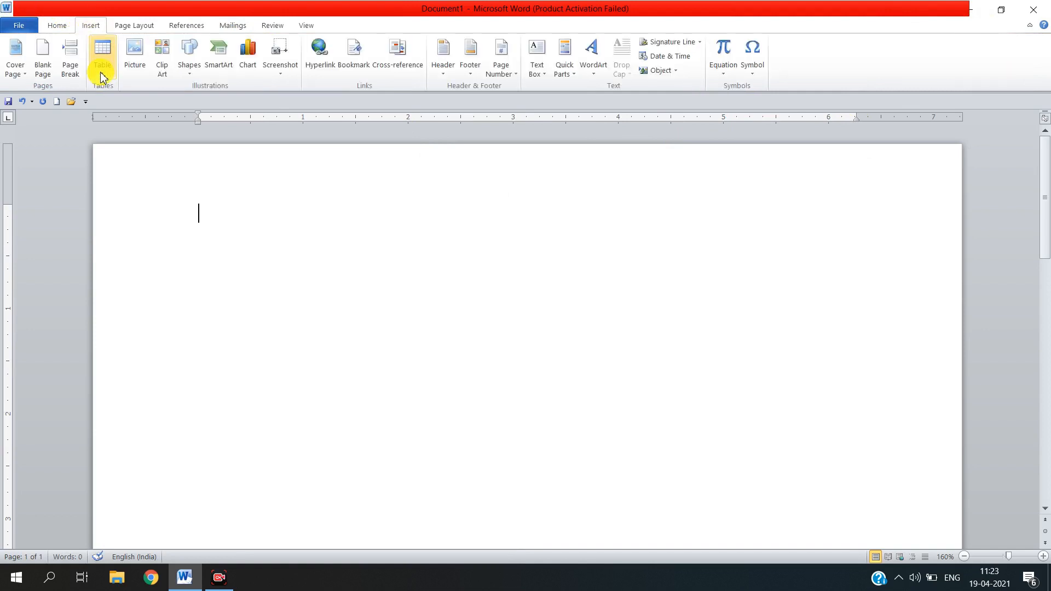
pyautogui.click(102, 60)
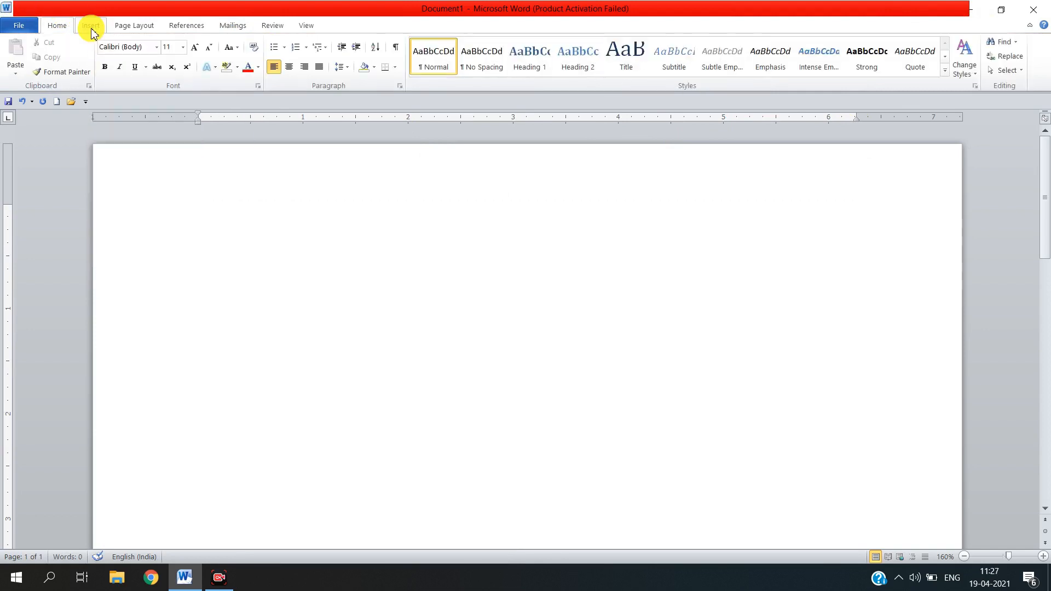
pyautogui.click(90, 25)
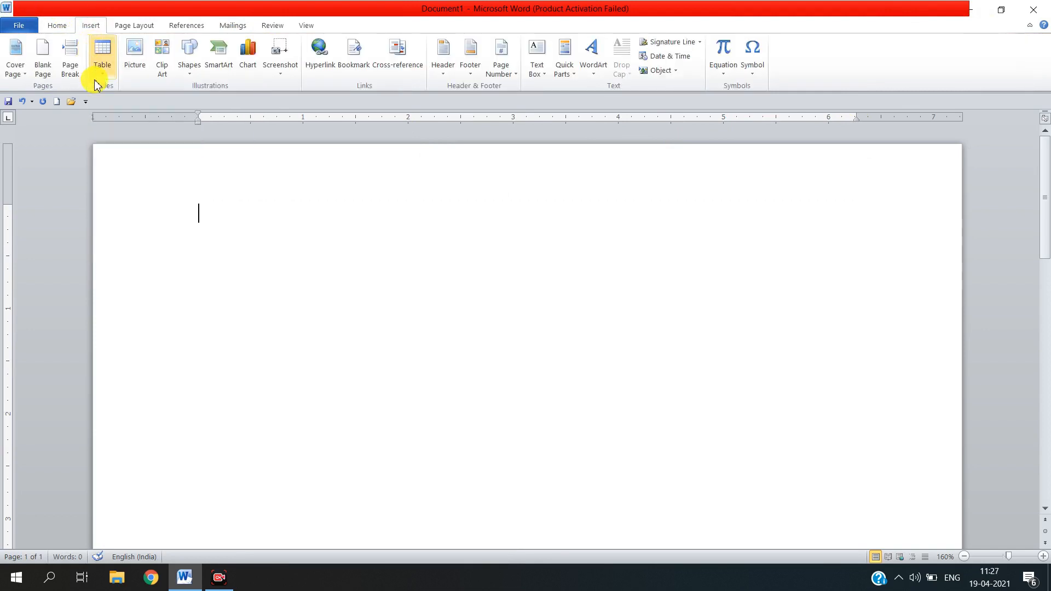
pyautogui.click(103, 61)
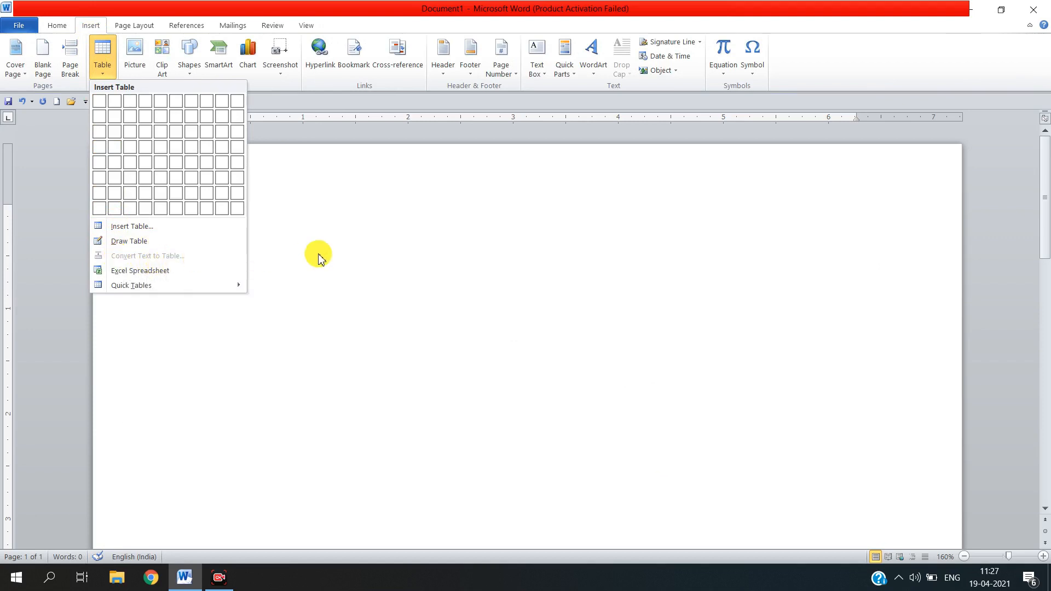
pyautogui.click(306, 241)
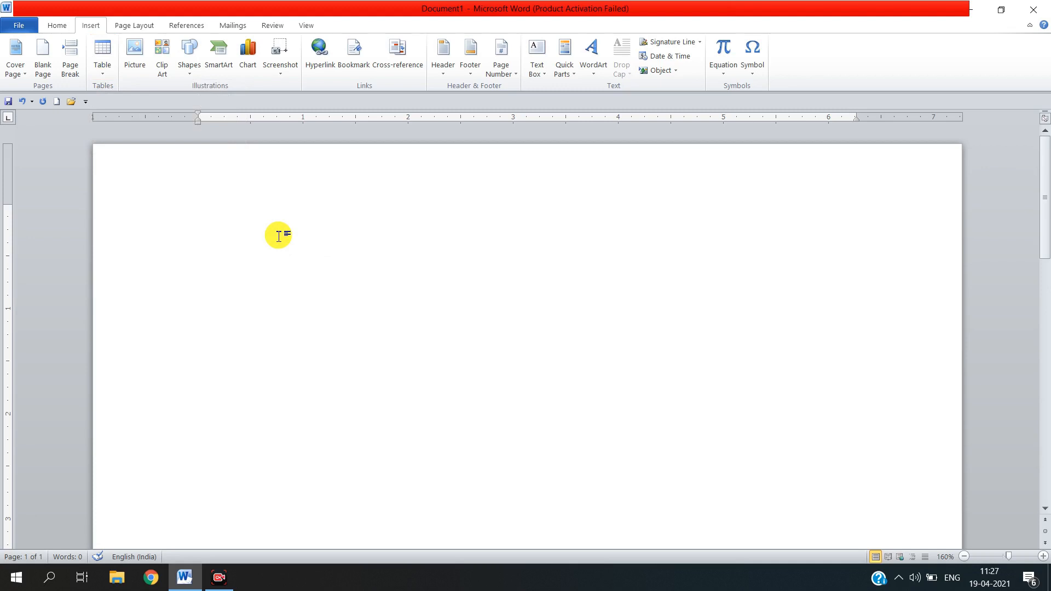
# - Enter two comma-separated lines: "NAME, HINDI, ENGLISH, MATHS" and a student's first name followed by 54, 63, 87
pyautogui.write('NAME, HINDI, ENGLISH, MATHS')
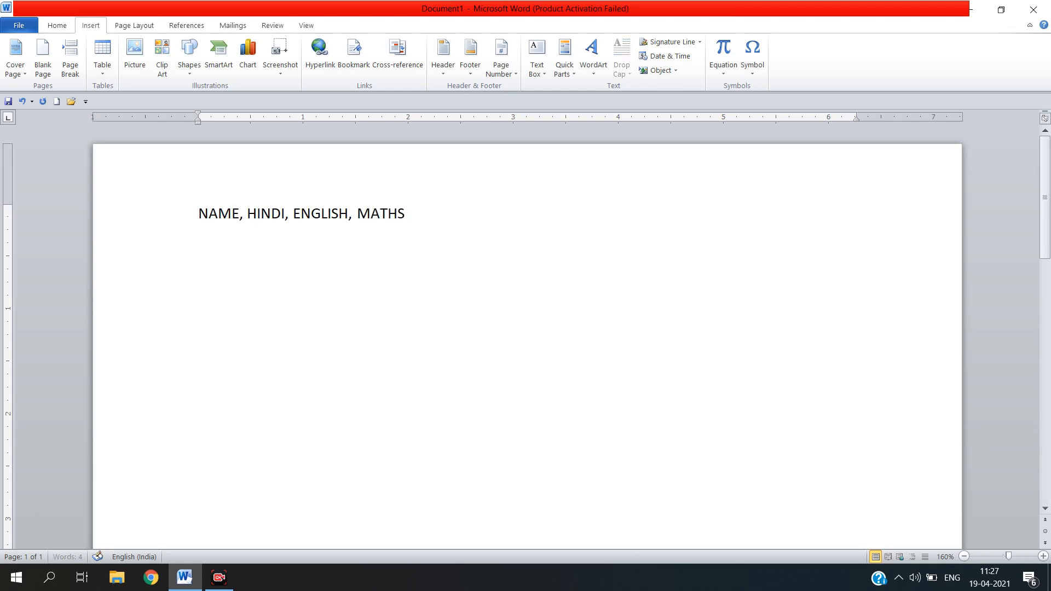
pyautogui.write('ROHAN,')
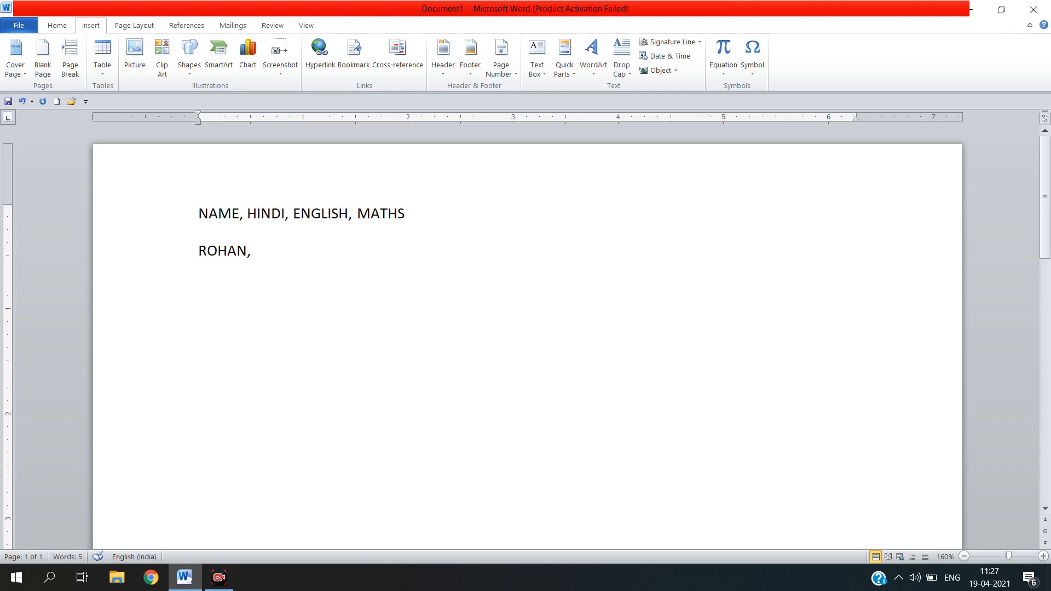
pyautogui.write(' 54, 63, 87')
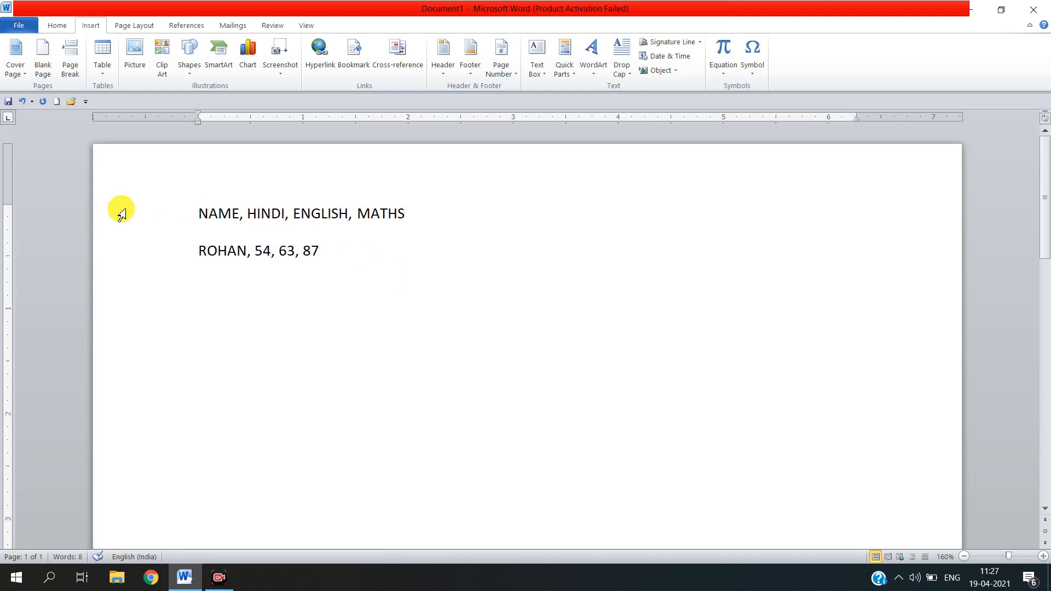
# - Convert the two text lines to a table with 4 columns, separating the text at commas
pyautogui.moveTo(197, 212); pyautogui.dragTo(330, 246)
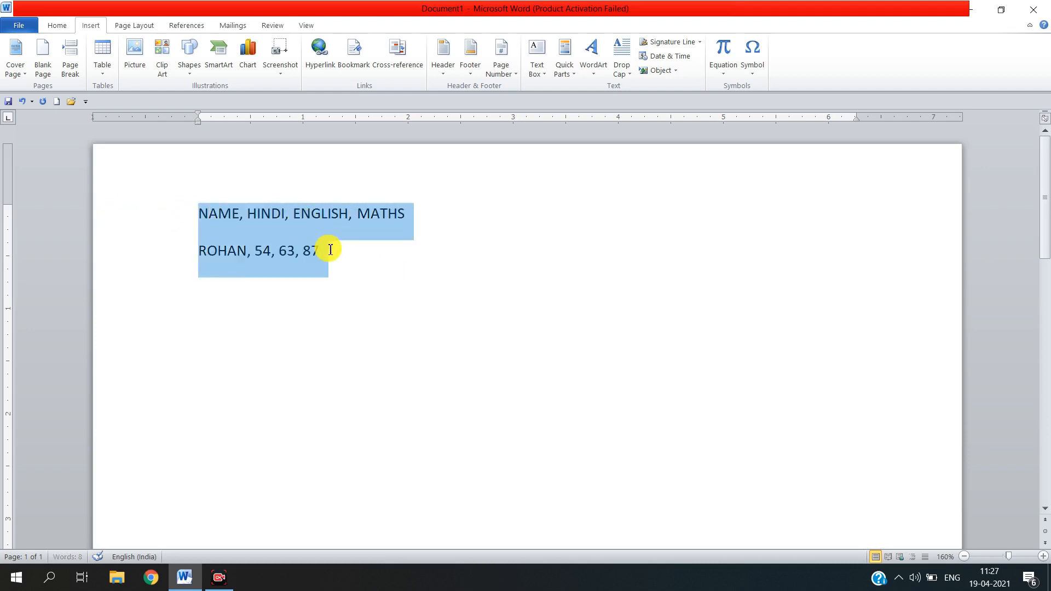
pyautogui.click(102, 57)
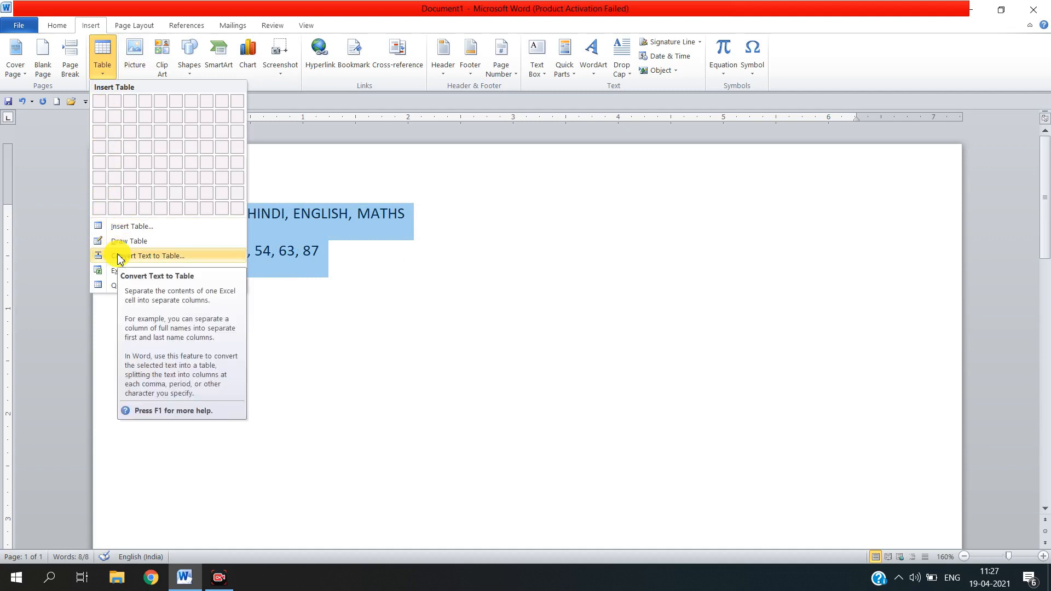
pyautogui.click(136, 256)
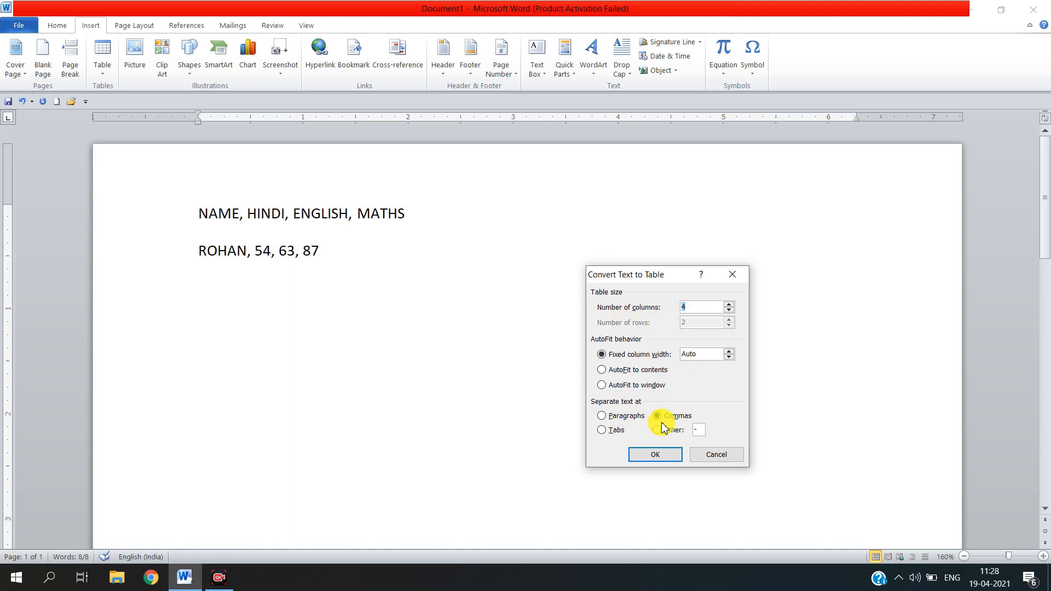
pyautogui.click(666, 457)
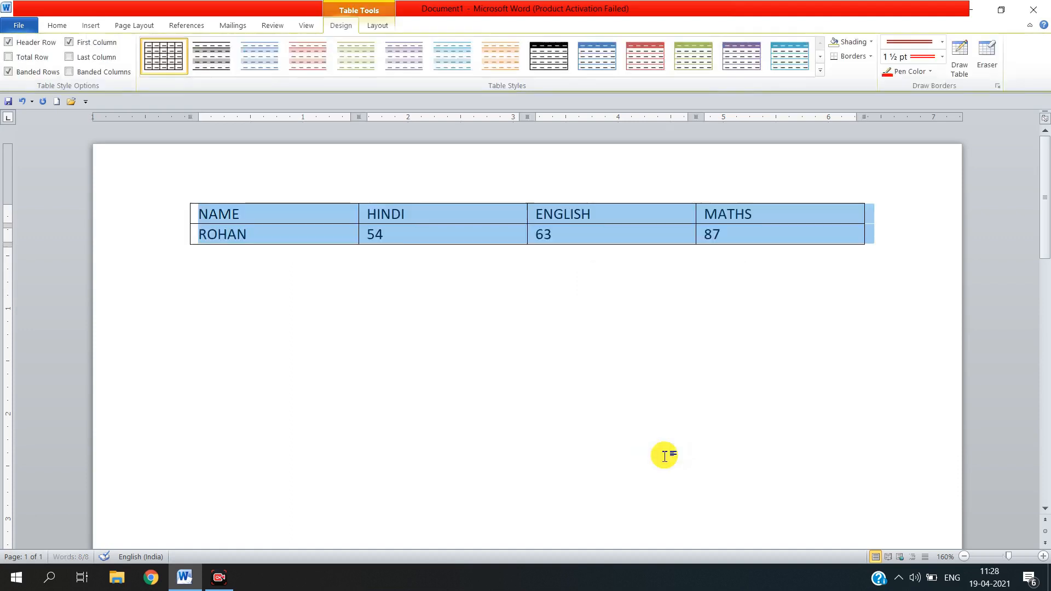
# - Delete the converted marks table to clear the document
pyautogui.click(787, 235)
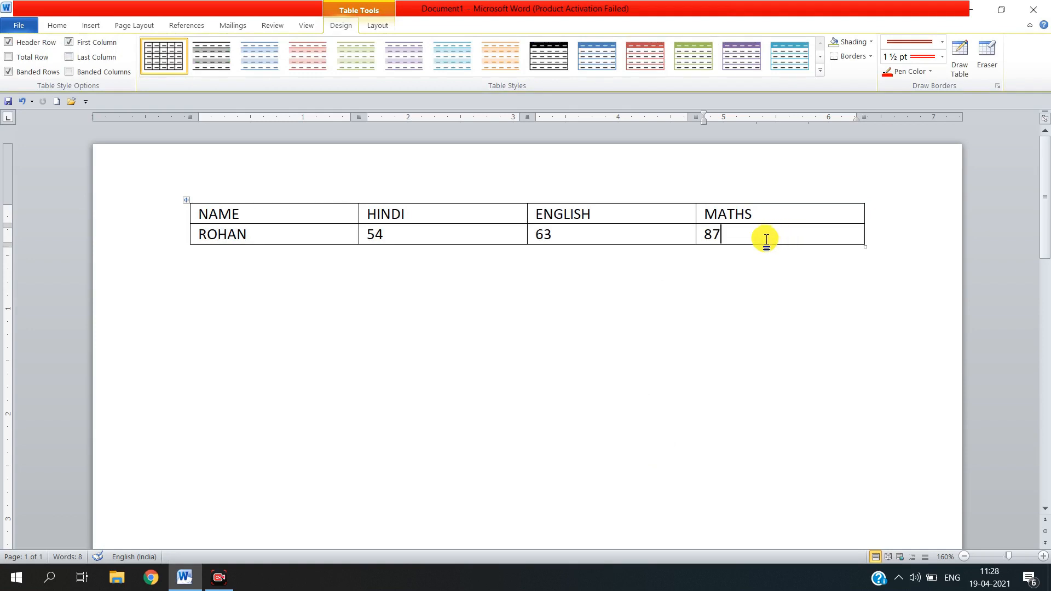
pyautogui.hotkey('ctrl', 'a')
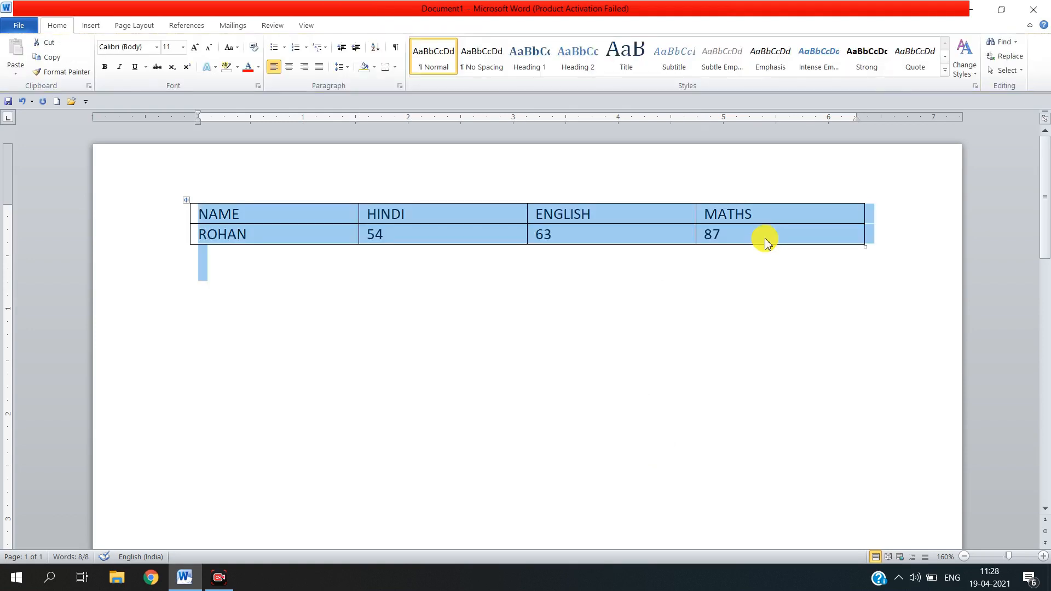
pyautogui.press('Delete')
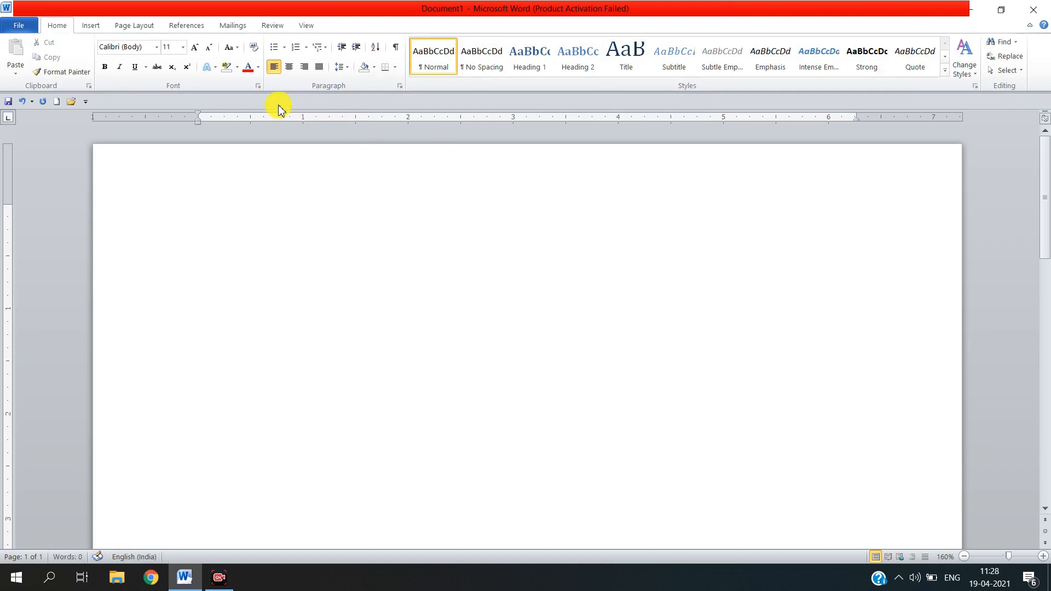
# - Insert an Excel spreadsheet as a table, dismiss the Microsoft 365 sign-up dialog, and return to the document
pyautogui.click(92, 25)
pyautogui.click(106, 68)
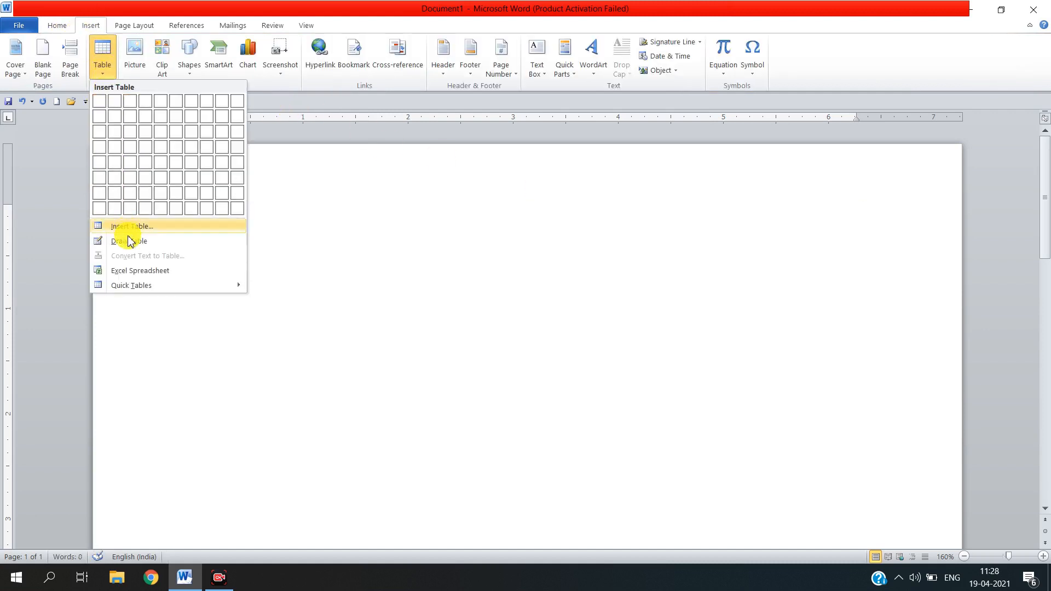
pyautogui.click(130, 273)
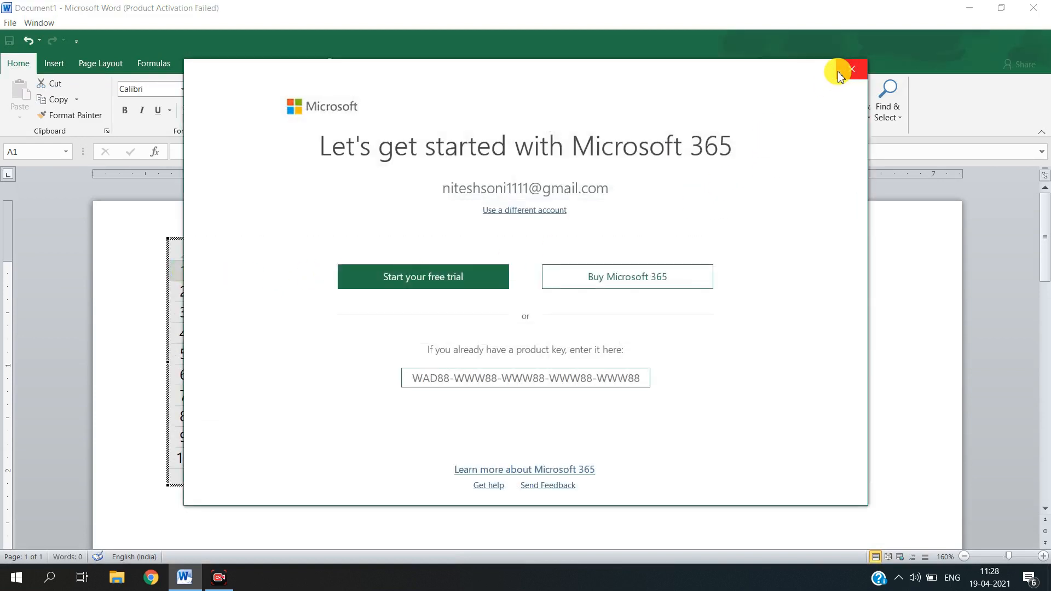
pyautogui.click(850, 68)
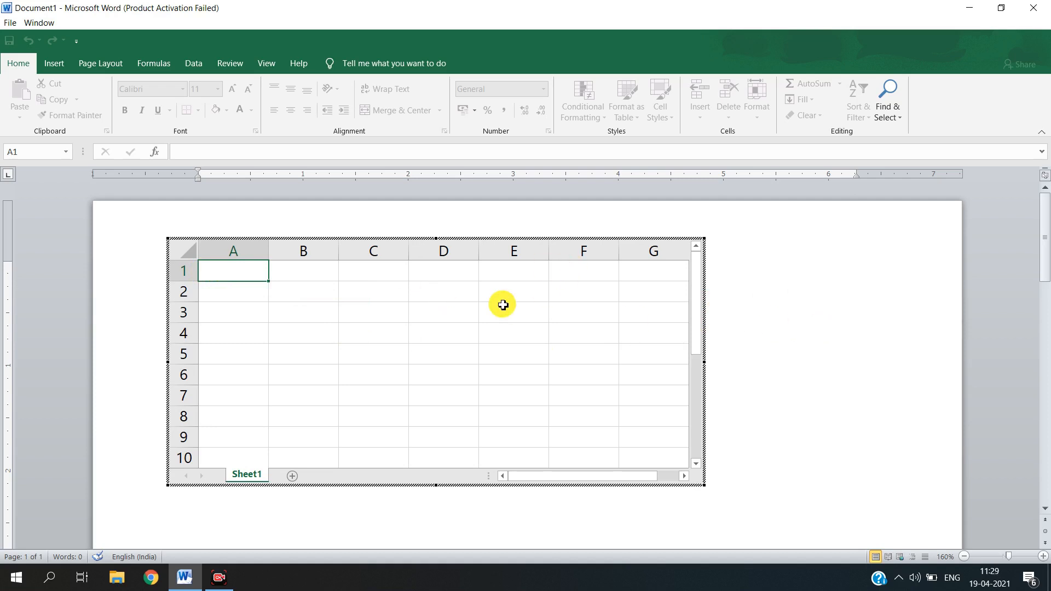
pyautogui.click(853, 322)
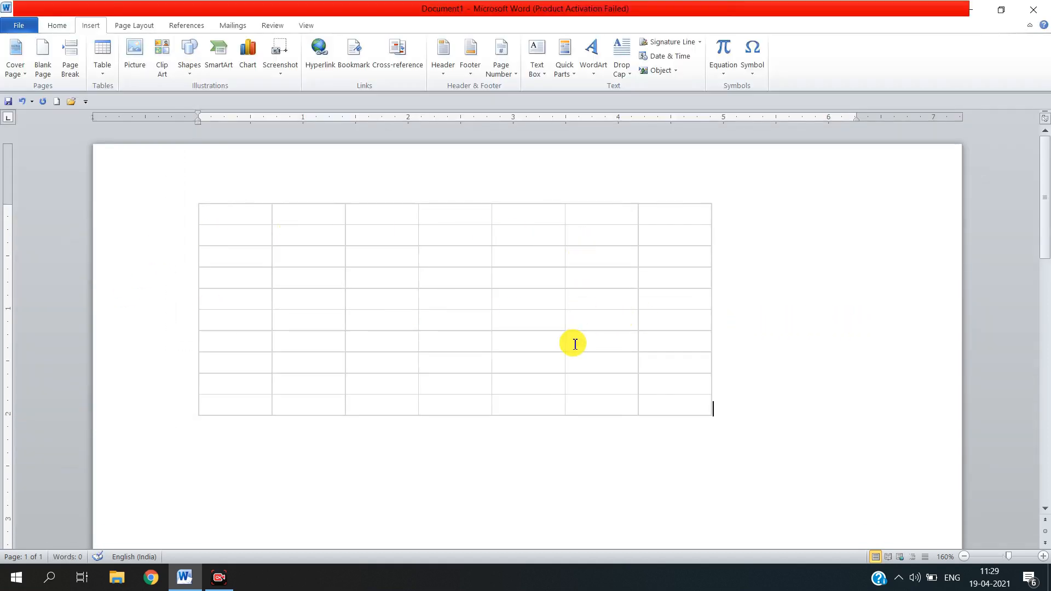
# - Delete the embedded Excel worksheet from the document
pyautogui.click(532, 300)
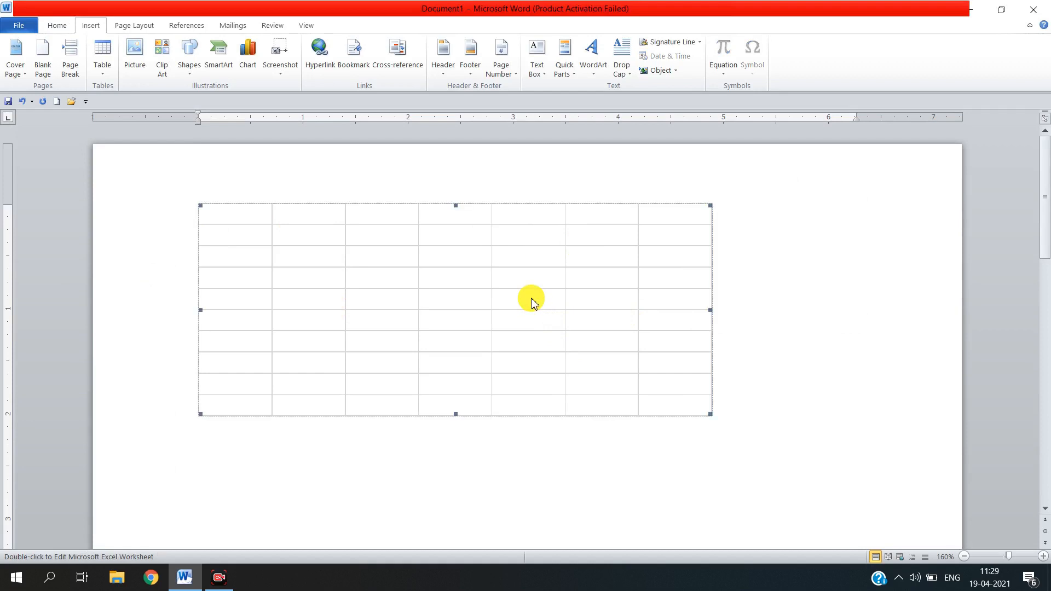
pyautogui.press('Delete')
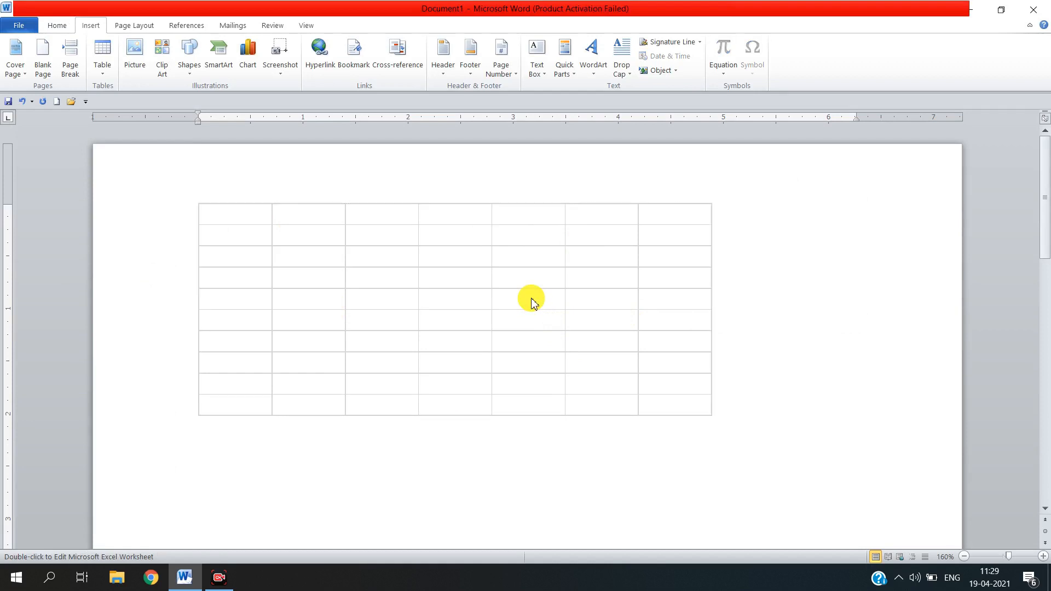
# - Insert the built-in Calendar 4 quick table into the blank document
pyautogui.click(107, 62)
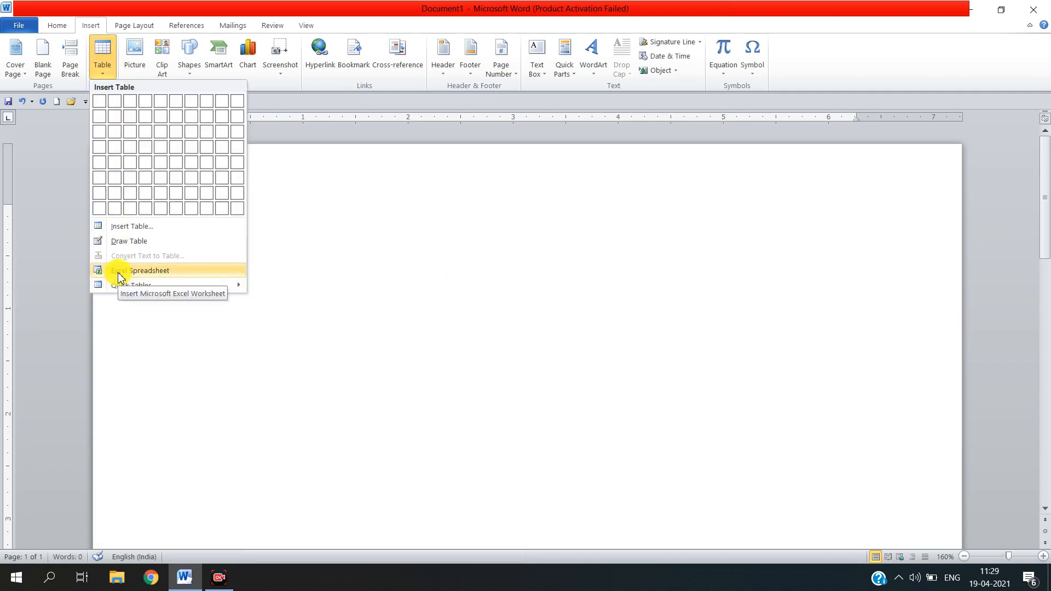
pyautogui.moveTo(121, 288)
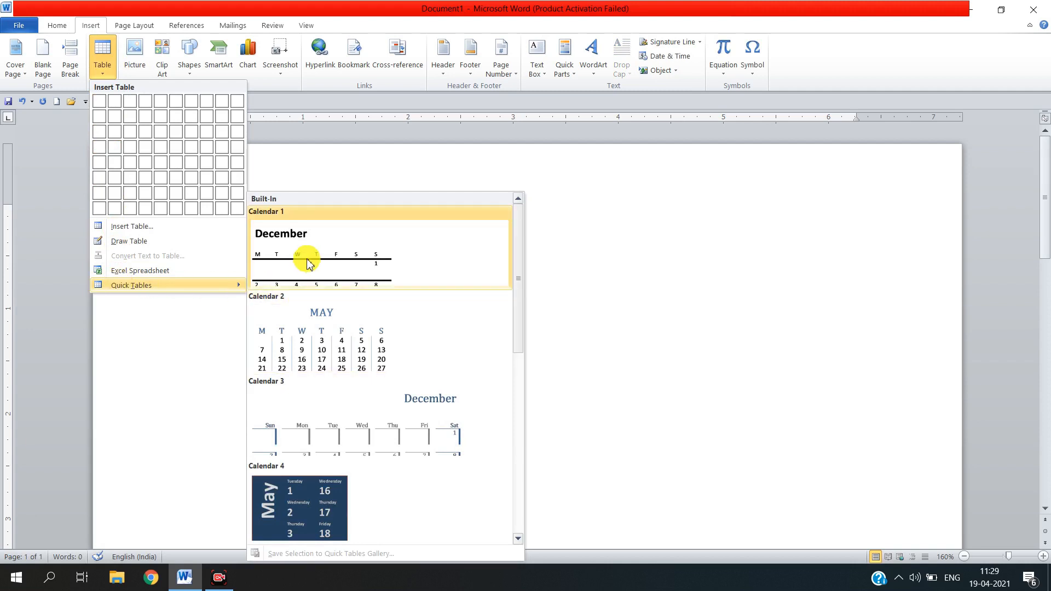
pyautogui.moveTo(518, 261); pyautogui.dragTo(514, 342)
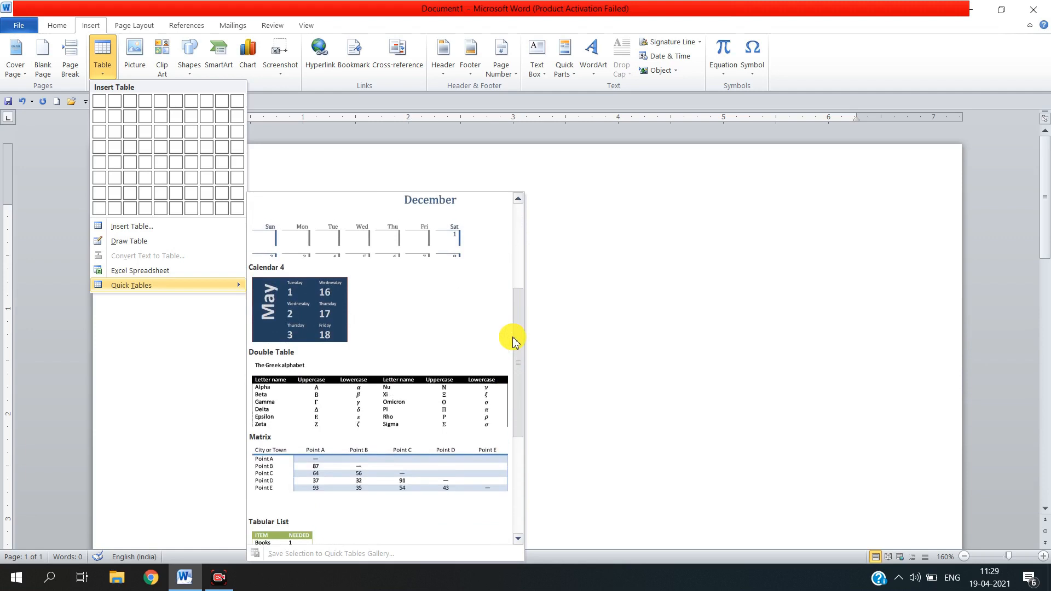
pyautogui.click(317, 323)
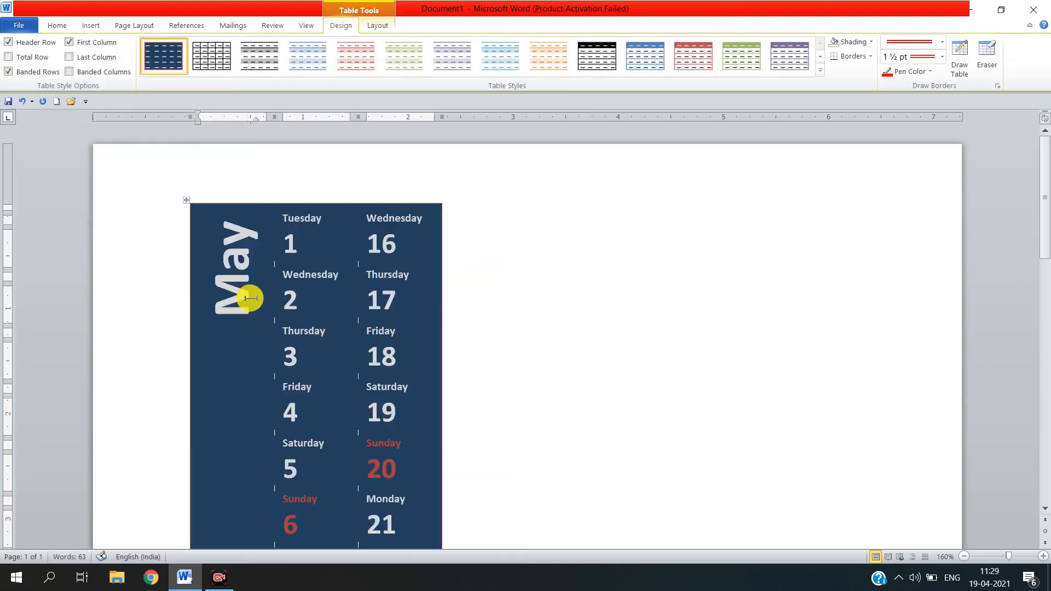
# - Replace the vertical month heading of the calendar table with APRIL
pyautogui.scroll(-10, 250, 298)
pyautogui.scroll(8, 282, 388)
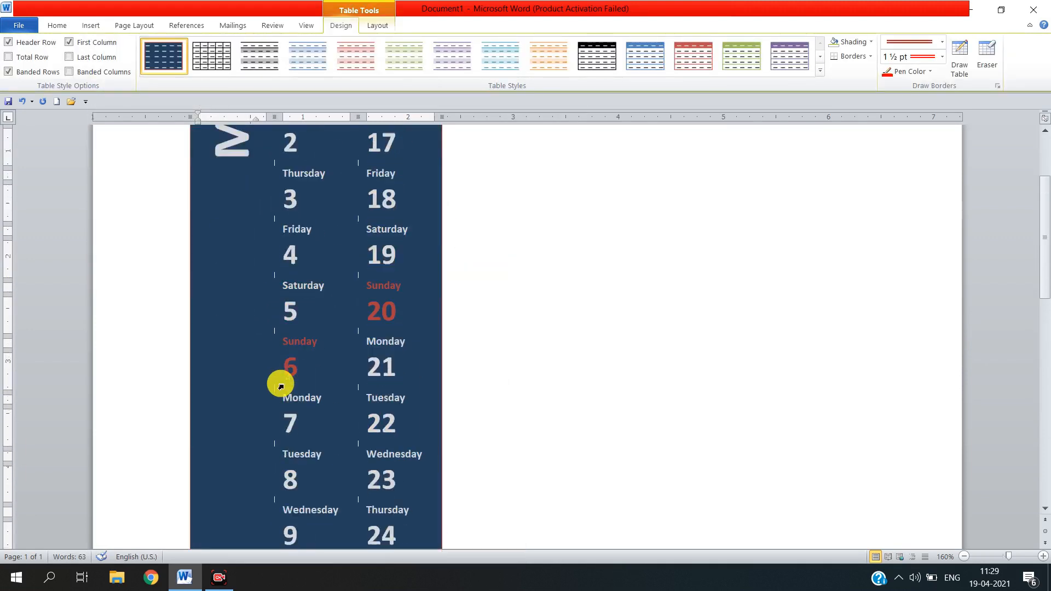
pyautogui.scroll(3, 281, 387)
pyautogui.moveTo(233, 242); pyautogui.dragTo(233, 337)
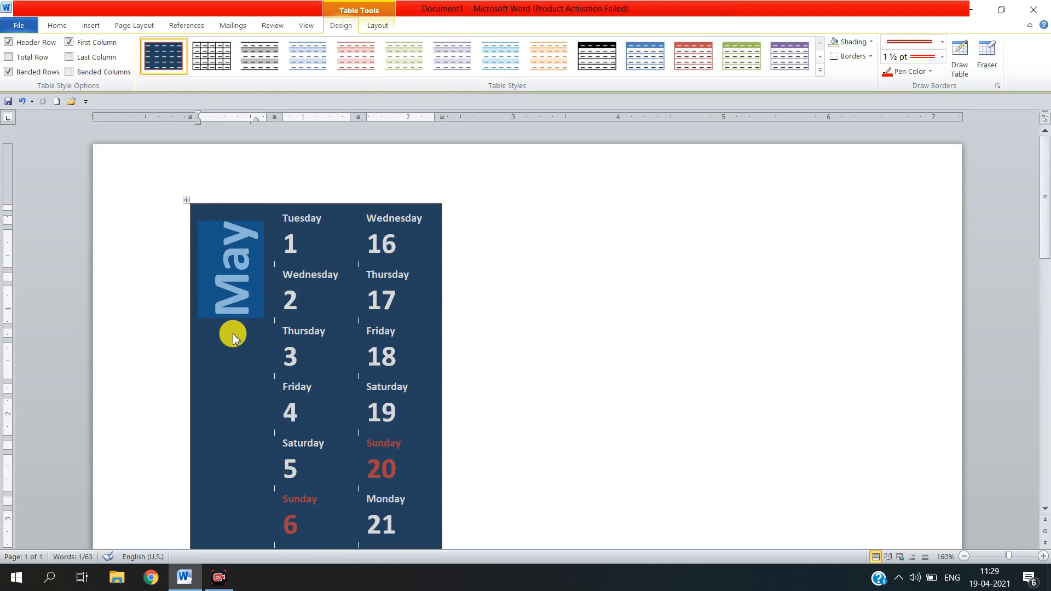
pyautogui.write('APRIL')
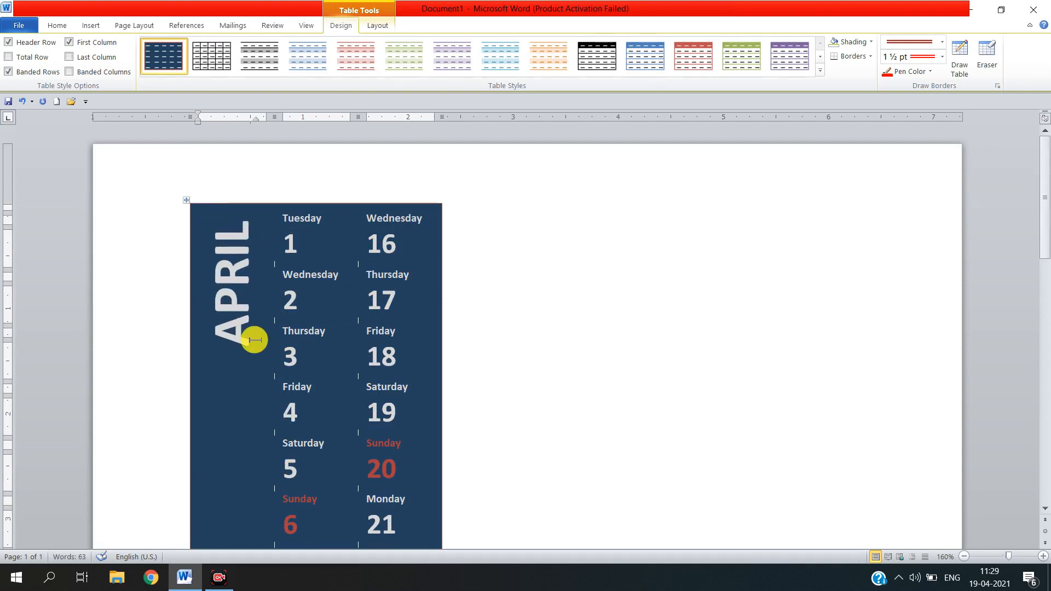
# - Delete the whole calendar table from the document
pyautogui.scroll(-3, 357, 336)
pyautogui.scroll(-5, 353, 332)
pyautogui.scroll(7, 349, 328)
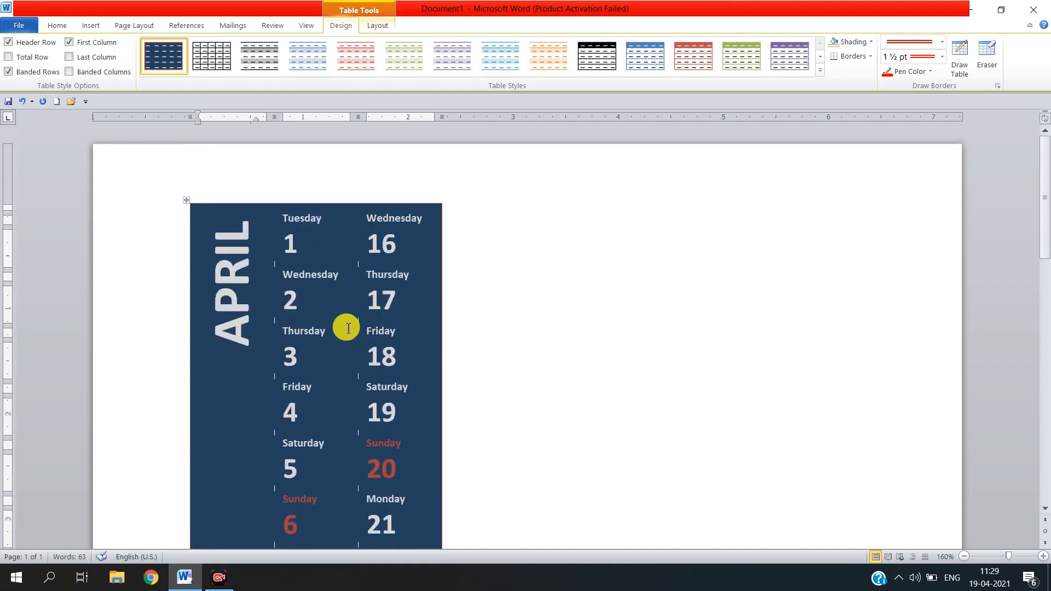
pyautogui.hotkey('ctrl', 'a')
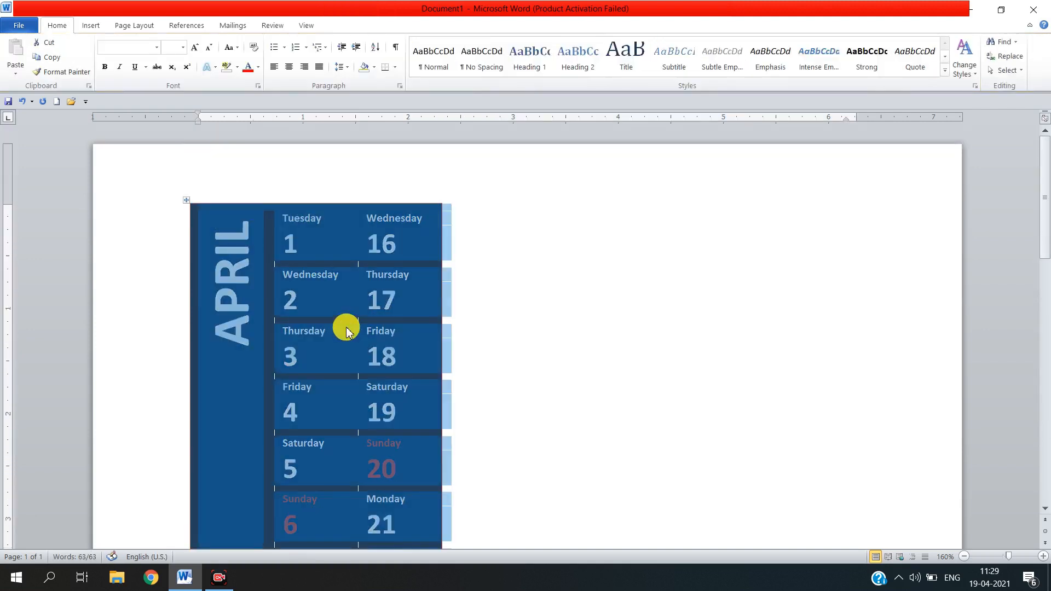
pyautogui.press('Delete')
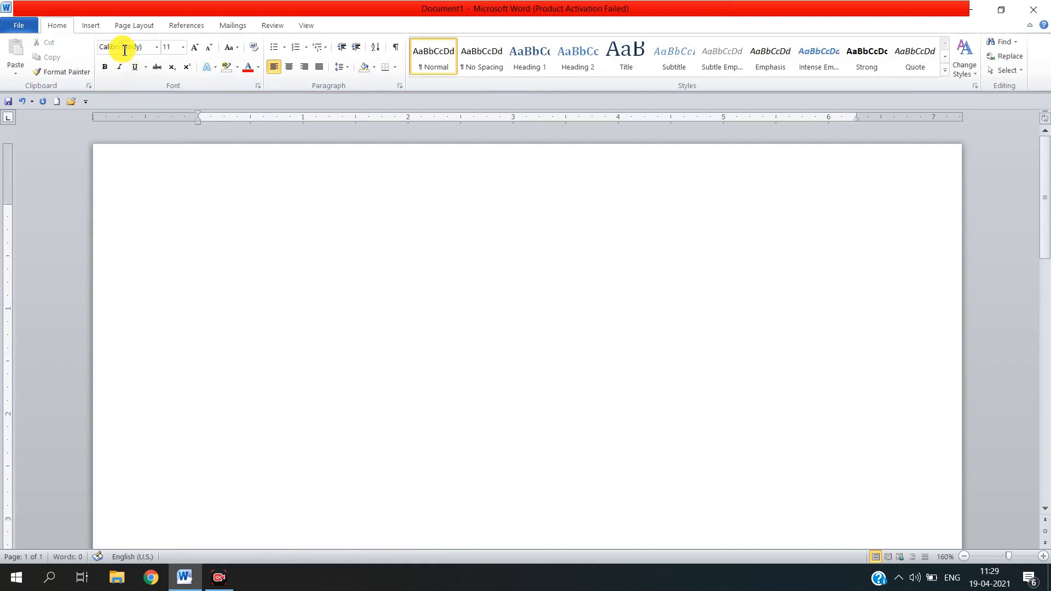
pyautogui.click(95, 26)
pyautogui.click(103, 61)
pyautogui.moveTo(130, 289)
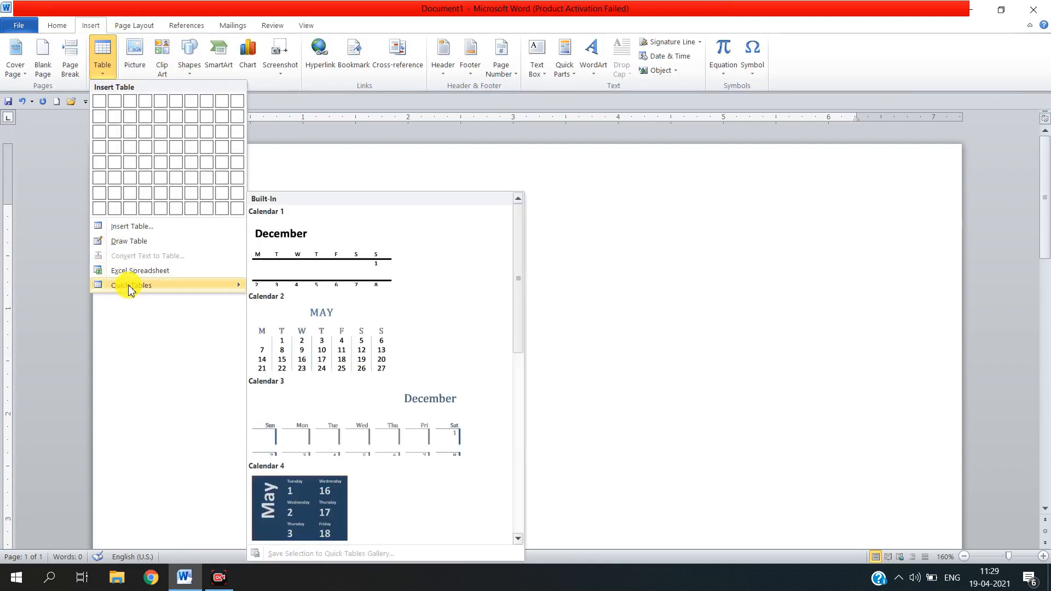
pyautogui.click(666, 306)
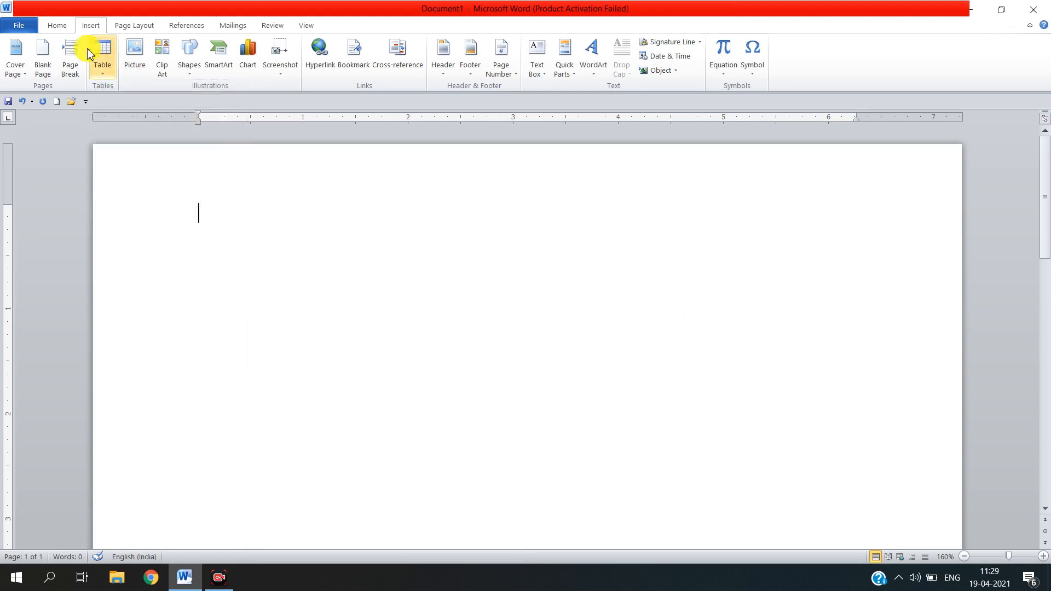
# - Insert a table with 5 columns and 4 rows in the empty document
pyautogui.click(111, 59)
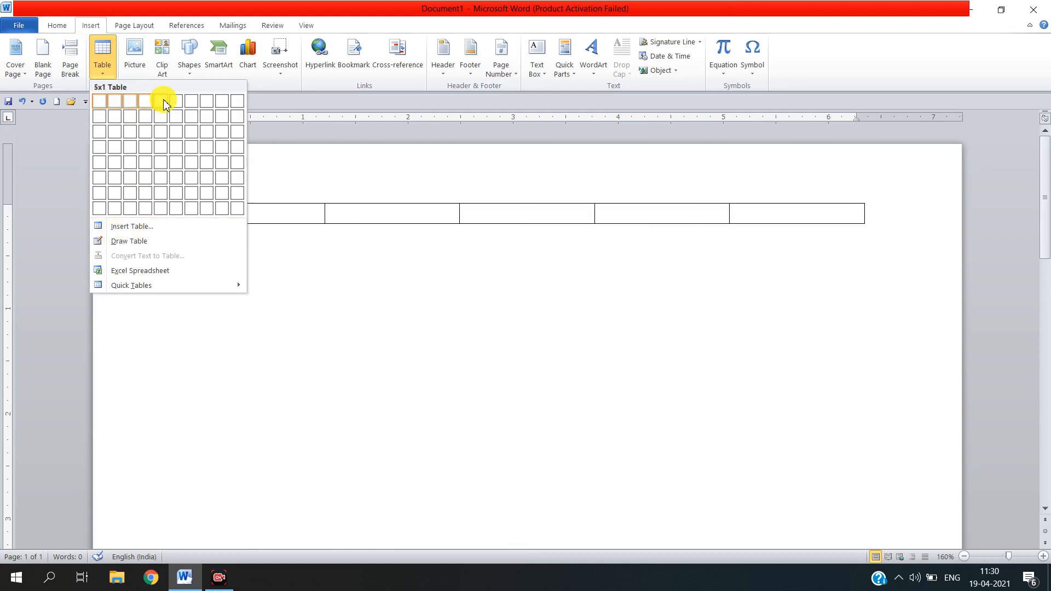
pyautogui.click(164, 147)
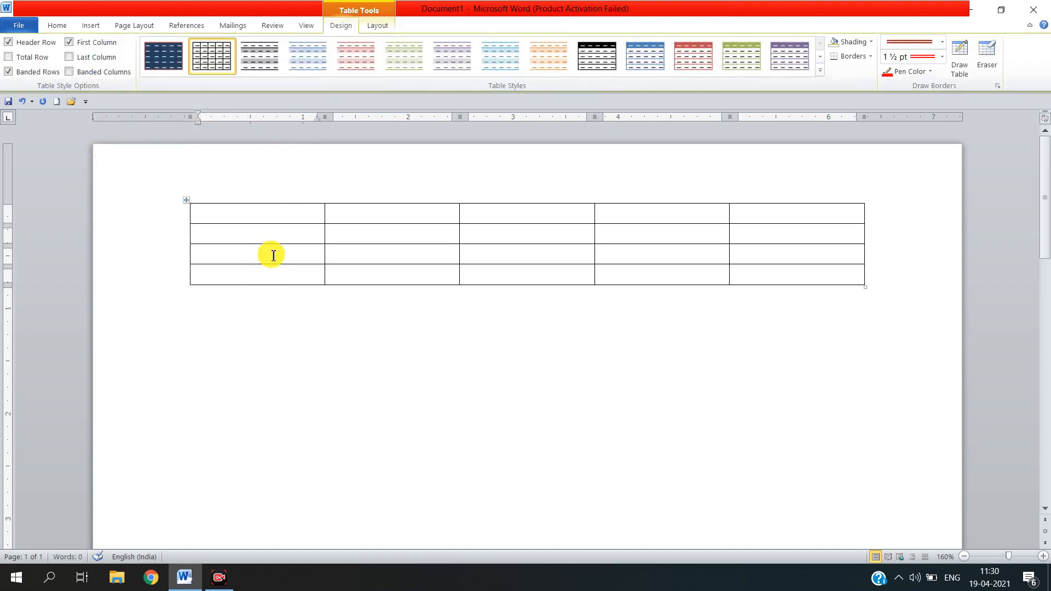
pyautogui.click(378, 26)
pyautogui.click(340, 26)
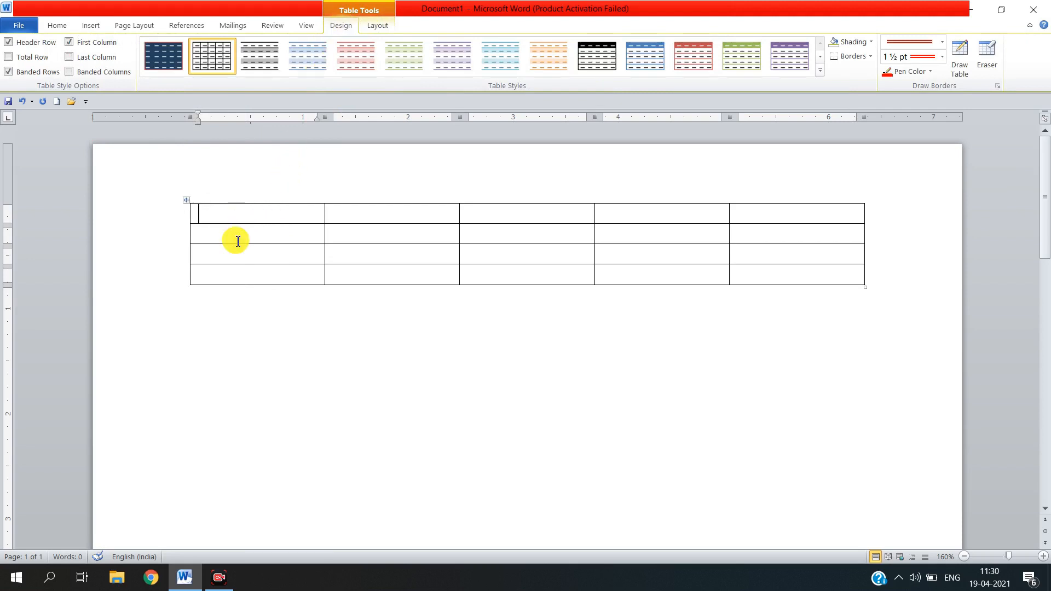
# - Fill the table's header row with NAME, ENGLISH, HINDI, MATHS and TOTAL
pyautogui.write('NAME')
pyautogui.press('Tab')
pyautogui.write('ENGLISH')
pyautogui.press('Tab')
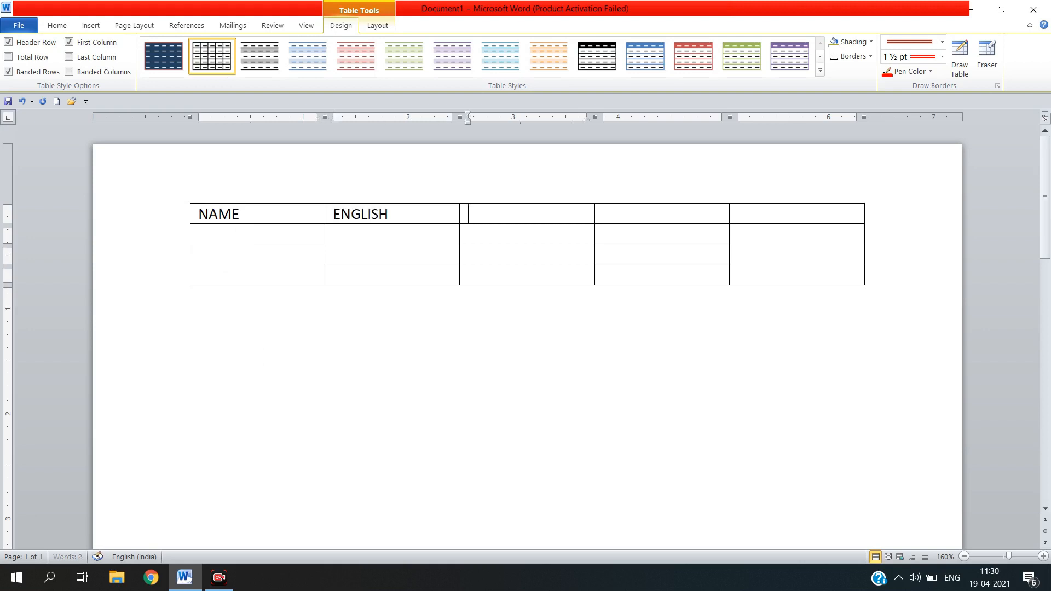
pyautogui.write('HINDI')
pyautogui.press('Tab')
pyautogui.write('MATHS')
pyautogui.press('Tab')
pyautogui.write('TOTAL')
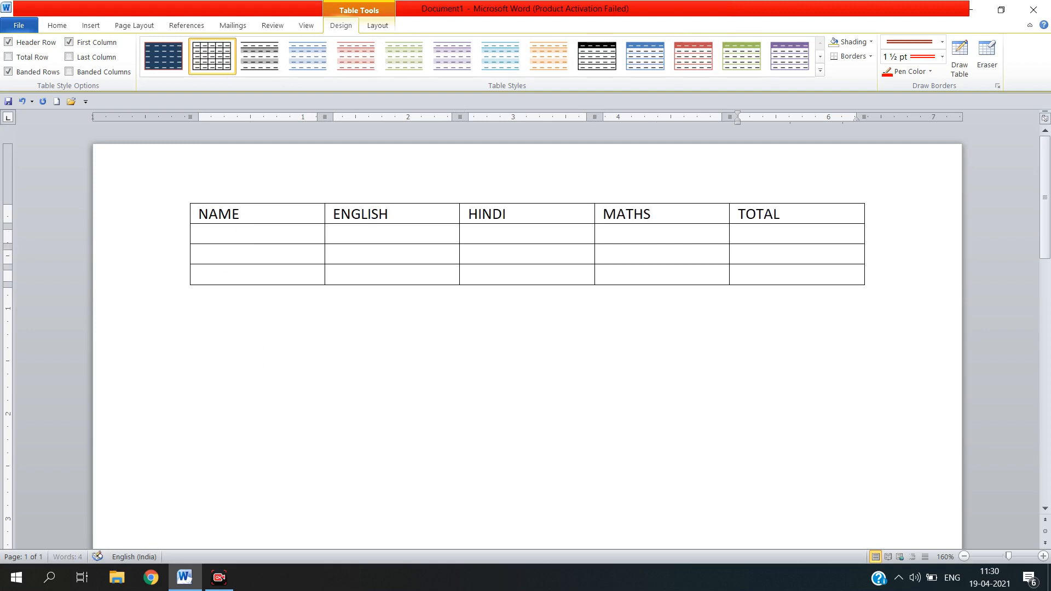
# - Fill the second row with the first student's name and the marks 84, 67 and 84
pyautogui.press('Tab')
pyautogui.write('RAVI')
pyautogui.press('Tab')
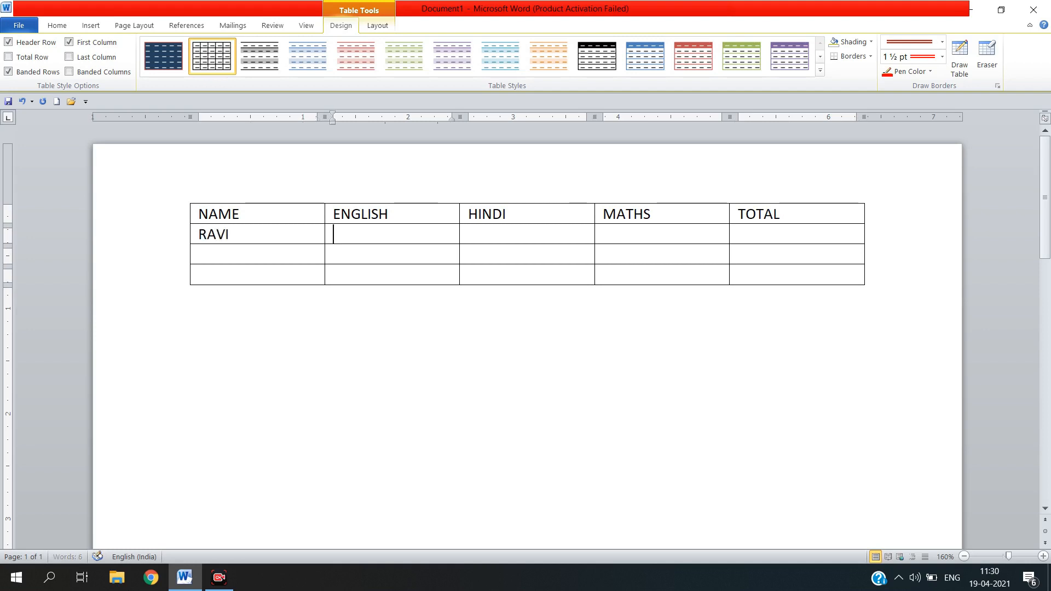
pyautogui.write('84')
pyautogui.press('Tab')
pyautogui.write('67')
pyautogui.press('Tab')
pyautogui.write('84')
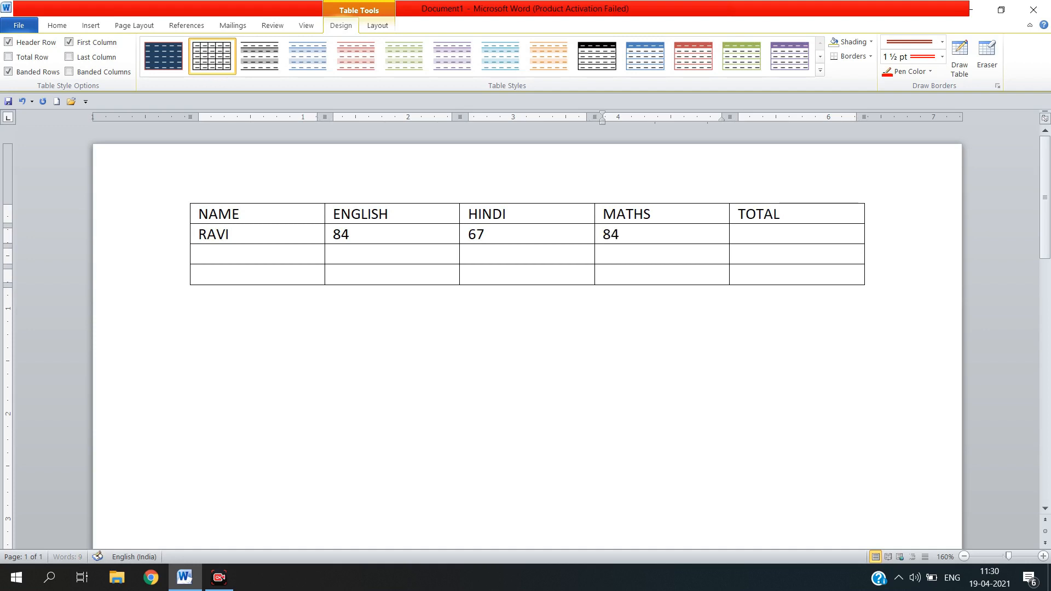
# - Fill the third row with the second student's name and the marks 63, 47 and 65, leaving TOTAL empty
pyautogui.press('Tab')
pyautogui.write('HITESH')
pyautogui.press('Tab')
pyautogui.write('63 47')
pyautogui.press('Tab')
pyautogui.write('6')
pyautogui.press('Tab')
pyautogui.press('Tab')
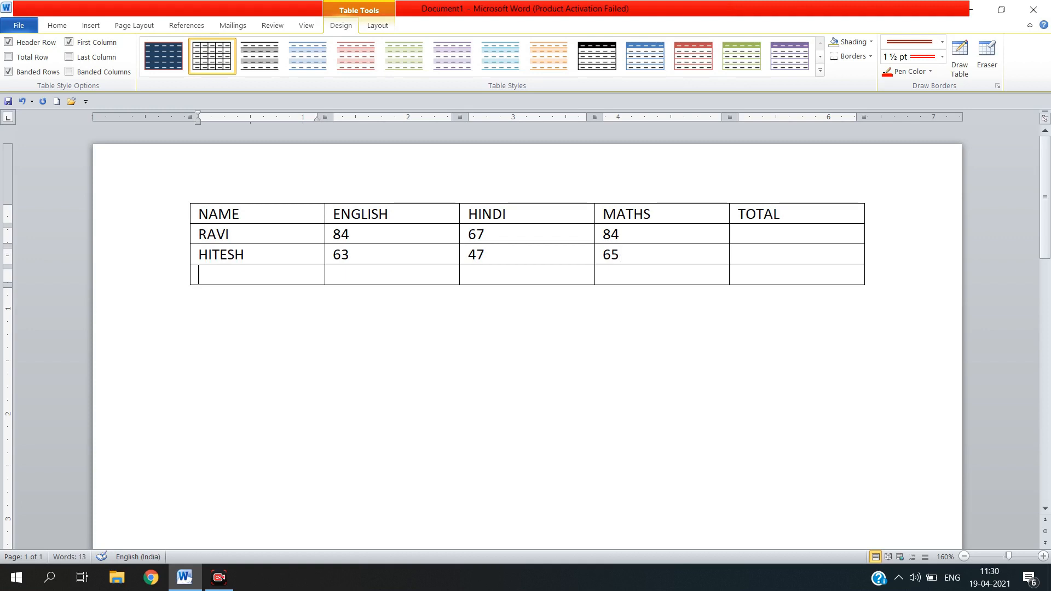
# - Fill the fourth row with the third student's name and the marks 82, 54 and 64
pyautogui.write('NAVEEN')
pyautogui.press('Tab')
pyautogui.write('82')
pyautogui.press('Tab')
pyautogui.write('54')
pyautogui.press('Tab')
pyautogui.write('64')
pyautogui.press('Tab')
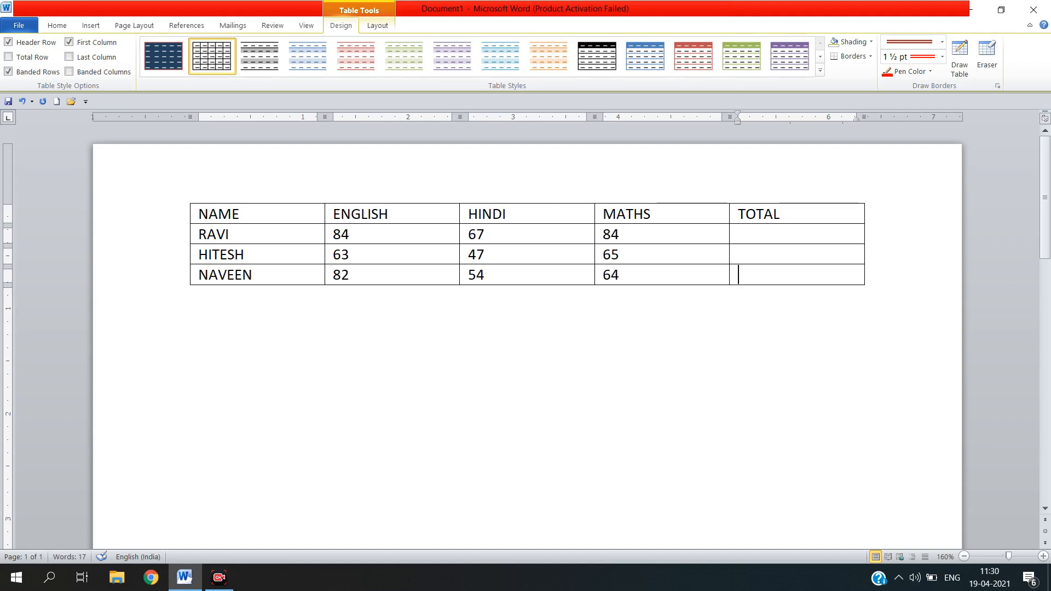
# - Add a fifth row to the table and enter the fourth student's name and the marks 58, 62 and 35
pyautogui.press('Tab')
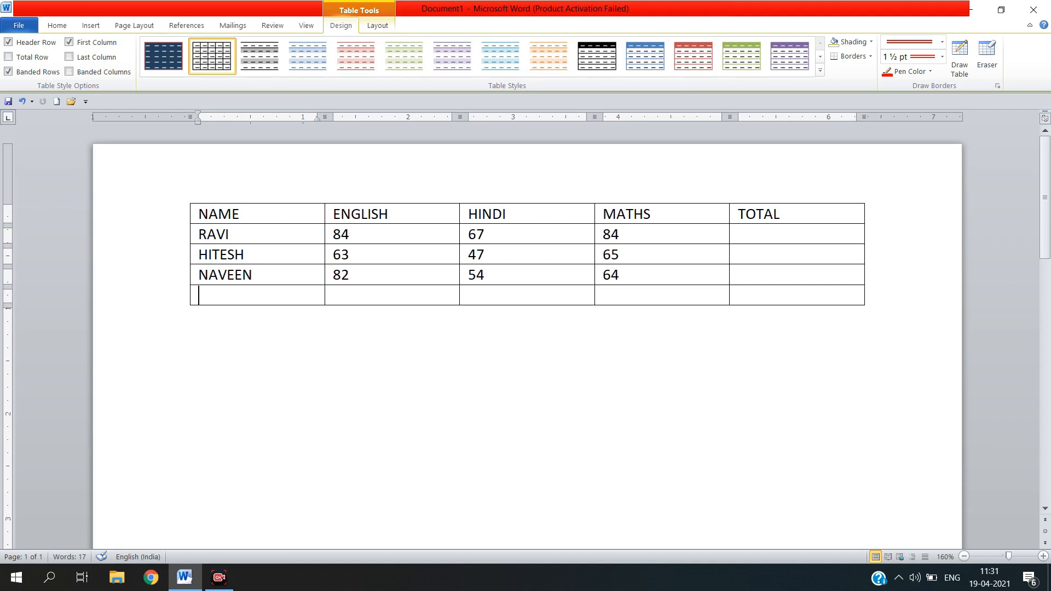
pyautogui.write('VARUN')
pyautogui.press('Tab')
pyautogui.write('58')
pyautogui.press('Tab')
pyautogui.write('62')
pyautogui.press('Tab')
pyautogui.write('35')
pyautogui.press('Tab')
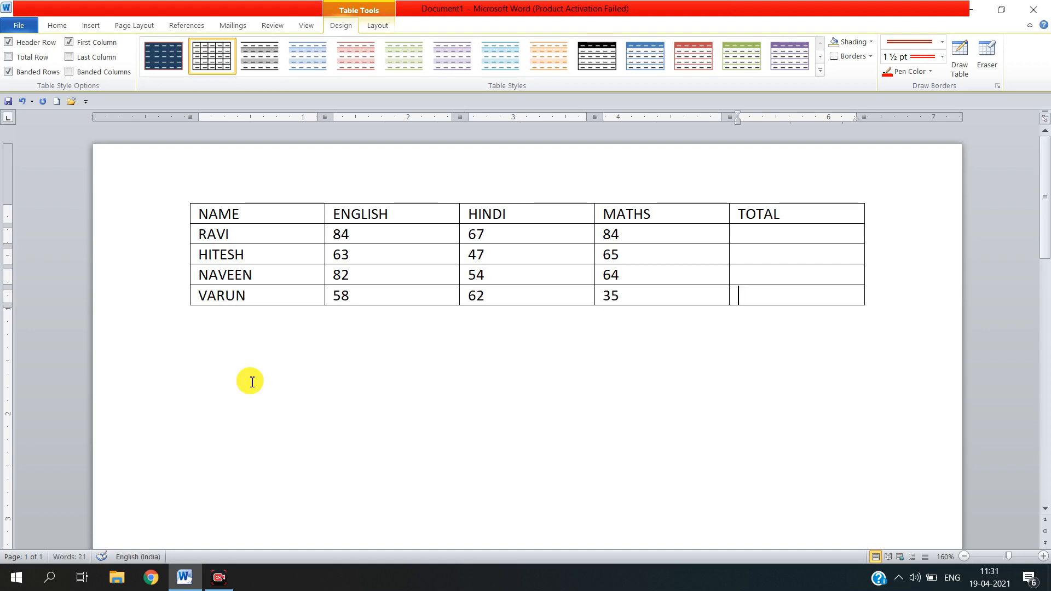
# - Insert the formula =SUM(LEFT) in the TOTAL cell of the first student's row
pyautogui.click(742, 236)
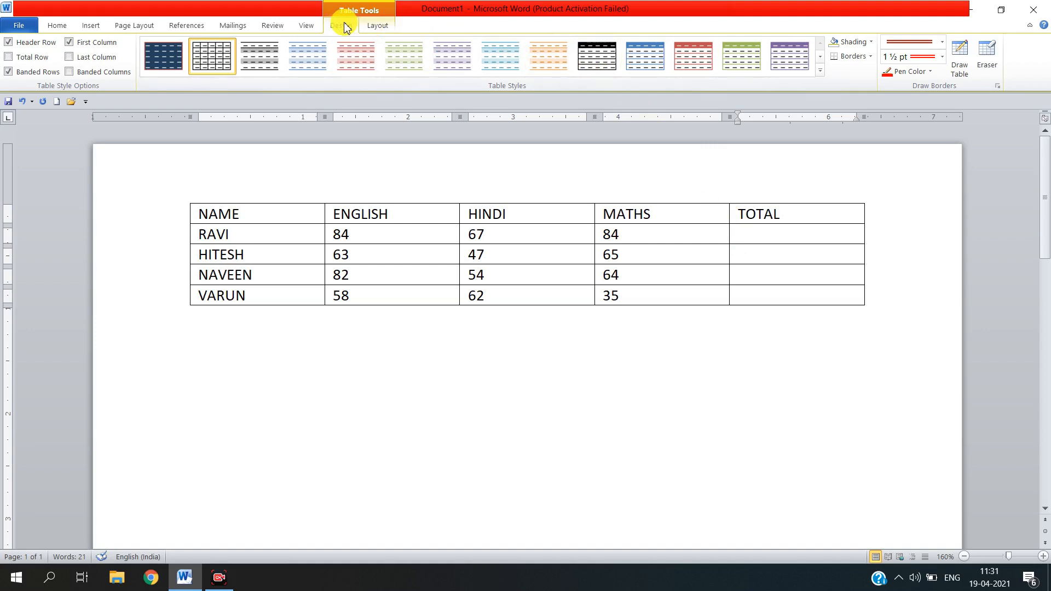
pyautogui.click(383, 27)
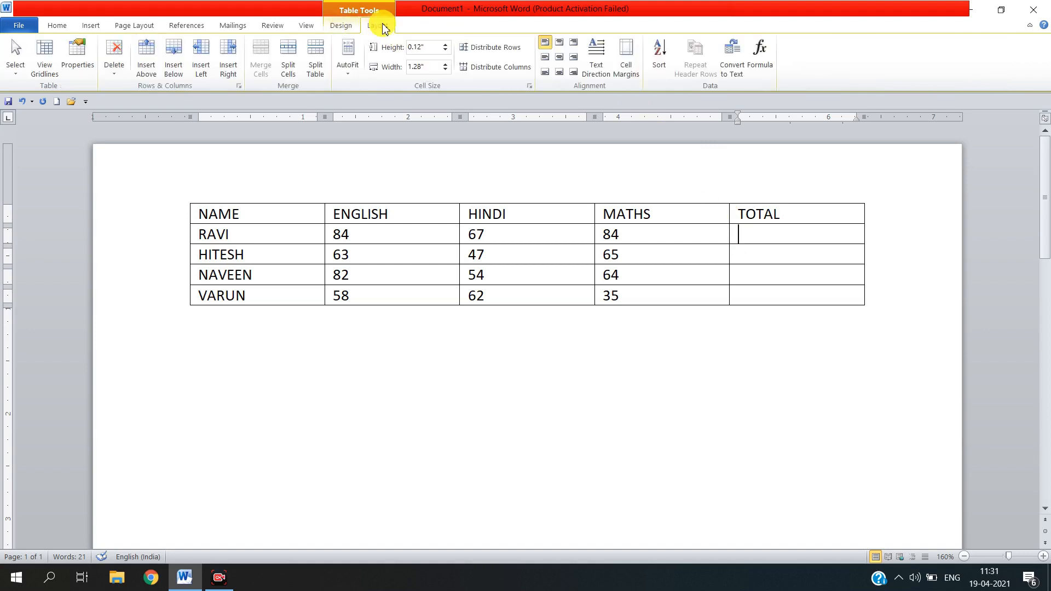
pyautogui.click(346, 25)
pyautogui.click(371, 27)
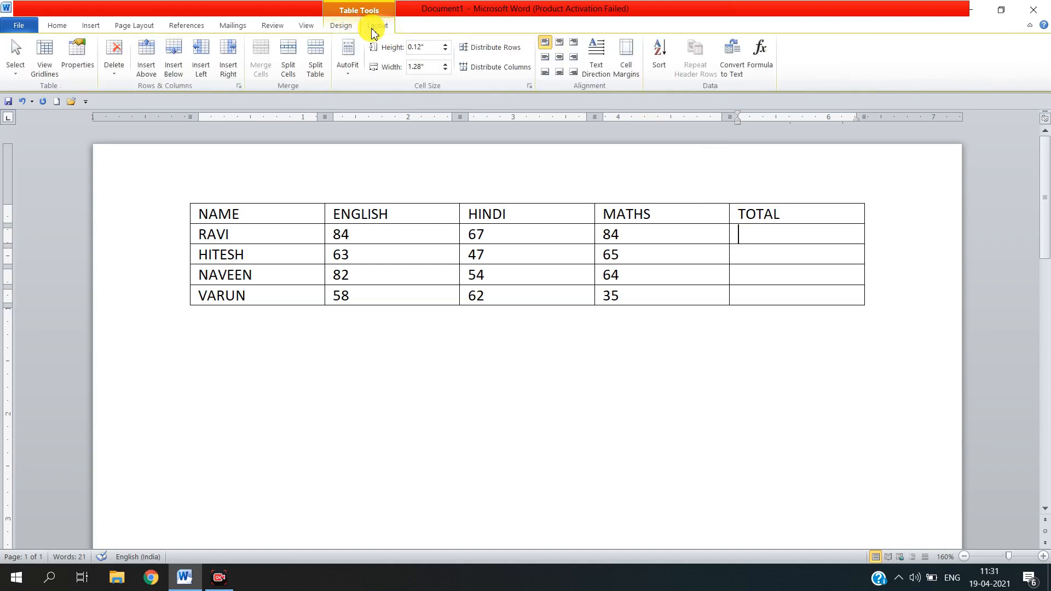
pyautogui.click(764, 56)
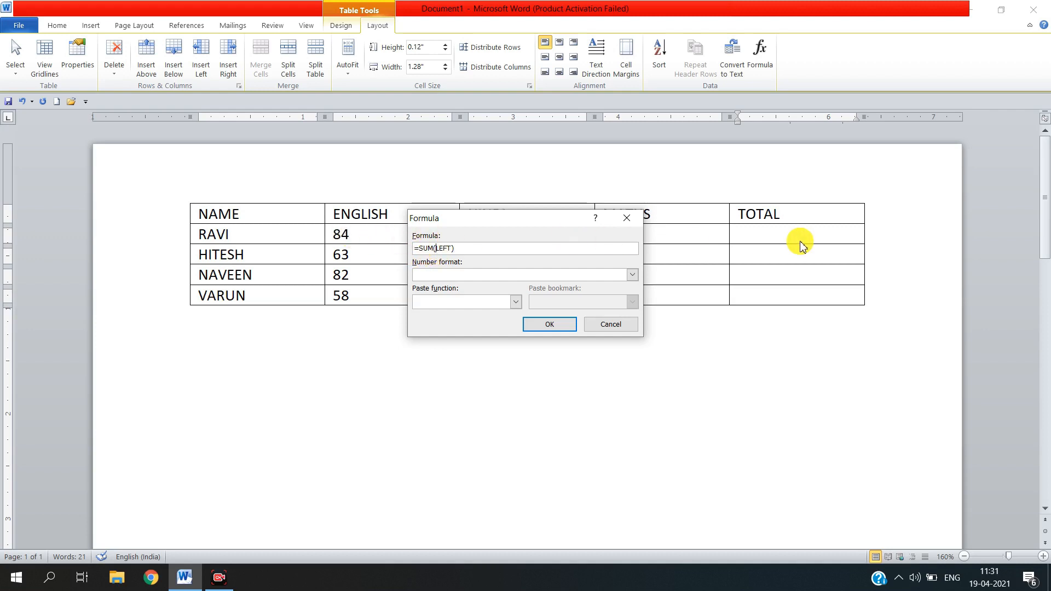
pyautogui.click(478, 250)
pyautogui.click(546, 325)
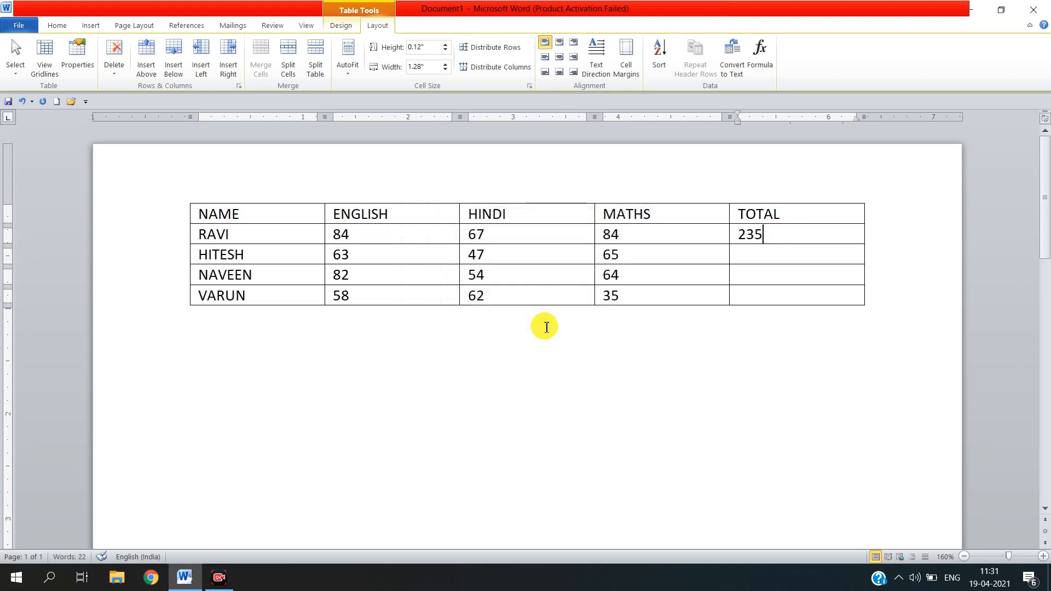
# - Insert the formula =SUM(ABOVE) in the TOTAL cells of the second and third students' rows
pyautogui.click(748, 253)
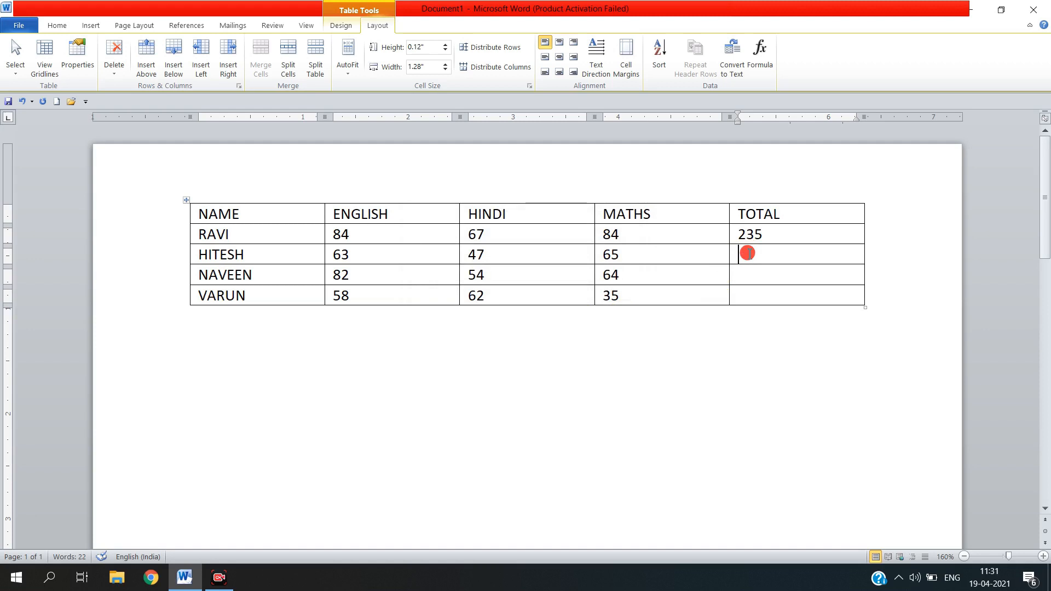
pyautogui.click(760, 52)
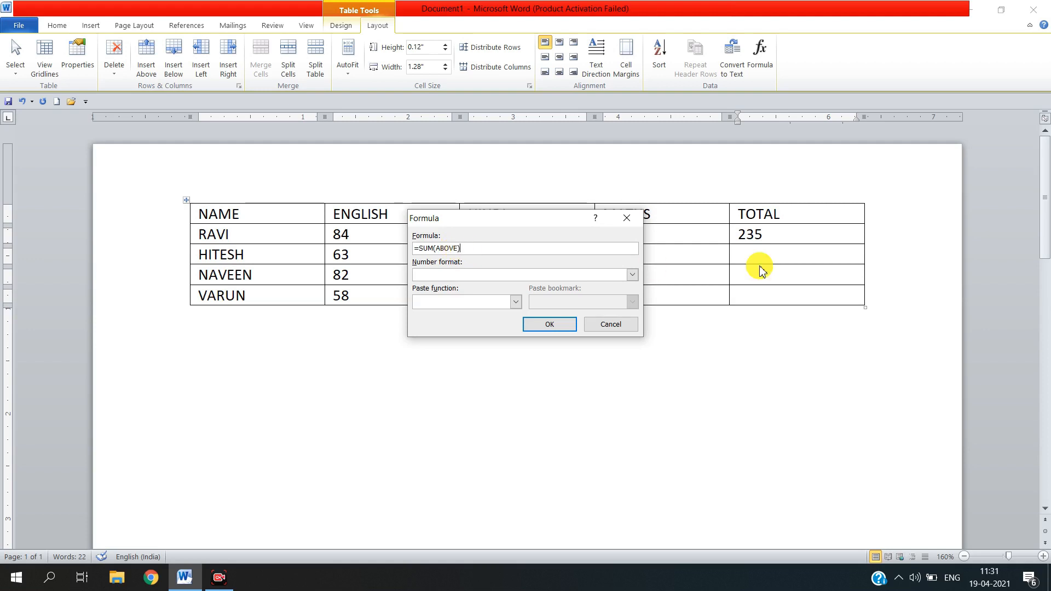
pyautogui.click(557, 328)
pyautogui.click(751, 234)
pyautogui.click(751, 255)
pyautogui.click(751, 279)
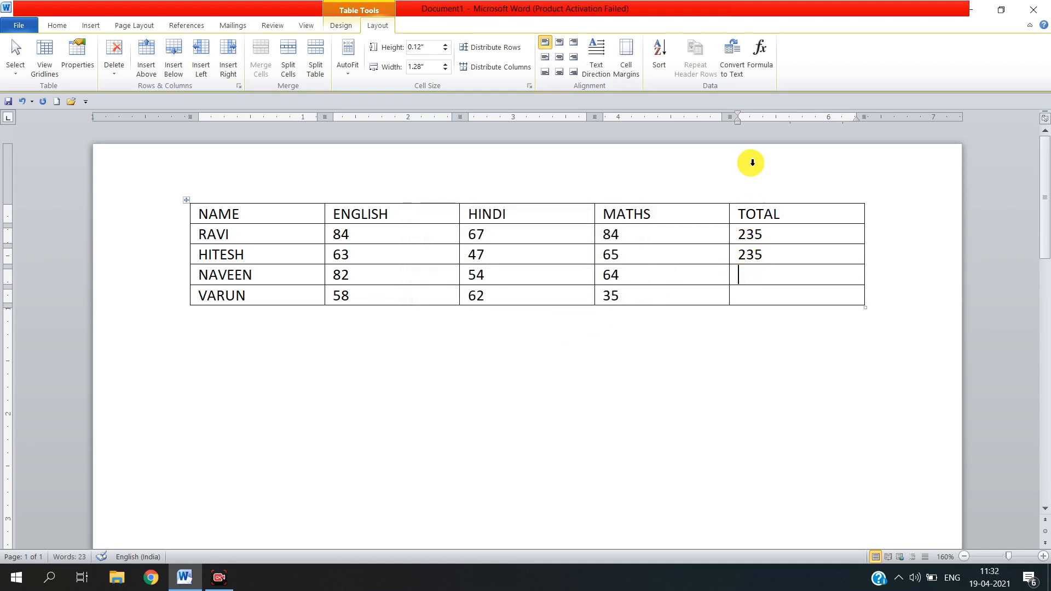
pyautogui.click(760, 55)
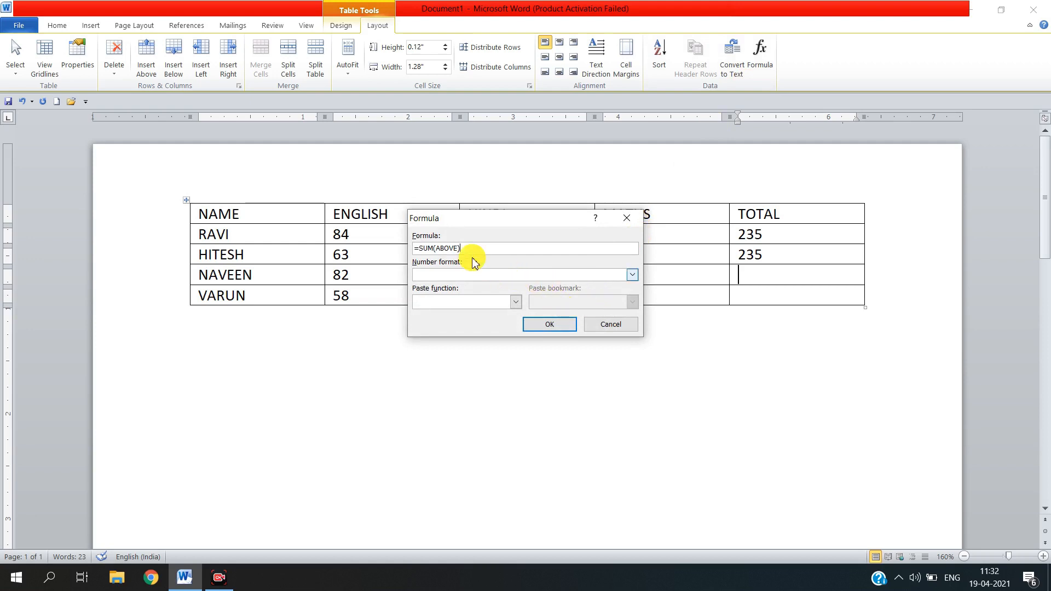
pyautogui.click(539, 327)
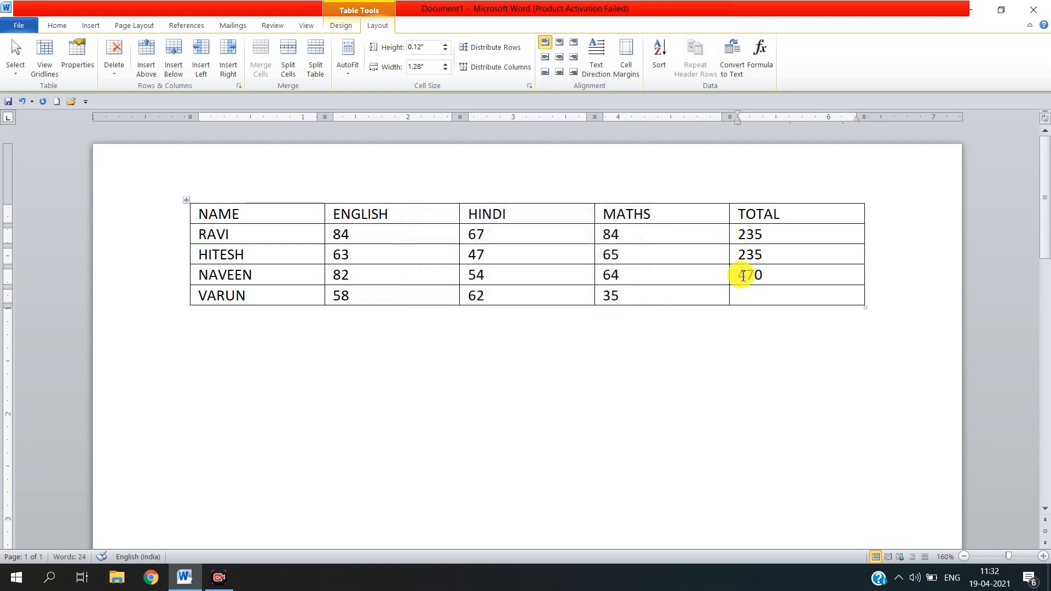
pyautogui.moveTo(770, 280); pyautogui.dragTo(738, 234)
pyautogui.press('BackSpace')
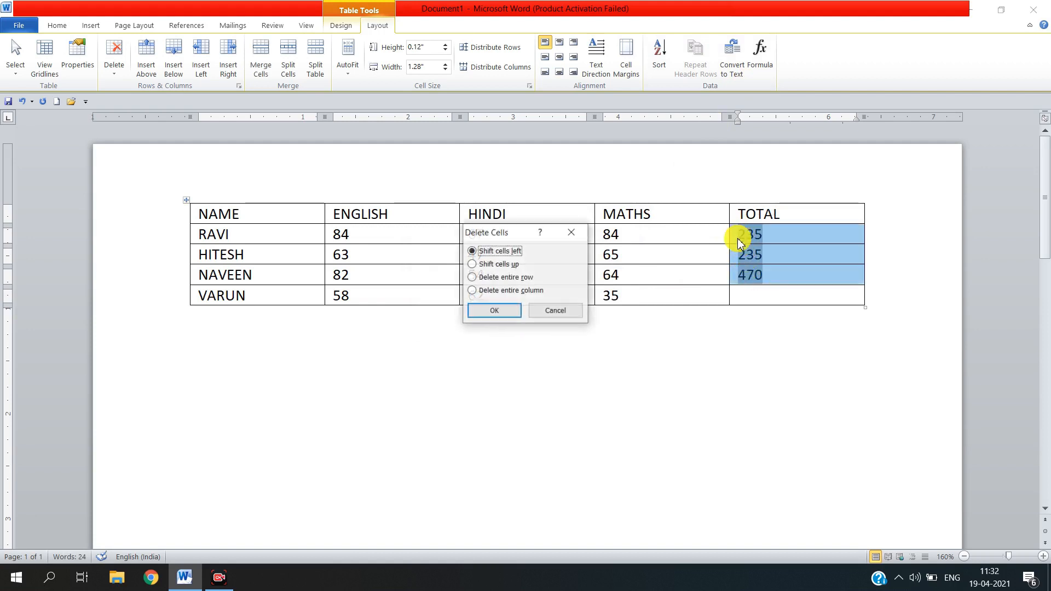
pyautogui.press('Escape')
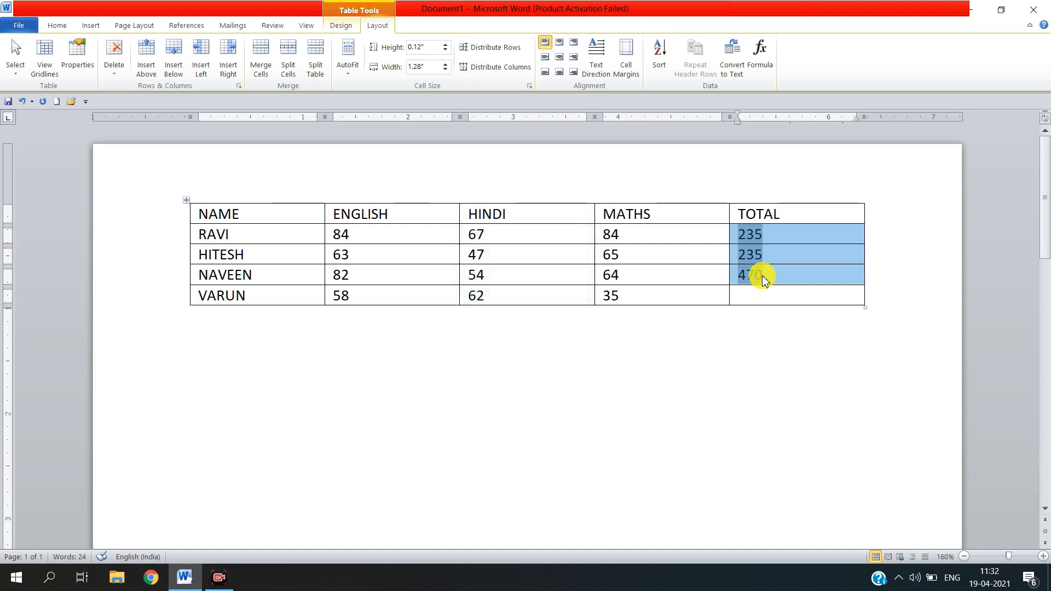
# - Clear the TOTAL cells of the first three students' rows one by one, keeping the cells themselves
pyautogui.click(775, 275)
pyautogui.press('BackSpace')
pyautogui.press('BackSpace')
pyautogui.press('BackSpace')
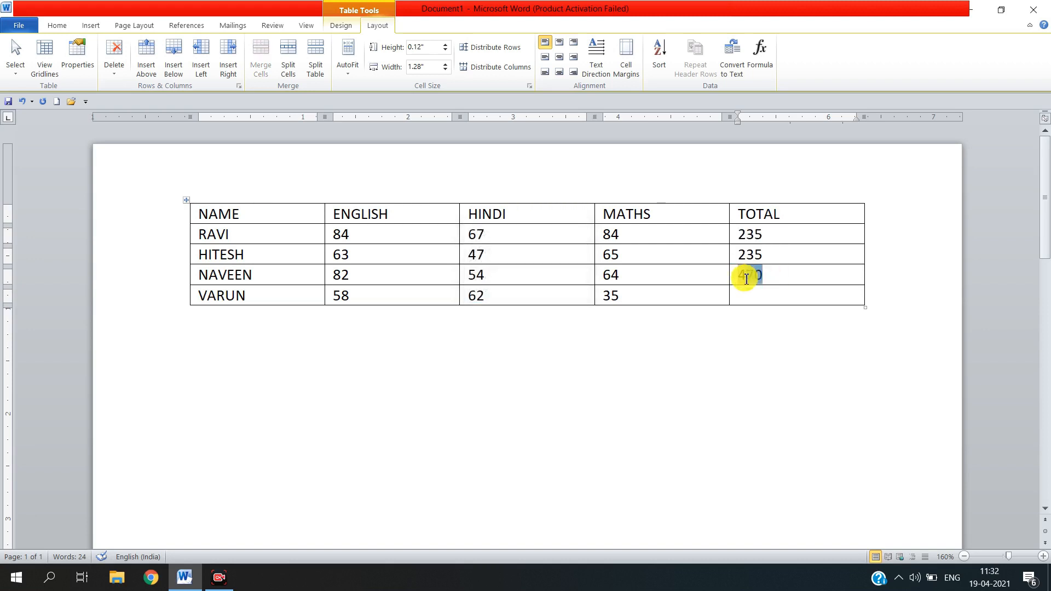
pyautogui.hotkey('shift', 'Left')
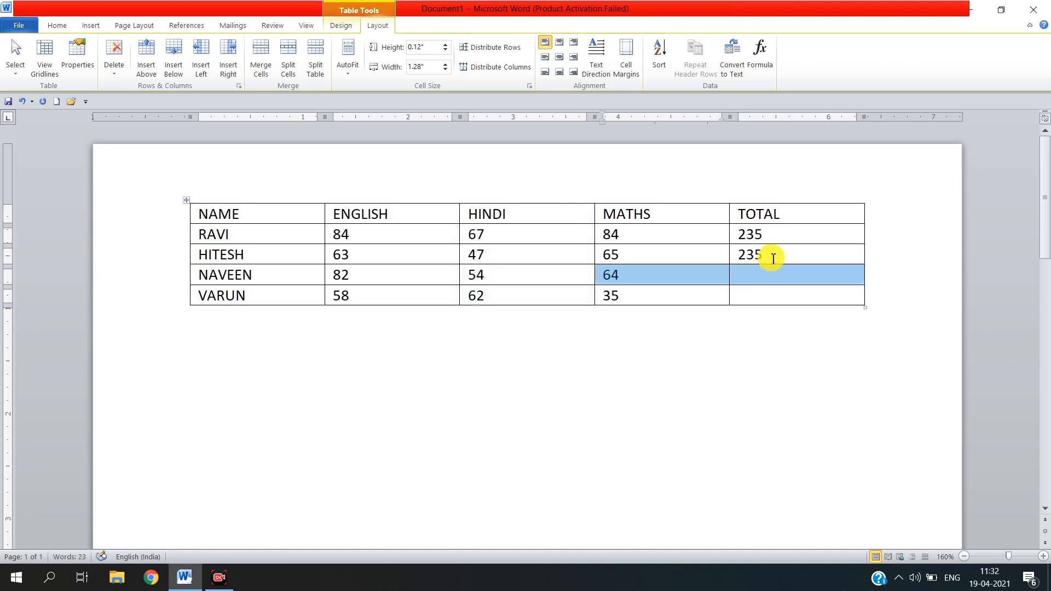
pyautogui.click(771, 257)
pyautogui.press('BackSpace')
pyautogui.press('BackSpace')
pyautogui.press('BackSpace')
pyautogui.click(770, 233)
pyautogui.press('BackSpace')
pyautogui.press('BackSpace')
pyautogui.press('BackSpace')
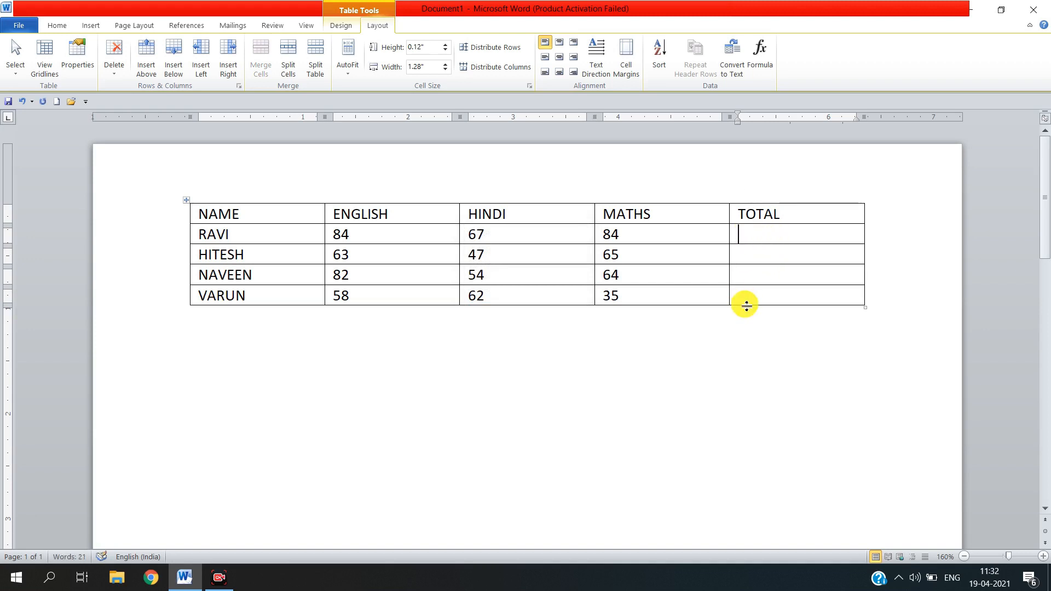
# - Insert the formula =SUM(LEFT) in the empty TOTAL cell of the first student's row
pyautogui.click(741, 289)
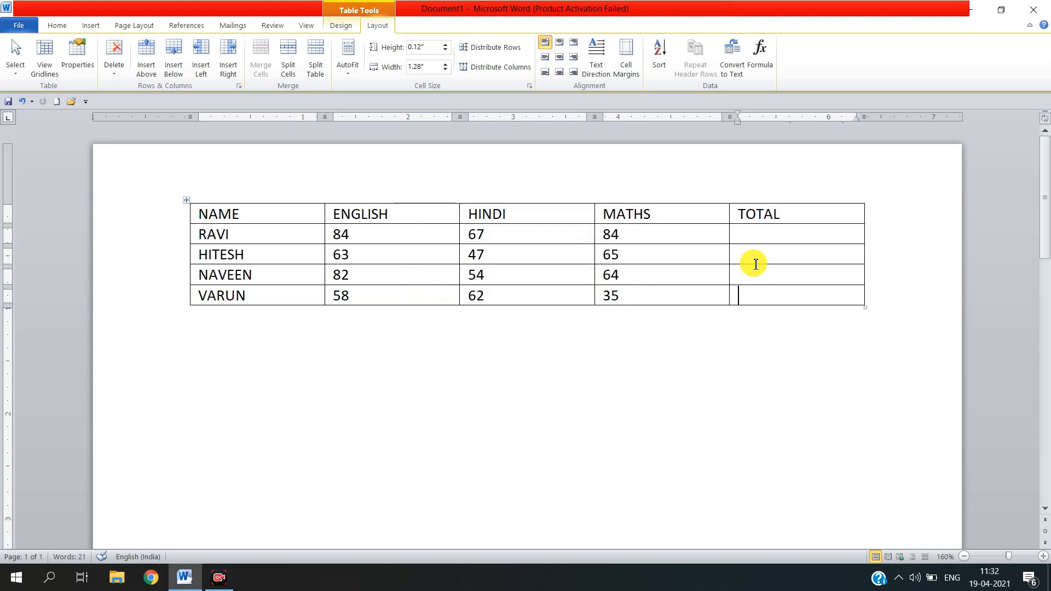
pyautogui.click(750, 237)
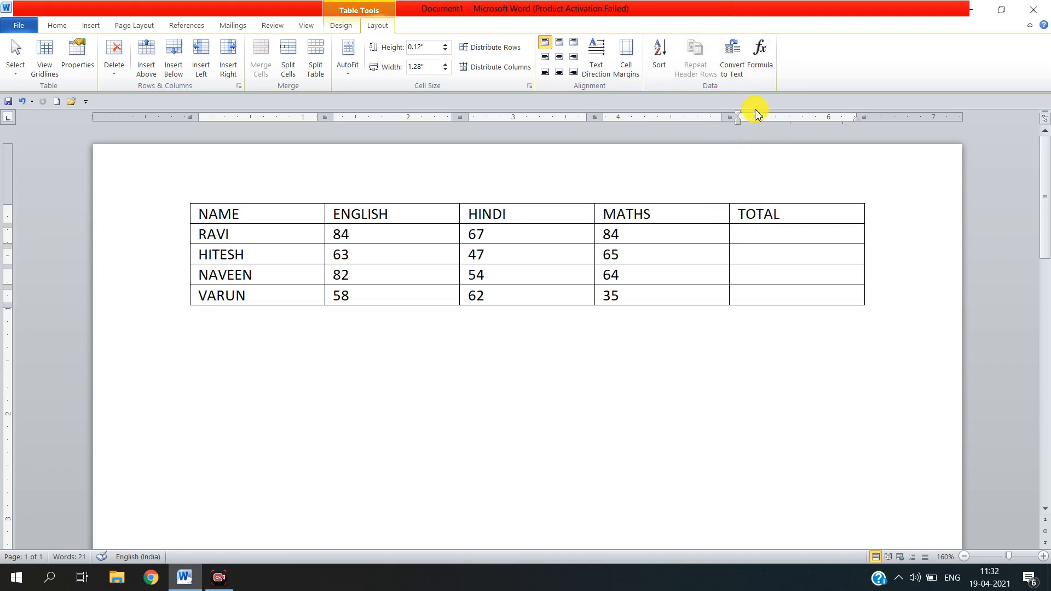
pyautogui.click(760, 53)
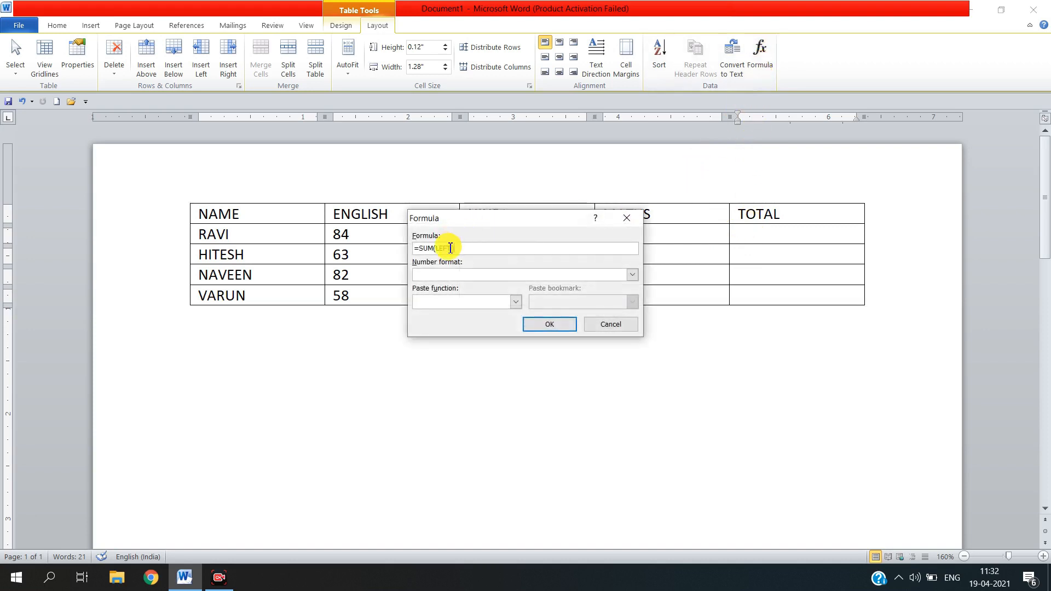
pyautogui.click(539, 326)
# - Insert a formula in the second student's TOTAL cell, changing it to =SUM(LEFT)
pyautogui.click(782, 265)
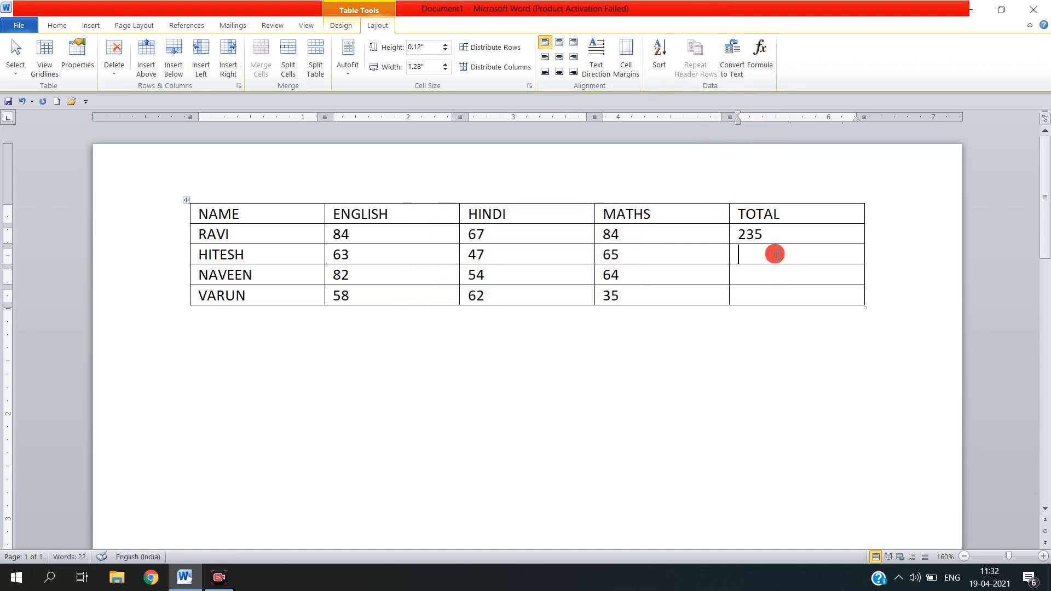
pyautogui.click(760, 53)
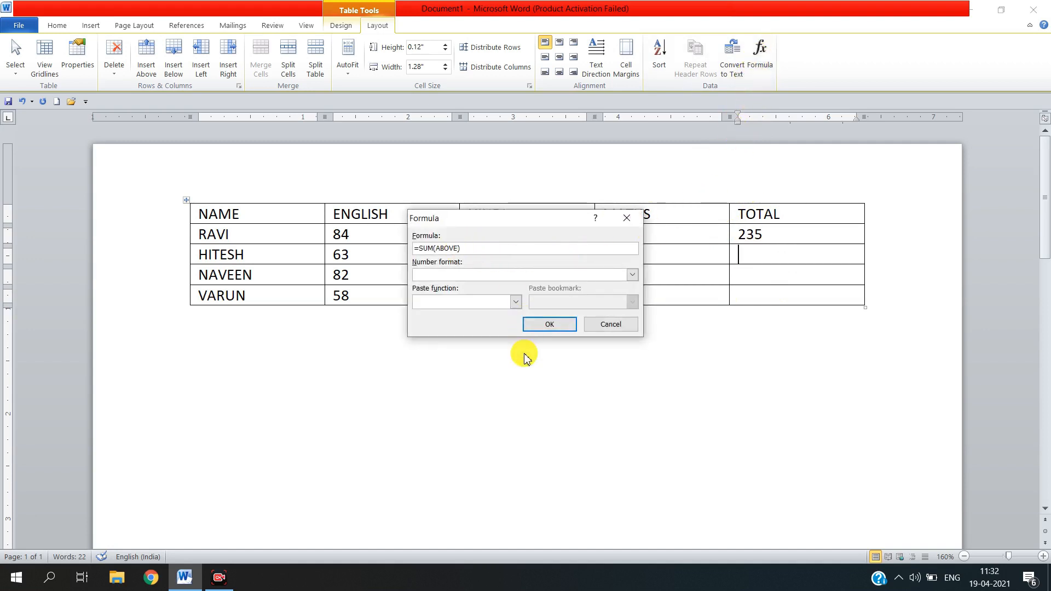
pyautogui.press('BackSpace')
pyautogui.press('BackSpace')
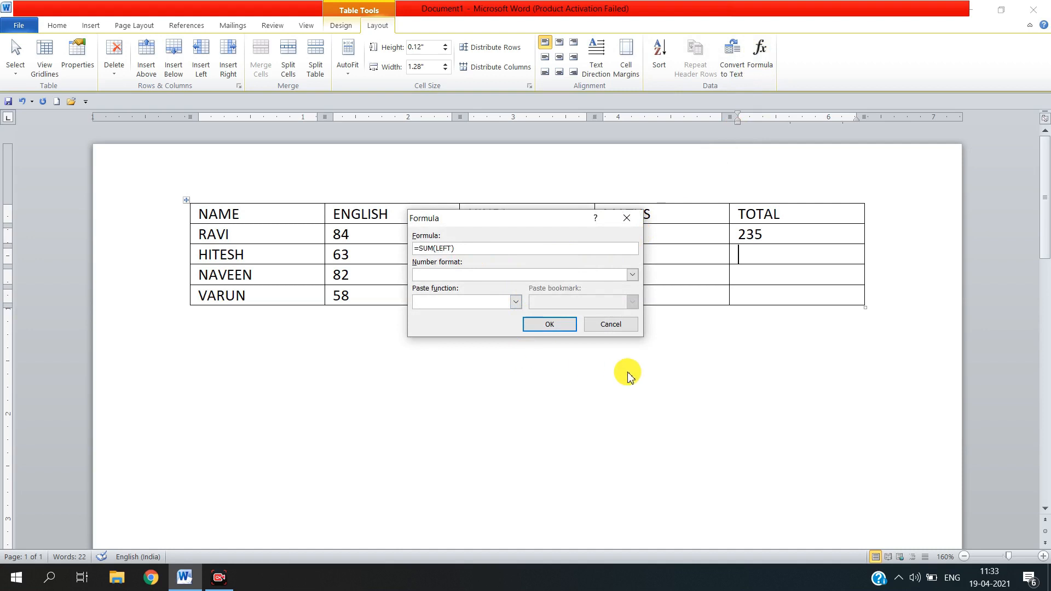
pyautogui.click(552, 325)
# - Insert a formula in the third student's TOTAL cell, changing it to =SUM(LEFT)
pyautogui.click(747, 276)
pyautogui.click(768, 64)
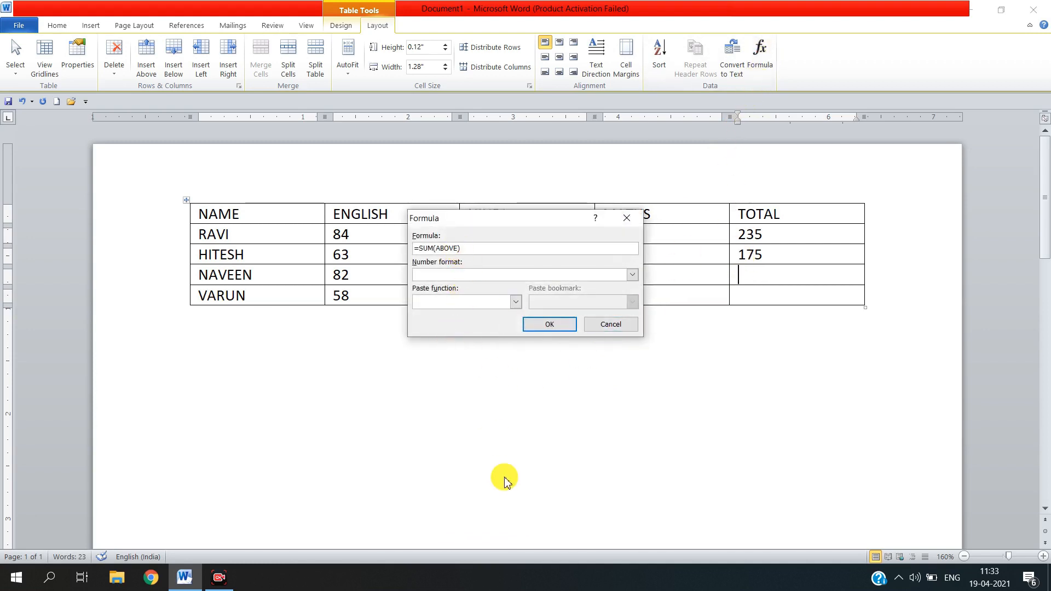
pyautogui.press('BackSpace')
pyautogui.press('BackSpace')
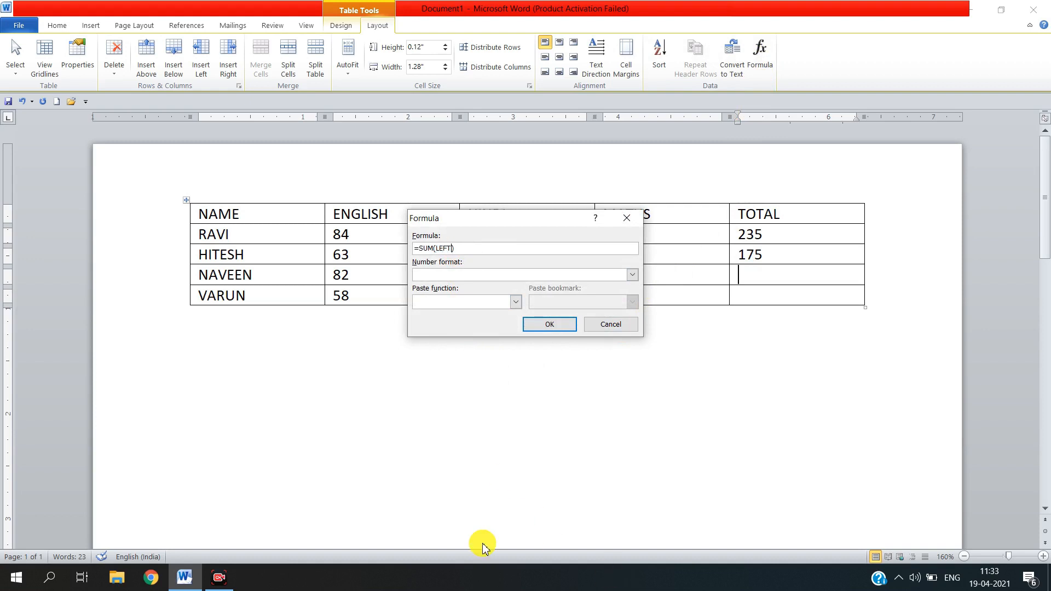
pyautogui.click(549, 324)
# - Insert a formula in the fourth student's TOTAL cell, changing it to =SUM(LEFT)
pyautogui.click(737, 300)
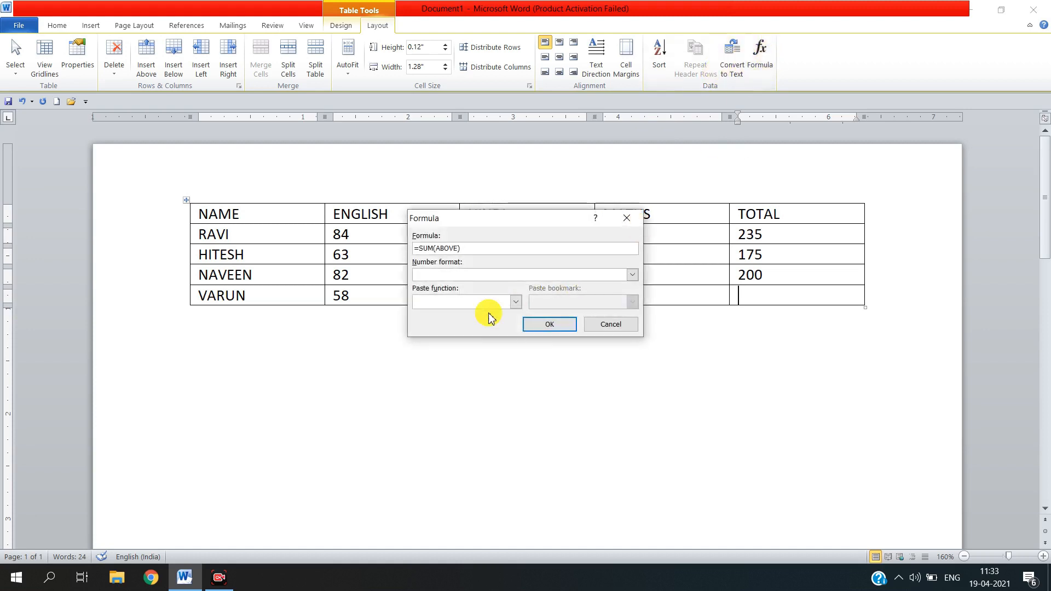
pyautogui.press('BackSpace')
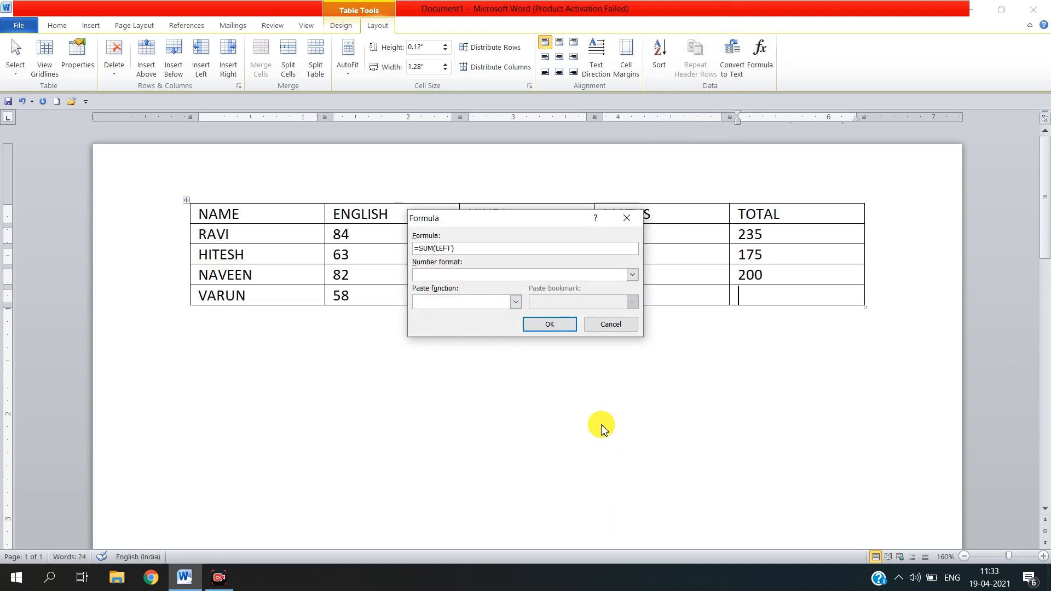
pyautogui.click(539, 324)
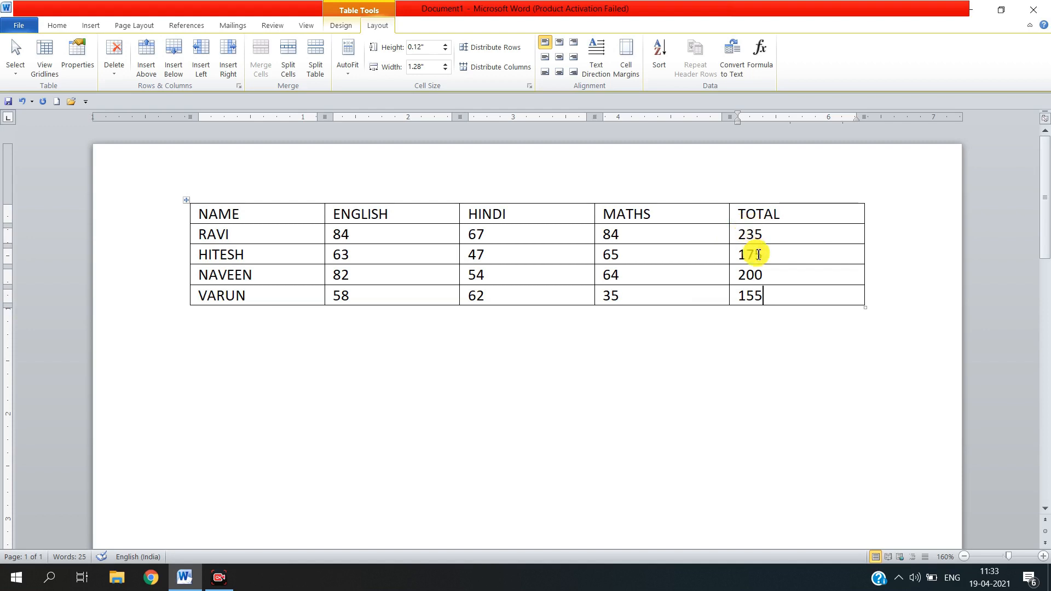
# - Examine the list of functions available for table formulas, and close it without inserting one
pyautogui.click(760, 59)
pyautogui.click(454, 303)
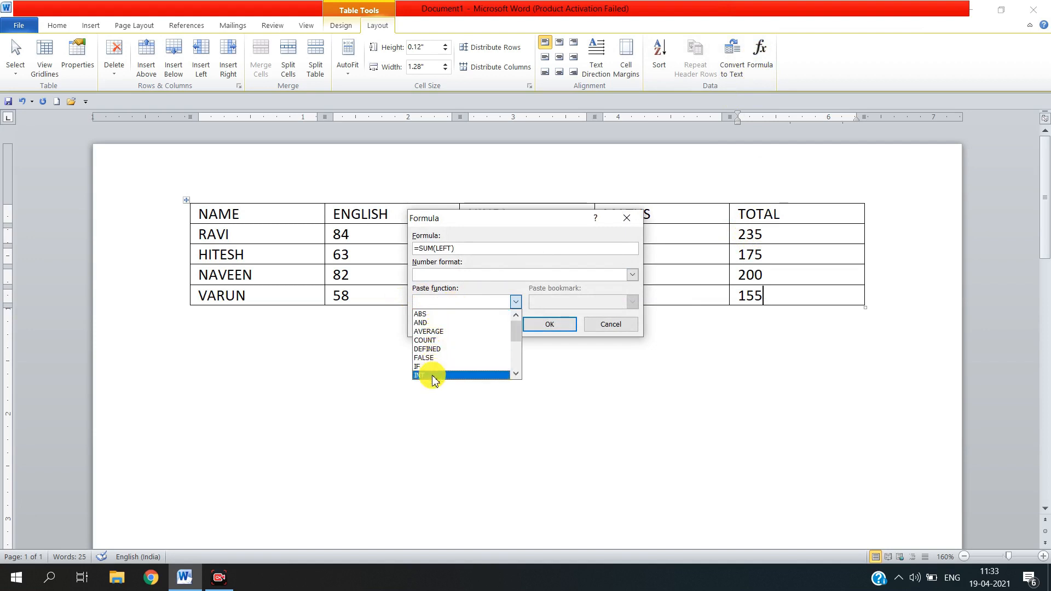
pyautogui.scroll(-2, 431, 377)
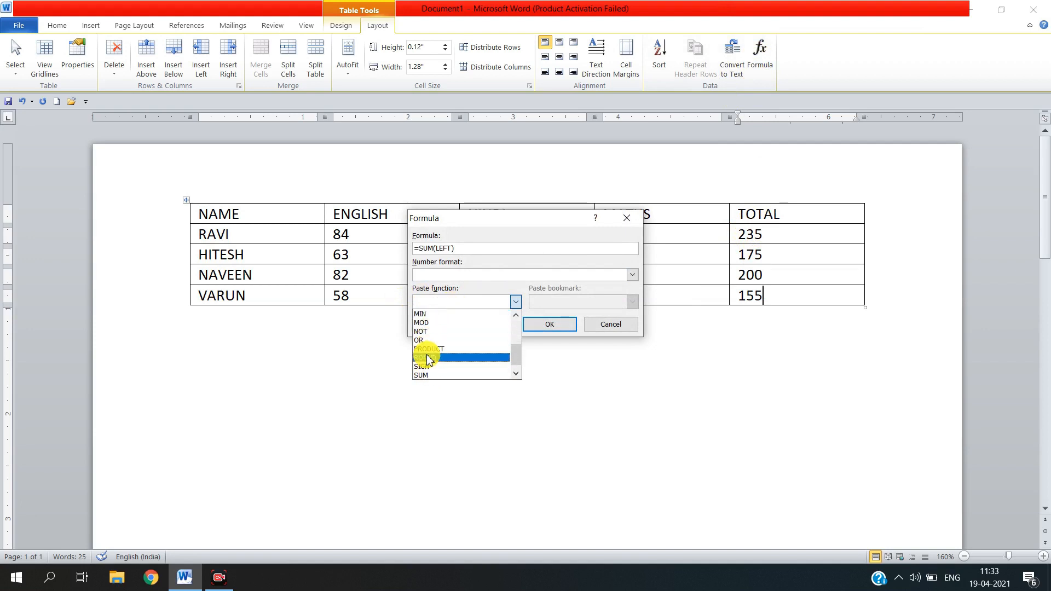
pyautogui.scroll(2, 434, 348)
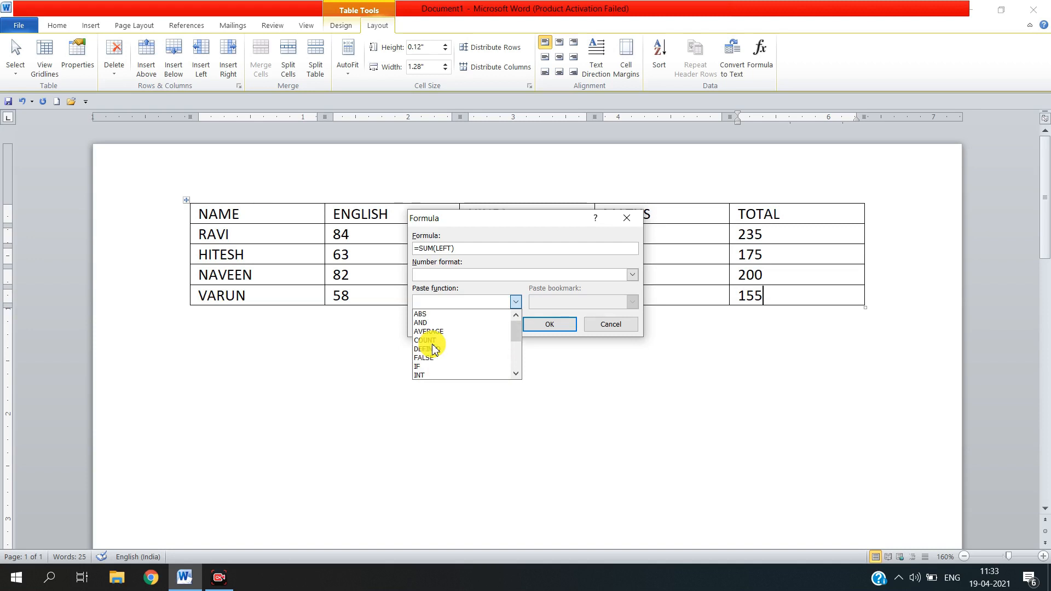
pyautogui.scroll(-1, 435, 348)
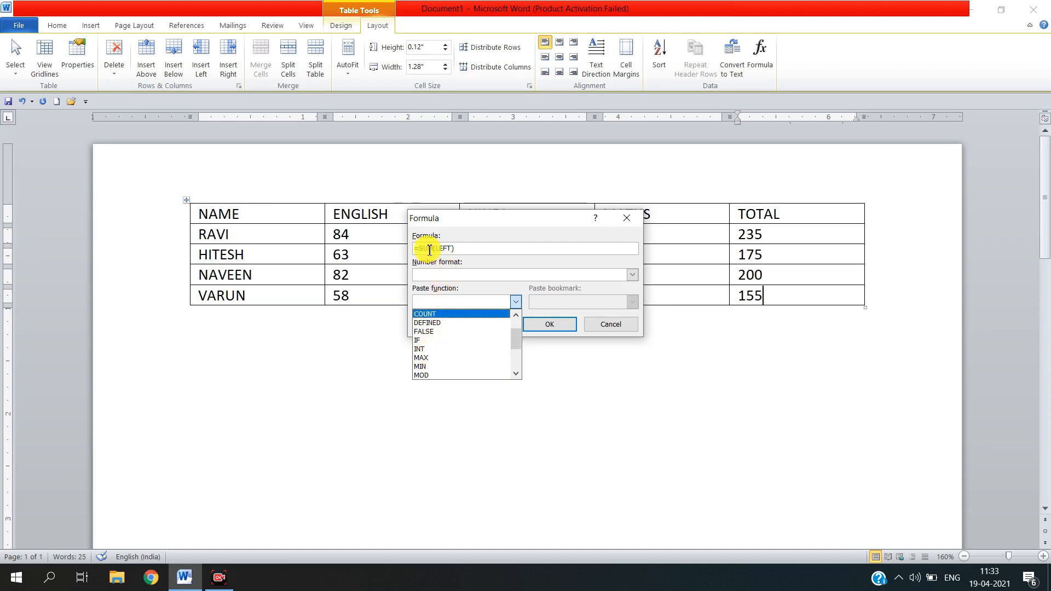
pyautogui.click(428, 250)
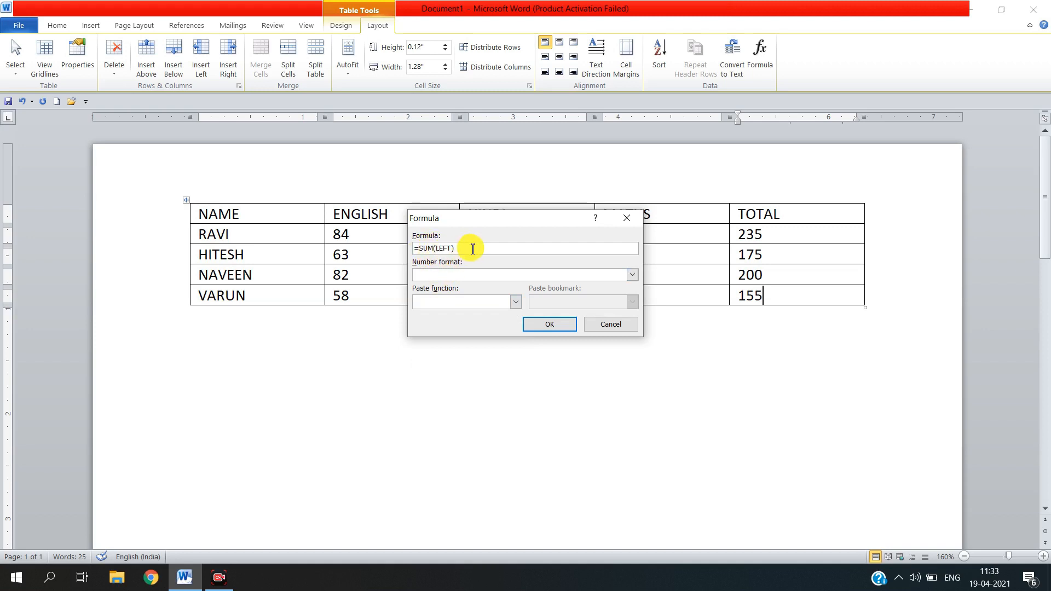
pyautogui.click(604, 328)
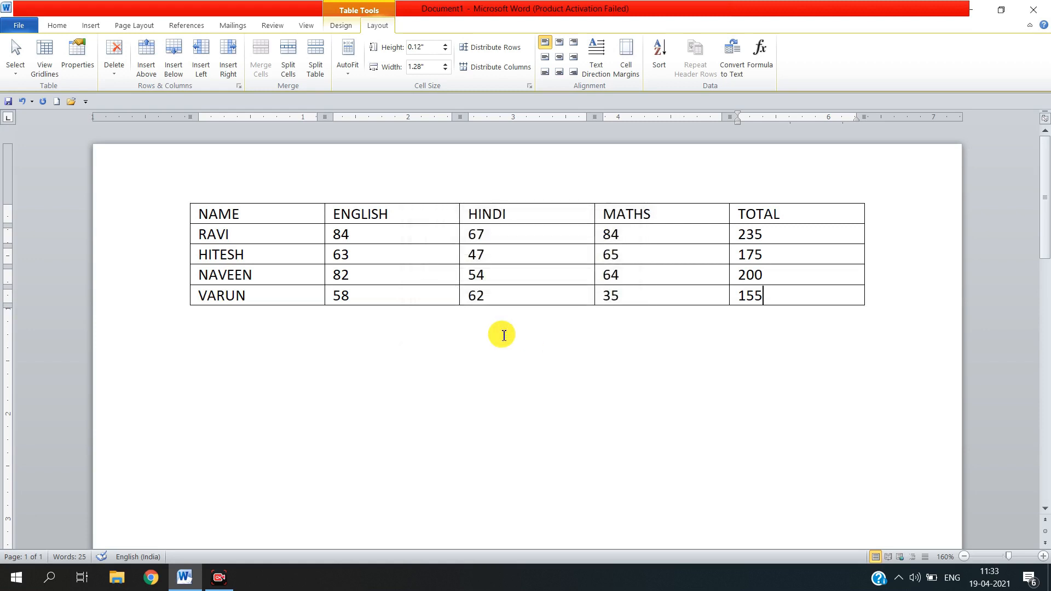
# - Apply the built-in table style with a solid red header row and red horizontal borders to the marks table
pyautogui.click(772, 300)
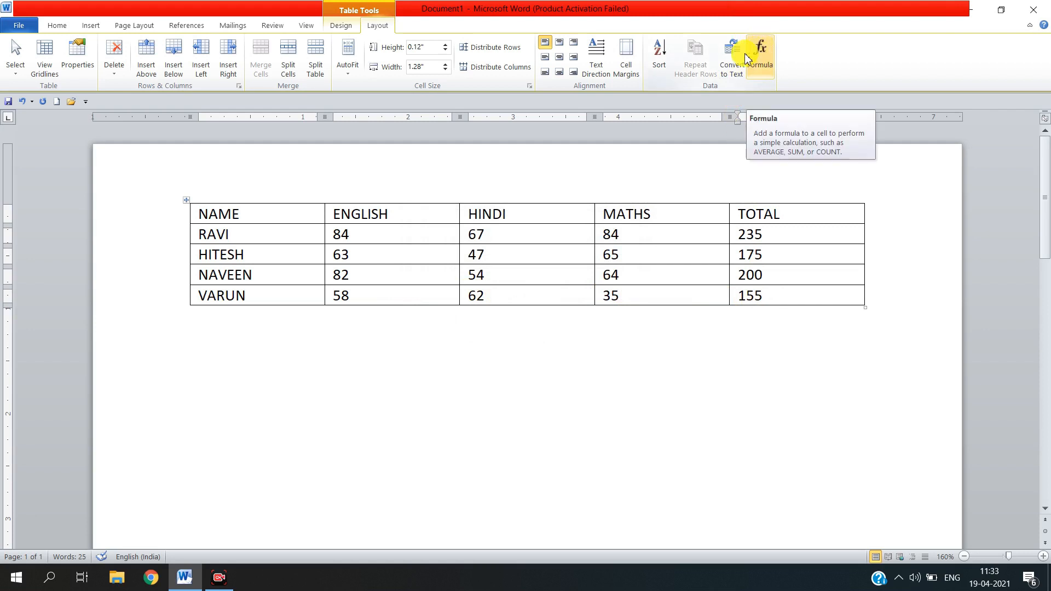
pyautogui.click(418, 273)
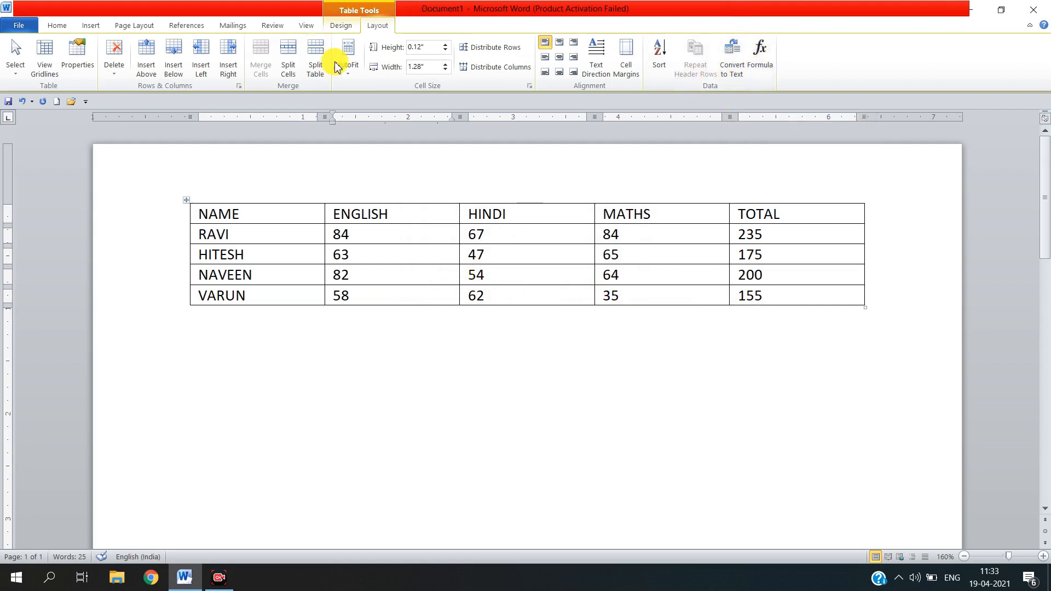
pyautogui.click(341, 25)
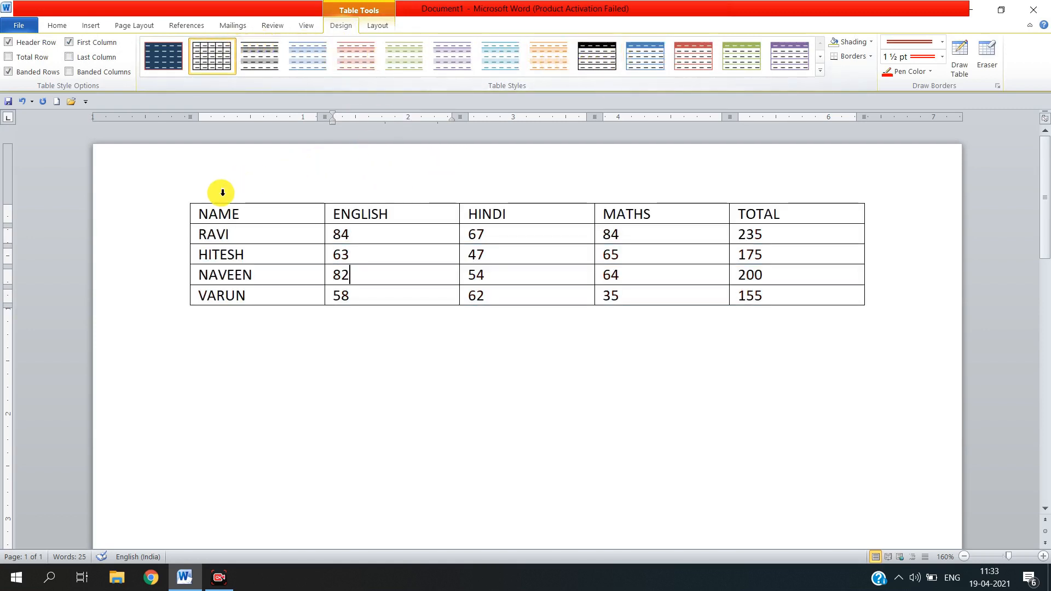
pyautogui.click(411, 257)
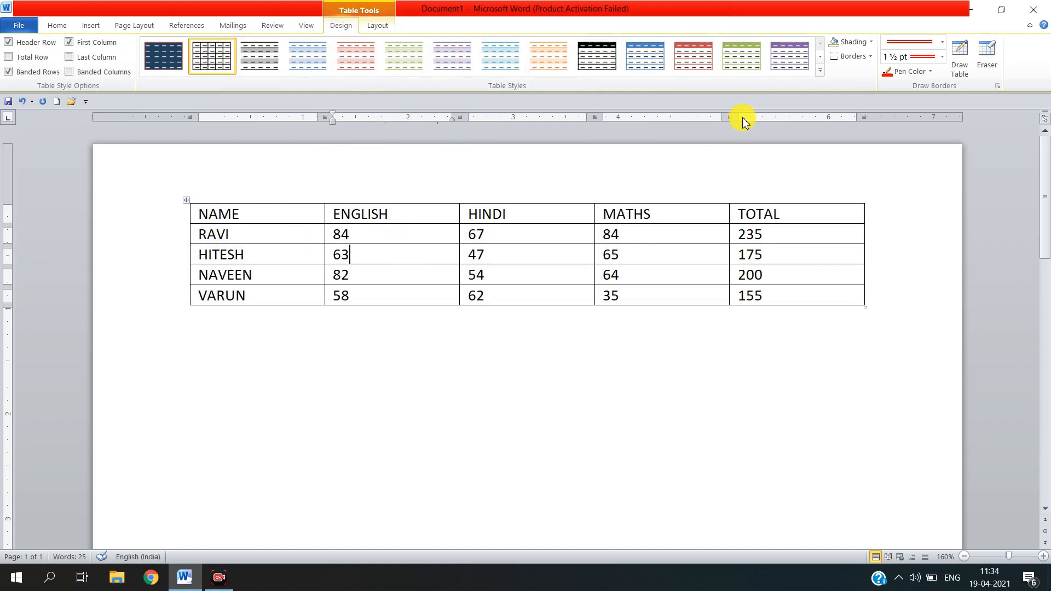
pyautogui.click(820, 72)
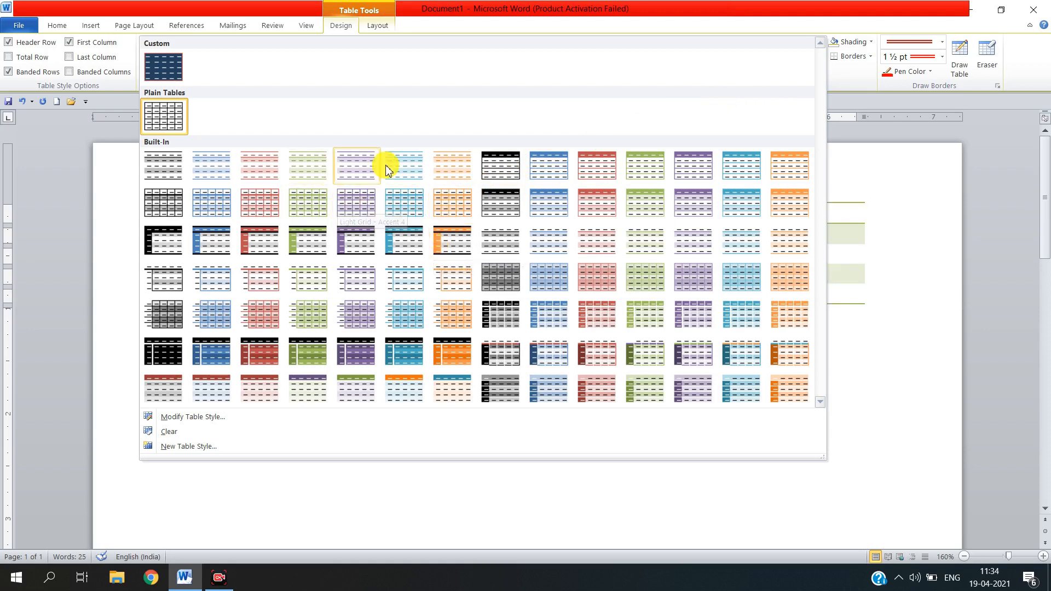
pyautogui.click(612, 179)
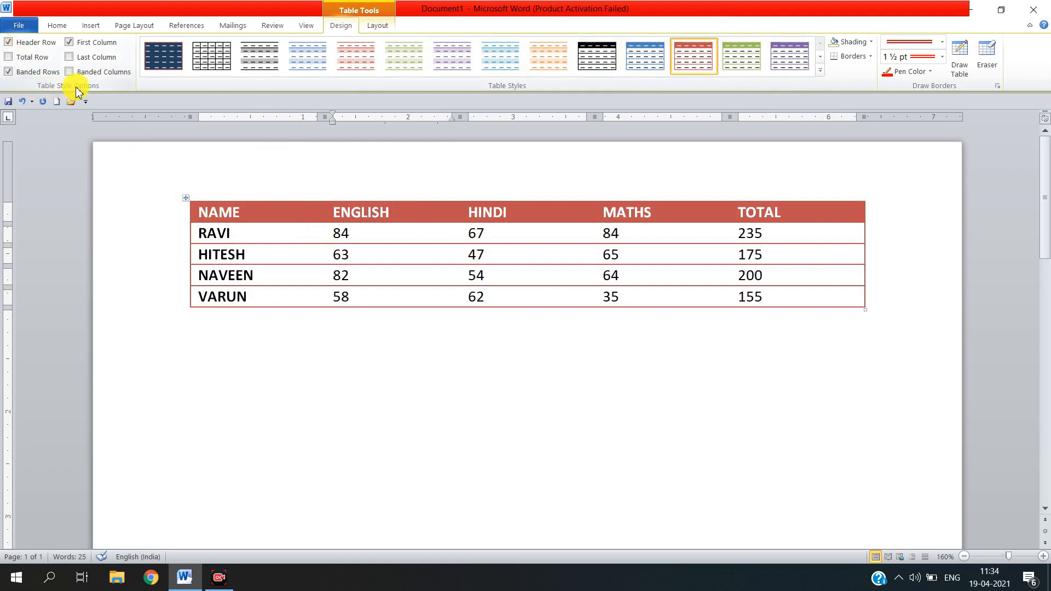
# - Toggle the table's Header Row and Total Row style options to compare their effect, ending with both at their original settings
pyautogui.click(10, 43)
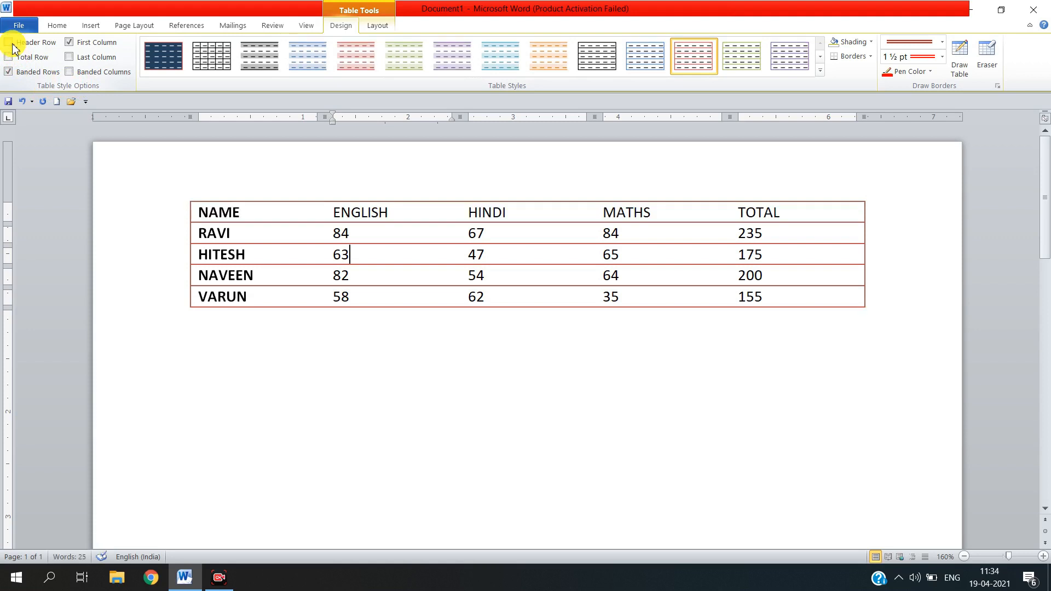
pyautogui.click(10, 43)
pyautogui.click(10, 43)
pyautogui.click(10, 43)
pyautogui.click(10, 43)
pyautogui.click(10, 43)
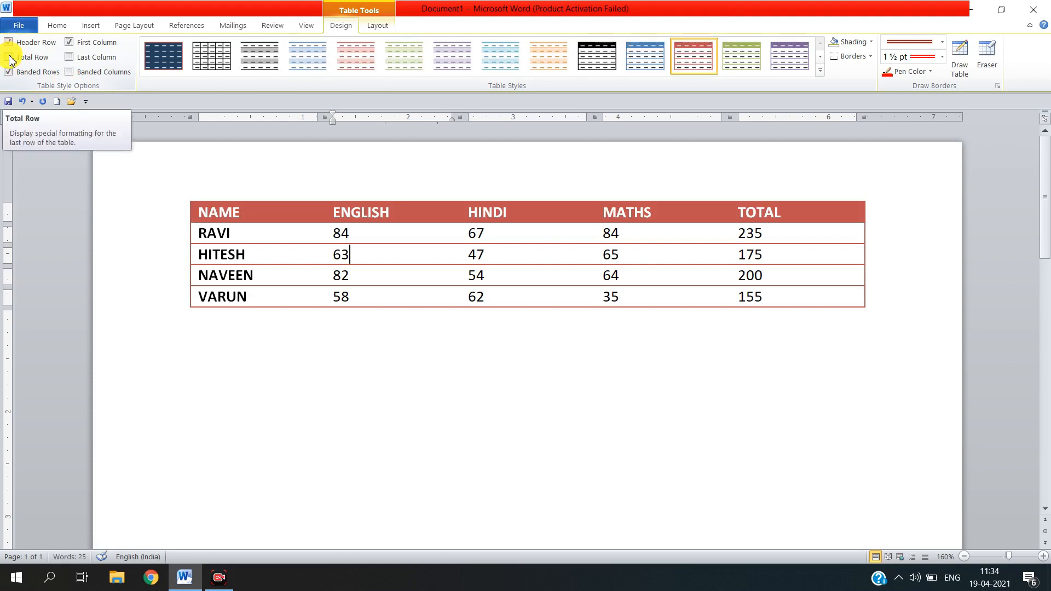
pyautogui.click(10, 57)
pyautogui.click(10, 57)
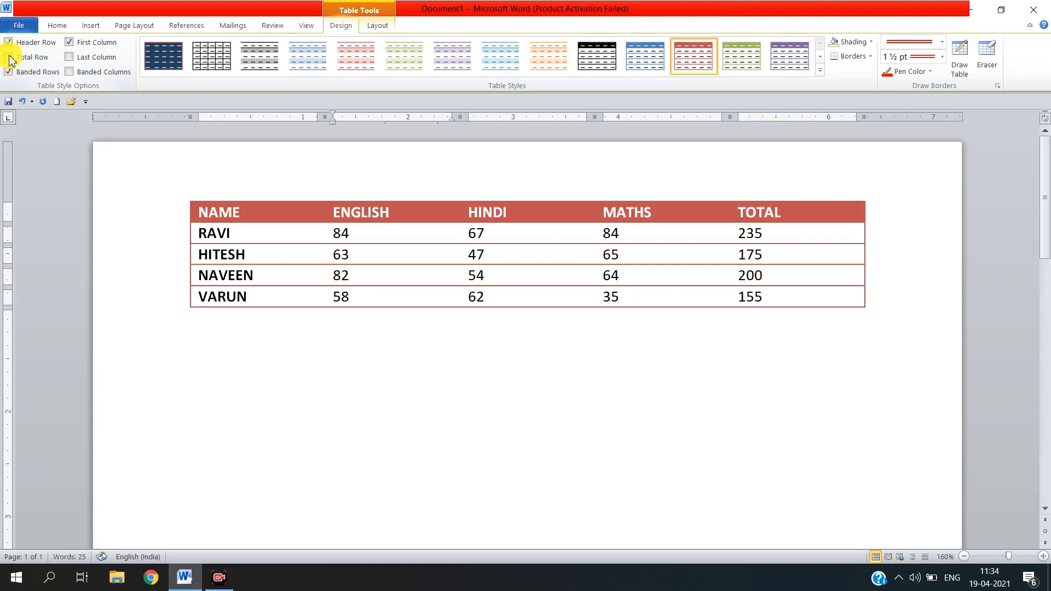
# - Add an empty row at the end of the table and switch Total Row formatting on and back off
pyautogui.click(816, 299)
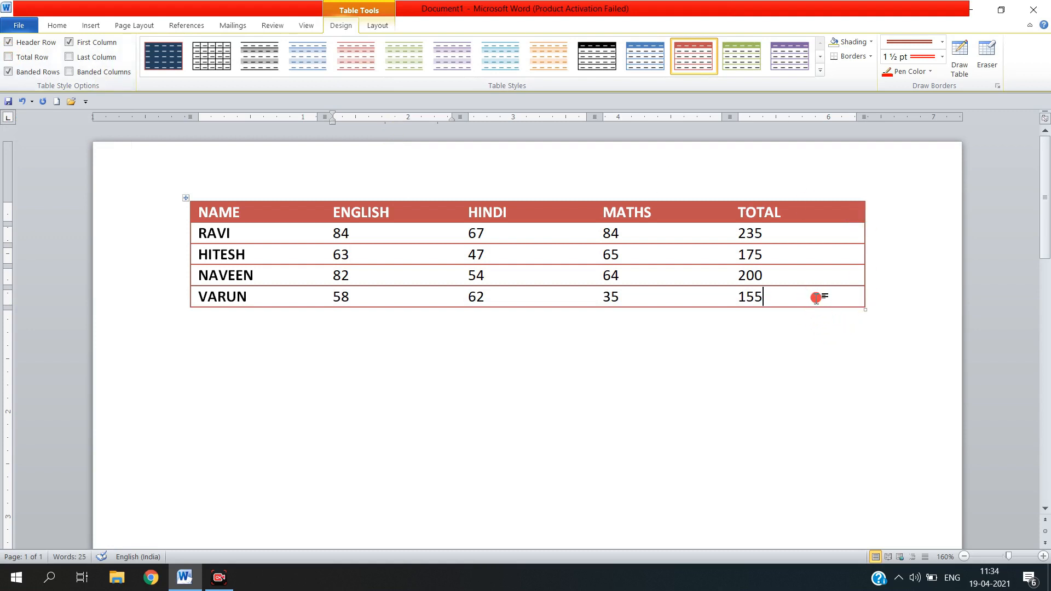
pyautogui.press('Tab')
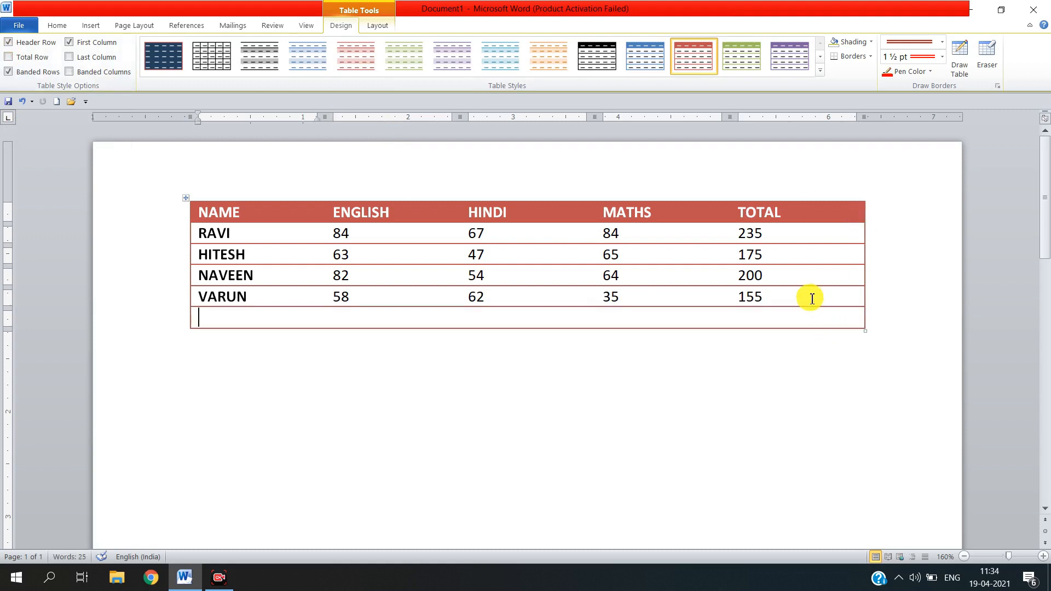
pyautogui.click(9, 62)
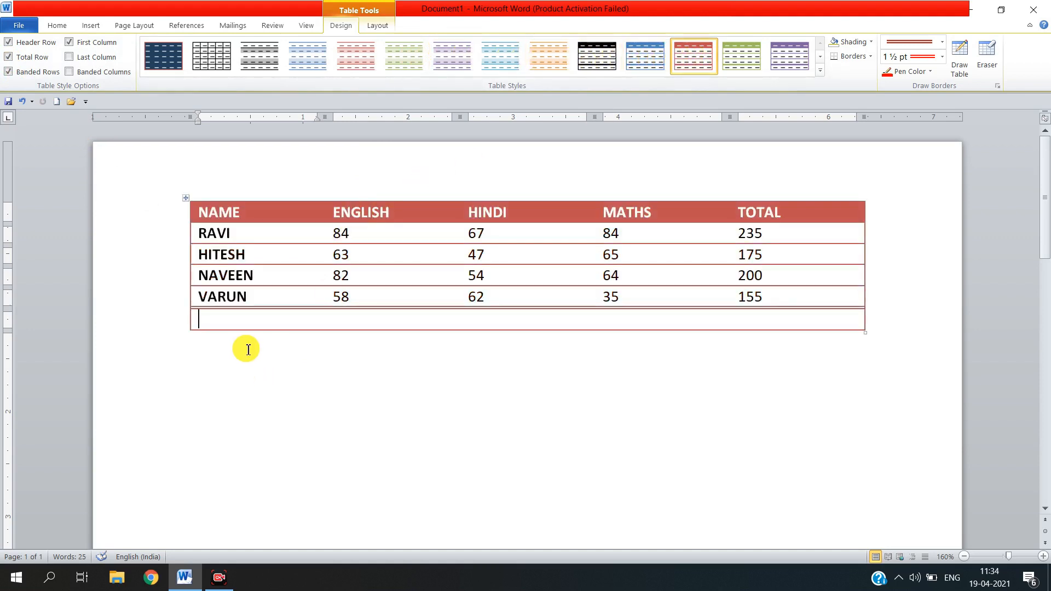
pyautogui.click(9, 57)
# - Toggle the table's Banded Rows style option off and on to compare the effect
pyautogui.click(8, 72)
pyautogui.click(7, 72)
pyautogui.click(8, 72)
pyautogui.click(8, 72)
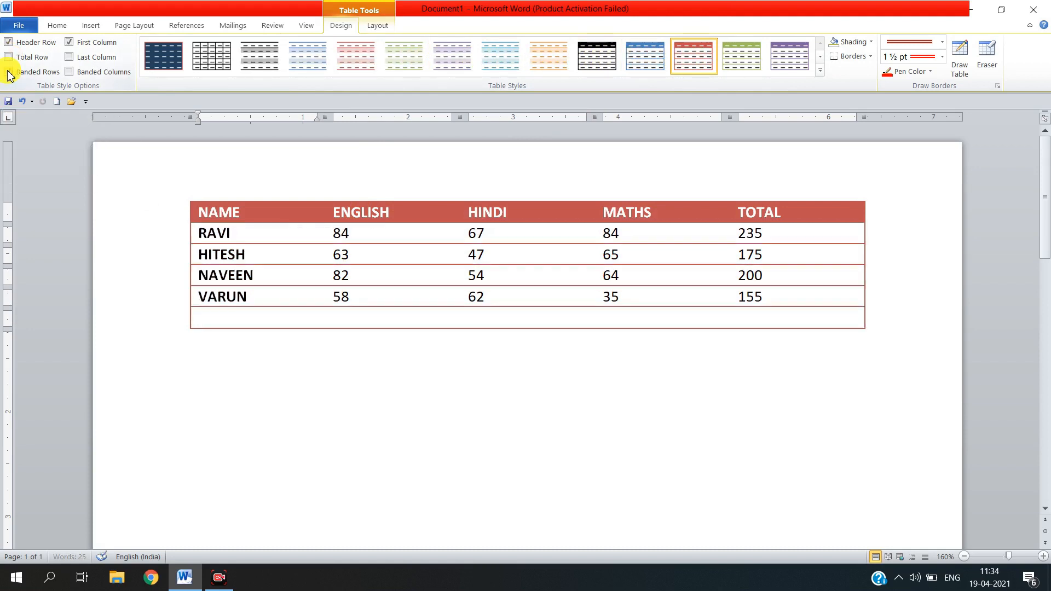
# - Apply the light red banded table style to the marks table and toggle Banded Rows off and on to compare, ending with it on
pyautogui.click(503, 71)
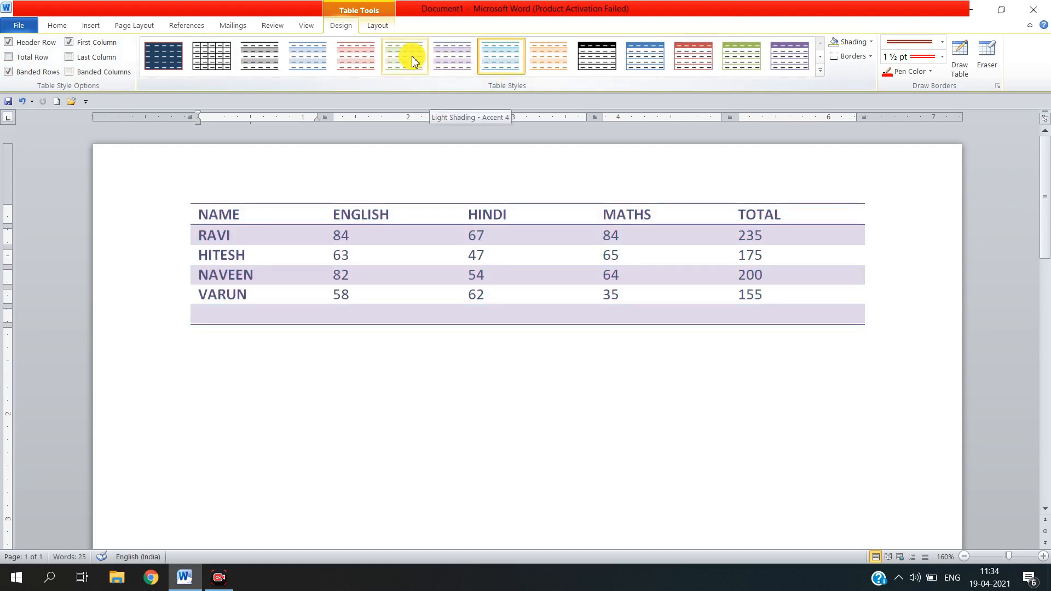
pyautogui.click(370, 60)
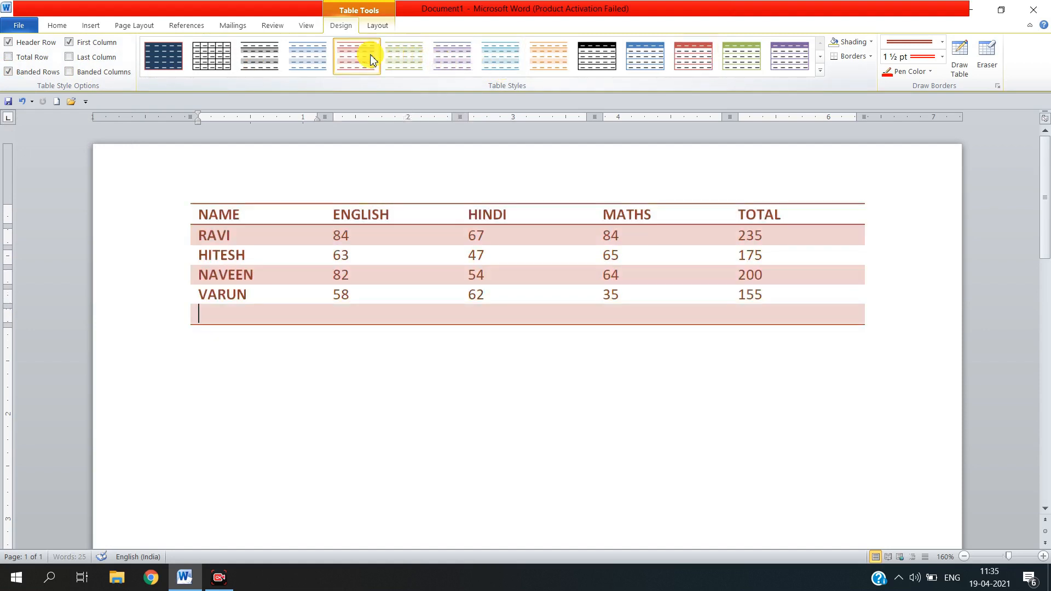
pyautogui.click(31, 76)
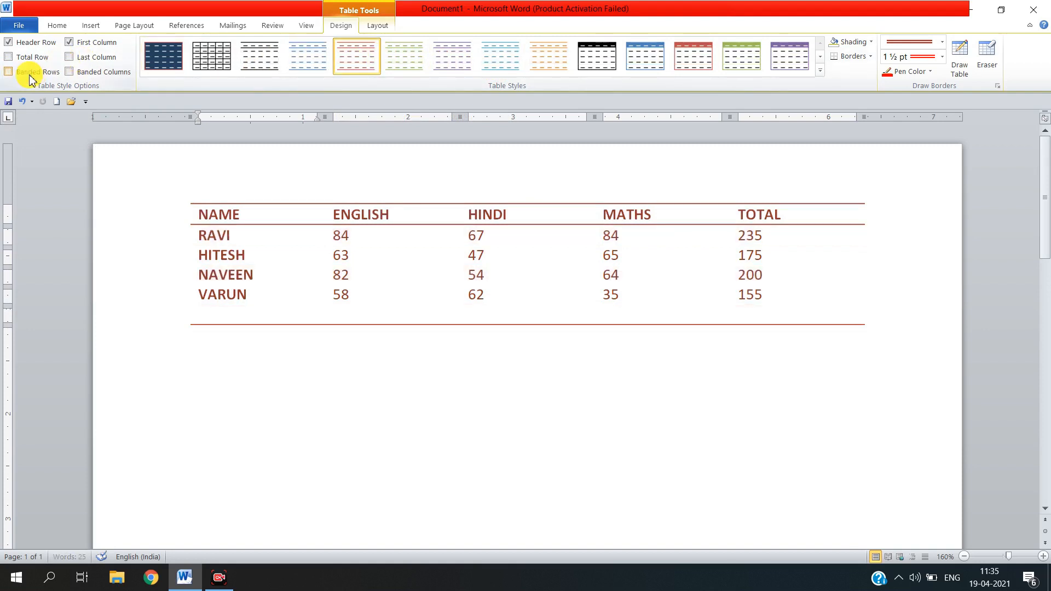
pyautogui.click(30, 77)
pyautogui.click(30, 77)
pyautogui.click(31, 77)
pyautogui.click(30, 77)
pyautogui.click(30, 76)
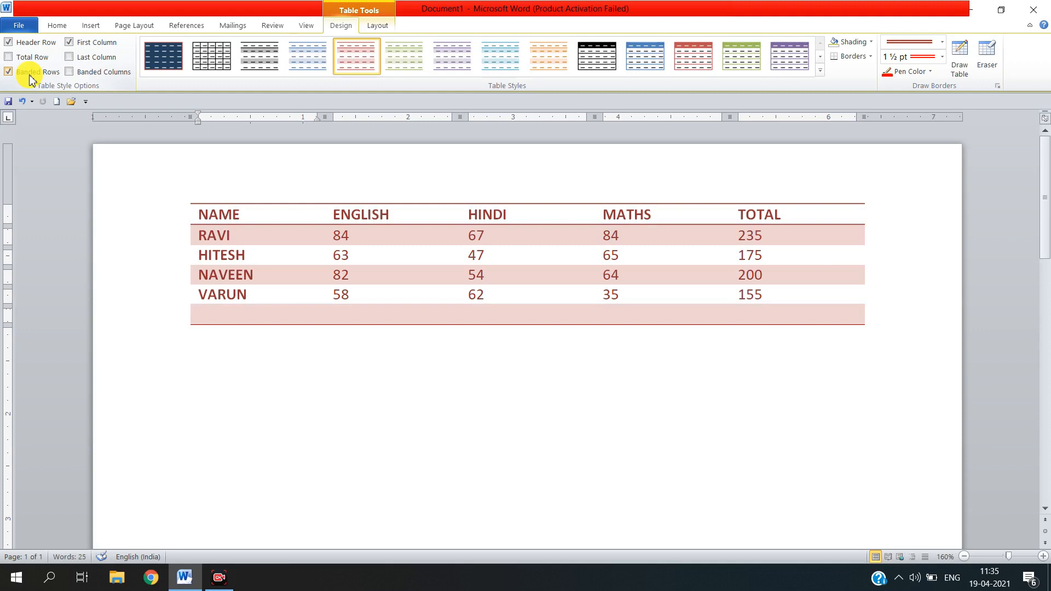
pyautogui.click(31, 76)
pyautogui.click(31, 77)
pyautogui.click(31, 77)
pyautogui.click(30, 77)
# - Toggle the First Column and Last Column style options to compare their effect, leaving First Column on and Last Column off
pyautogui.click(91, 51)
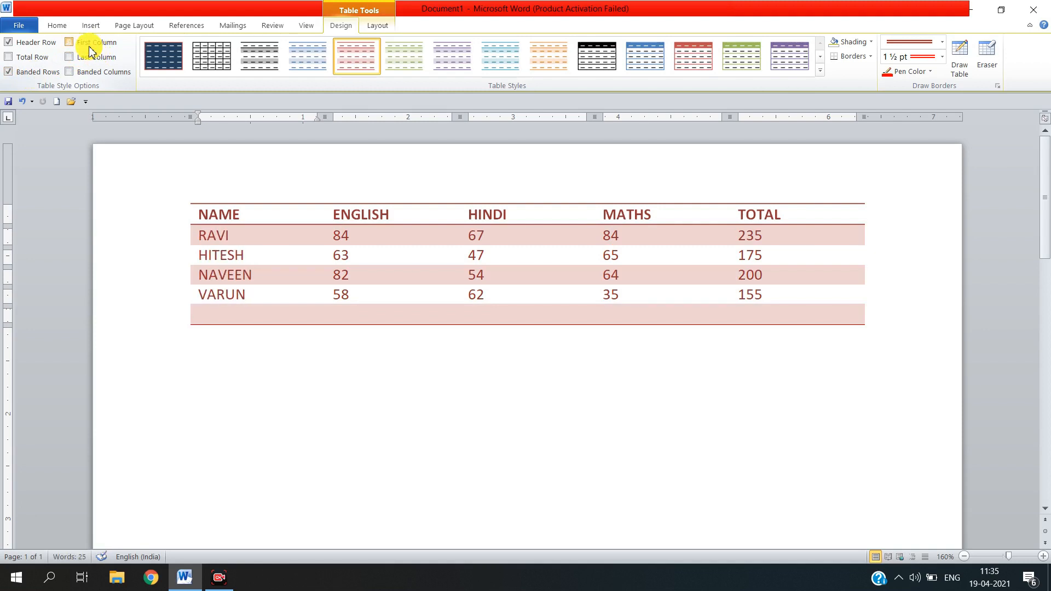
pyautogui.click(91, 51)
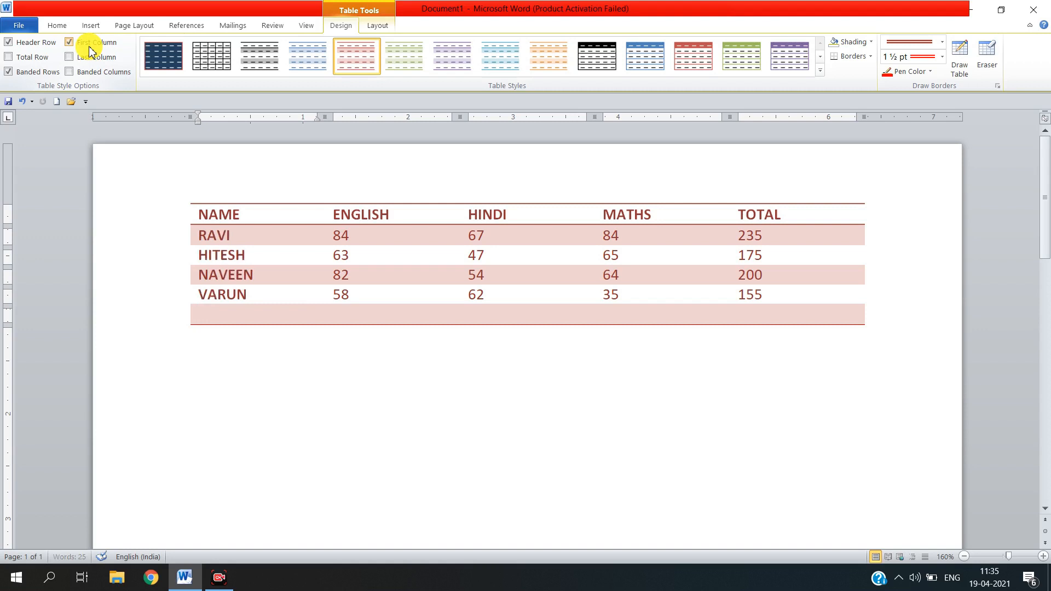
pyautogui.click(91, 50)
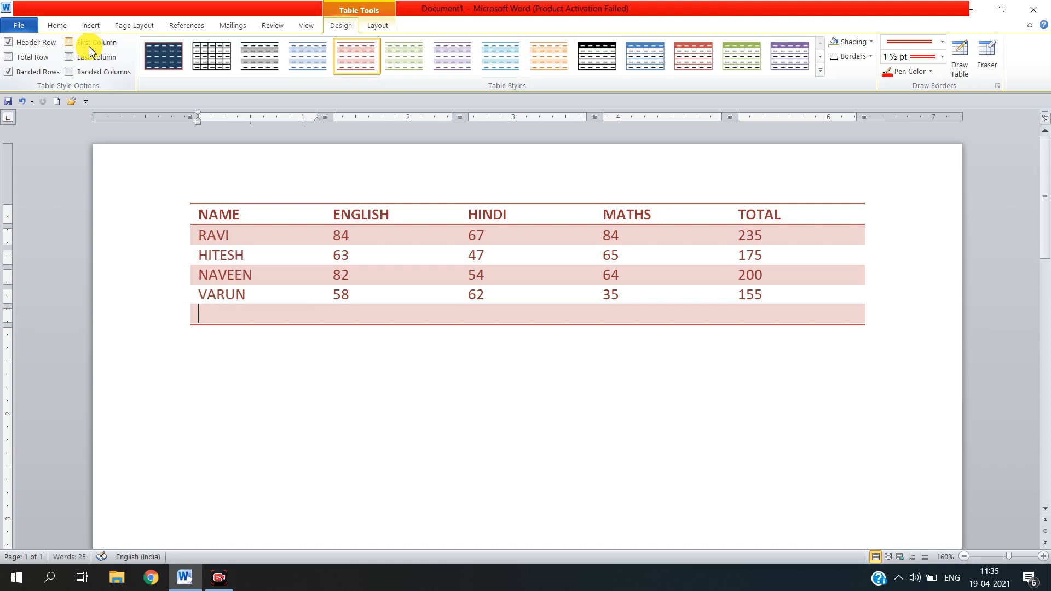
pyautogui.click(91, 51)
pyautogui.click(90, 59)
pyautogui.click(89, 59)
pyautogui.click(89, 60)
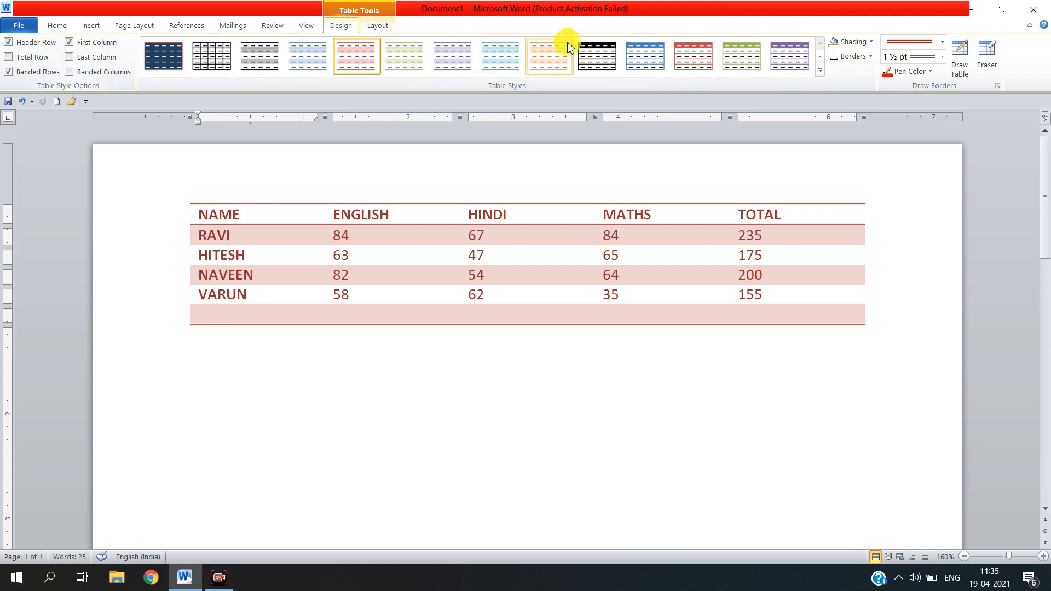
# - Apply the built-in orange table style with thick black horizontal borders and toggle First Column repeatedly, ending with it off
pyautogui.click(820, 70)
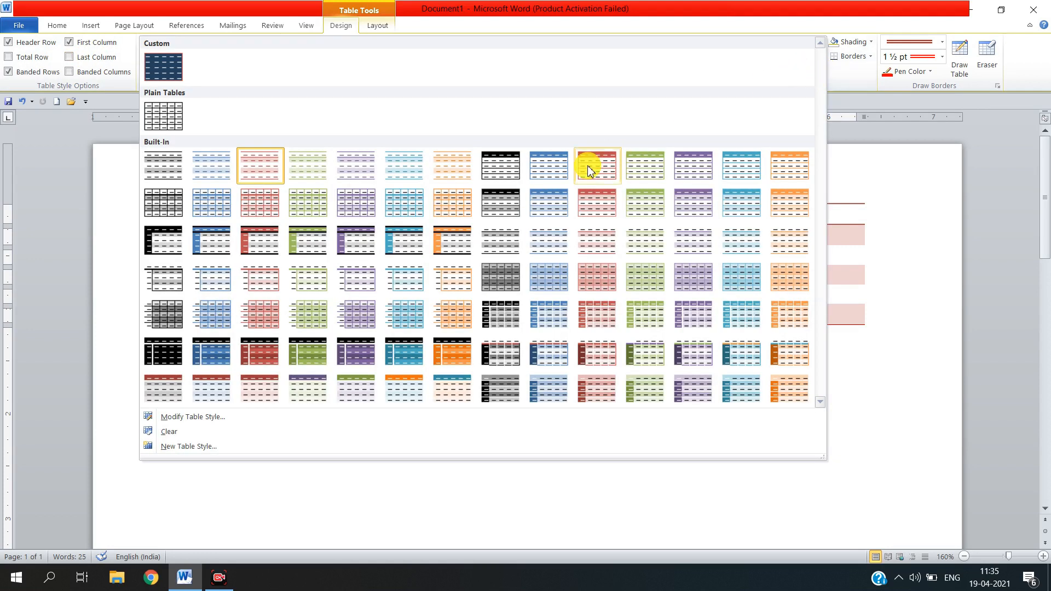
pyautogui.click(444, 239)
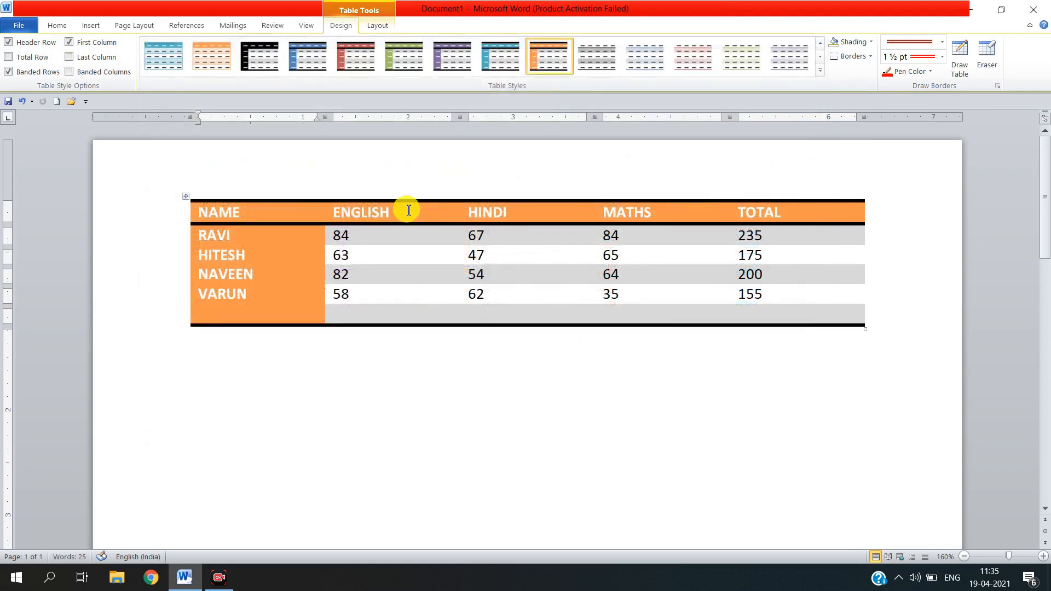
pyautogui.click(69, 44)
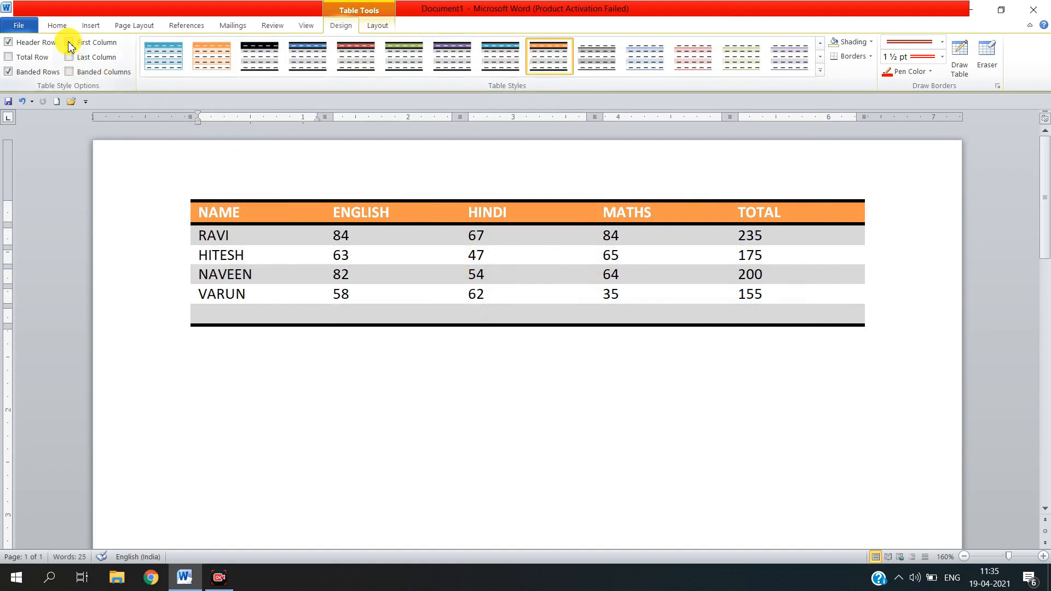
pyautogui.click(70, 44)
pyautogui.click(69, 44)
pyautogui.click(70, 44)
pyautogui.click(70, 44)
# - Compare the Last Column and Banded Columns options on the orange style, leaving both off and First Column on
pyautogui.click(70, 59)
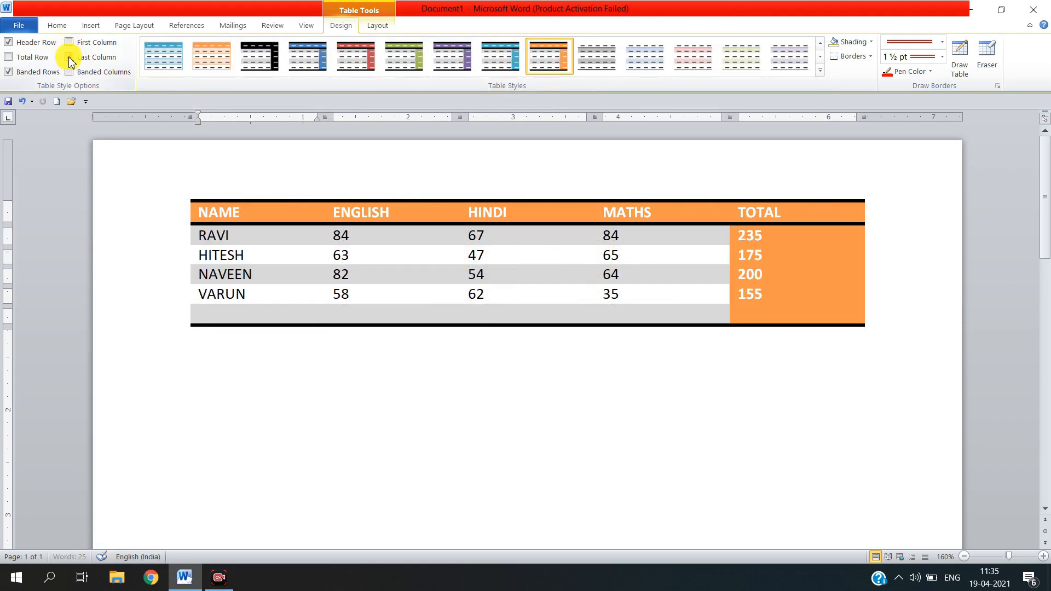
pyautogui.click(70, 58)
pyautogui.click(69, 58)
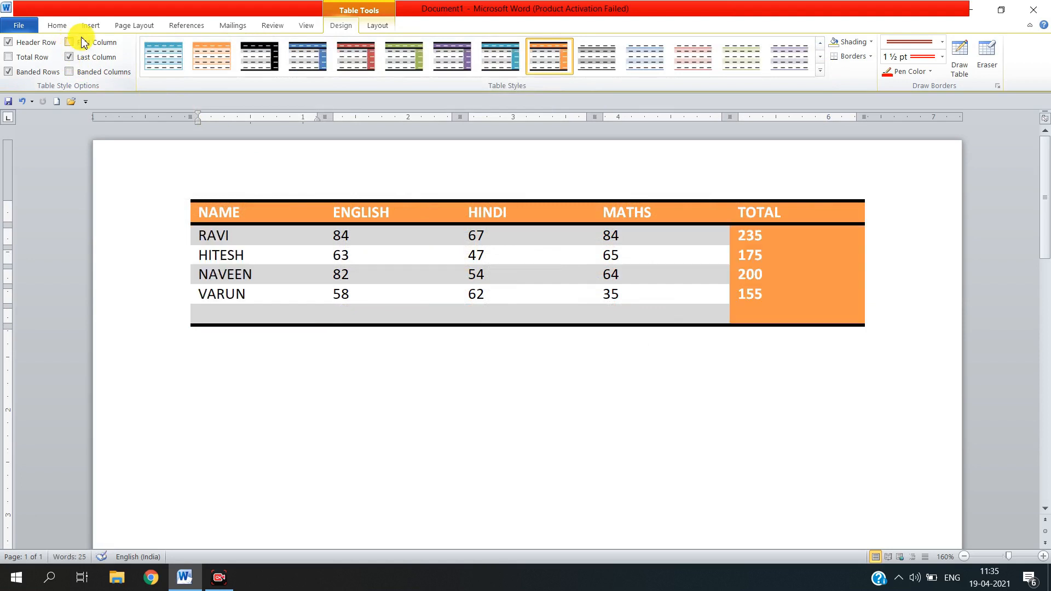
pyautogui.click(70, 44)
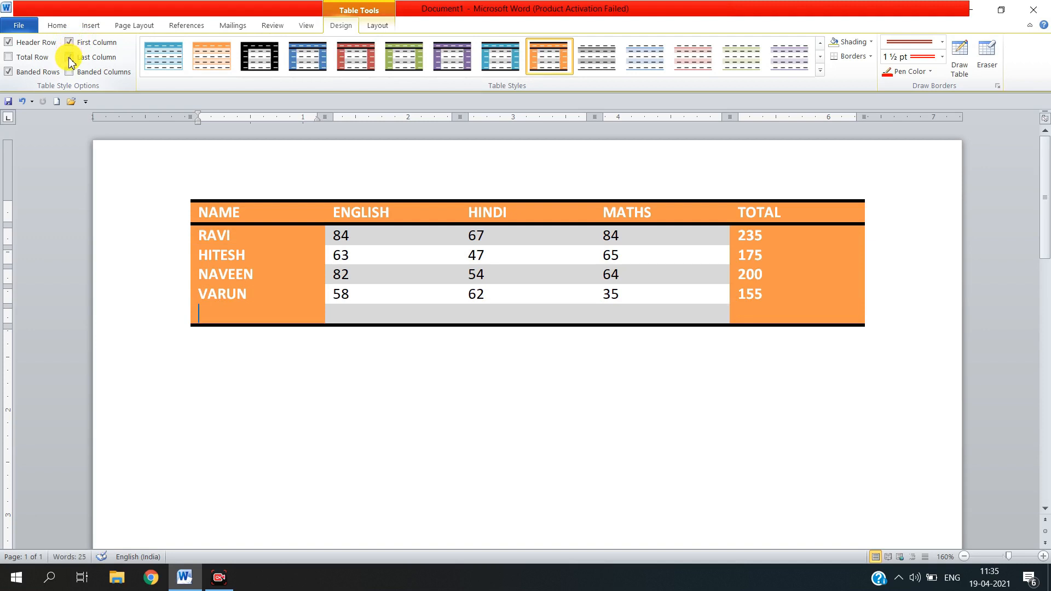
pyautogui.click(69, 58)
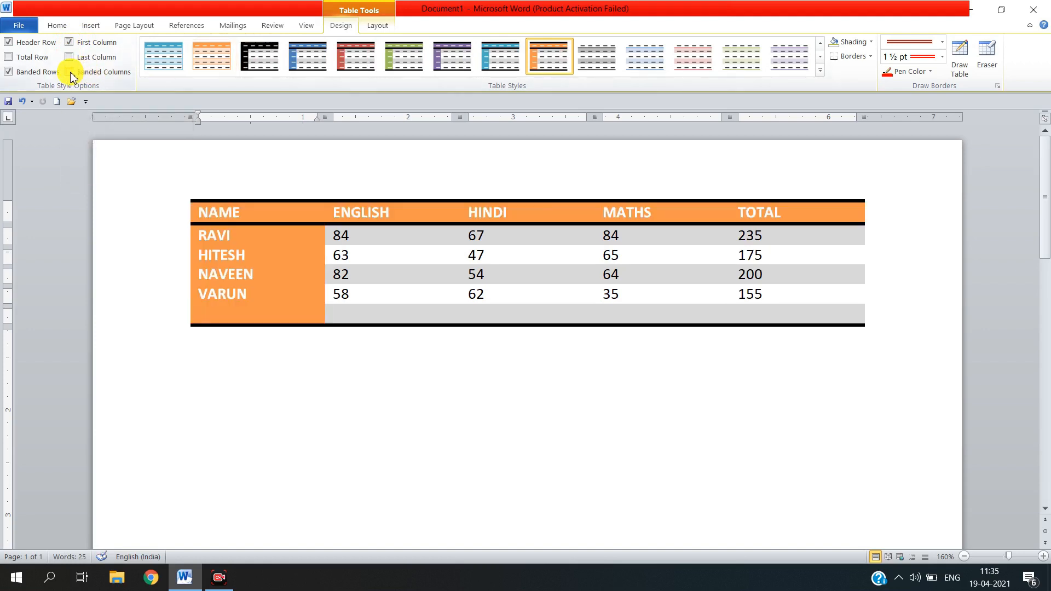
pyautogui.click(70, 73)
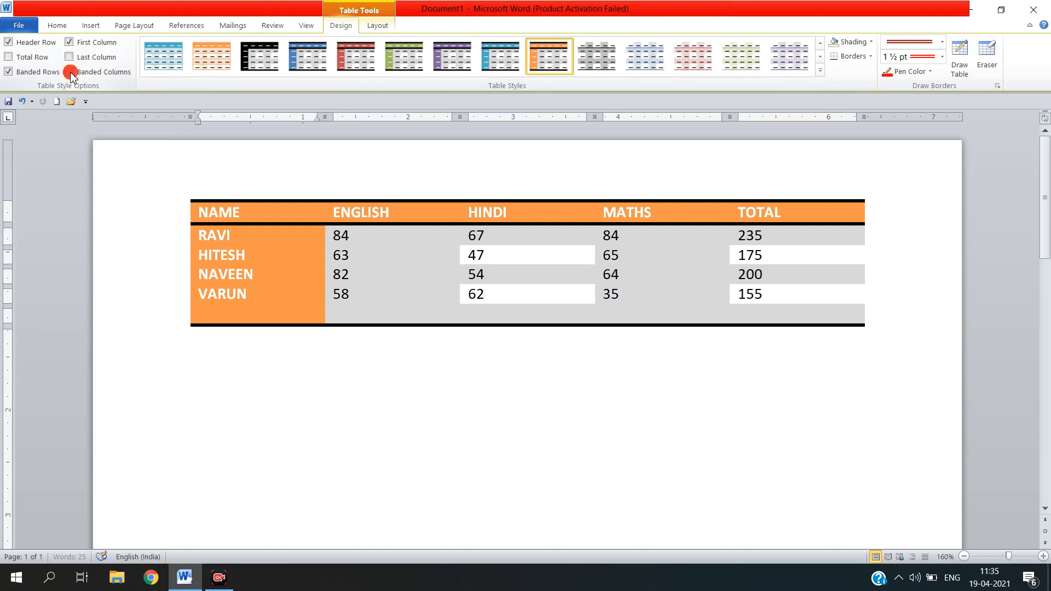
pyautogui.click(69, 73)
# - Apply the light blue banded-row table style and toggle Banded Columns and Banded Rows to compare, leaving only Banded Rows on
pyautogui.click(646, 63)
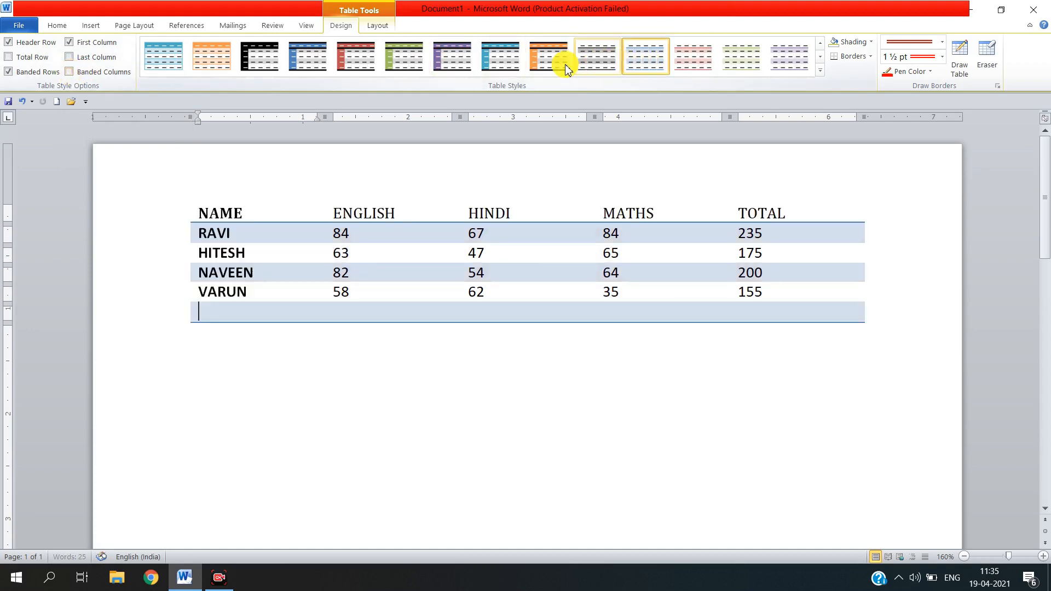
pyautogui.click(70, 73)
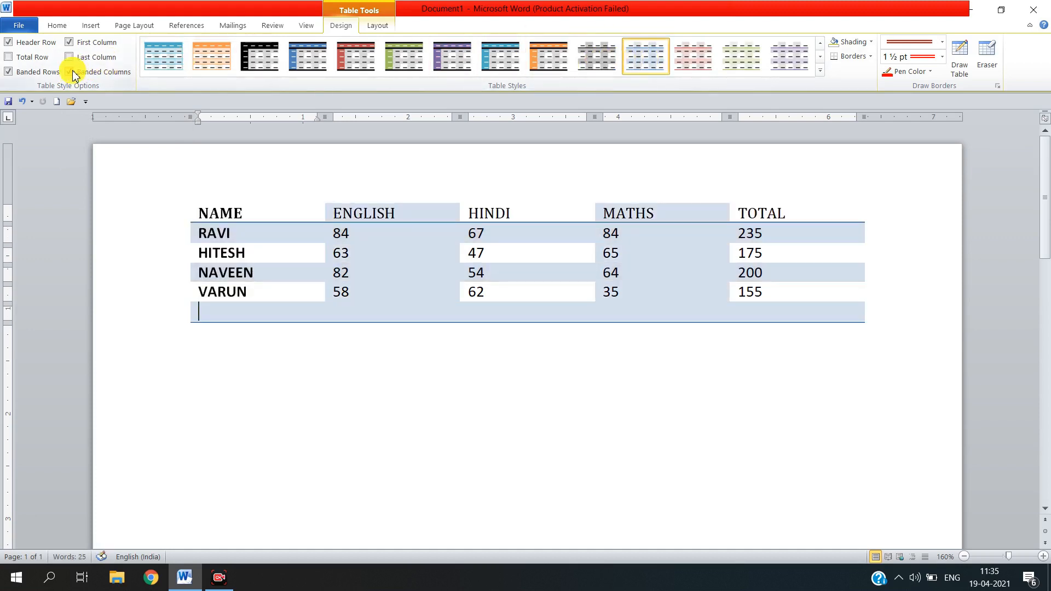
pyautogui.click(70, 72)
pyautogui.click(70, 72)
pyautogui.click(70, 73)
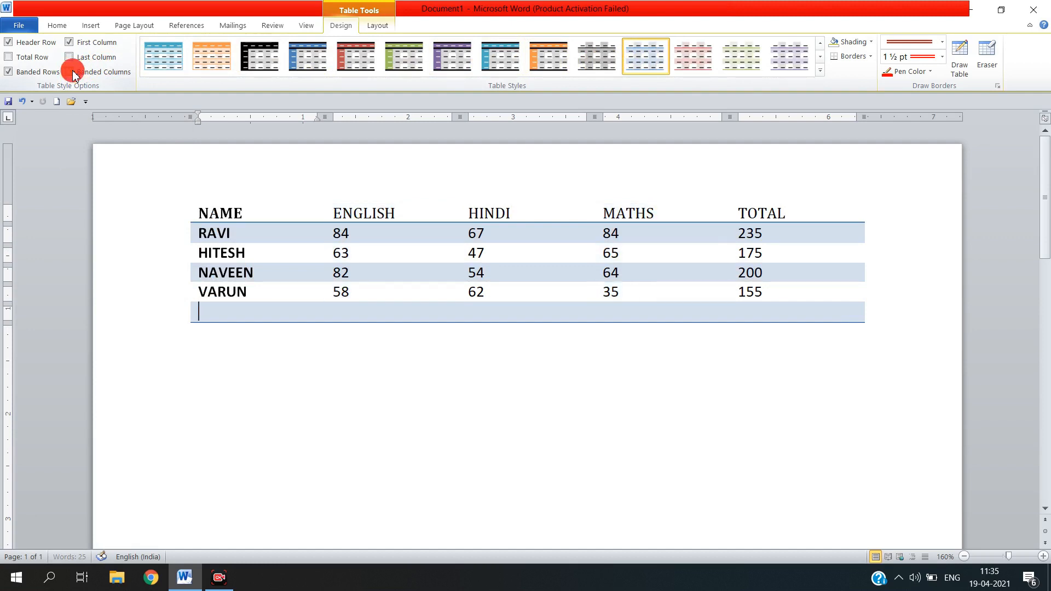
pyautogui.click(22, 72)
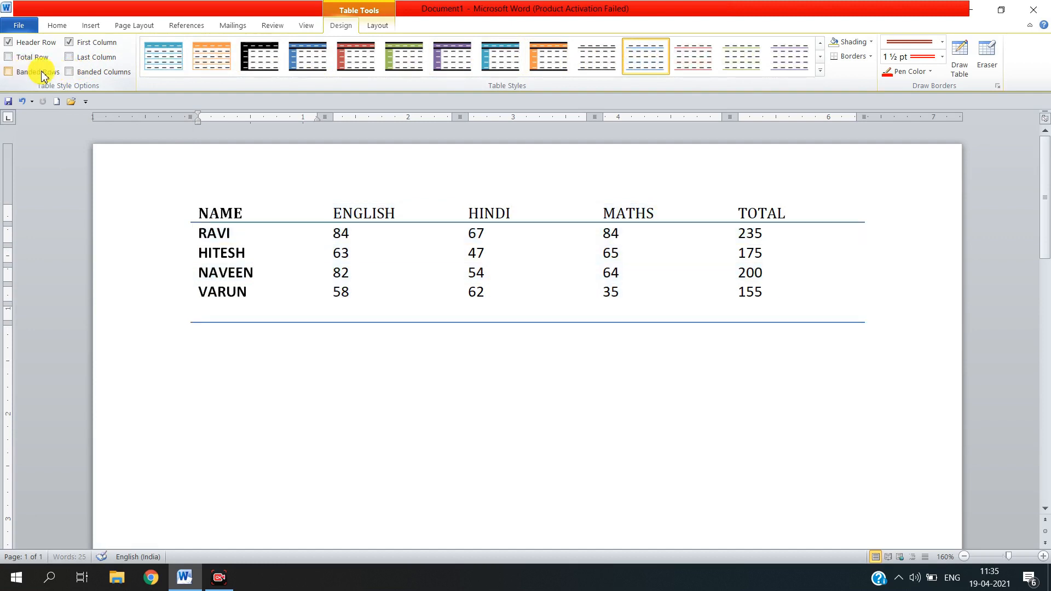
pyautogui.click(92, 74)
pyautogui.click(92, 74)
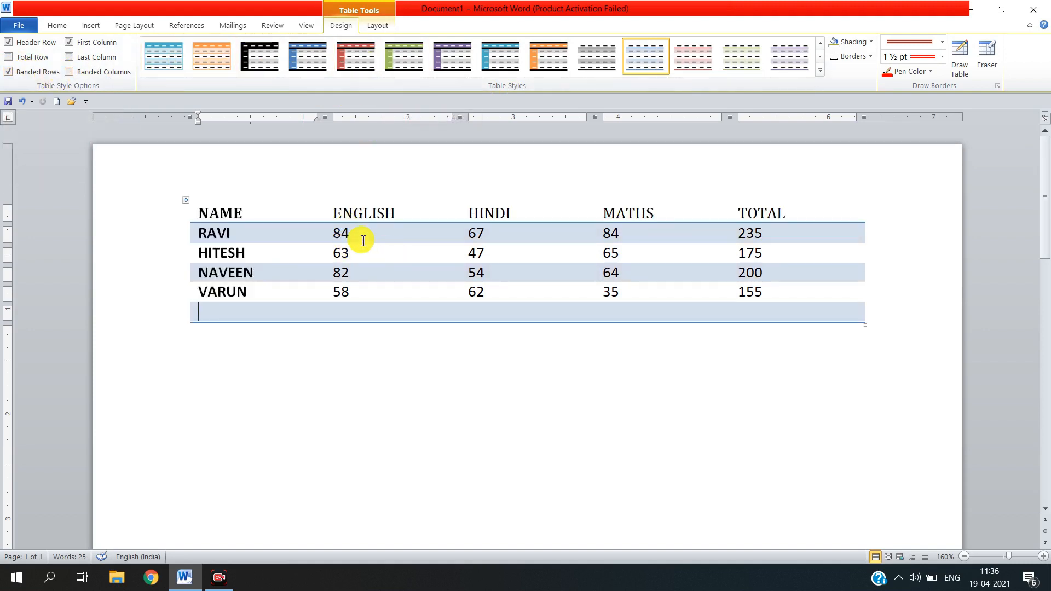
# - Apply the plain black grid style to the marks table and shade its header row light red
pyautogui.click(821, 71)
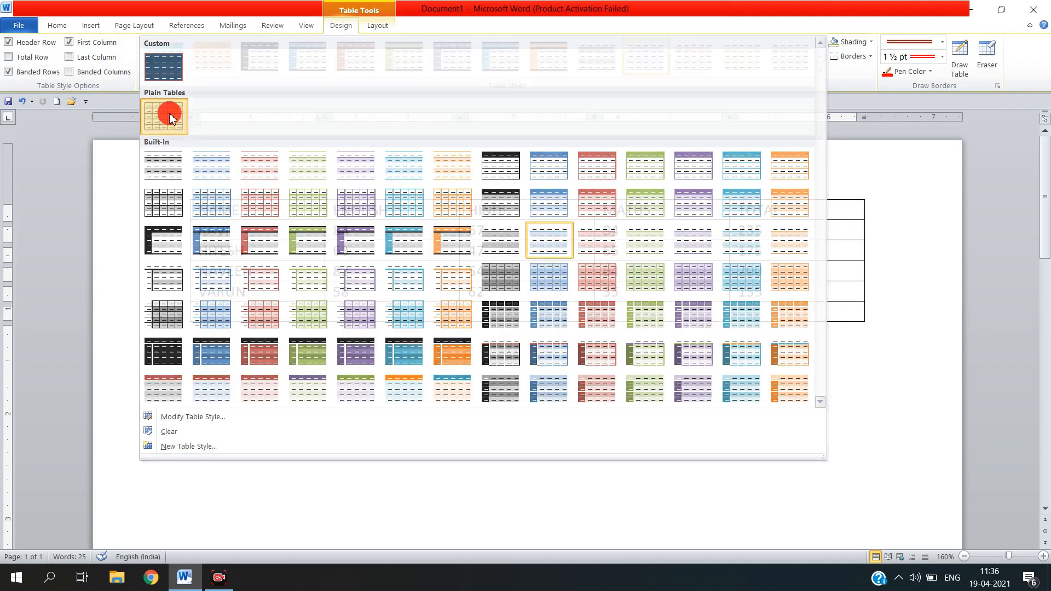
pyautogui.click(171, 117)
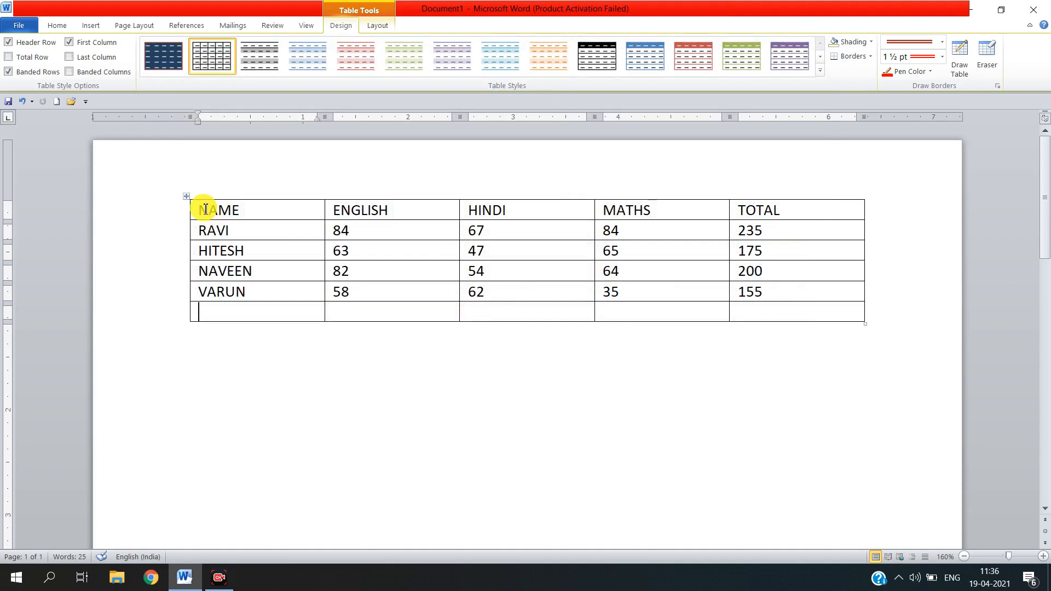
pyautogui.moveTo(201, 213); pyautogui.dragTo(789, 217)
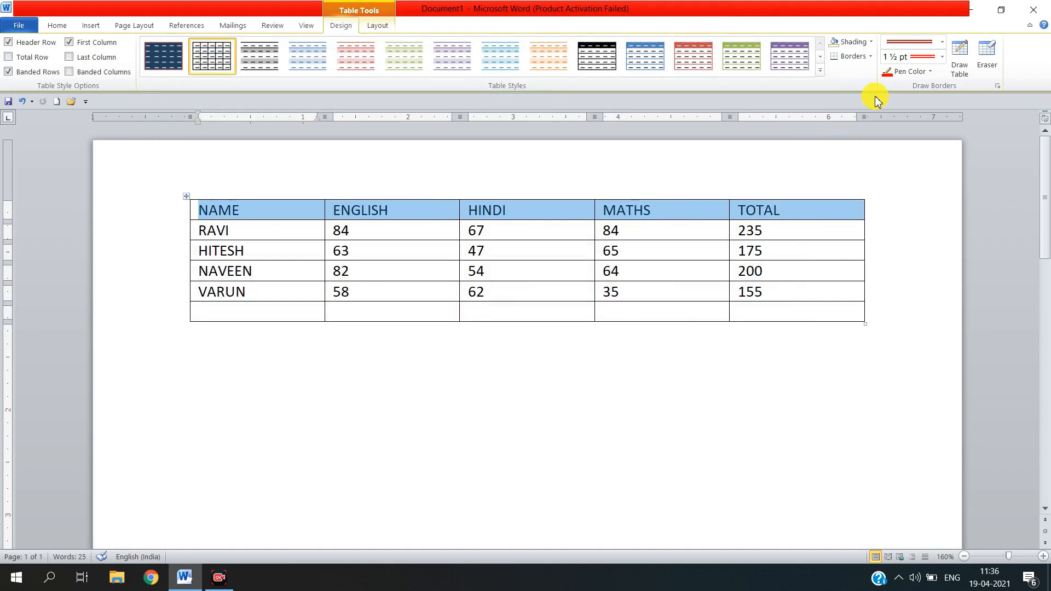
pyautogui.click(863, 45)
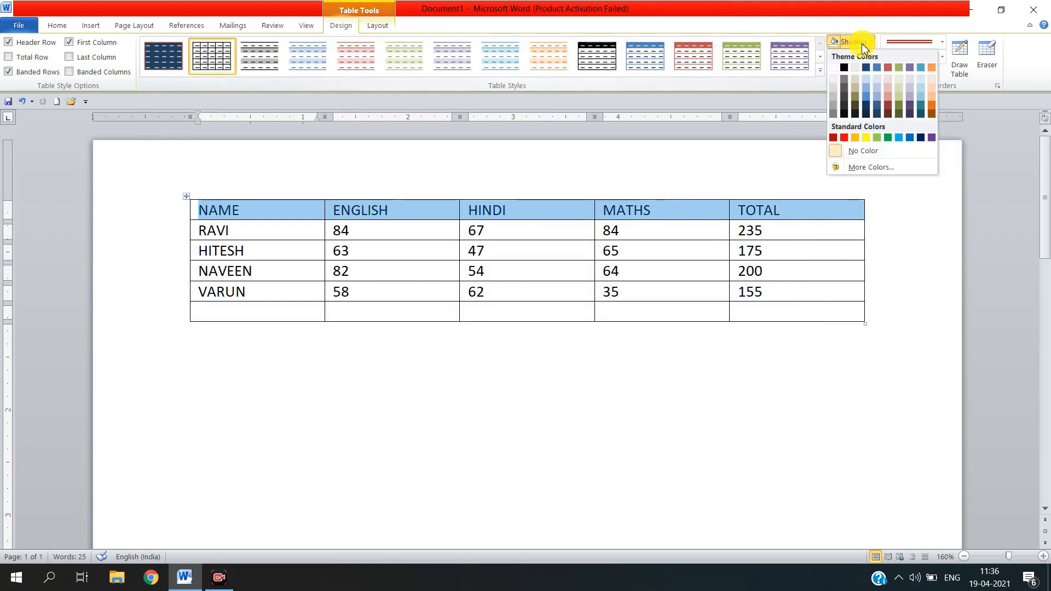
pyautogui.click(885, 88)
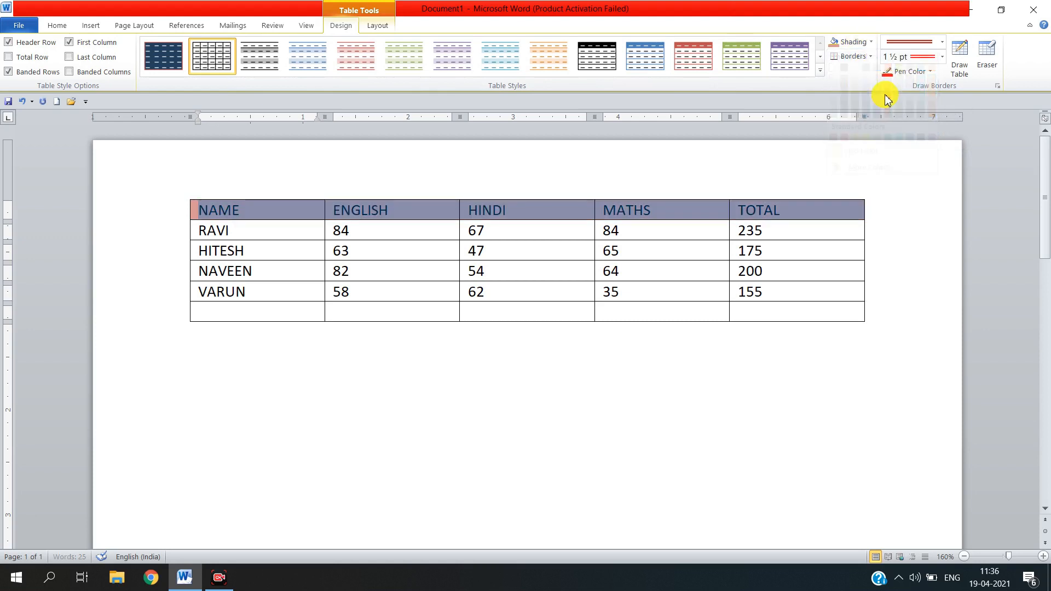
# - Shade the first-column cells below the header with the same light red as the header row
pyautogui.moveTo(209, 251)
pyautogui.mouseDown()
pyautogui.moveTo(669, 236)
pyautogui.moveTo(824, 245)
pyautogui.mouseUp()
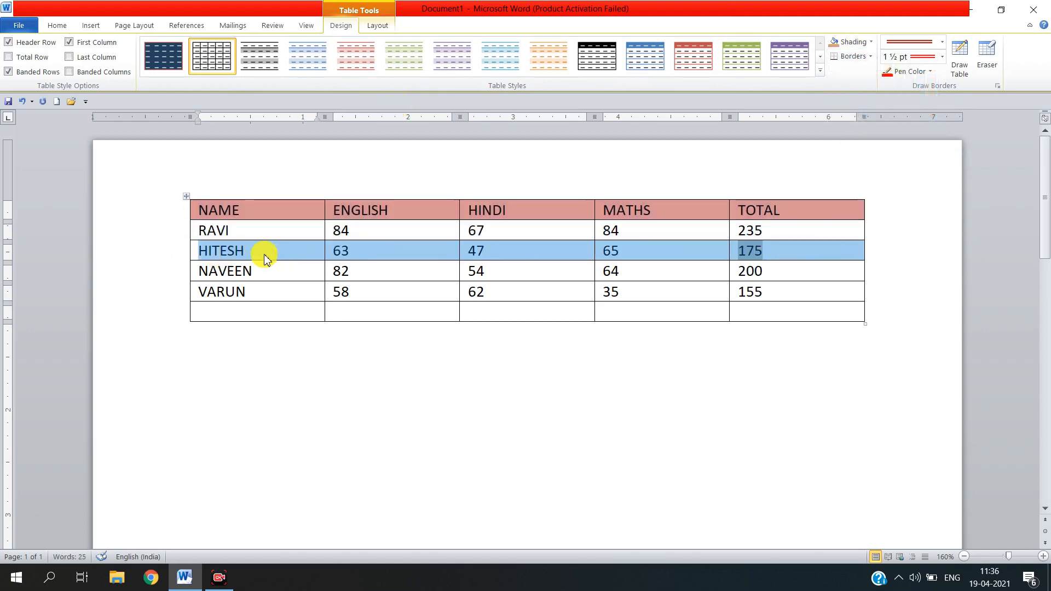
pyautogui.moveTo(251, 295); pyautogui.dragTo(248, 306)
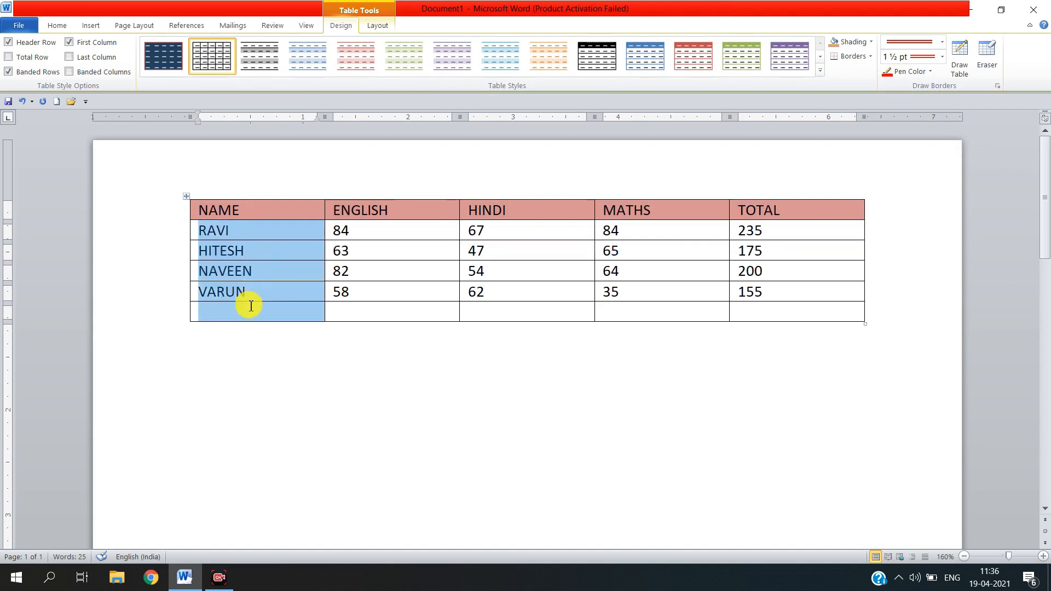
pyautogui.click(860, 44)
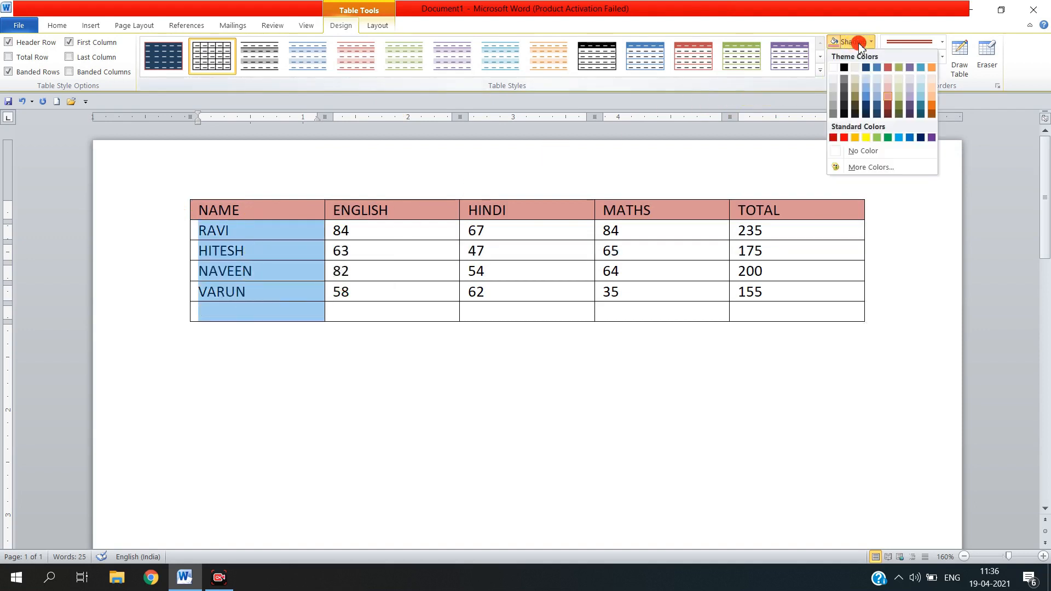
pyautogui.click(888, 98)
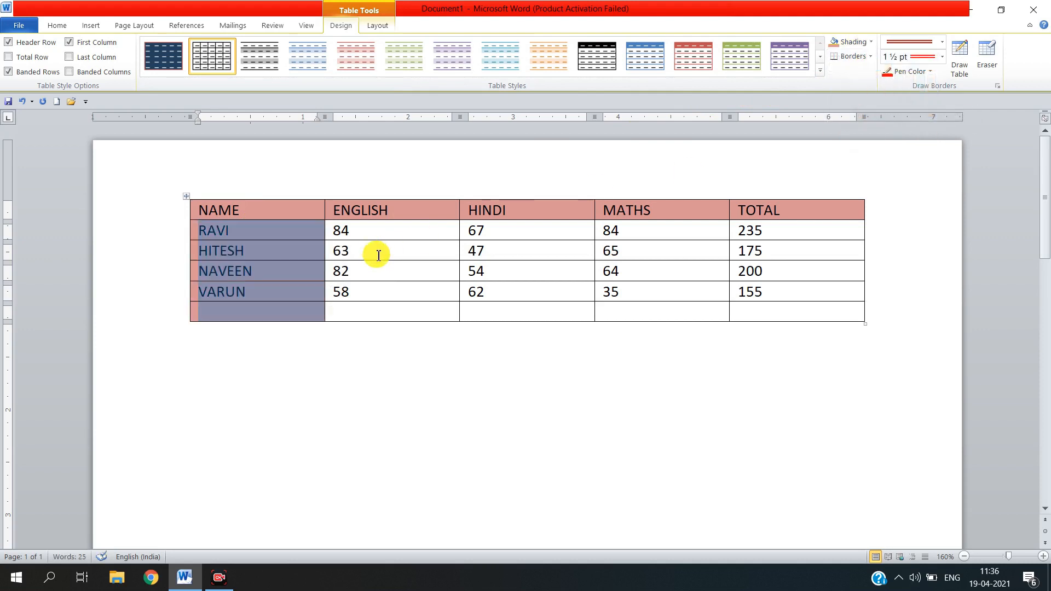
# - Shade the marks and total cells of the second and fourth student rows light blue
pyautogui.moveTo(371, 245); pyautogui.dragTo(783, 252)
pyautogui.click(857, 46)
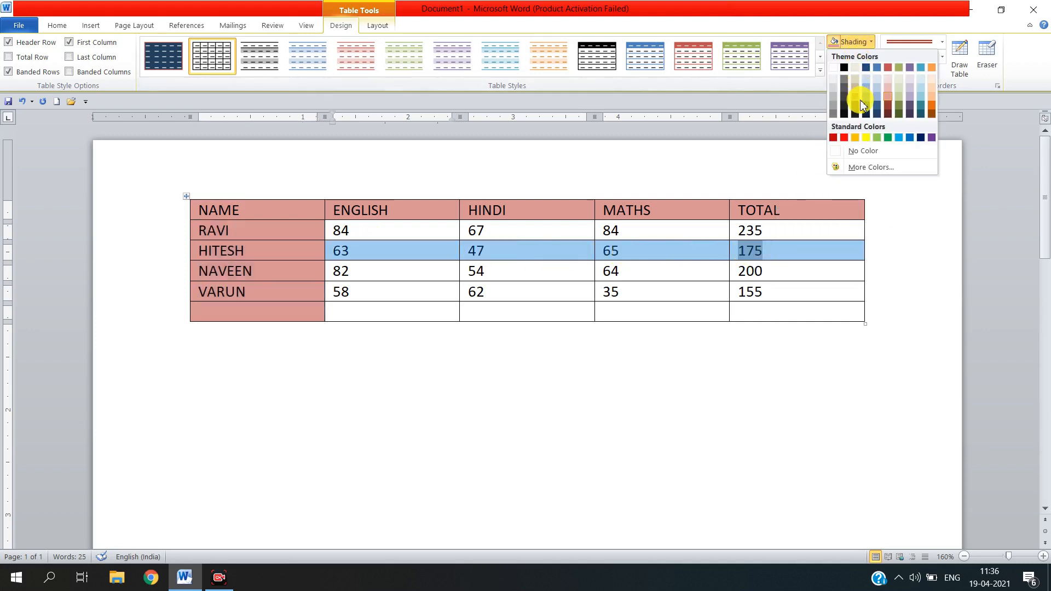
pyautogui.click(874, 90)
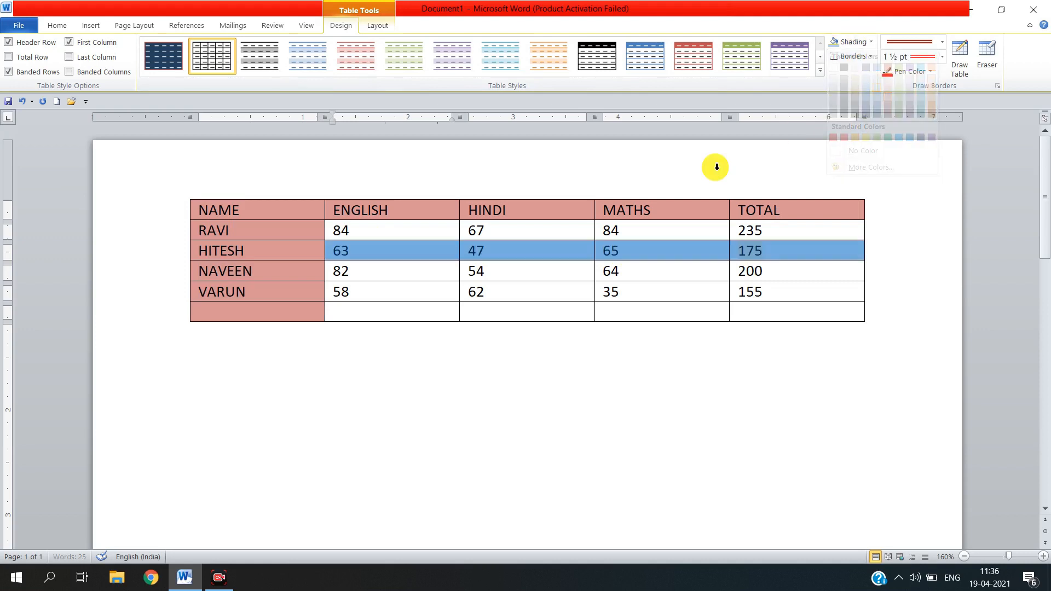
pyautogui.moveTo(347, 289); pyautogui.dragTo(779, 290)
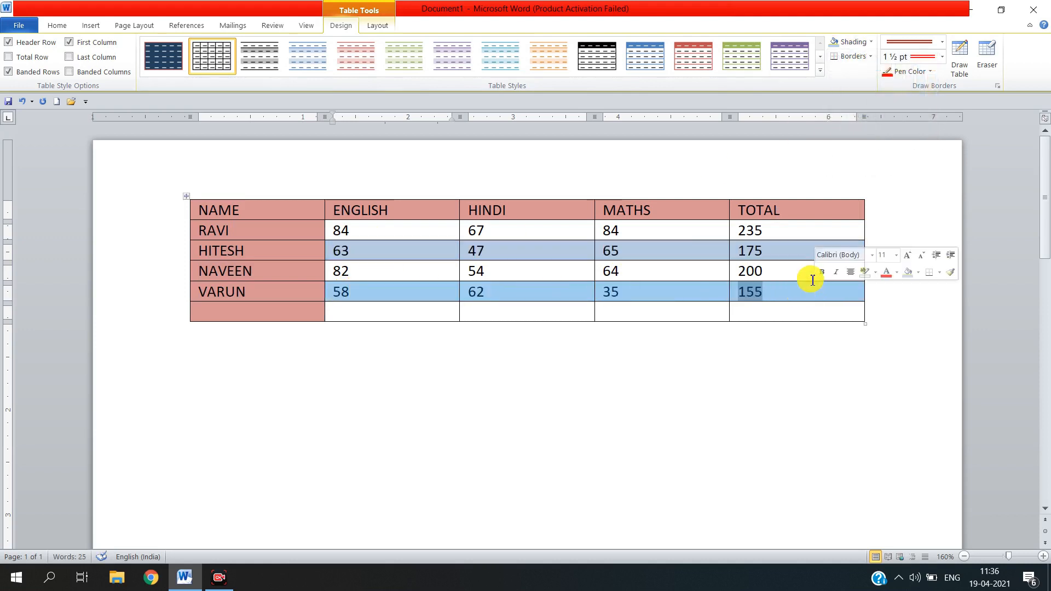
pyautogui.click(835, 43)
pyautogui.click(576, 281)
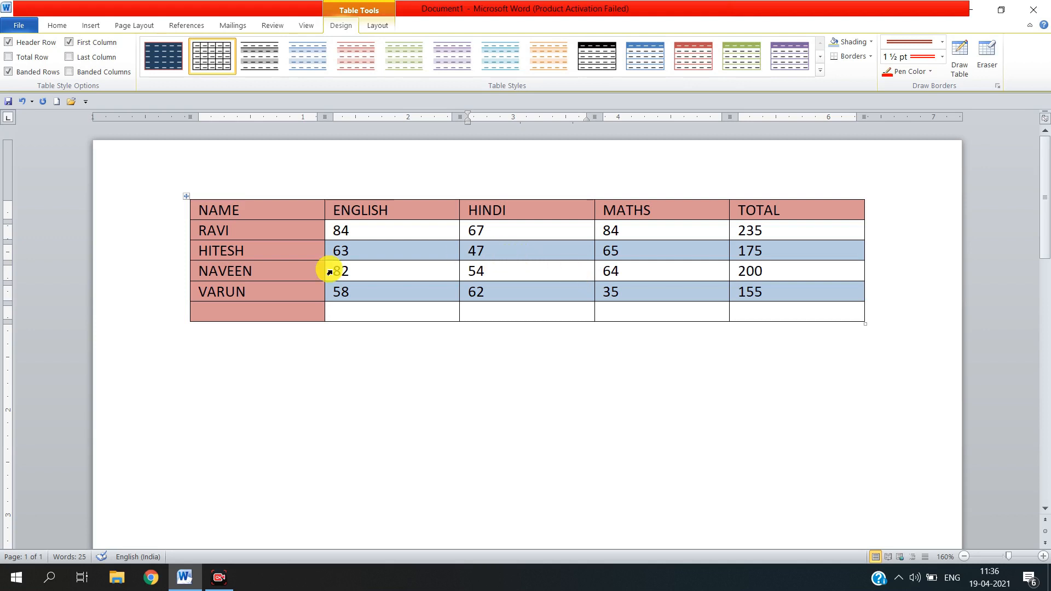
# - Remove the cell shading from the entire marks table by applying No Color
pyautogui.click(186, 198)
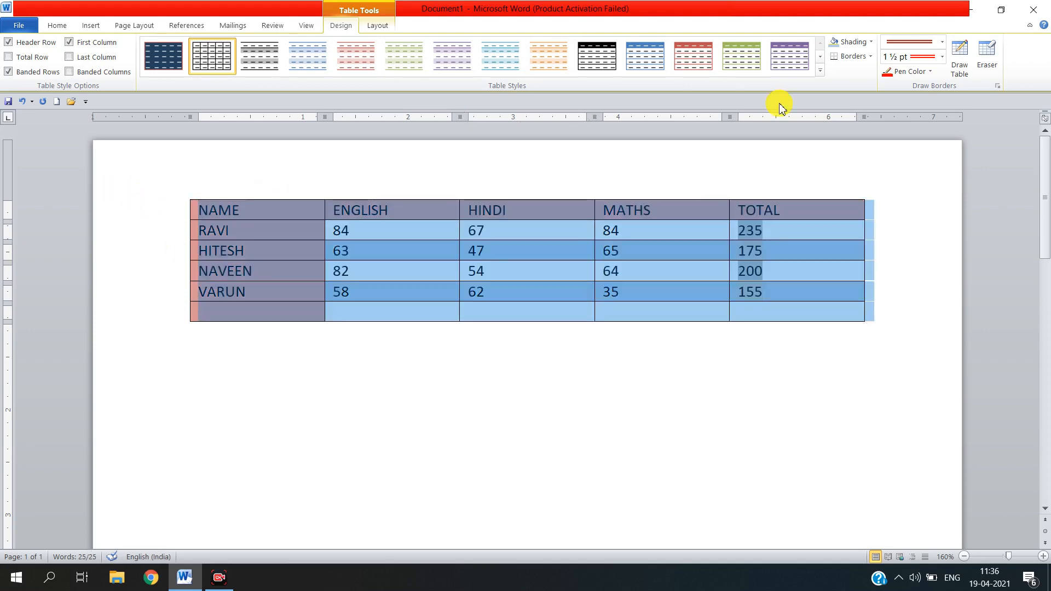
pyautogui.click(854, 47)
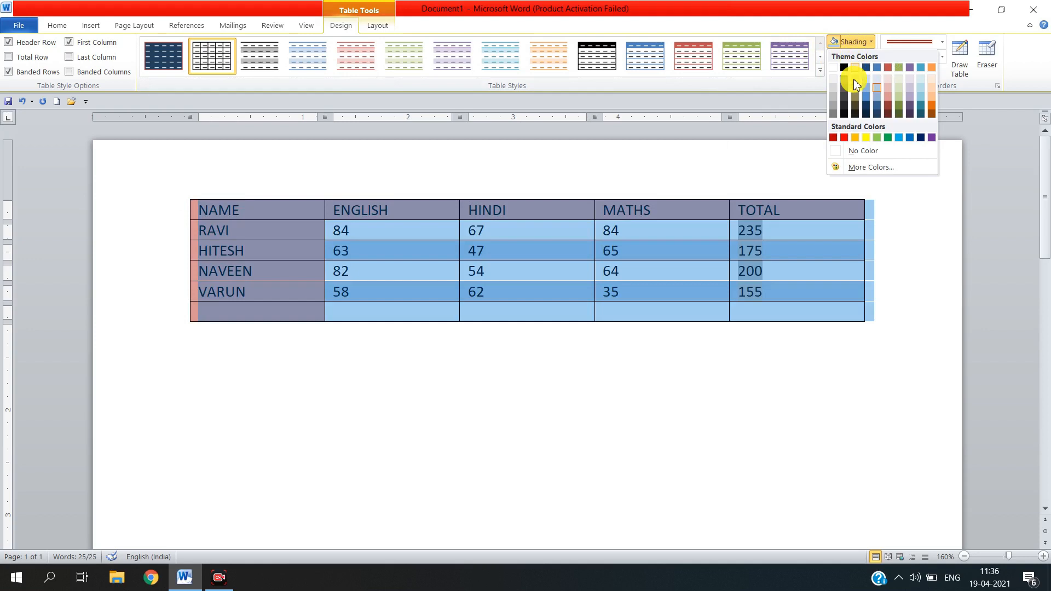
pyautogui.click(863, 154)
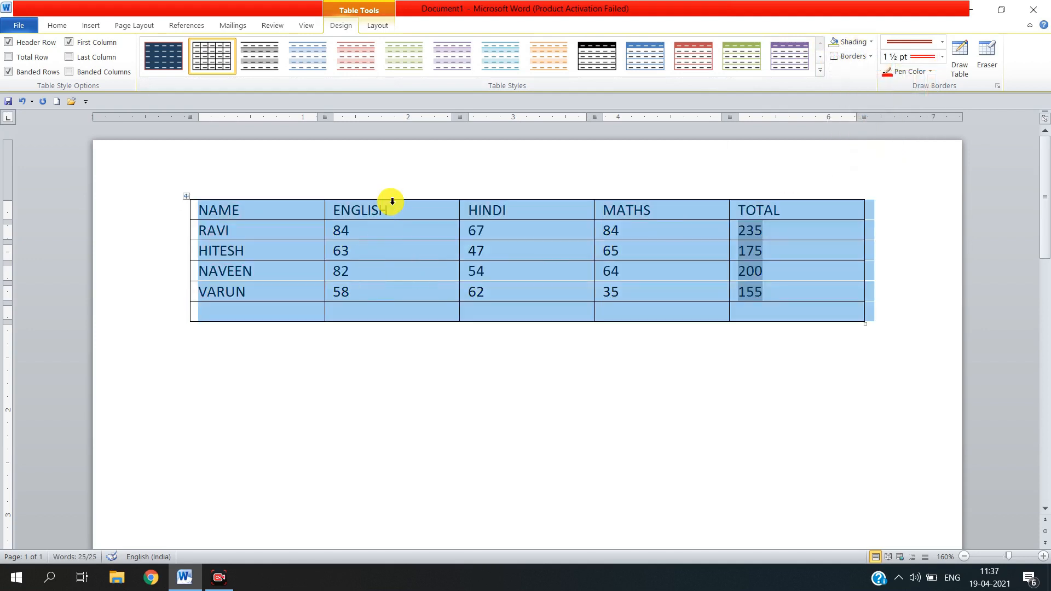
pyautogui.click(343, 237)
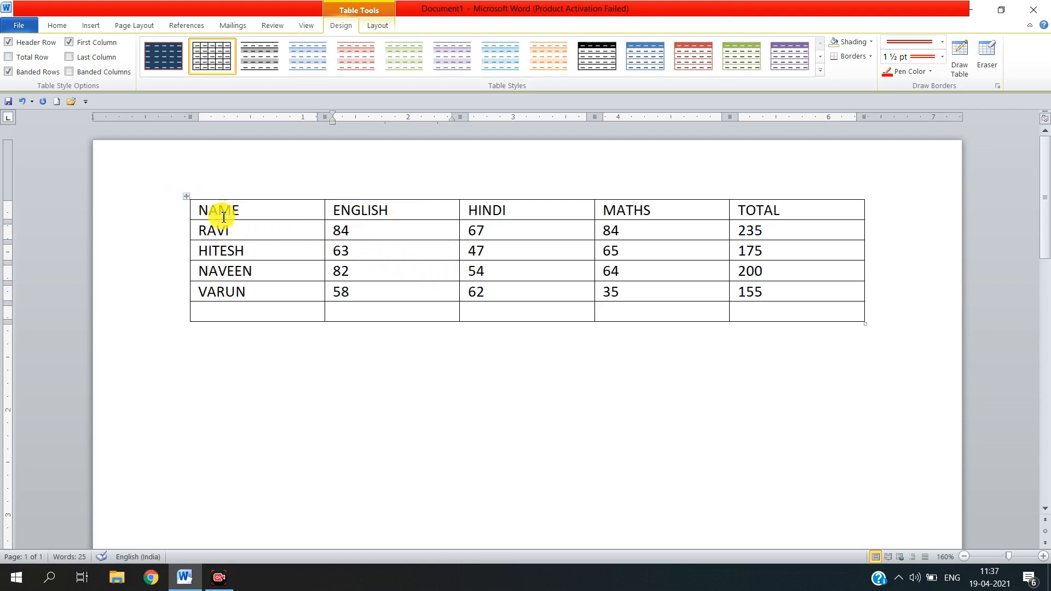
# - Apply No Border to the whole marks table
pyautogui.click(189, 198)
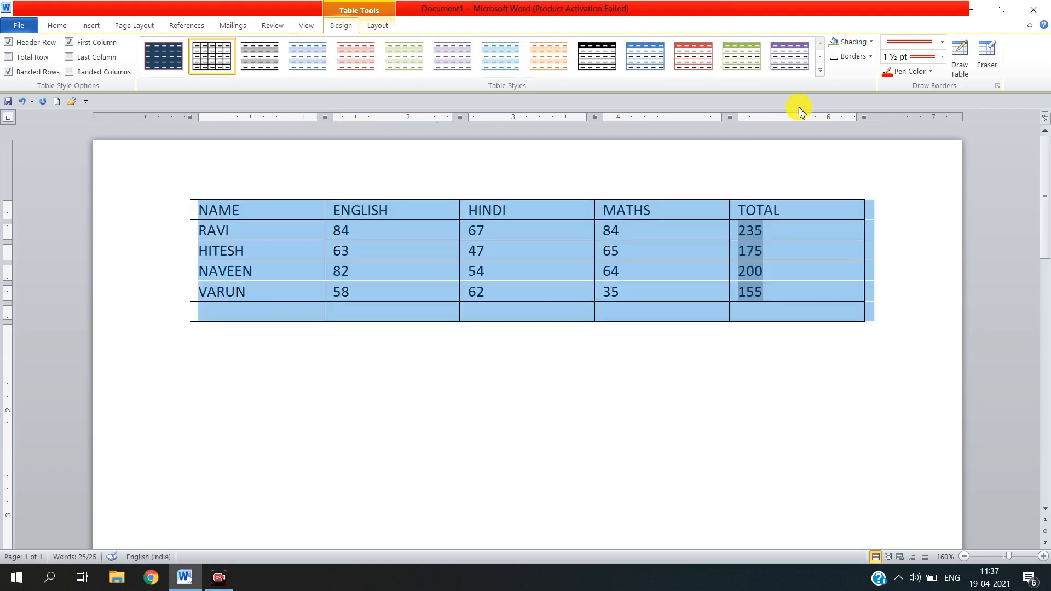
pyautogui.click(871, 56)
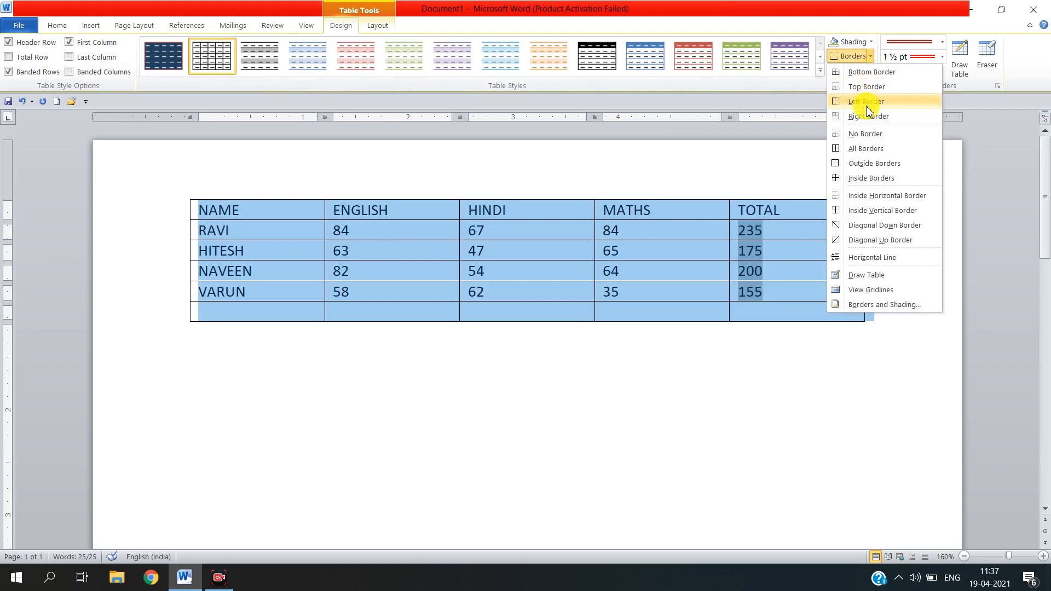
pyautogui.click(864, 135)
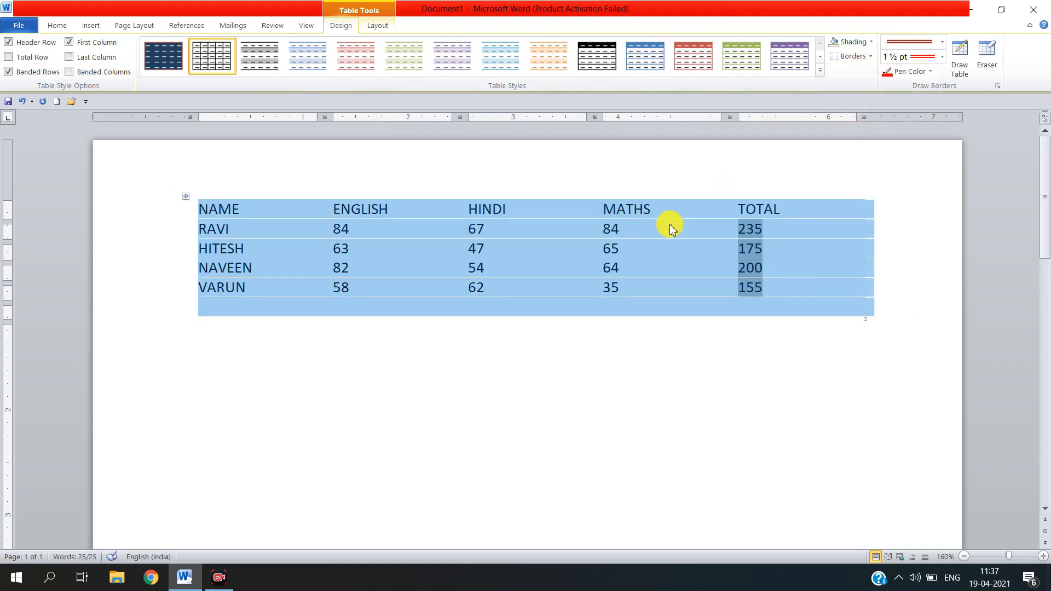
pyautogui.click(614, 227)
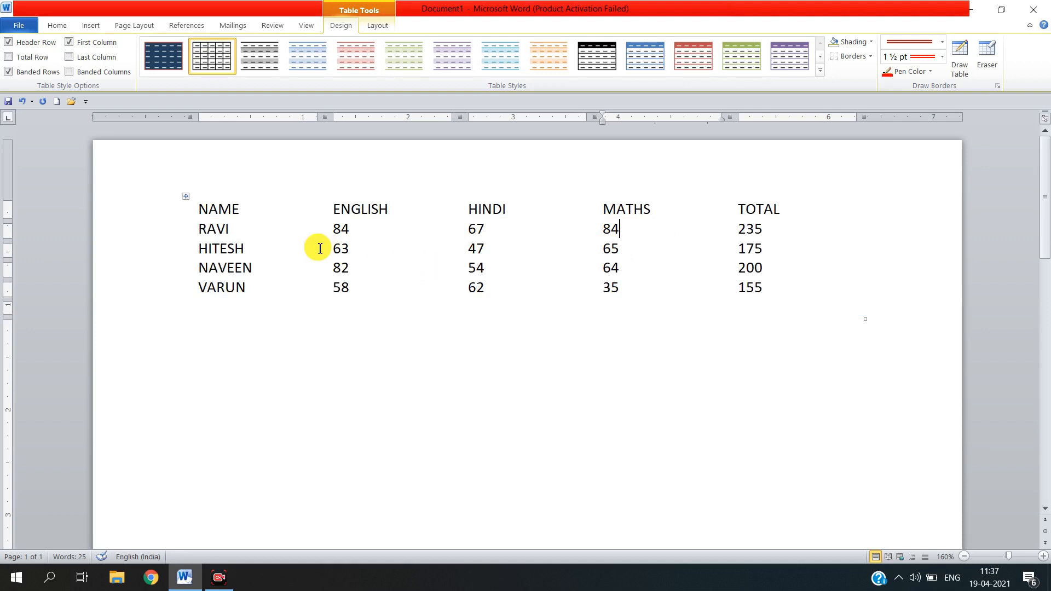
pyautogui.click(176, 232)
pyautogui.click(235, 288)
# - Add red double-line 1 ½ pt borders below and above the header row
pyautogui.moveTo(195, 211); pyautogui.dragTo(814, 213)
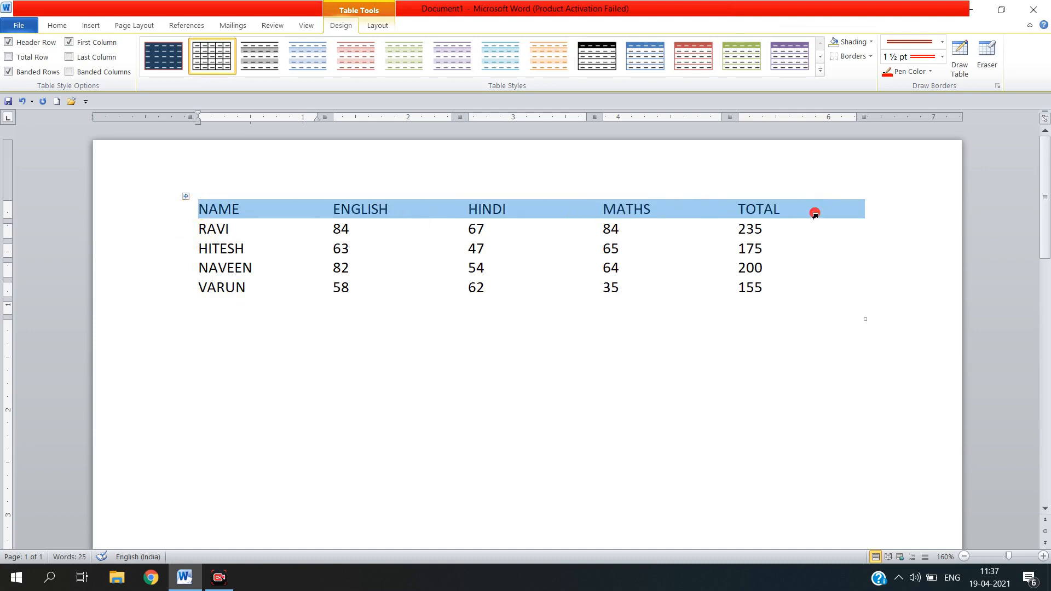
pyautogui.click(869, 55)
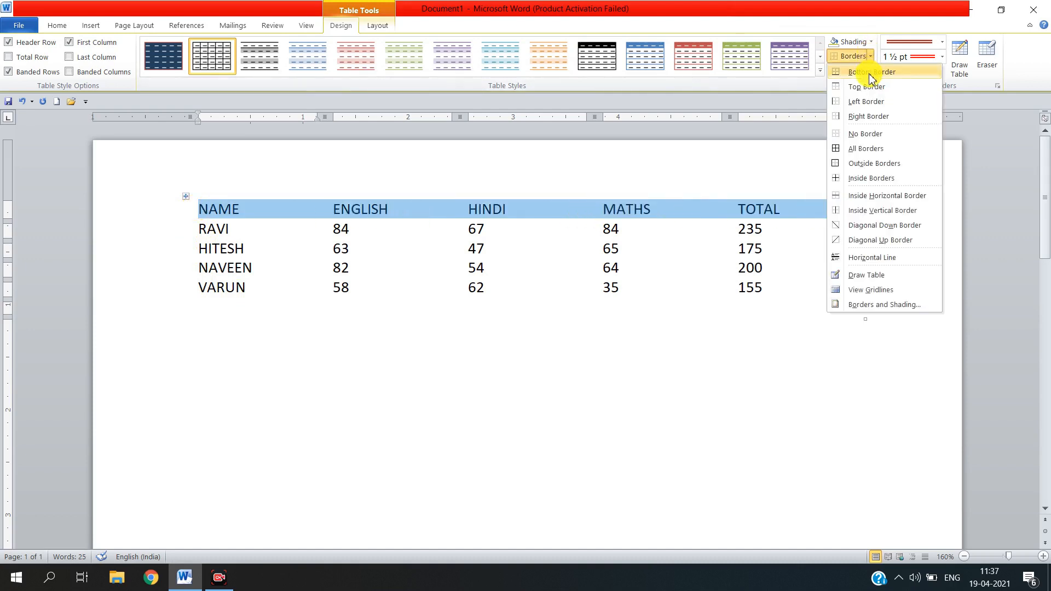
pyautogui.click(872, 72)
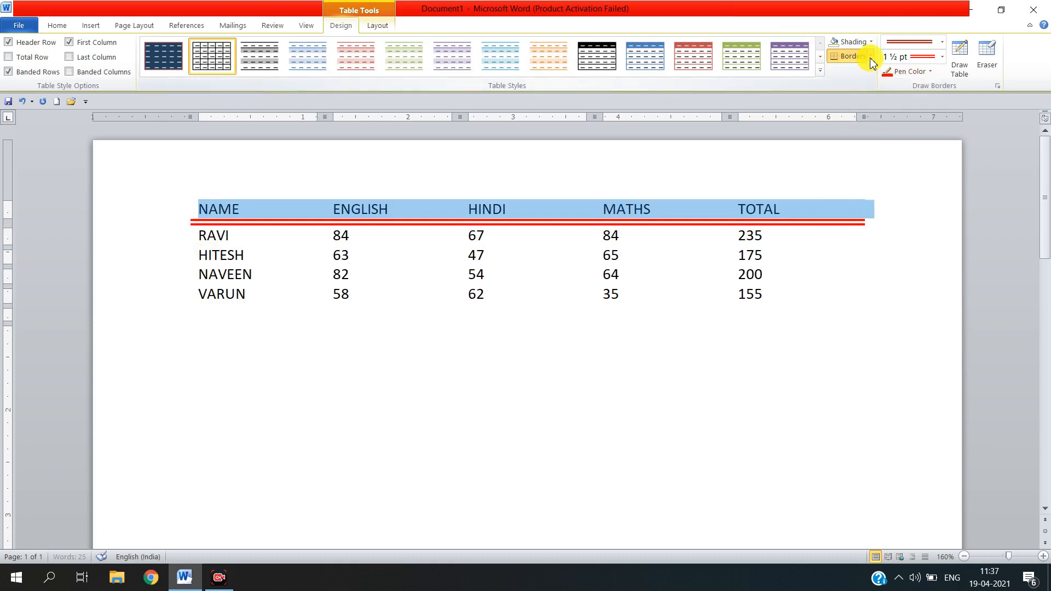
pyautogui.click(871, 59)
pyautogui.click(870, 87)
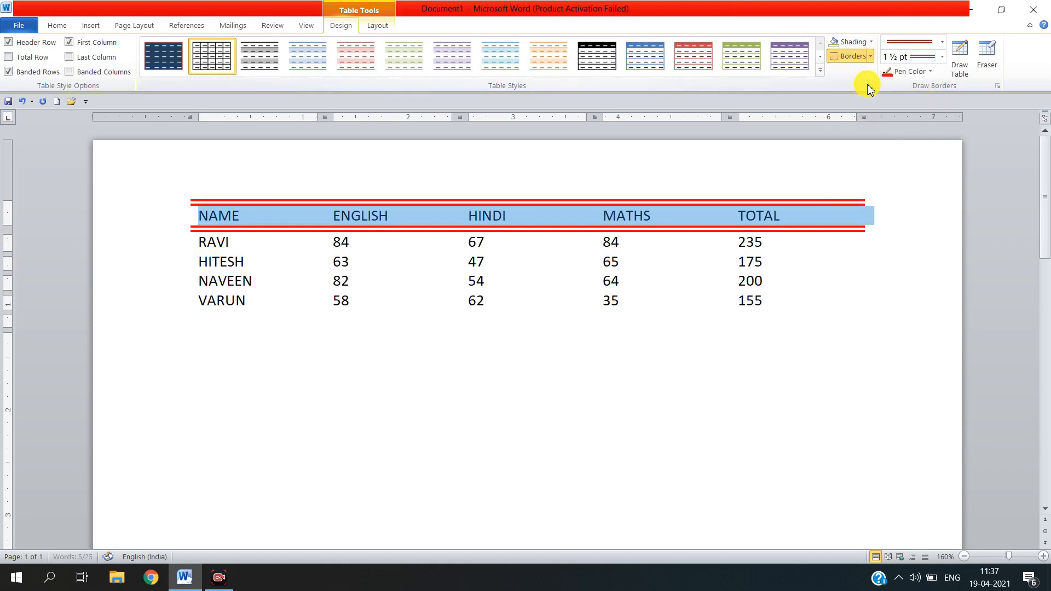
pyautogui.click(739, 217)
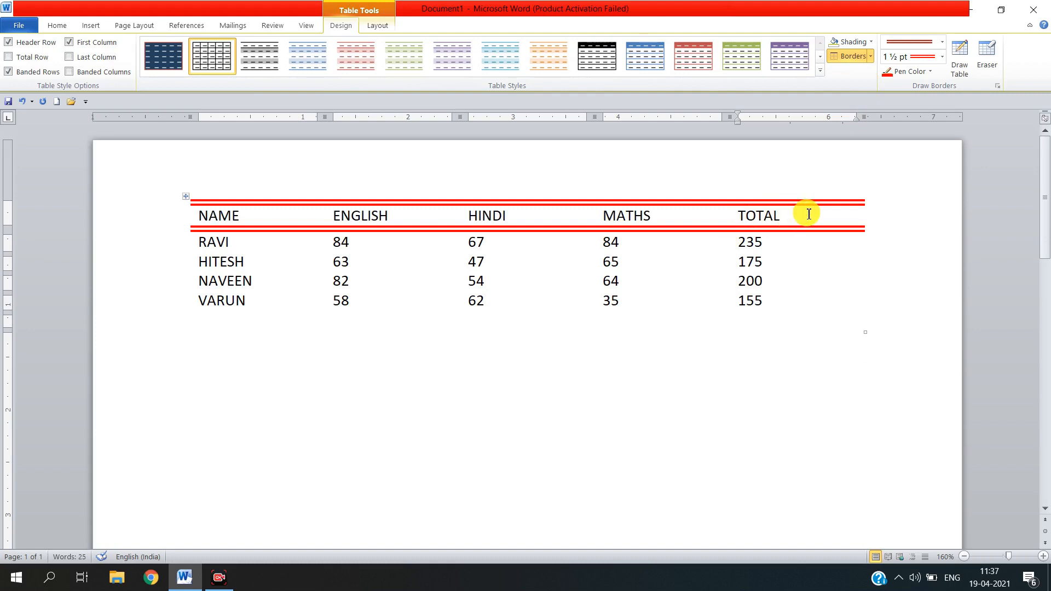
# - Set the border pen to a single ½ pt line in Automatic color and remove the header row's borders
pyautogui.moveTo(804, 214); pyautogui.dragTo(176, 183)
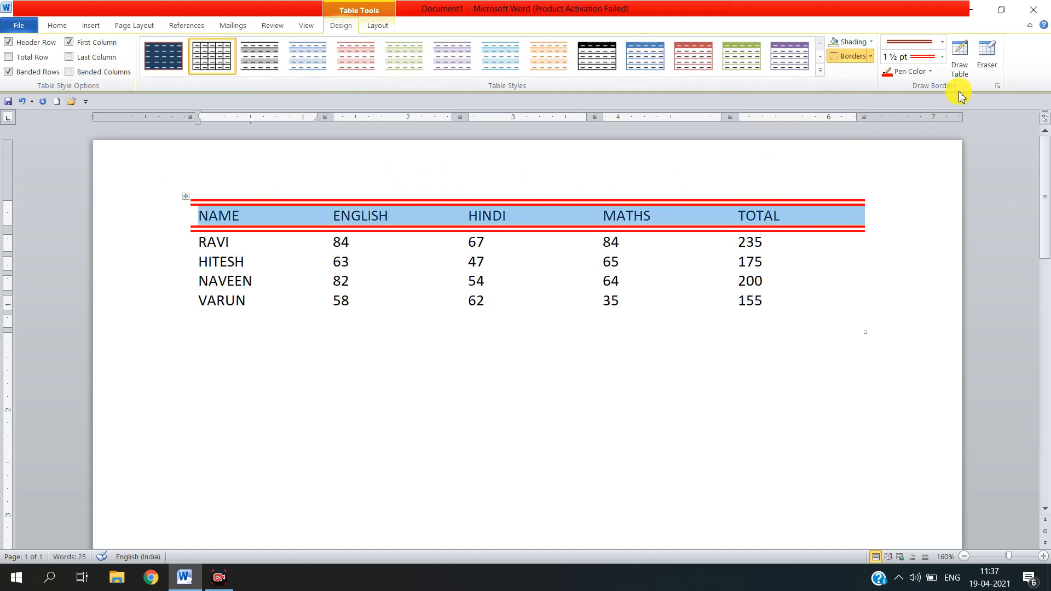
pyautogui.click(943, 41)
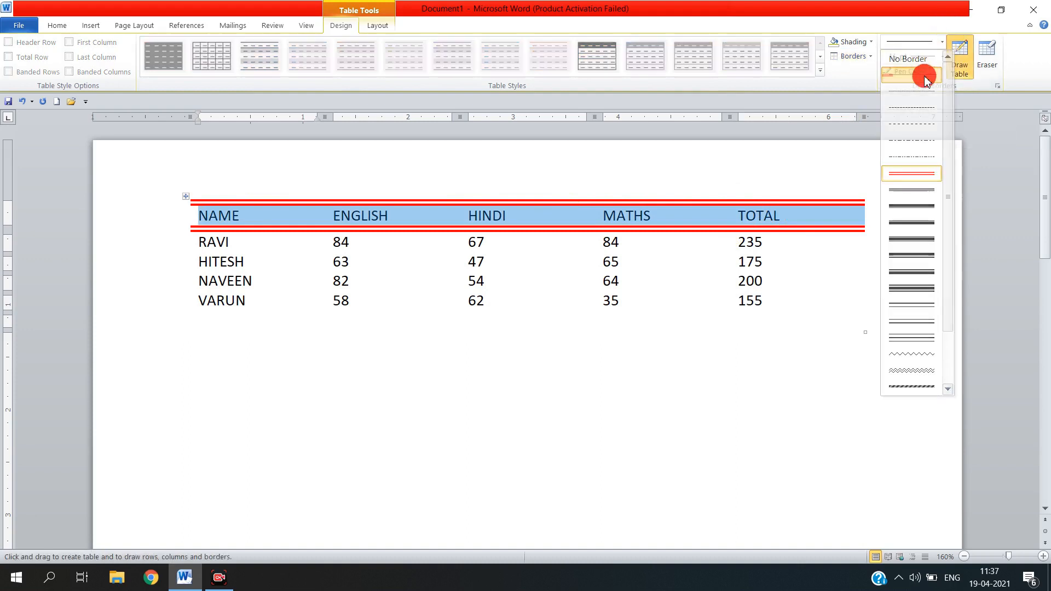
pyautogui.click(924, 77)
pyautogui.click(919, 71)
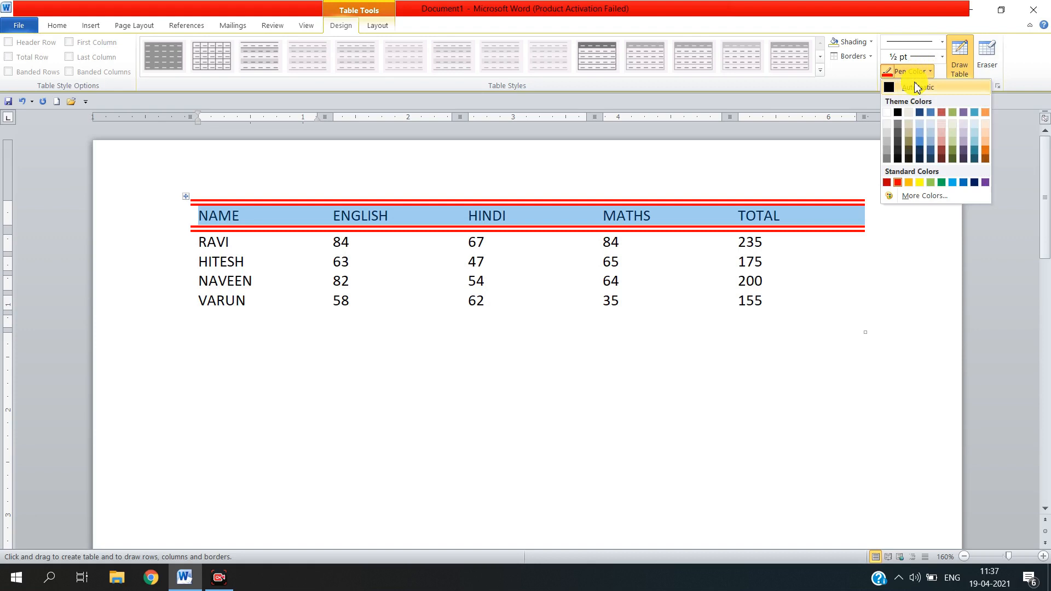
pyautogui.click(918, 87)
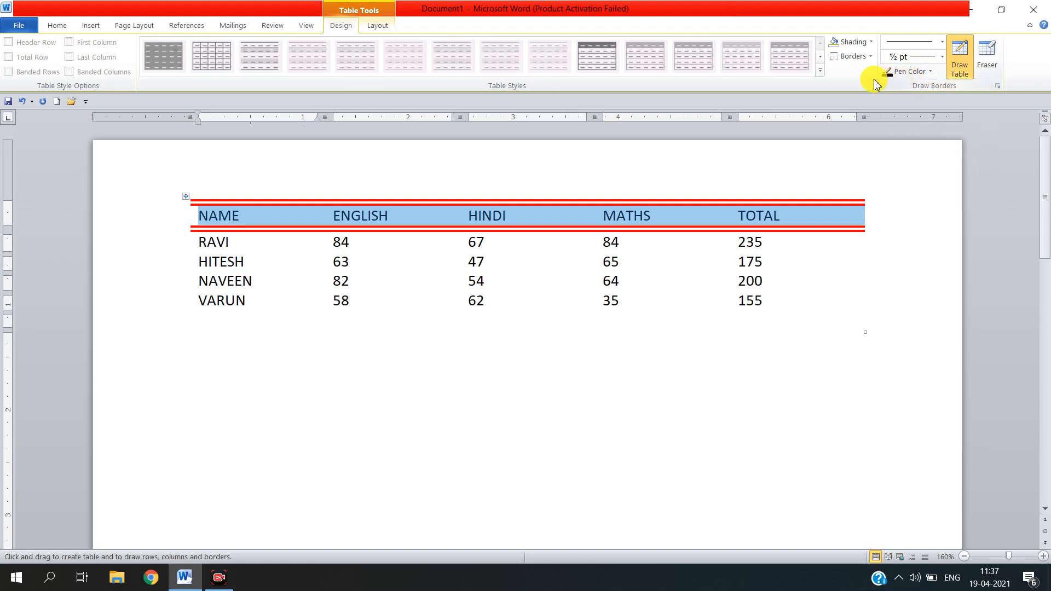
pyautogui.click(869, 57)
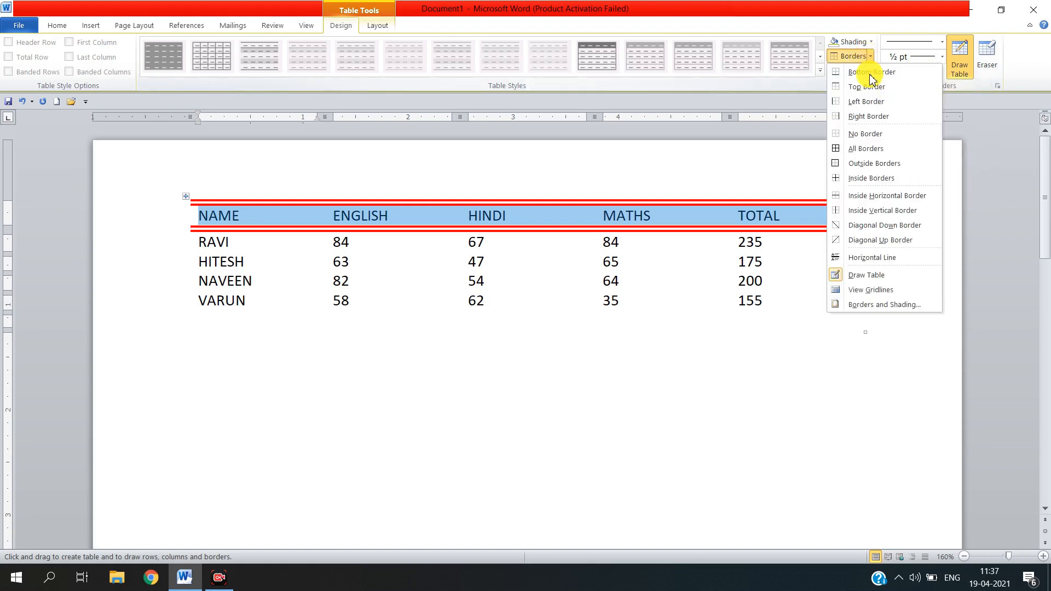
pyautogui.click(865, 134)
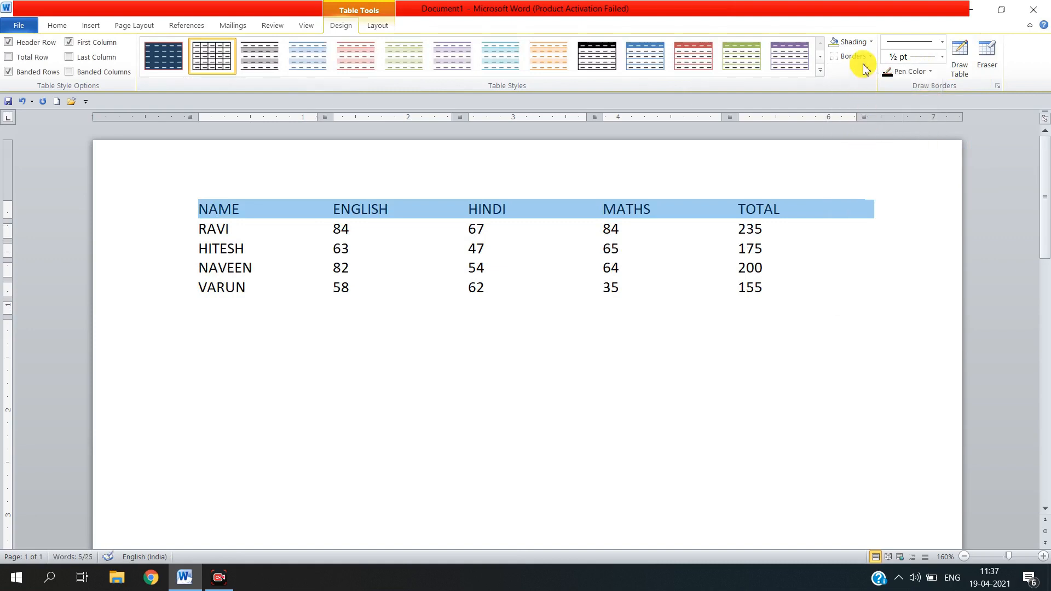
# - Add thin black bottom and top borders to the header row
pyautogui.click(870, 56)
pyautogui.click(869, 74)
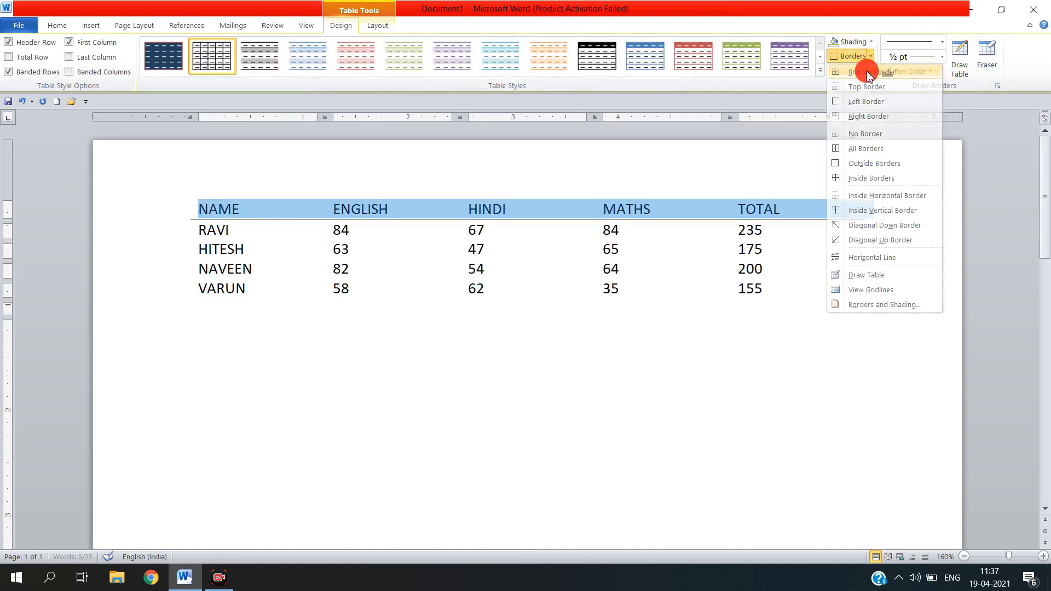
pyautogui.click(870, 61)
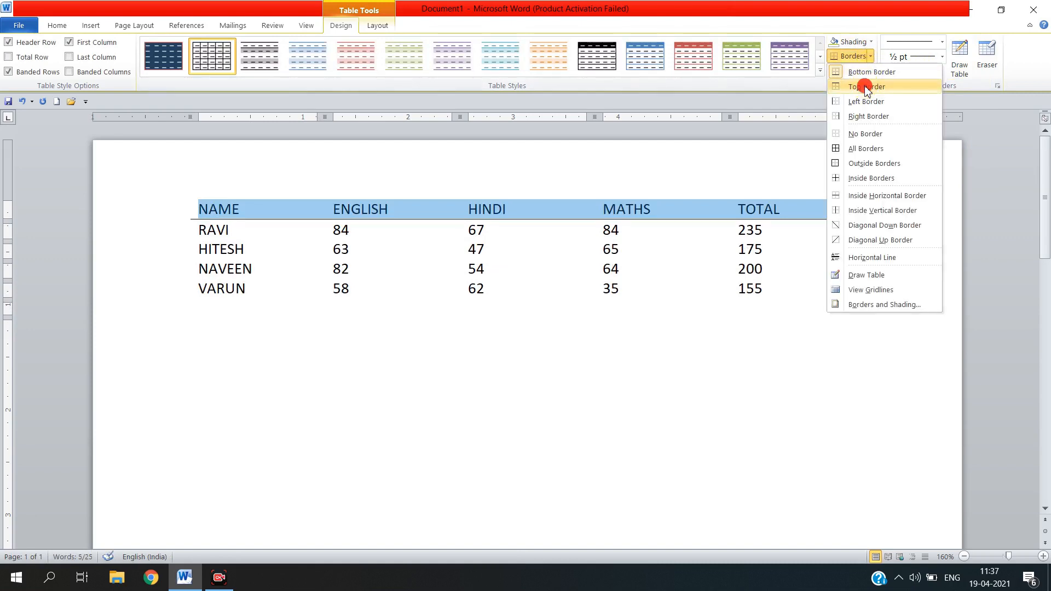
pyautogui.click(854, 86)
pyautogui.click(611, 250)
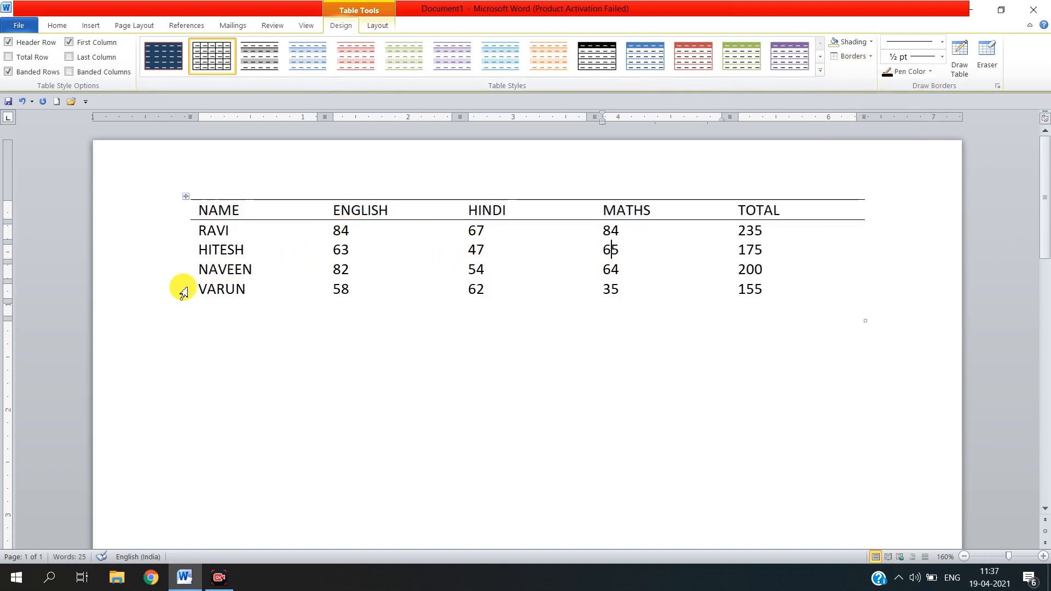
pyautogui.moveTo(203, 289); pyautogui.dragTo(765, 290)
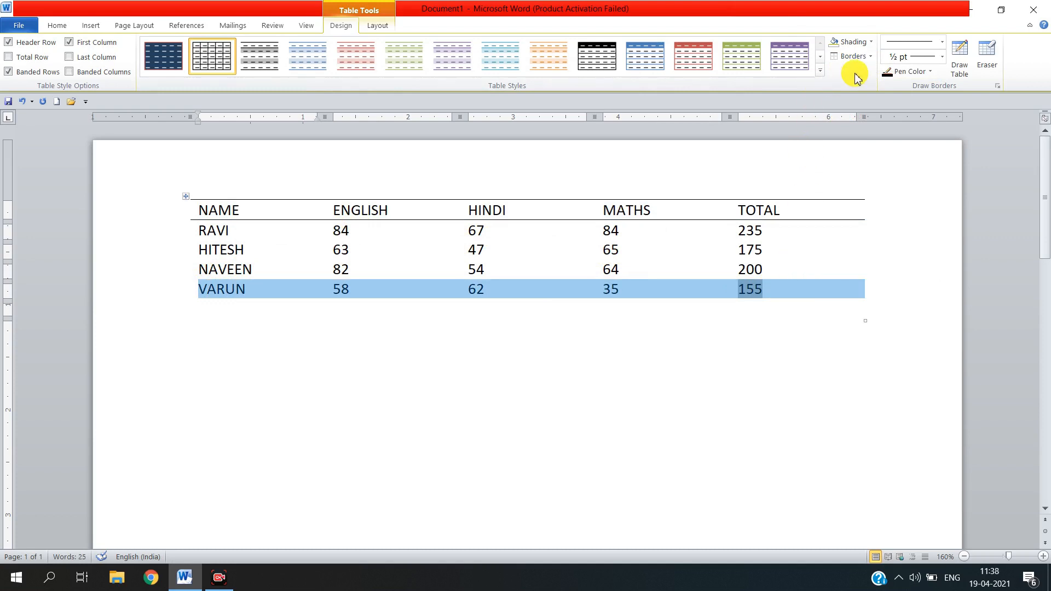
pyautogui.click(870, 58)
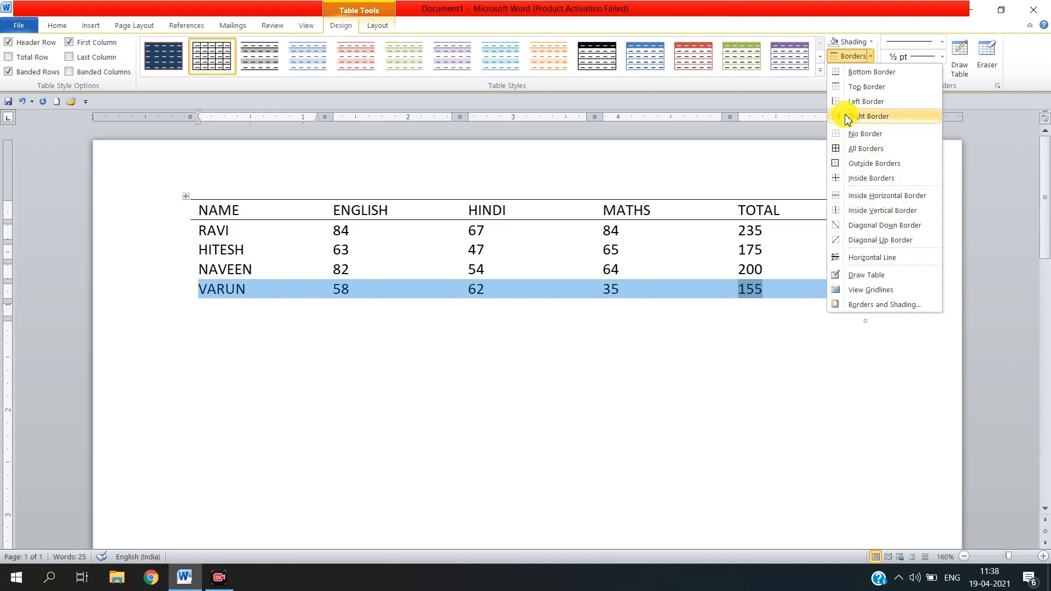
pyautogui.click(574, 255)
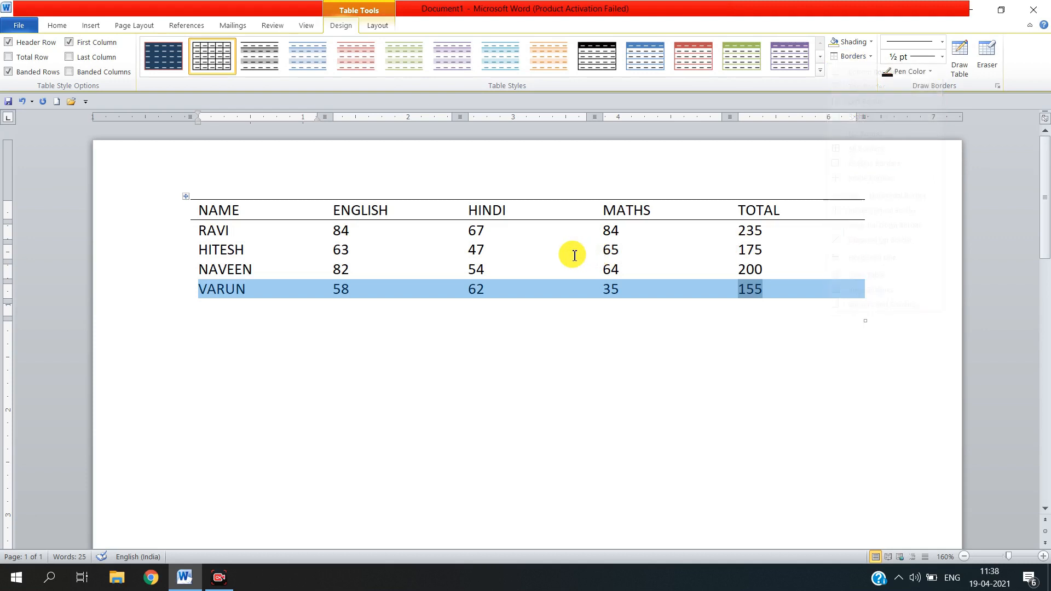
pyautogui.click(411, 257)
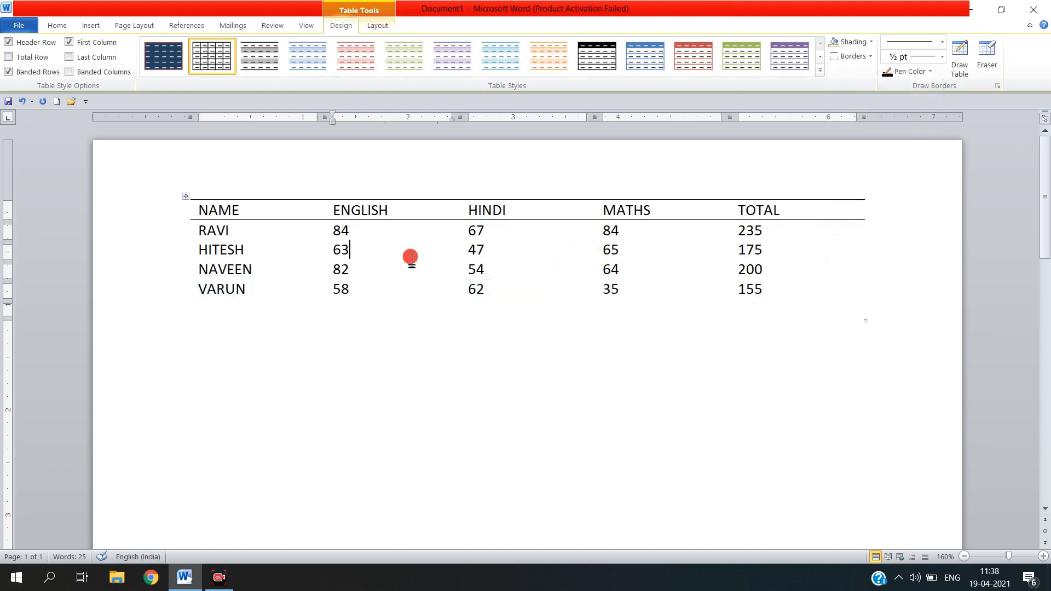
# - Select the entire marks table and clear its header-row lines with No Border
pyautogui.click(194, 212)
pyautogui.click(185, 196)
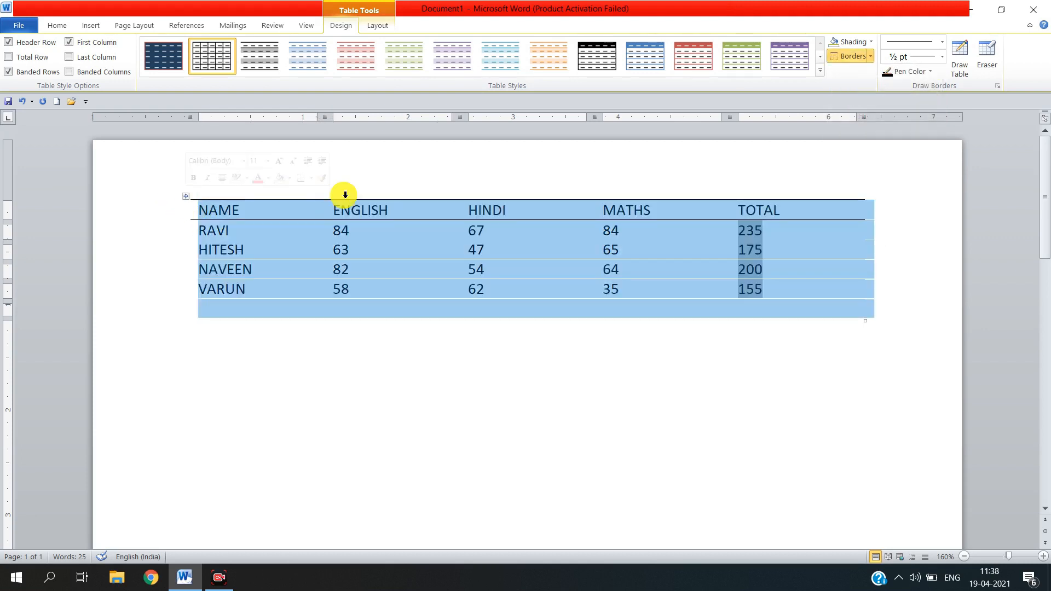
pyautogui.click(870, 60)
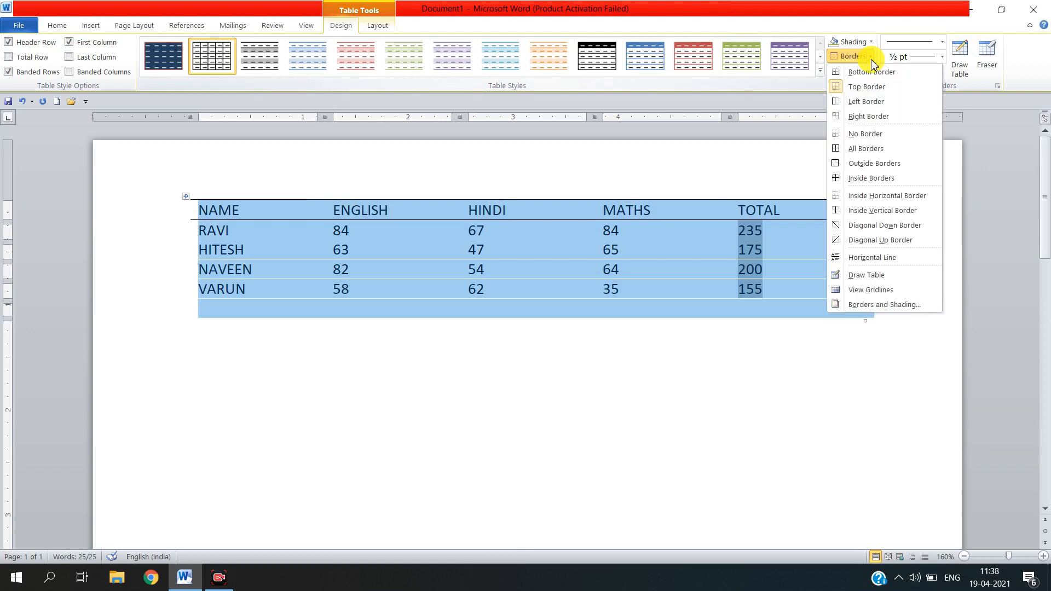
pyautogui.click(857, 133)
pyautogui.click(454, 301)
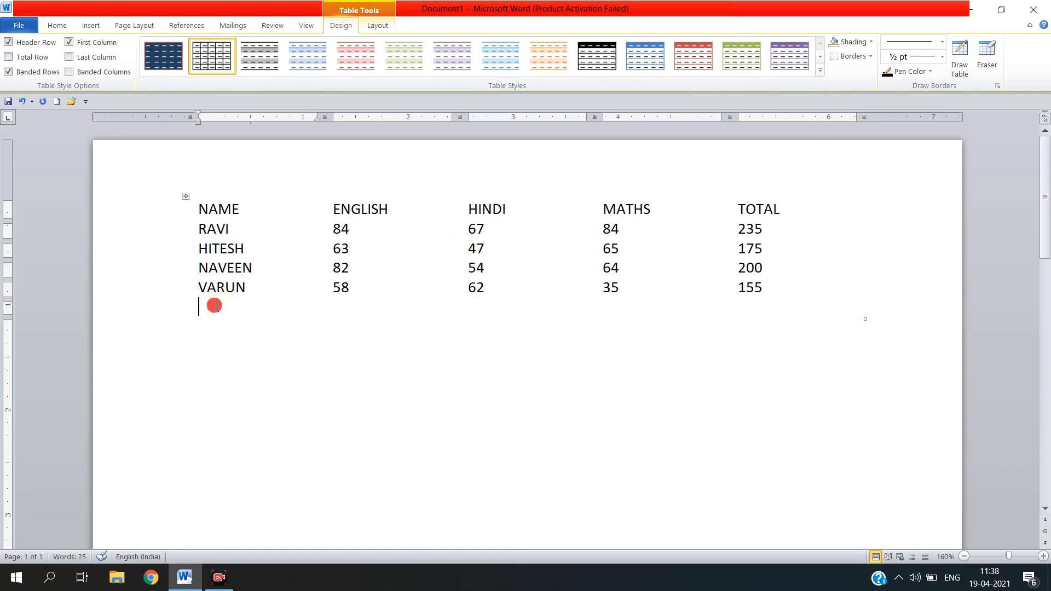
pyautogui.click(343, 305)
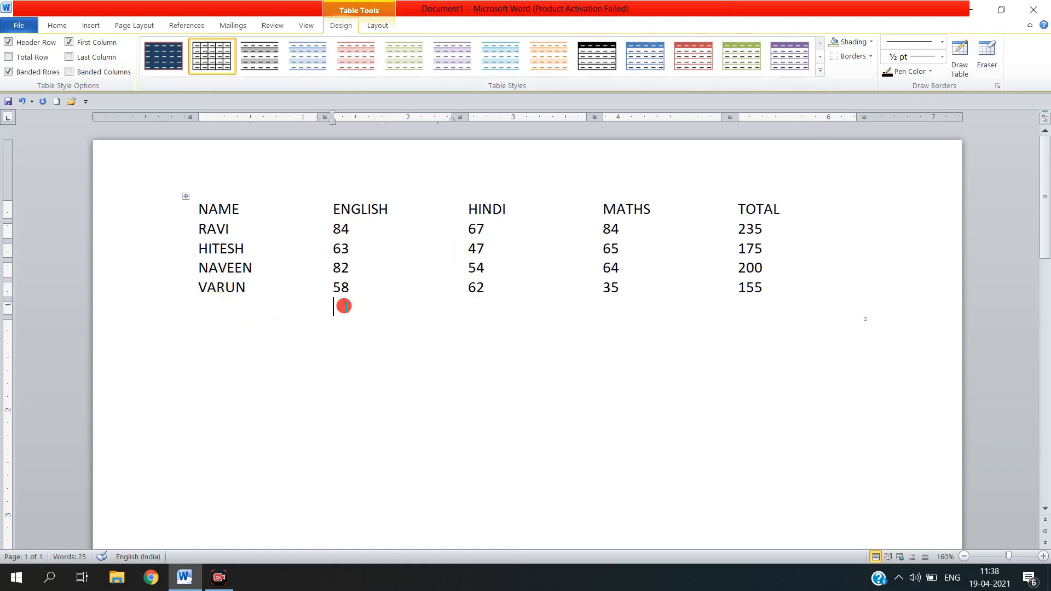
# - Turn on View Gridlines for the borderless marks table
pyautogui.click(187, 197)
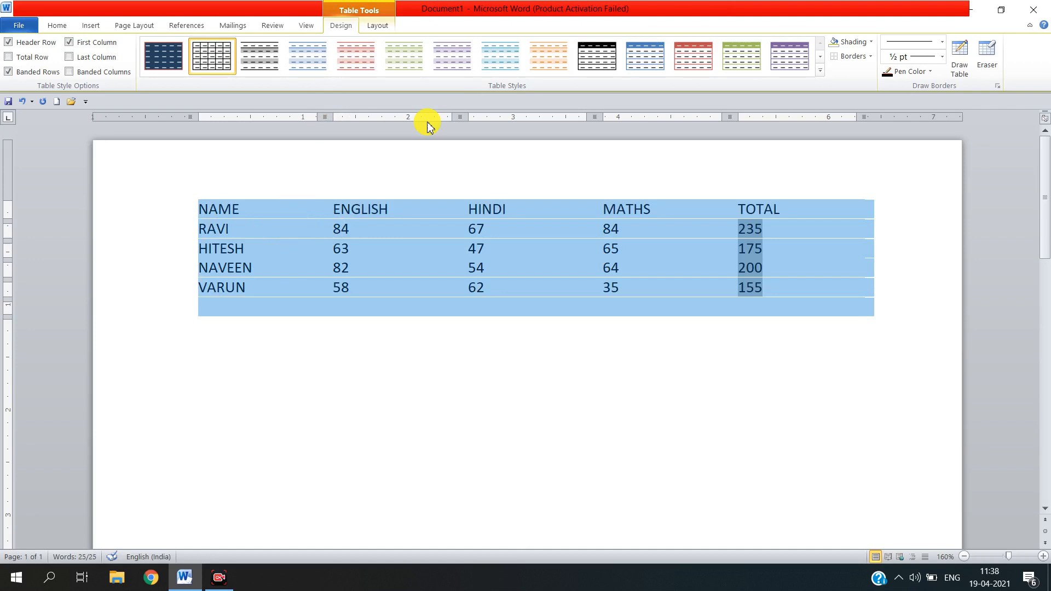
pyautogui.click(871, 57)
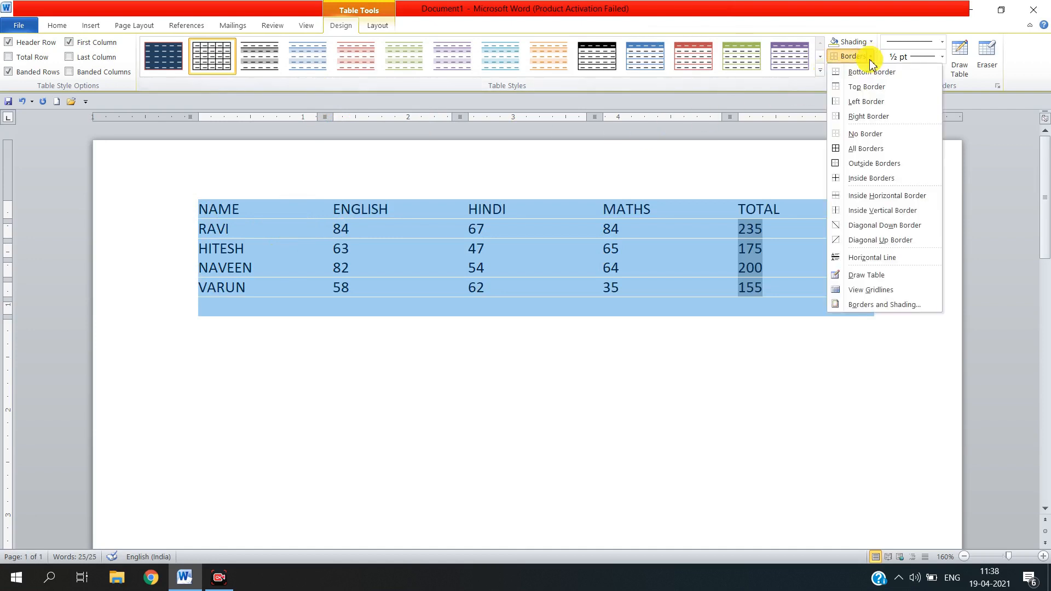
pyautogui.click(386, 28)
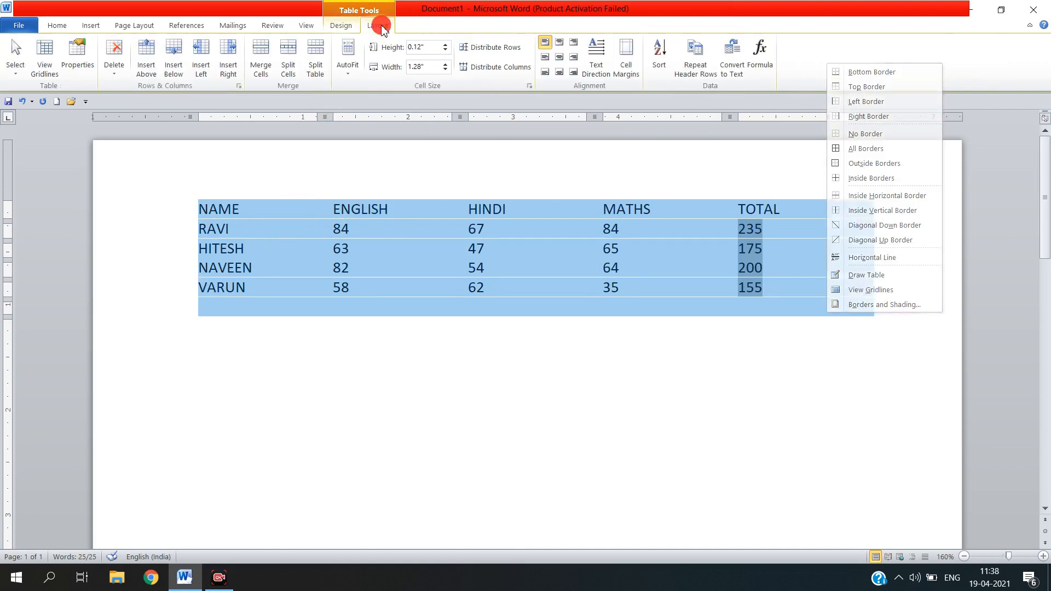
pyautogui.click(43, 79)
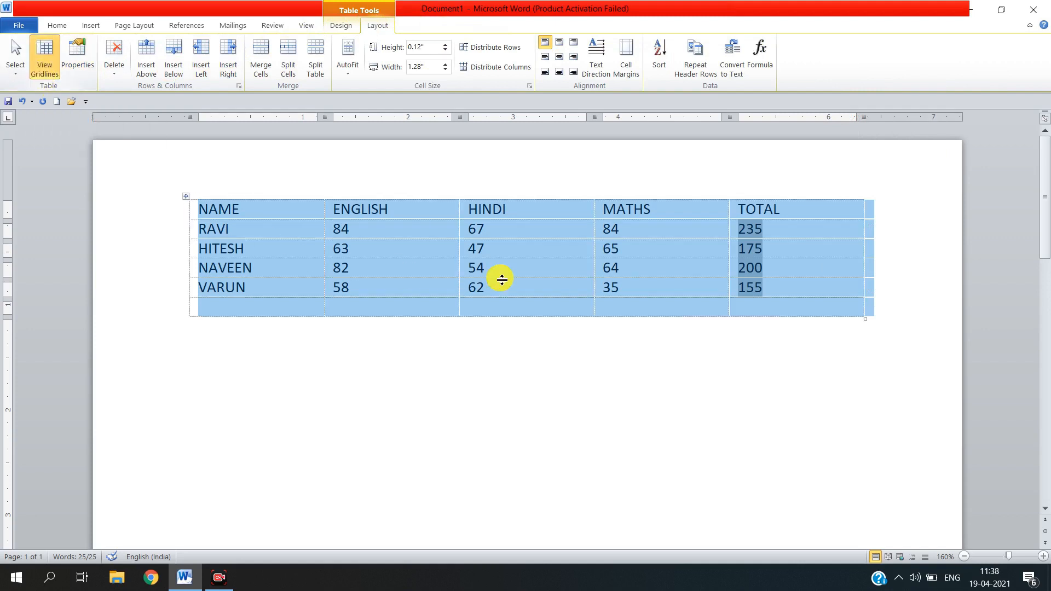
pyautogui.click(538, 302)
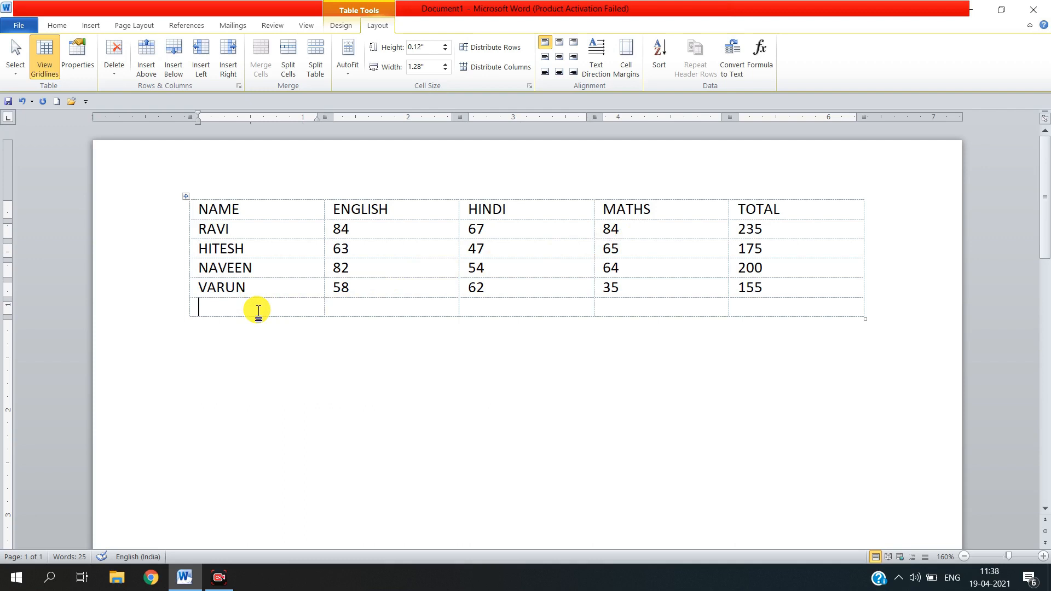
# - Toggle View Gridlines repeatedly for the borderless marks table, leaving the gridlines turned off
pyautogui.click(44, 60)
pyautogui.click(43, 71)
pyautogui.click(44, 70)
pyautogui.click(43, 71)
pyautogui.click(44, 70)
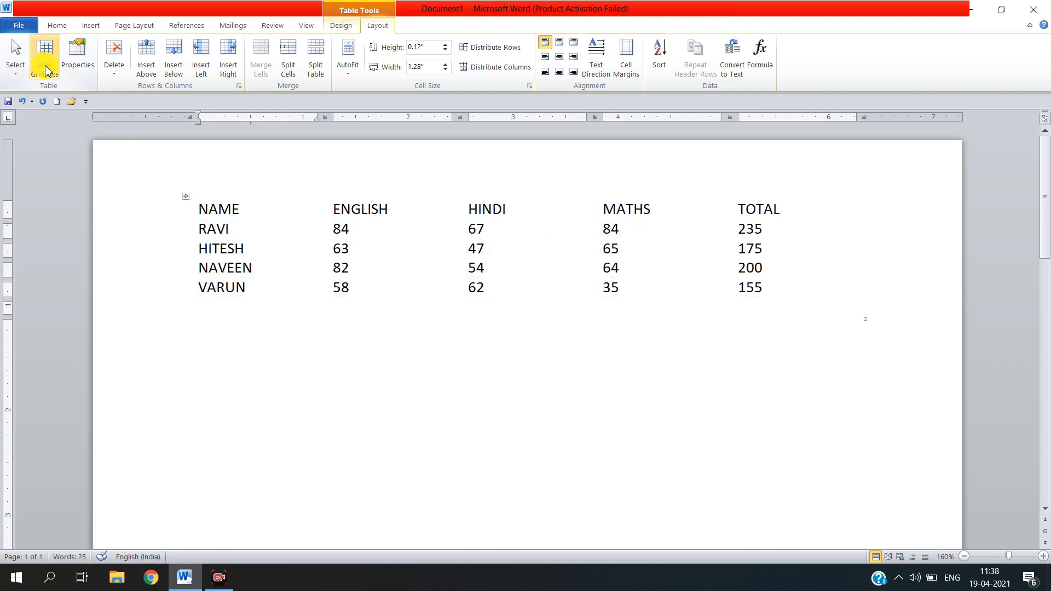
# - Select the entire marks table and apply borders around all of its cells
pyautogui.click(340, 26)
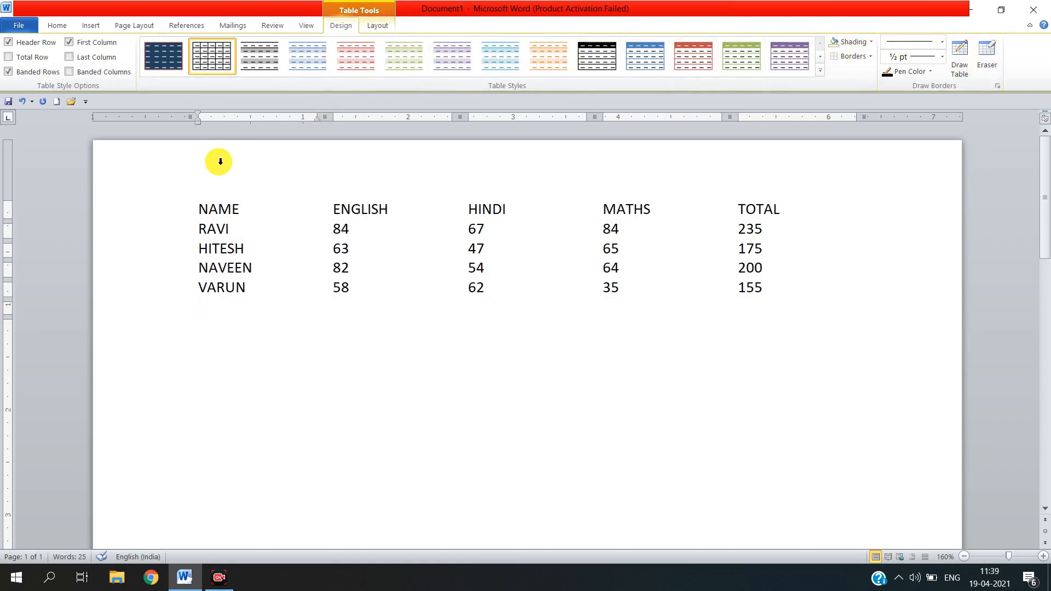
pyautogui.click(186, 202)
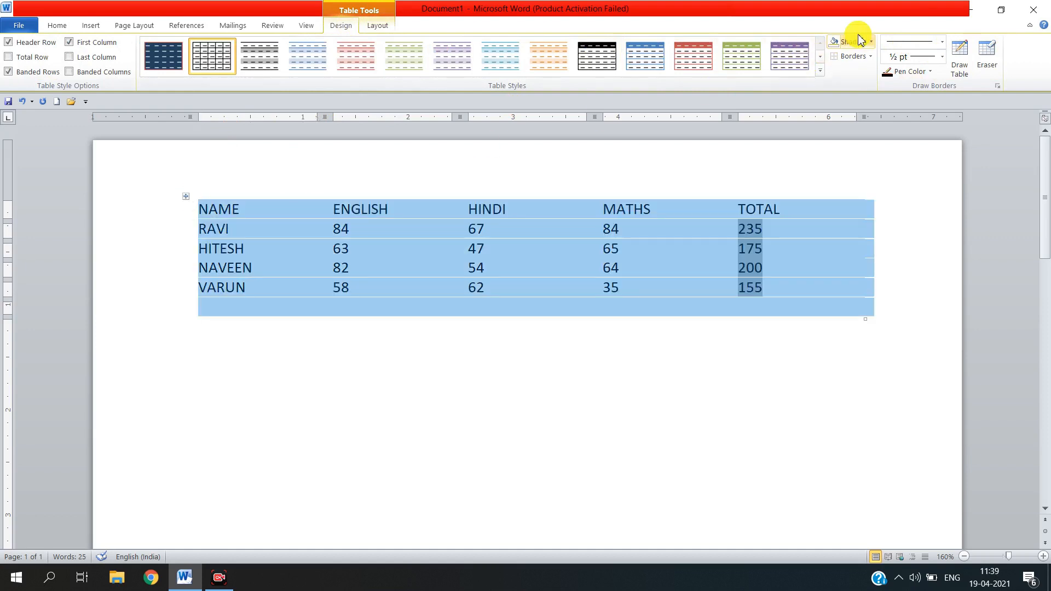
pyautogui.click(871, 56)
pyautogui.click(868, 147)
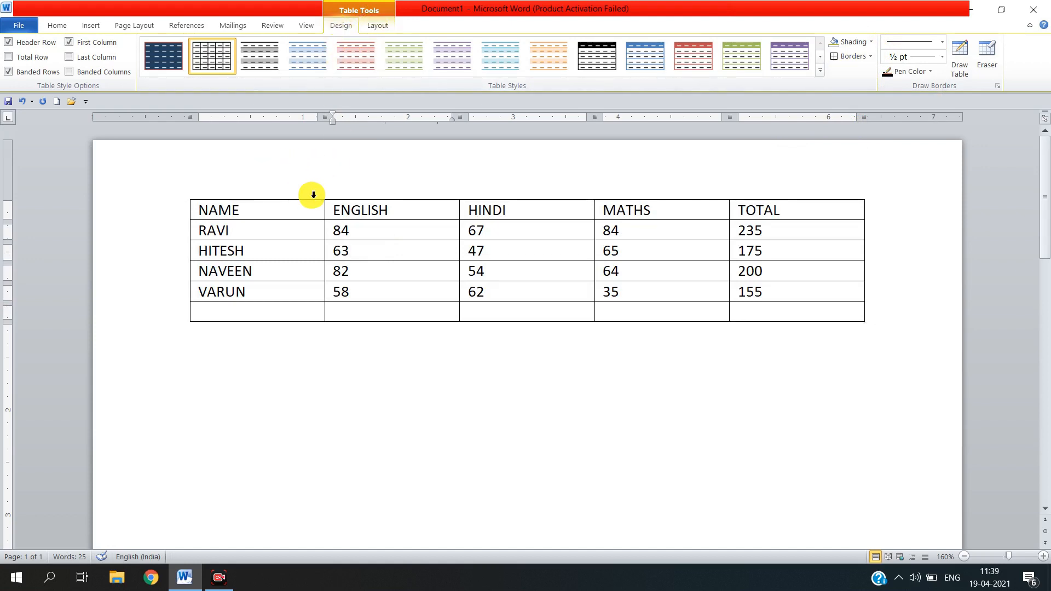
# - Use Select Cell to select the ENGLISH mark in the table's third row
pyautogui.click(379, 25)
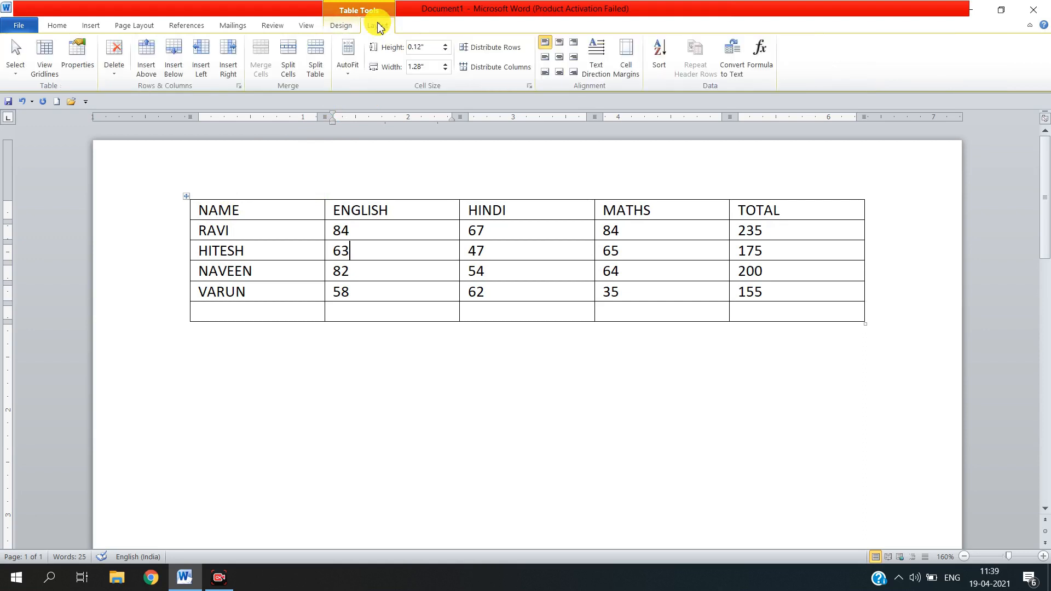
pyautogui.click(17, 70)
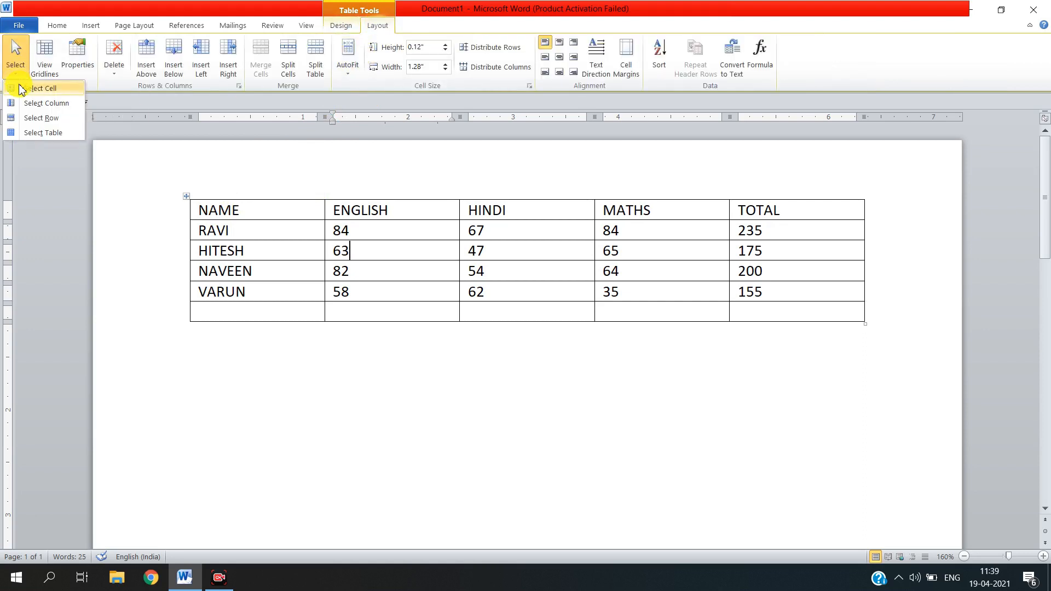
pyautogui.click(21, 90)
# - Select the HINDI mark cell in the table's second row, followed by the whole HINDI column
pyautogui.click(522, 231)
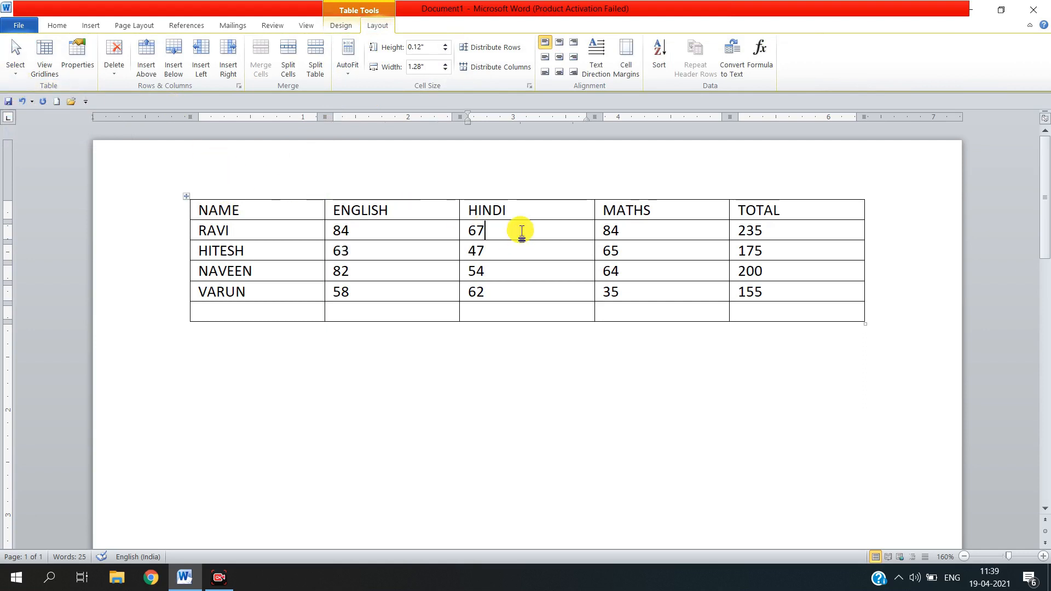
pyautogui.click(13, 65)
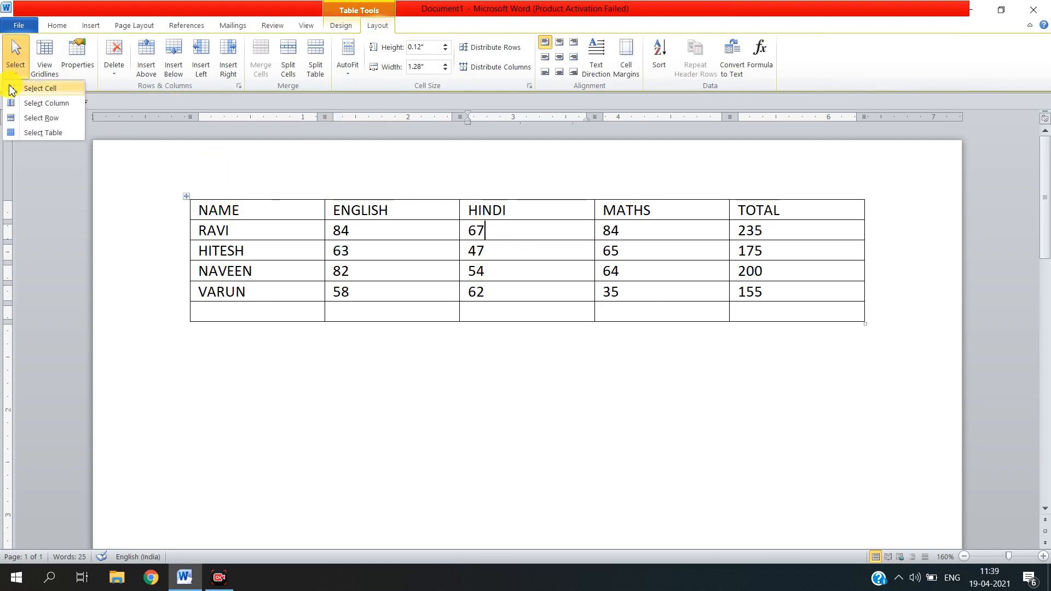
pyautogui.click(12, 89)
pyautogui.click(12, 61)
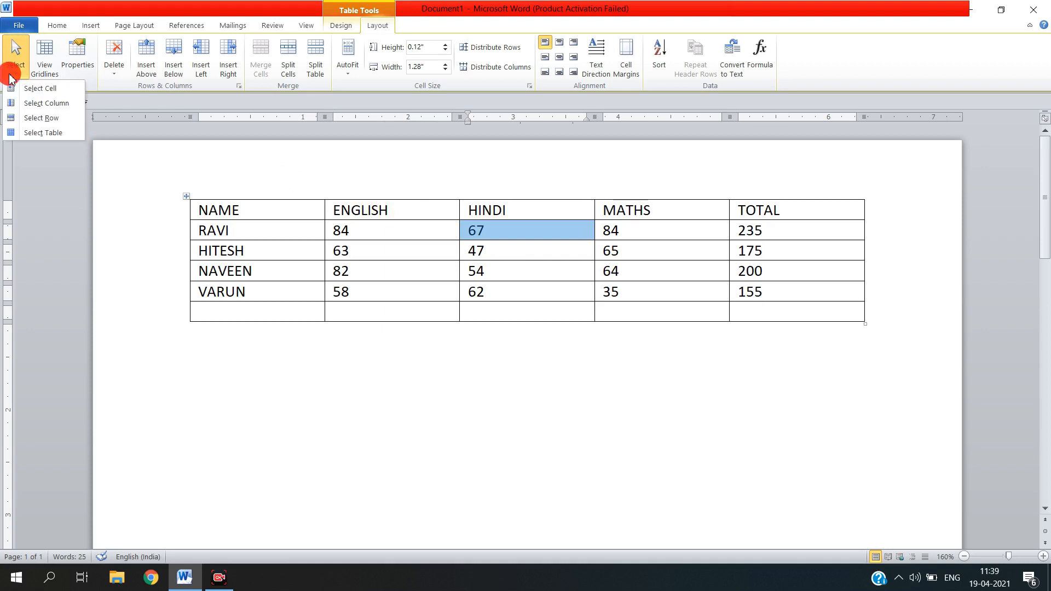
pyautogui.click(16, 103)
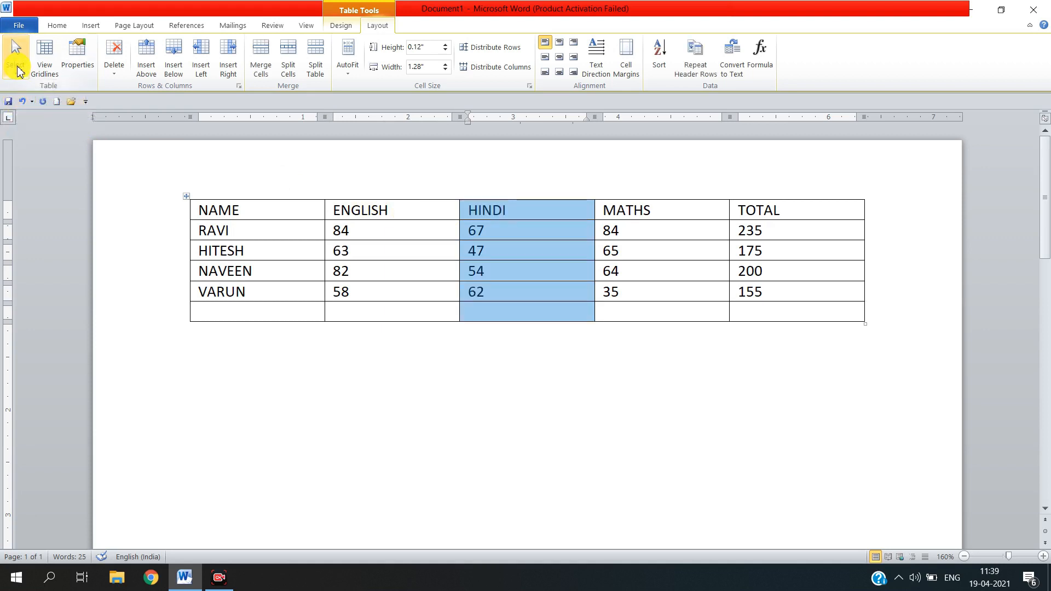
# - Select the table's entire third row with Select Row, starting from its NAME cell
pyautogui.click(426, 262)
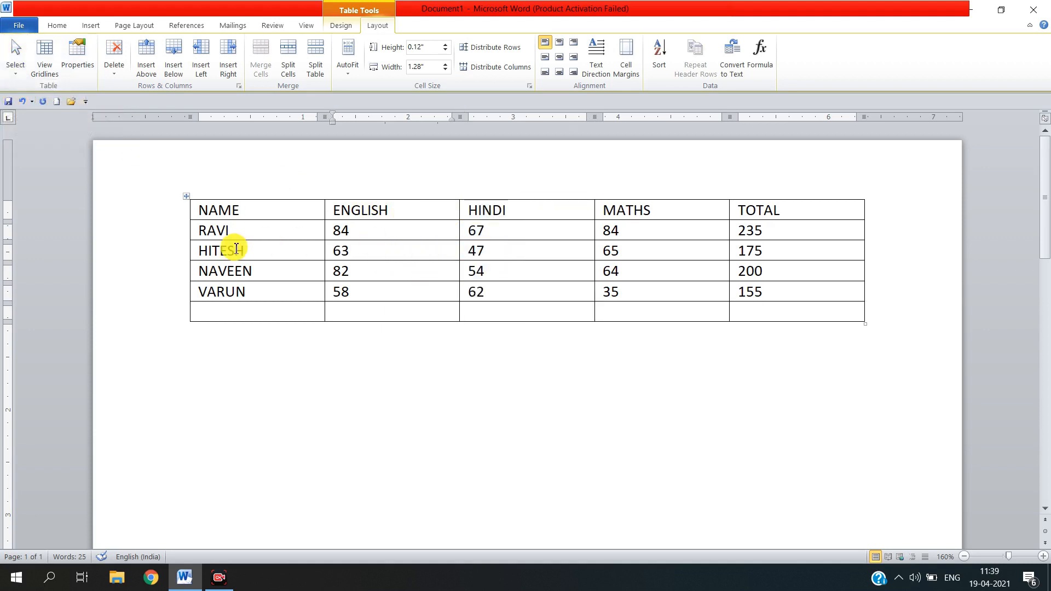
pyautogui.click(251, 250)
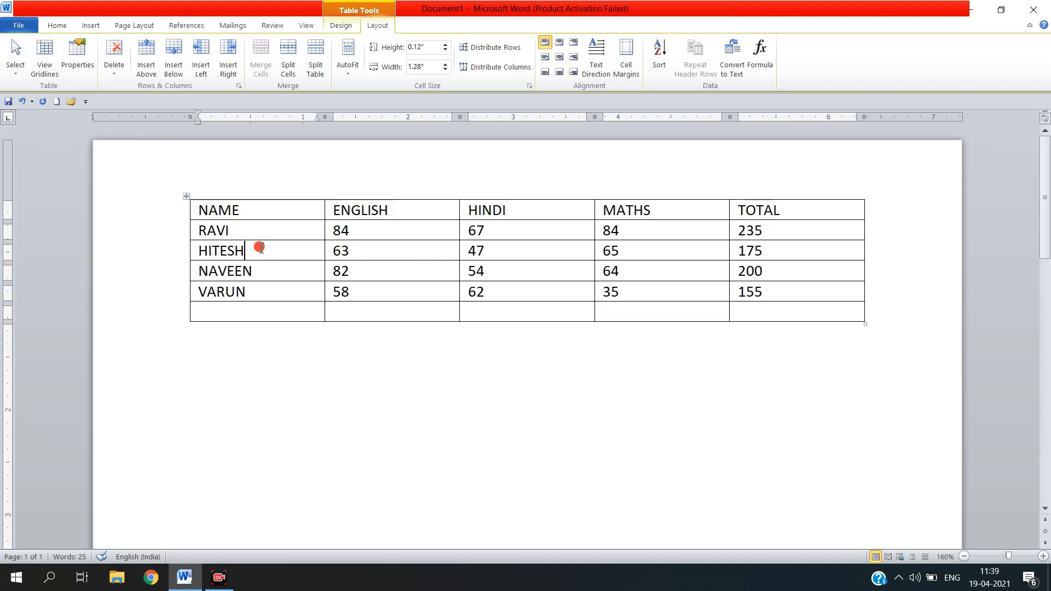
pyautogui.click(10, 78)
pyautogui.click(18, 119)
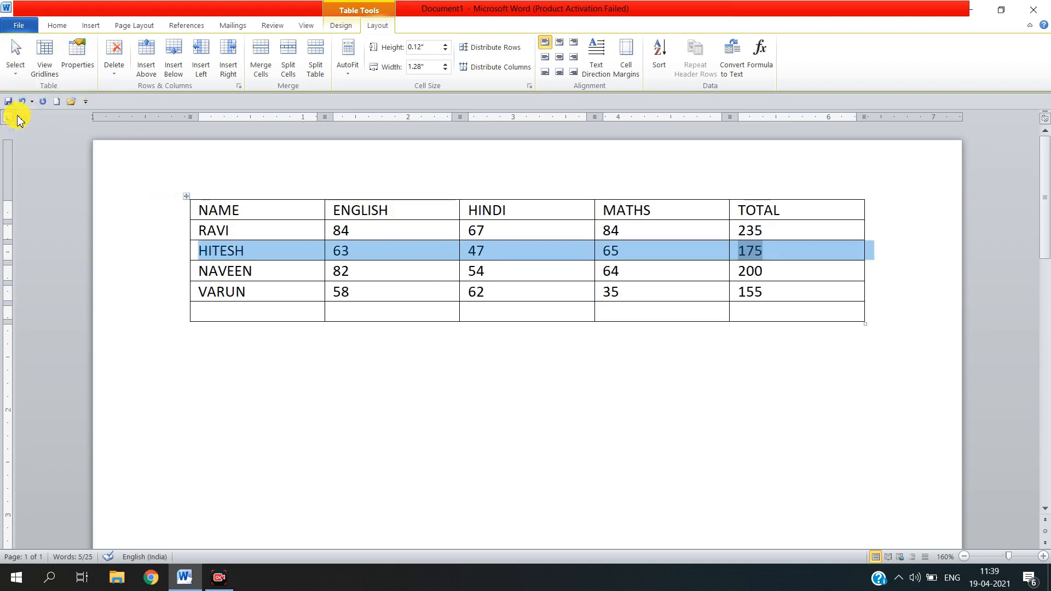
# - Open the Select options for the marks table
pyautogui.click(16, 65)
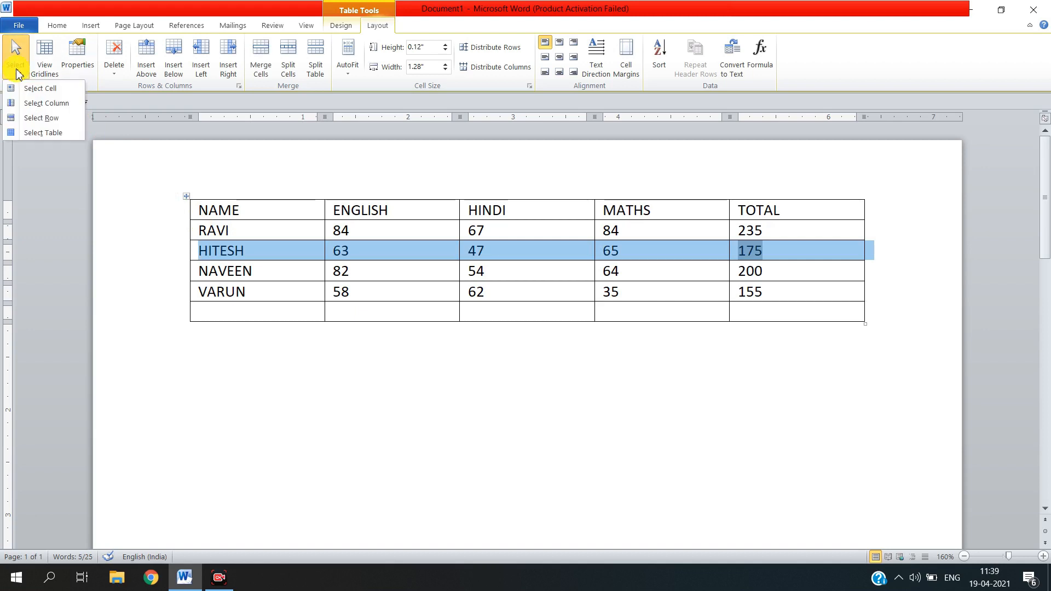
# - Select the entire marks table, clear the selection, and select the whole table again
pyautogui.click(24, 133)
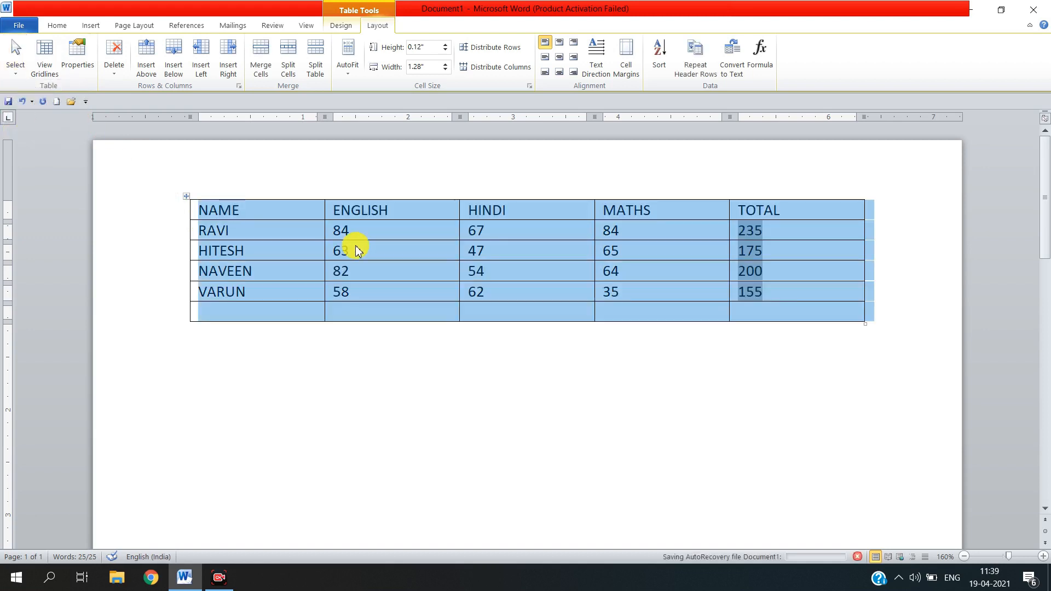
pyautogui.click(289, 210)
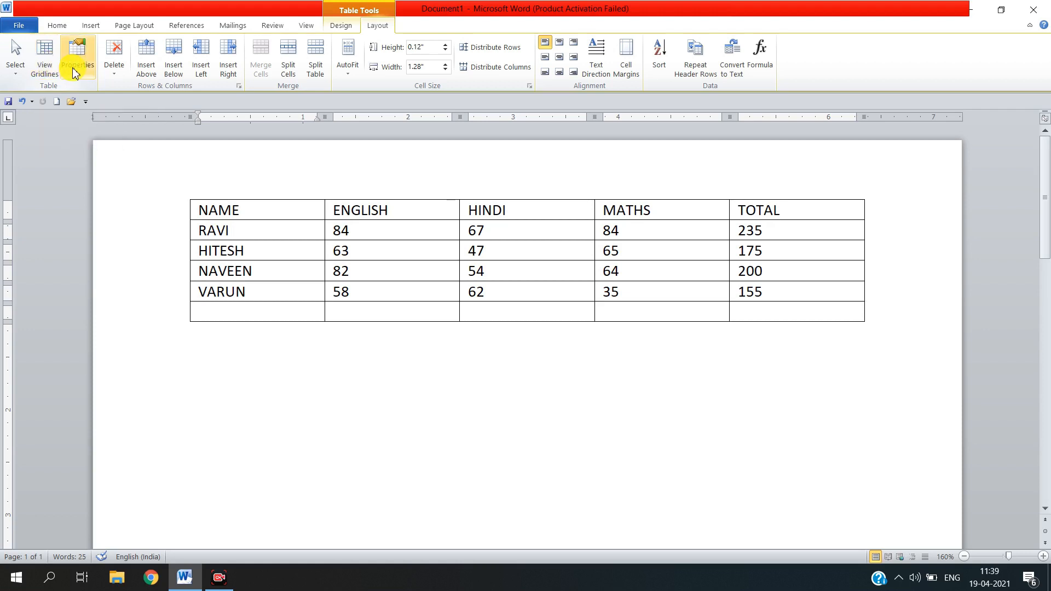
pyautogui.click(377, 242)
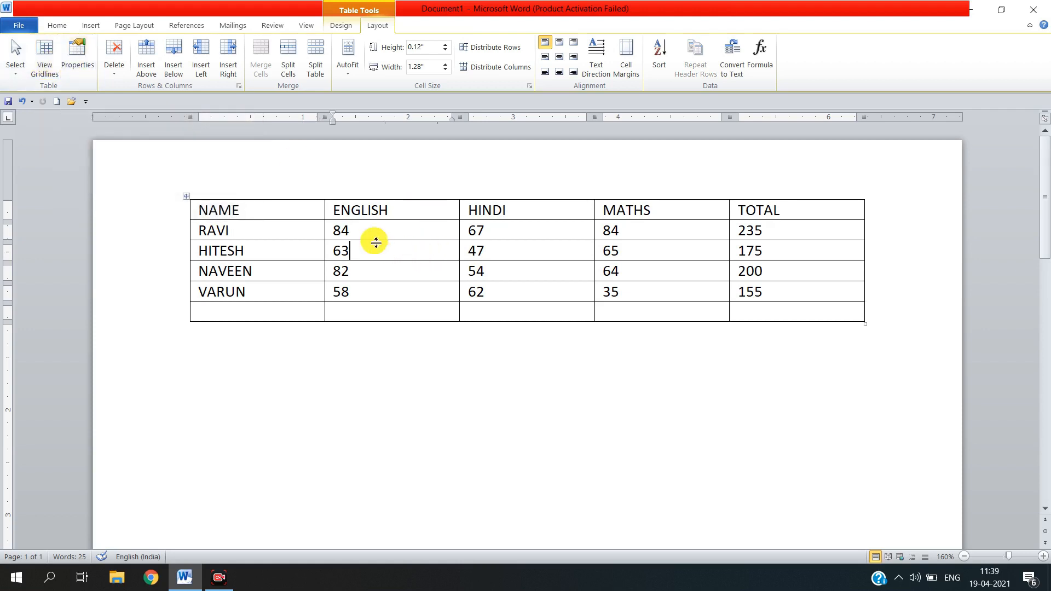
pyautogui.click(200, 208)
pyautogui.click(187, 196)
# - View the marks table's properties and dismiss them without changes
pyautogui.click(252, 262)
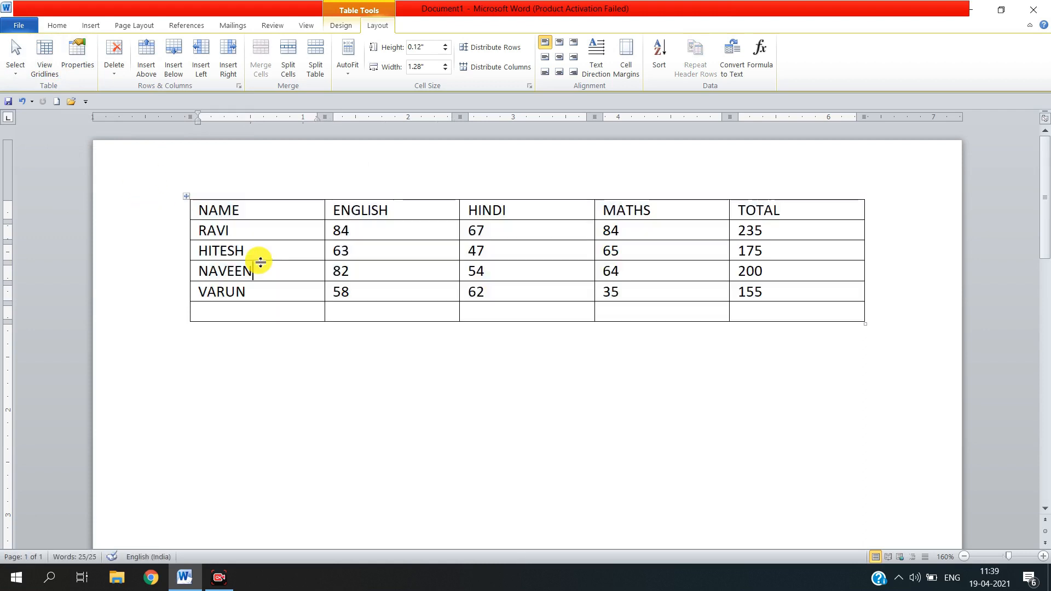
pyautogui.click(78, 57)
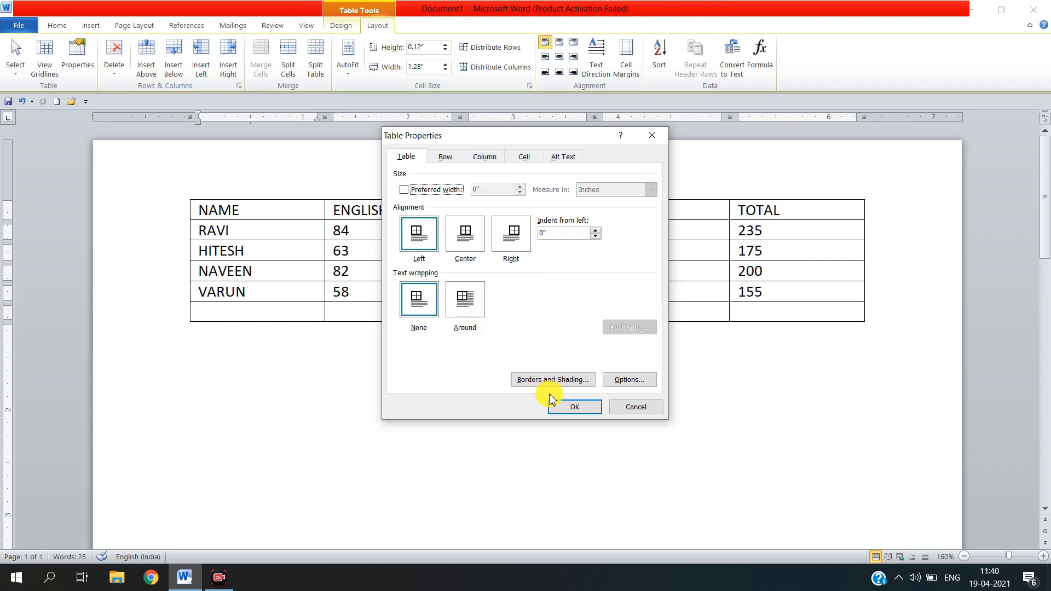
pyautogui.click(649, 411)
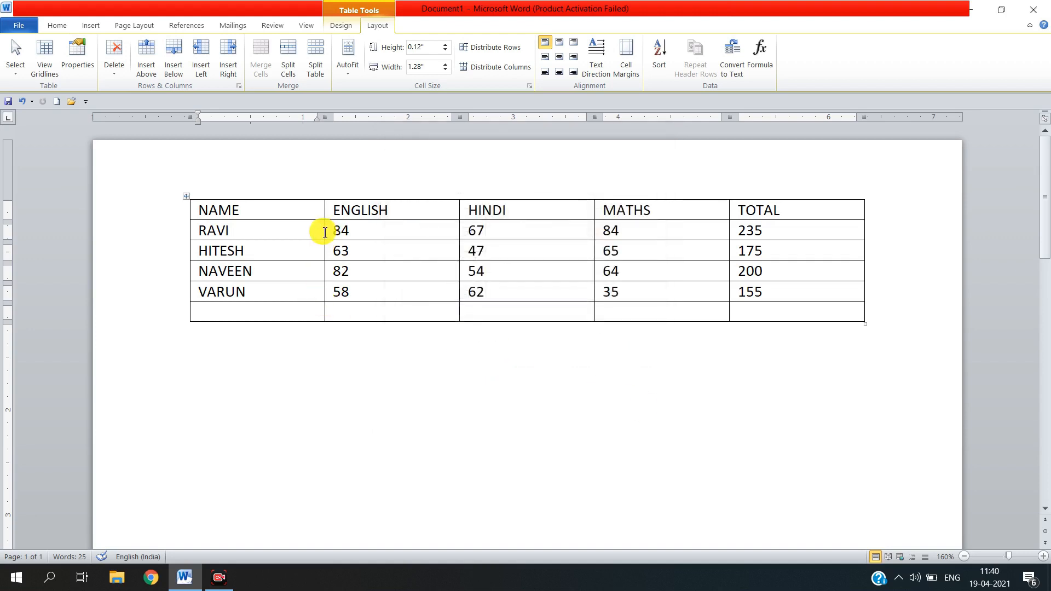
# - Narrow all five columns of the marks table to fit their text, with NAME about 0.83" and ENGLISH about 0.69" wide
pyautogui.moveTo(325, 234); pyautogui.dragTo(277, 233)
pyautogui.moveTo(461, 229); pyautogui.dragTo(349, 230)
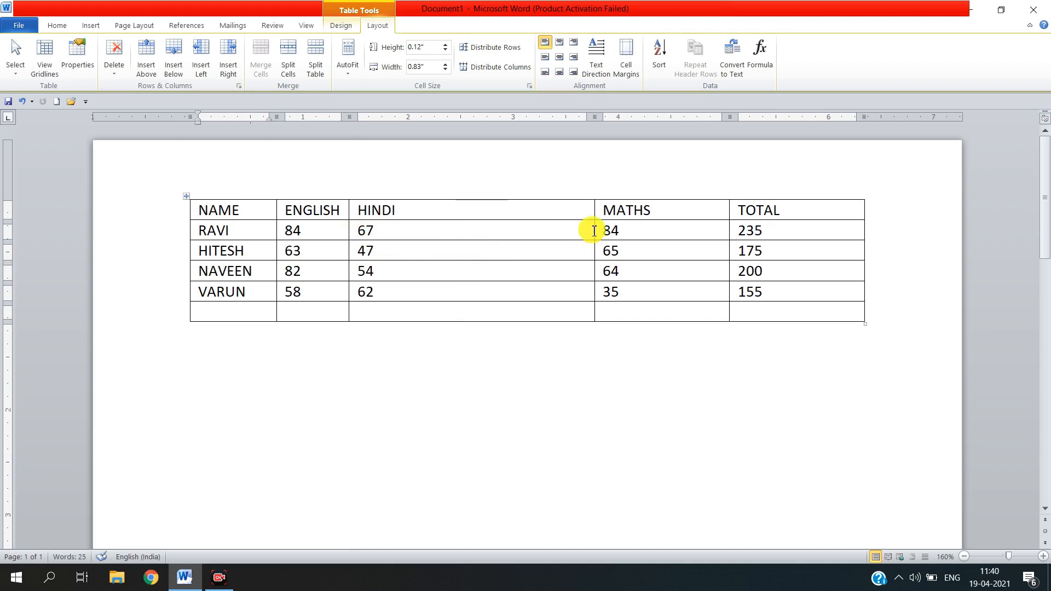
pyautogui.moveTo(595, 230); pyautogui.dragTo(408, 228)
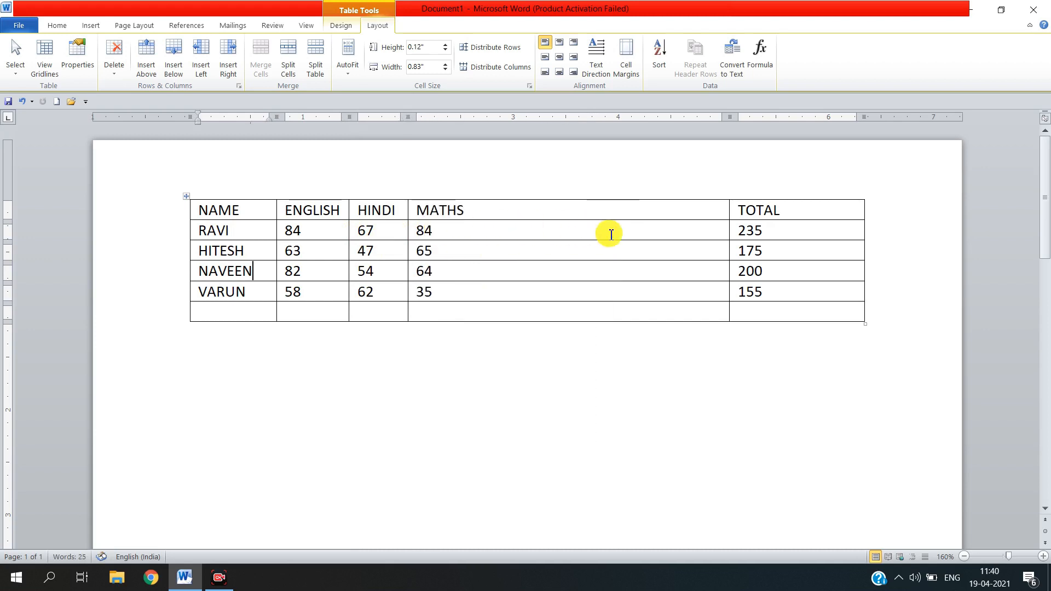
pyautogui.moveTo(730, 230); pyautogui.dragTo(474, 234)
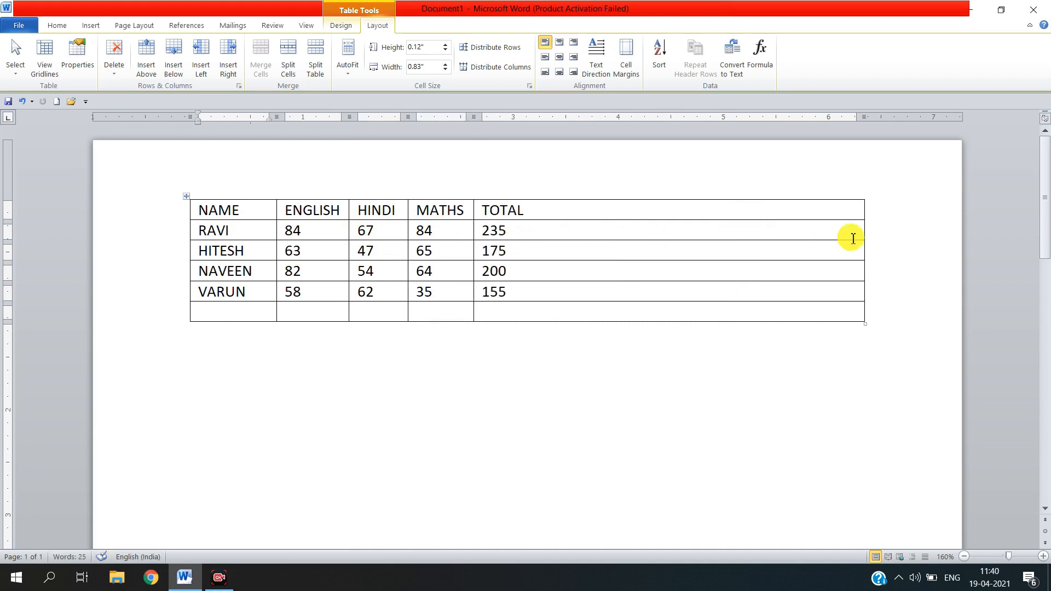
pyautogui.moveTo(867, 230); pyautogui.dragTo(533, 232)
# - Generate sample paragraphs directly below the marks table with =RAND()
pyautogui.click(263, 335)
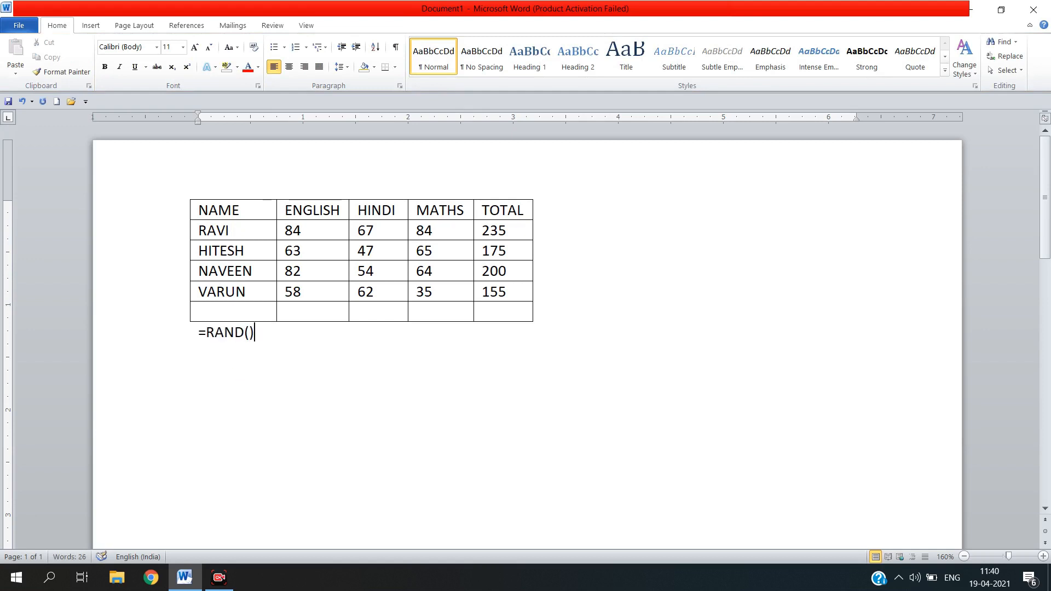
pyautogui.press('Return')
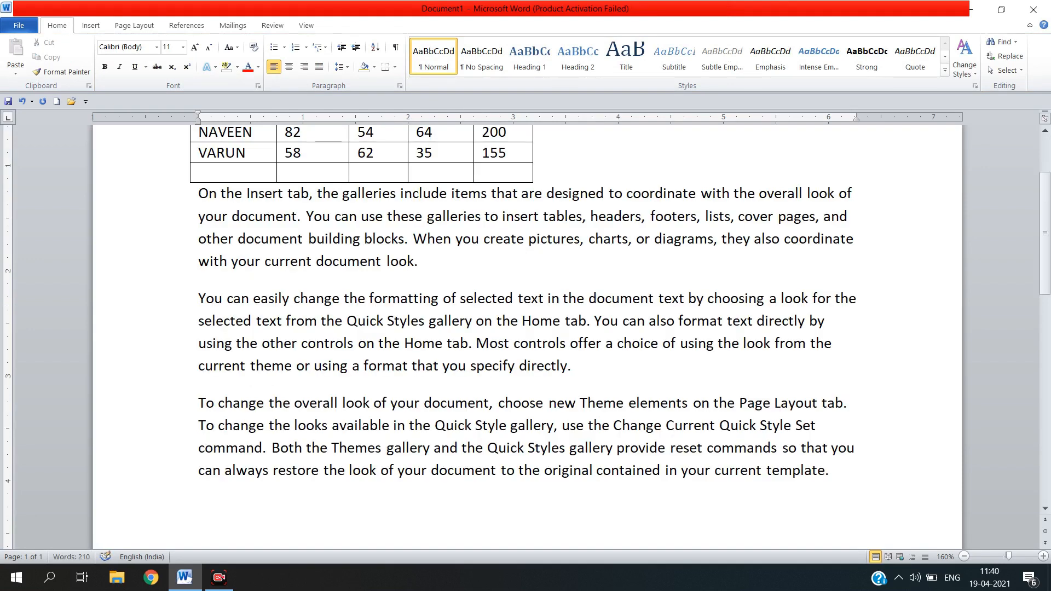
pyautogui.scroll(3, 269, 383)
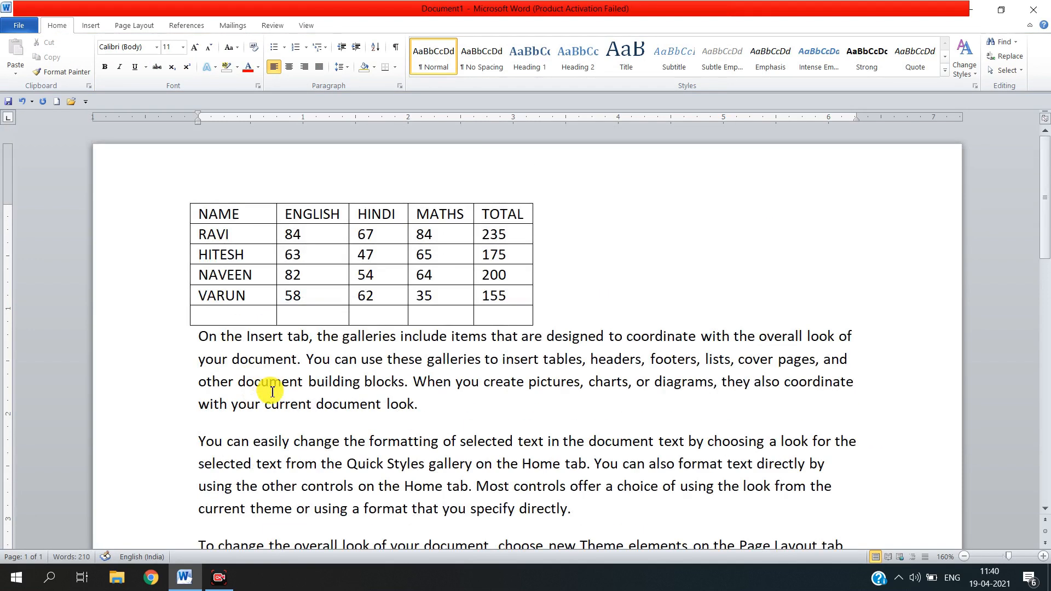
# - Set the whole marks table's alignment on the page to Center in its table properties
pyautogui.click(284, 258)
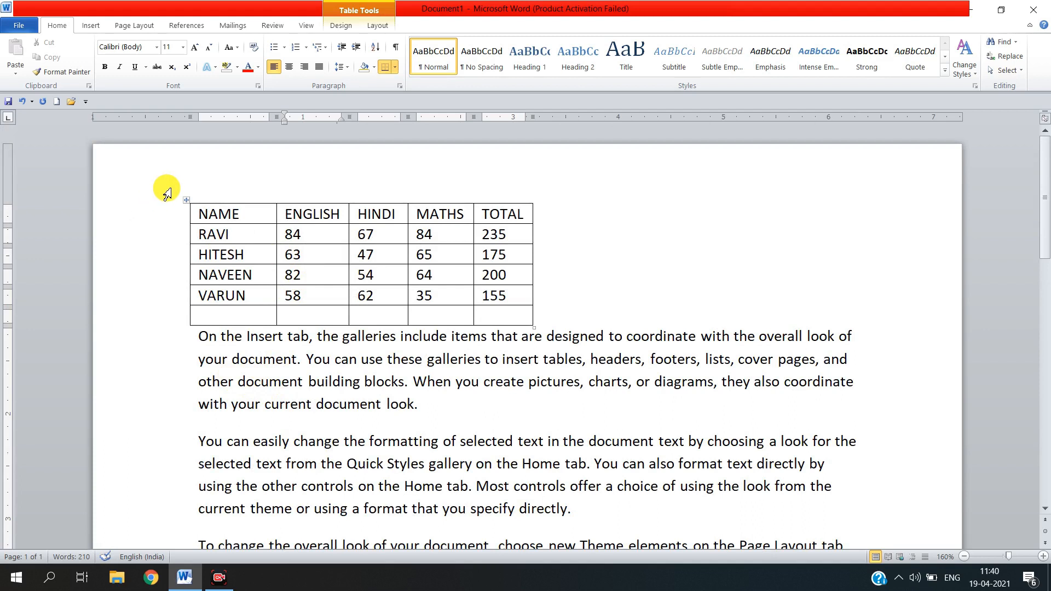
pyautogui.click(186, 200)
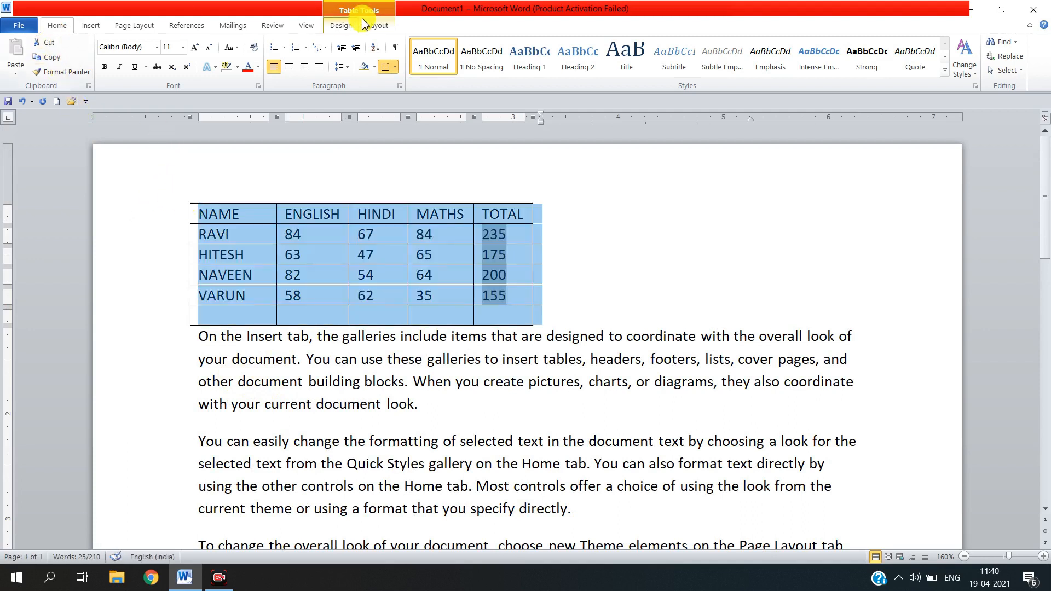
pyautogui.click(378, 25)
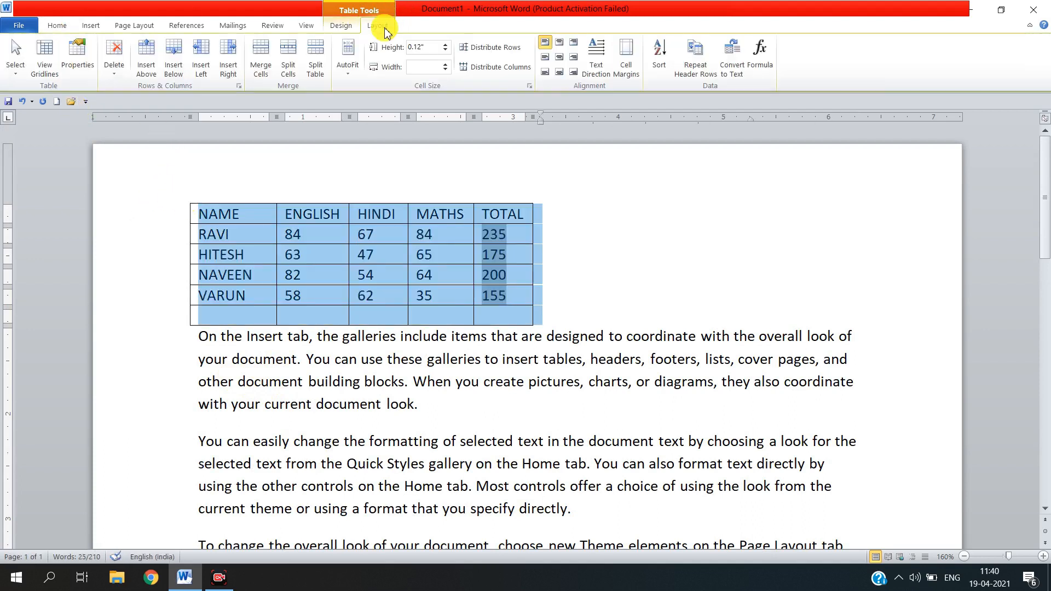
pyautogui.click(74, 61)
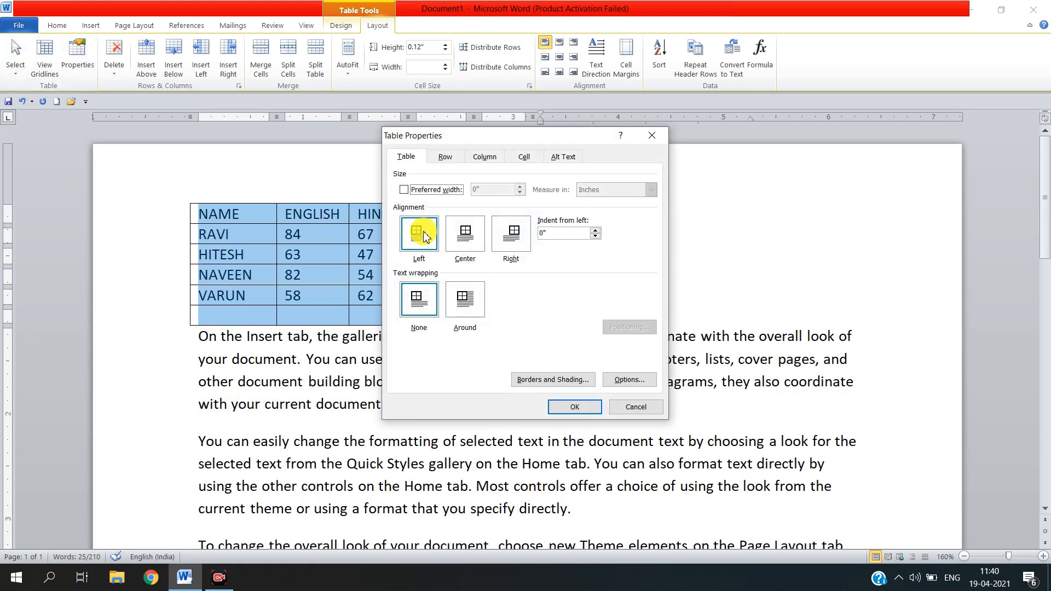
pyautogui.click(462, 235)
pyautogui.click(574, 407)
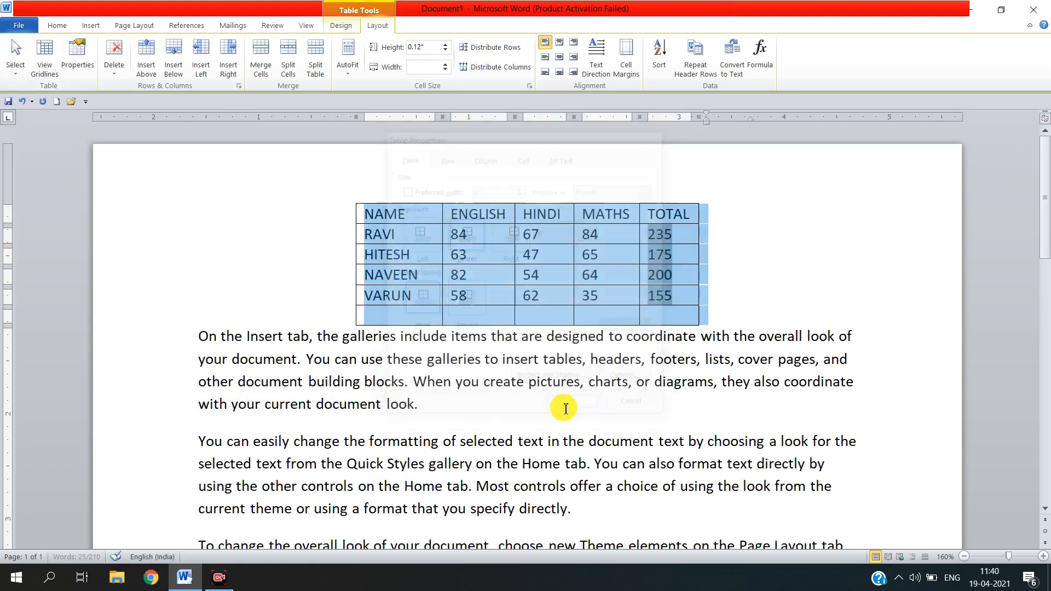
# - Set the marks table's alignment to Right in its table properties
pyautogui.click(76, 59)
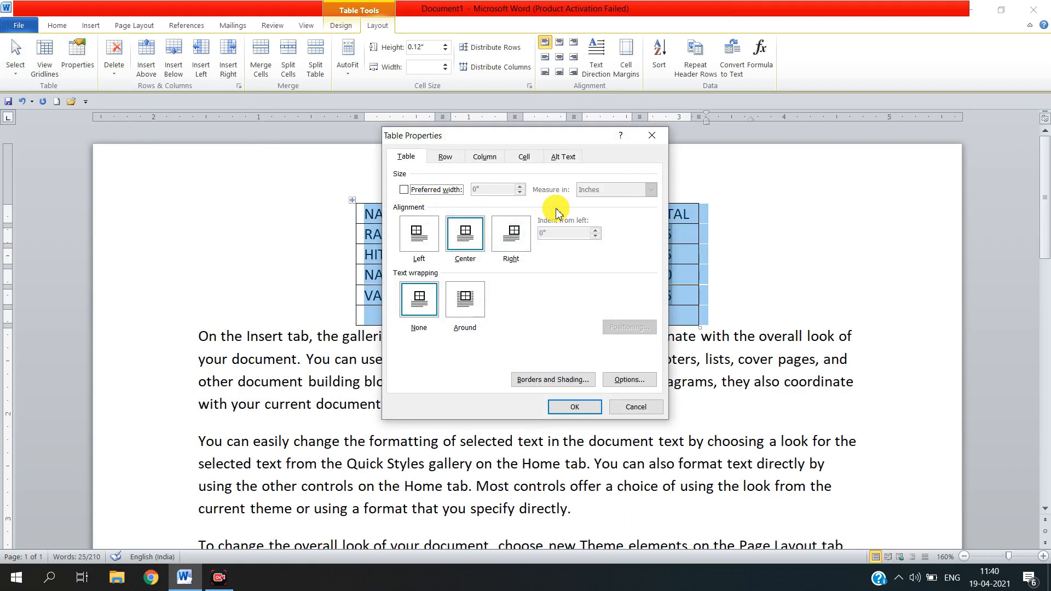
pyautogui.click(508, 241)
pyautogui.click(567, 407)
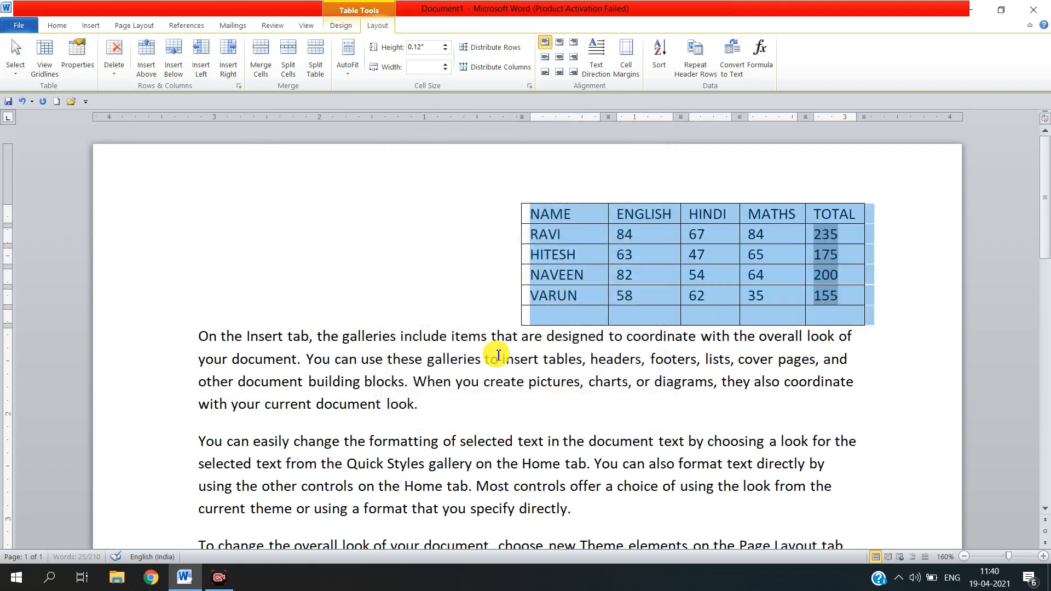
# - Set the marks table's alignment back to Left and deselect the table
pyautogui.click(77, 59)
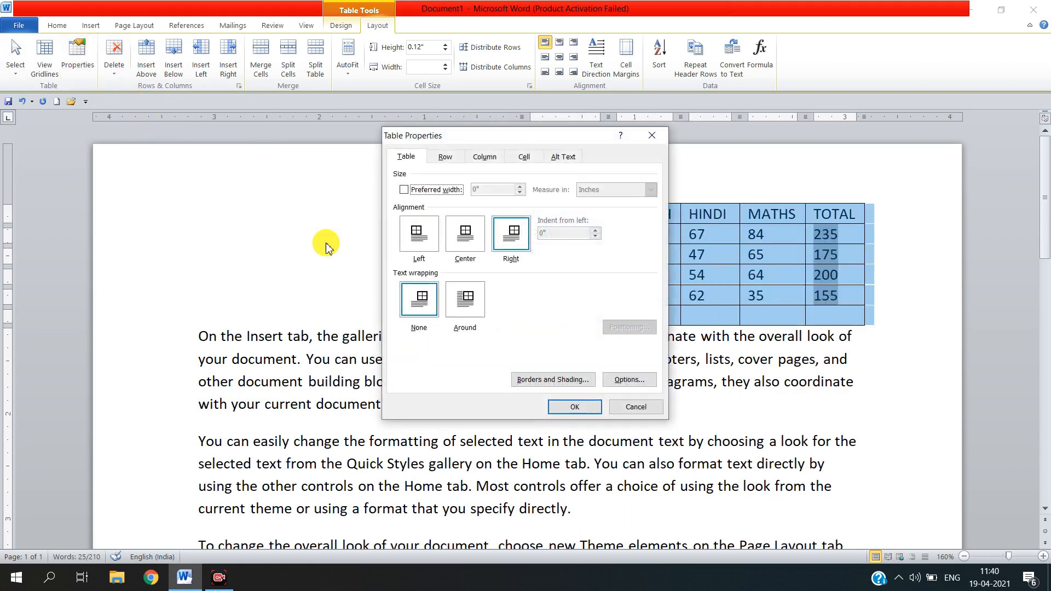
pyautogui.click(419, 232)
pyautogui.click(567, 406)
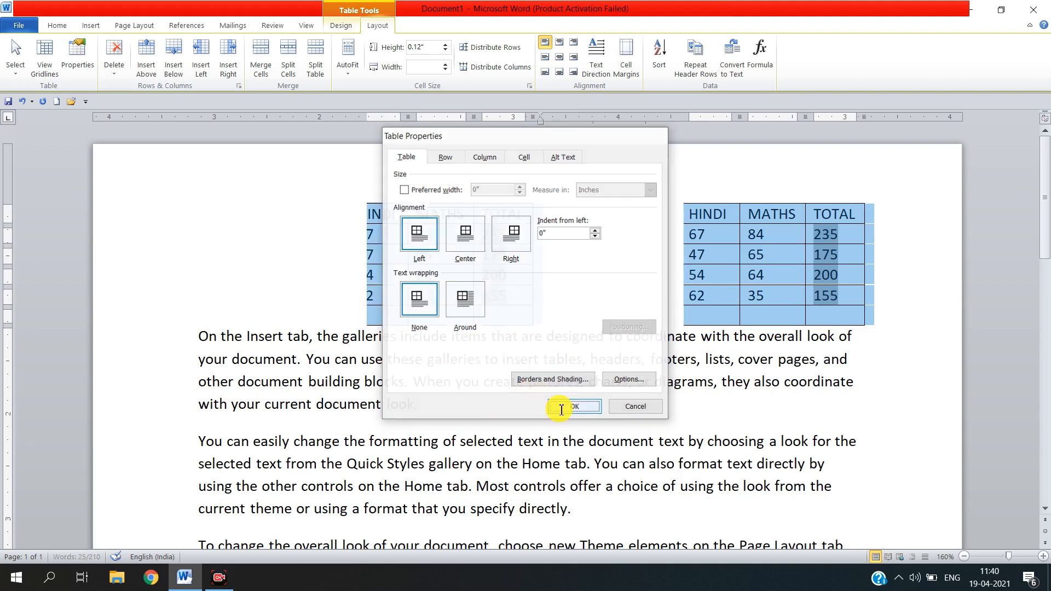
pyautogui.click(496, 382)
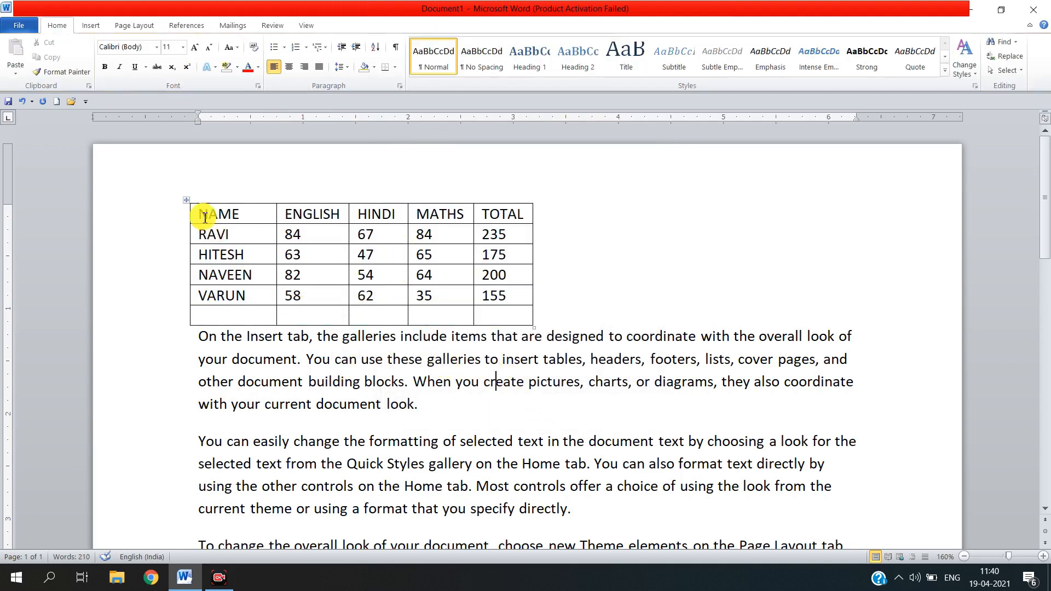
# - Set the whole marks table's text wrapping to Around so the paragraphs flow beside it
pyautogui.click(184, 201)
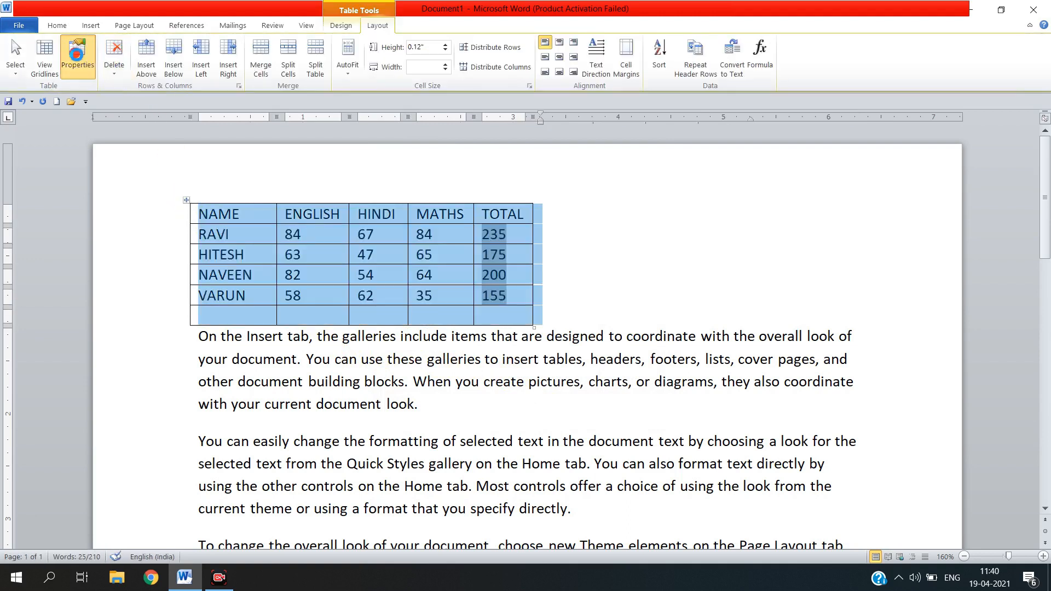
pyautogui.click(78, 54)
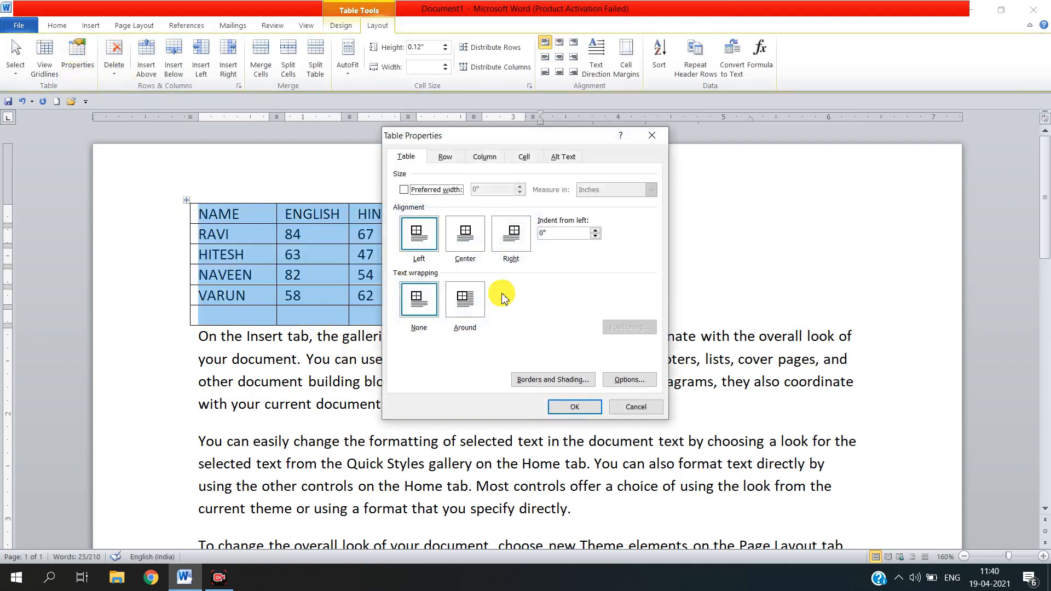
pyautogui.click(464, 299)
pyautogui.click(575, 407)
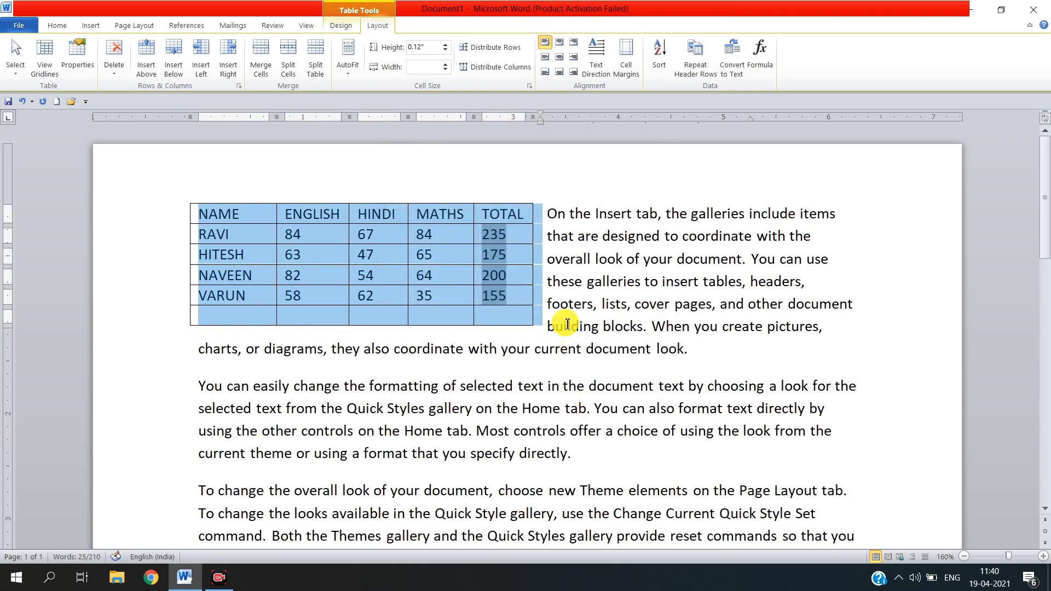
pyautogui.click(596, 305)
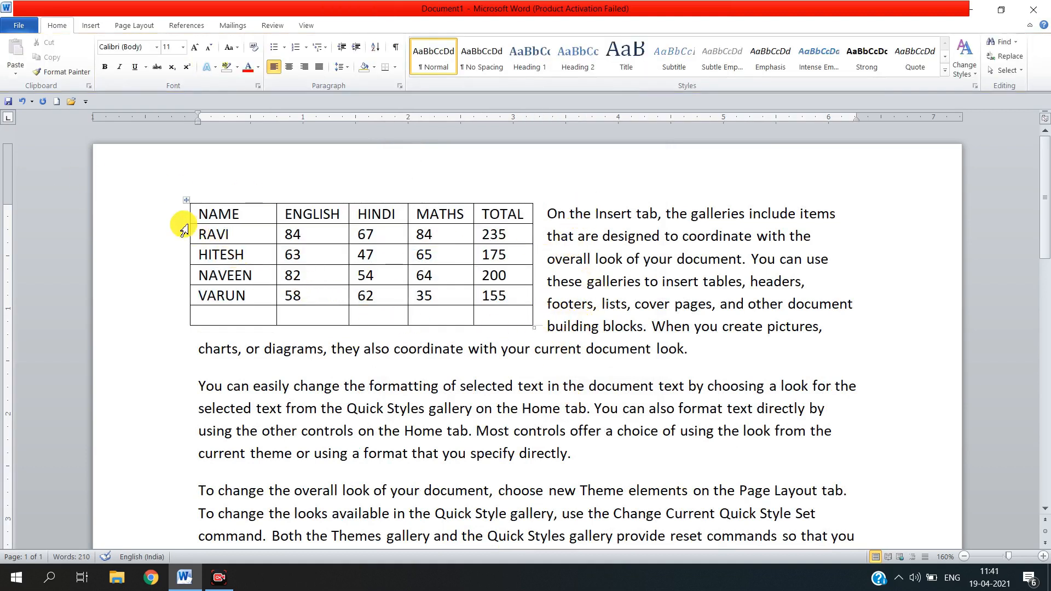
# - Set the marks table's text wrapping back to None and deselect the table
pyautogui.click(186, 204)
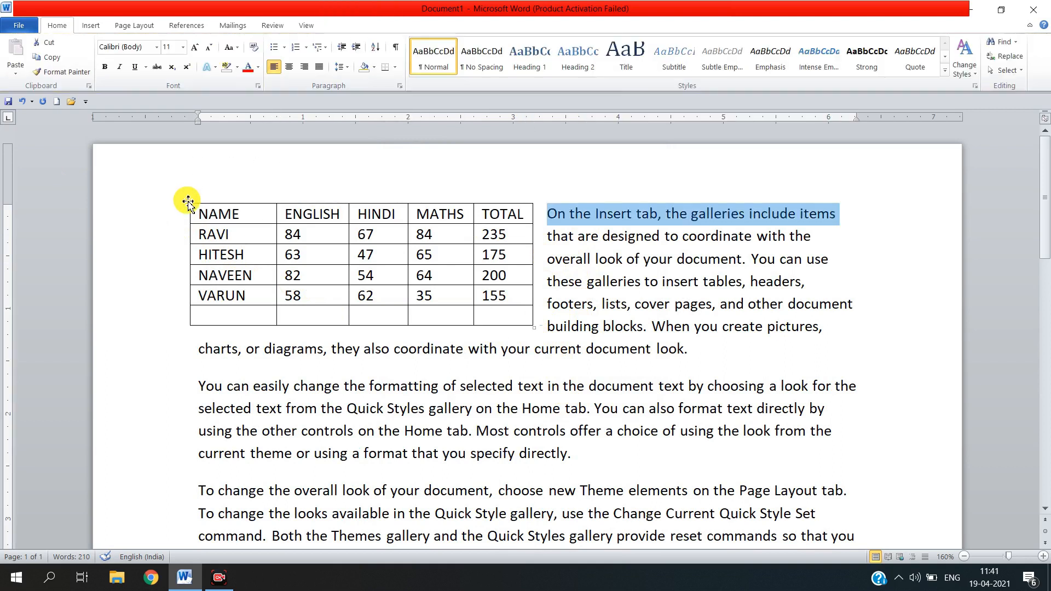
pyautogui.click(77, 54)
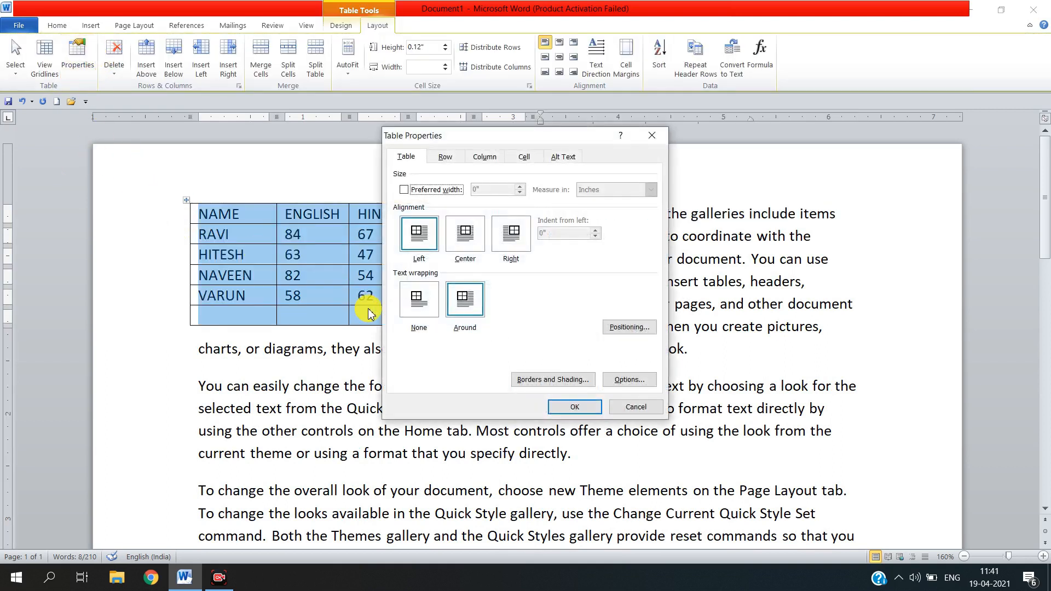
pyautogui.click(428, 311)
pyautogui.click(564, 405)
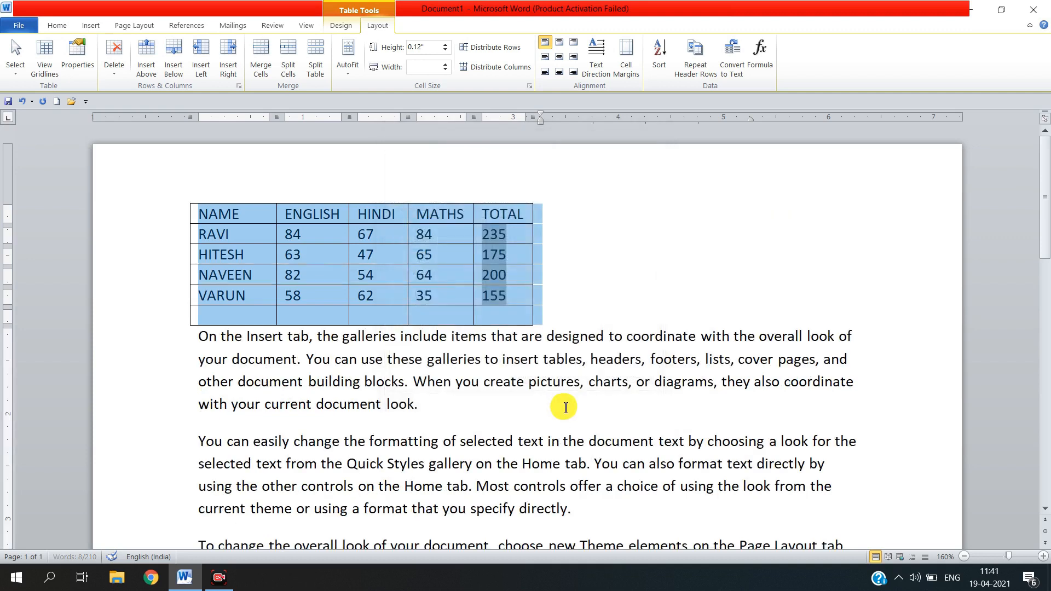
pyautogui.click(549, 383)
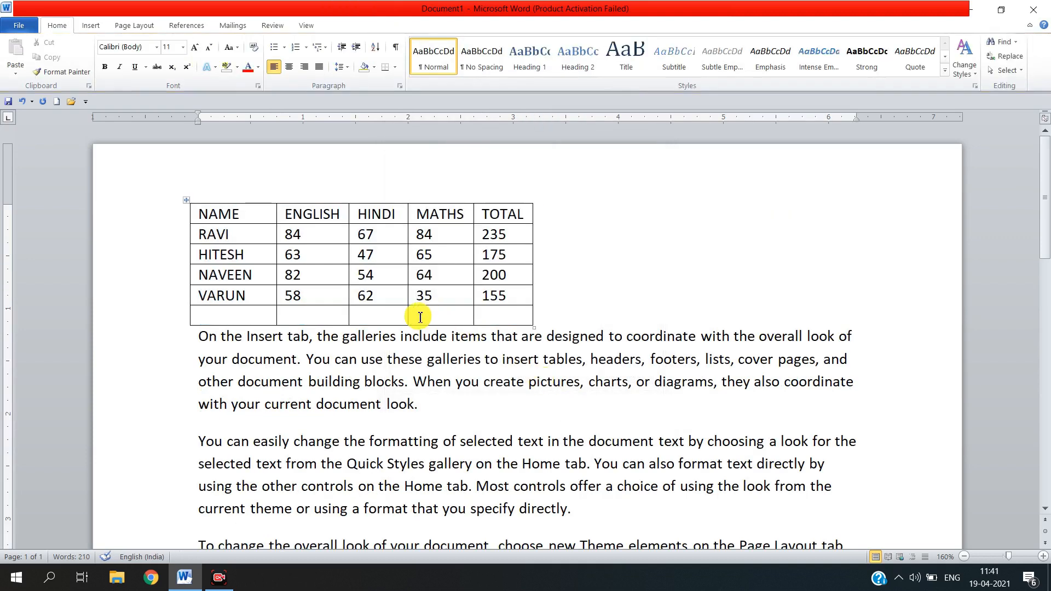
pyautogui.click(346, 269)
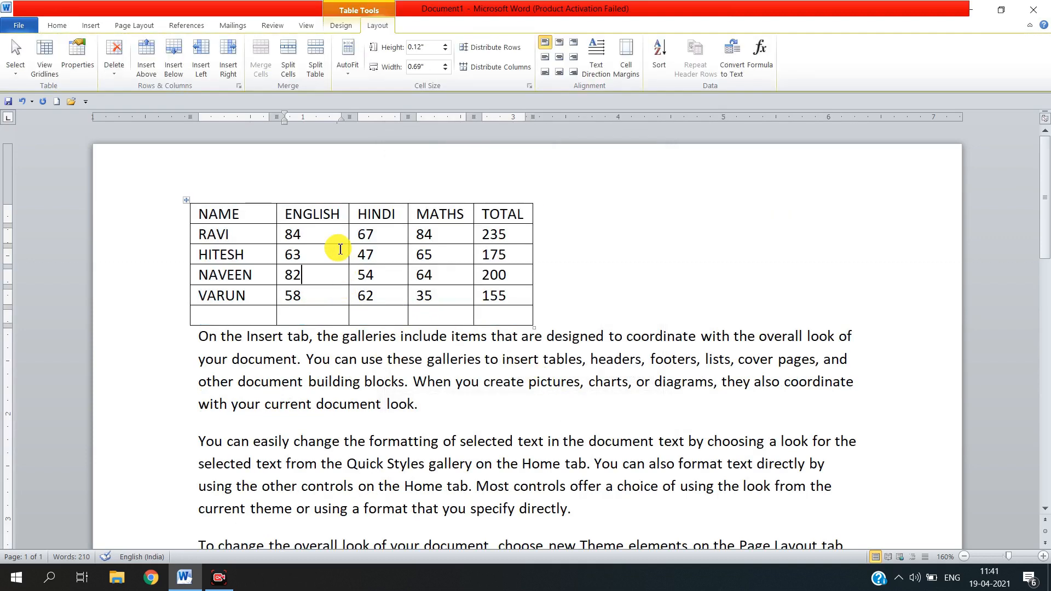
pyautogui.click(342, 381)
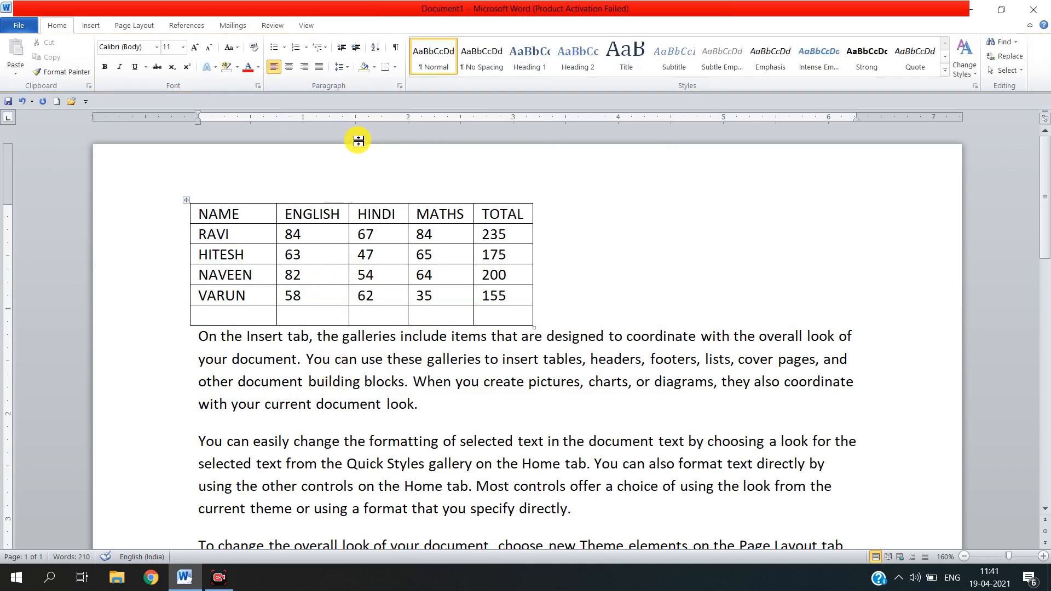
pyautogui.click(303, 256)
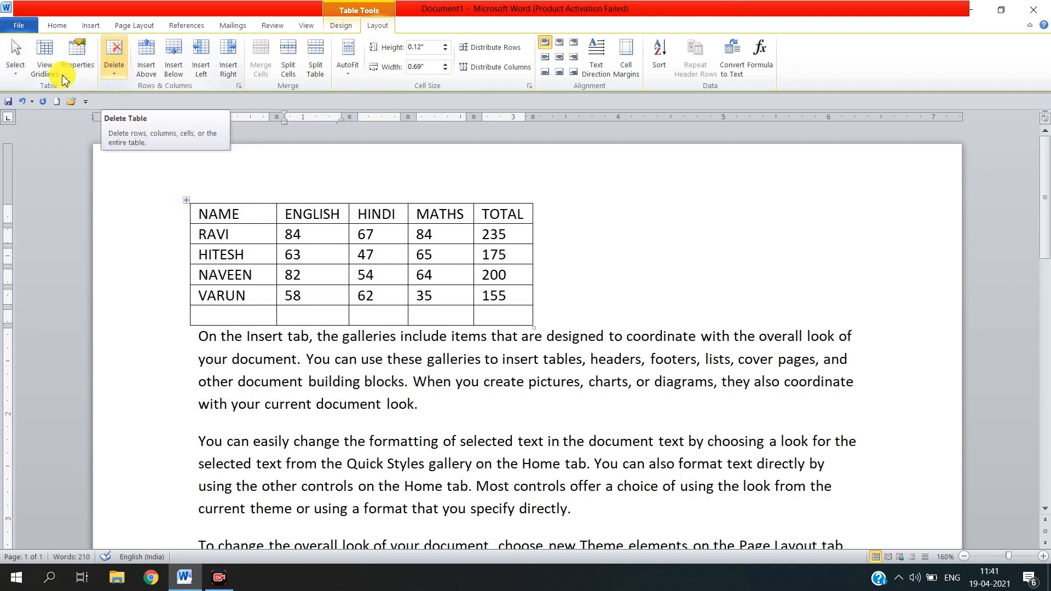
pyautogui.click(115, 74)
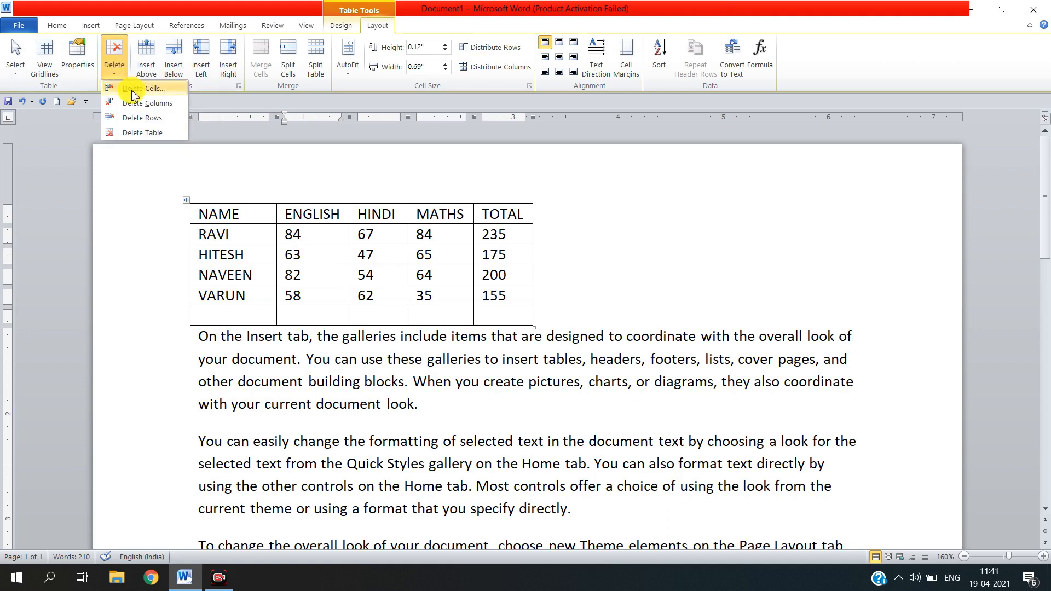
pyautogui.click(257, 256)
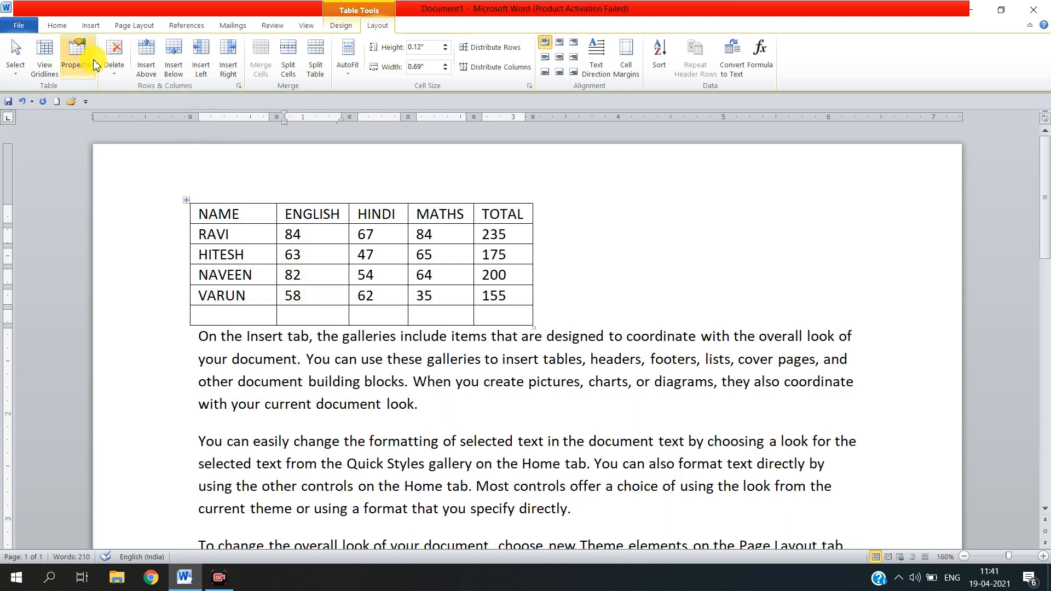
# - Delete the cell in the table's third row under ENGLISH with the Shift cells left option, and undo the deletion
pyautogui.click(114, 70)
pyautogui.click(129, 89)
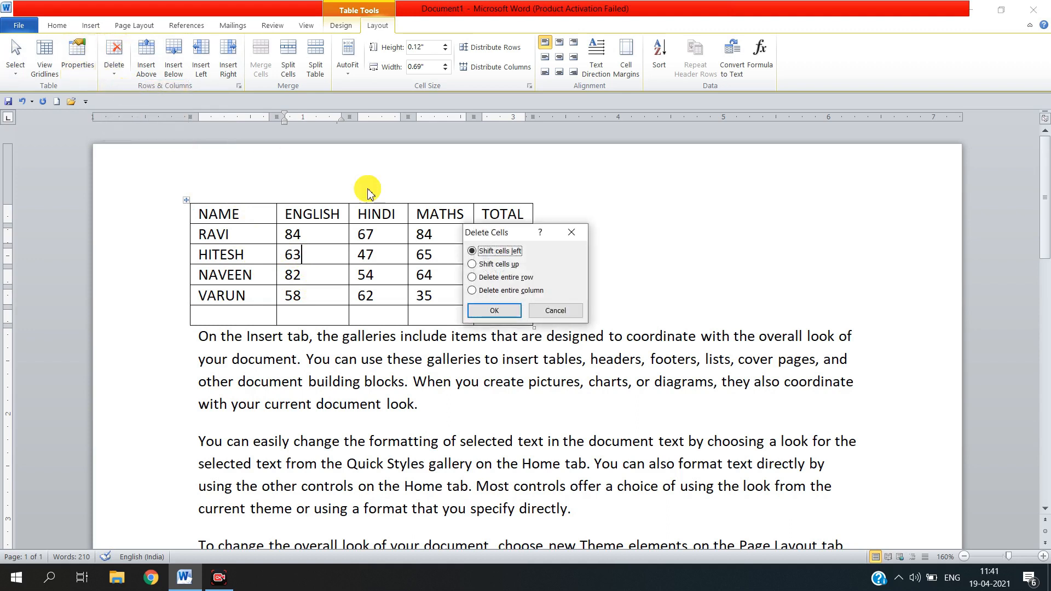
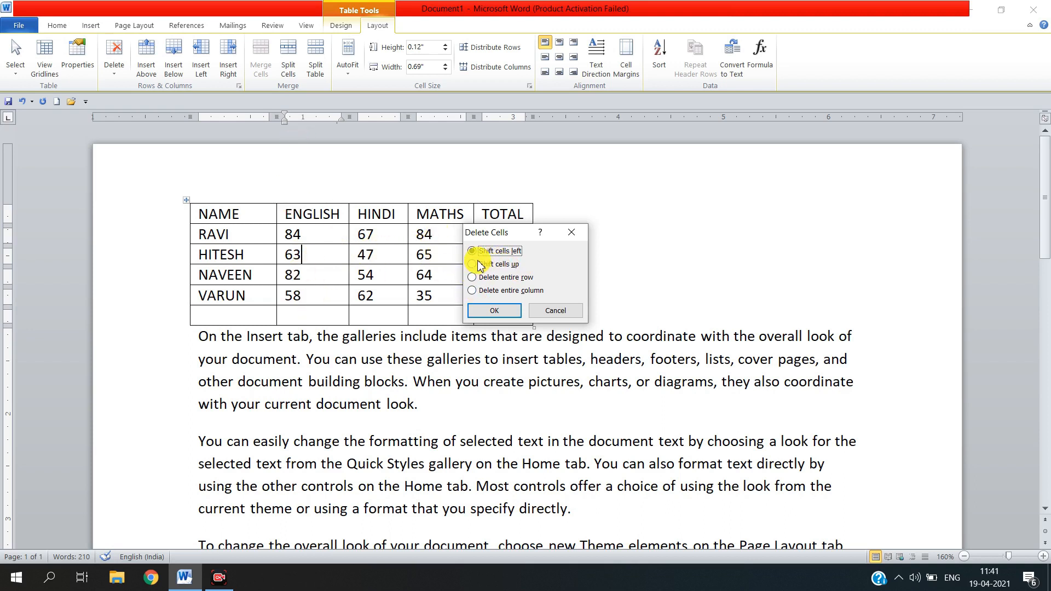
pyautogui.click(494, 310)
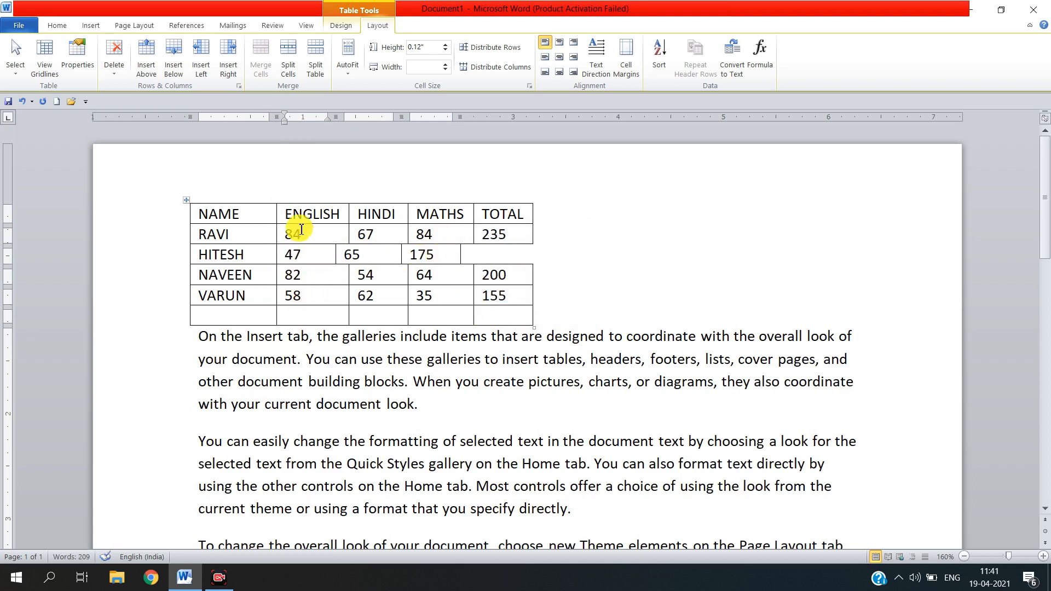
pyautogui.hotkey('ctrl', 'z')
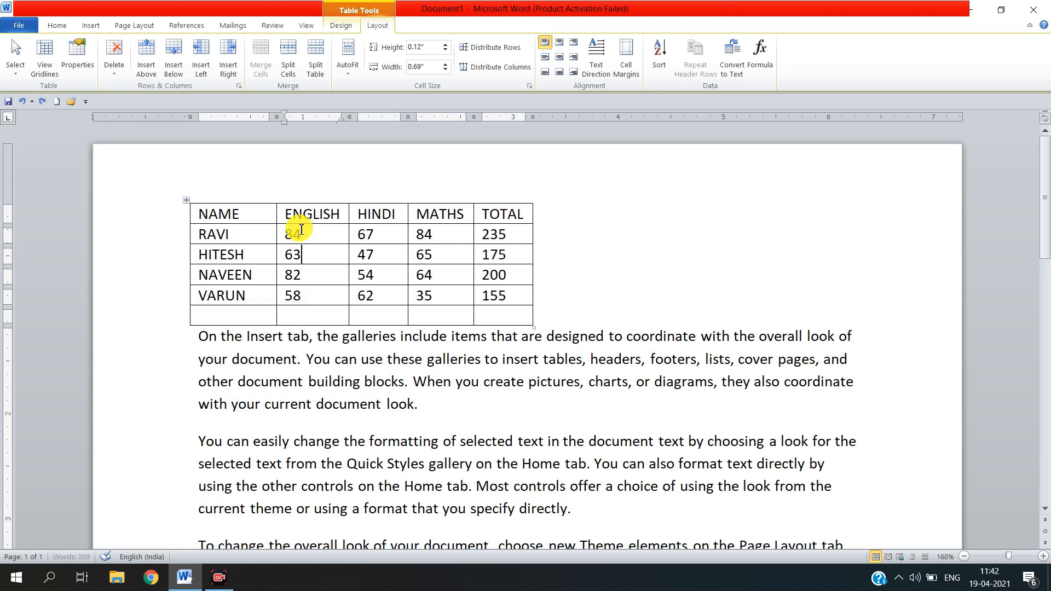
# - Delete the HINDI column from the marks table and undo the deletion
pyautogui.click(115, 61)
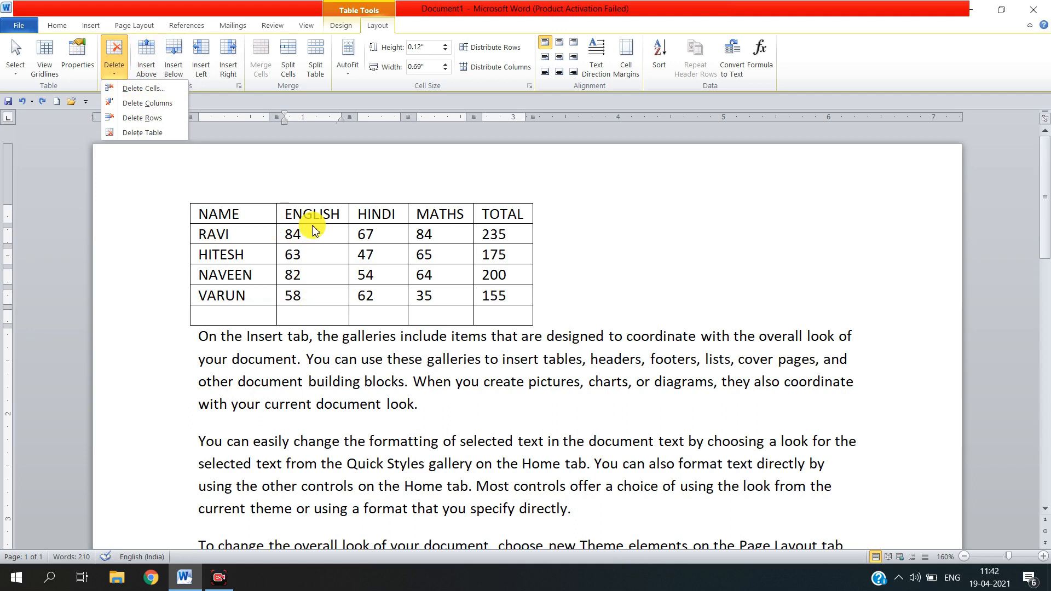
pyautogui.click(364, 236)
pyautogui.click(371, 295)
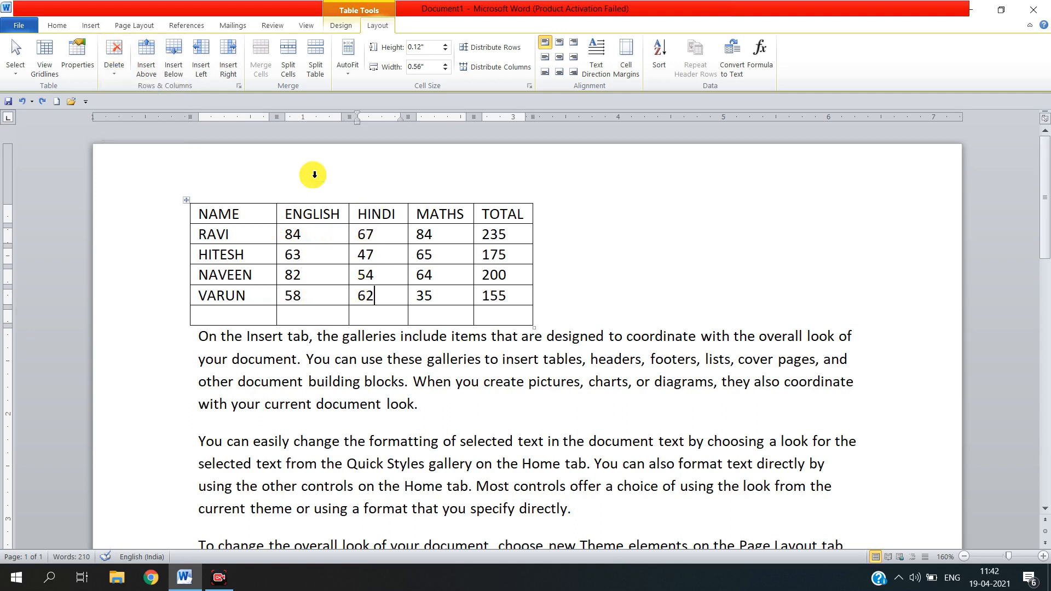
pyautogui.click(115, 61)
pyautogui.click(128, 104)
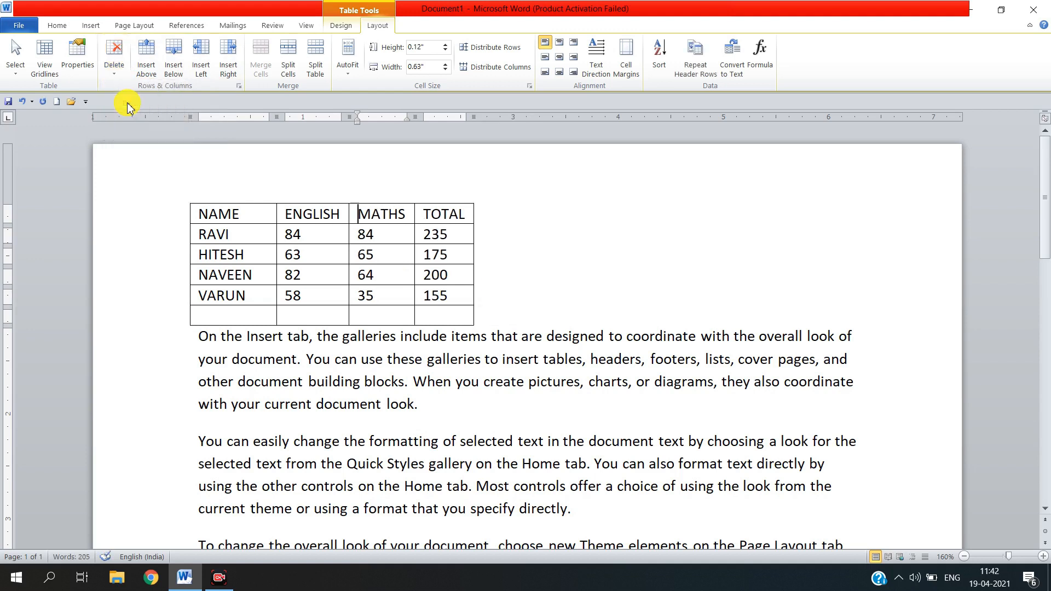
pyautogui.hotkey('ctrl', 'z')
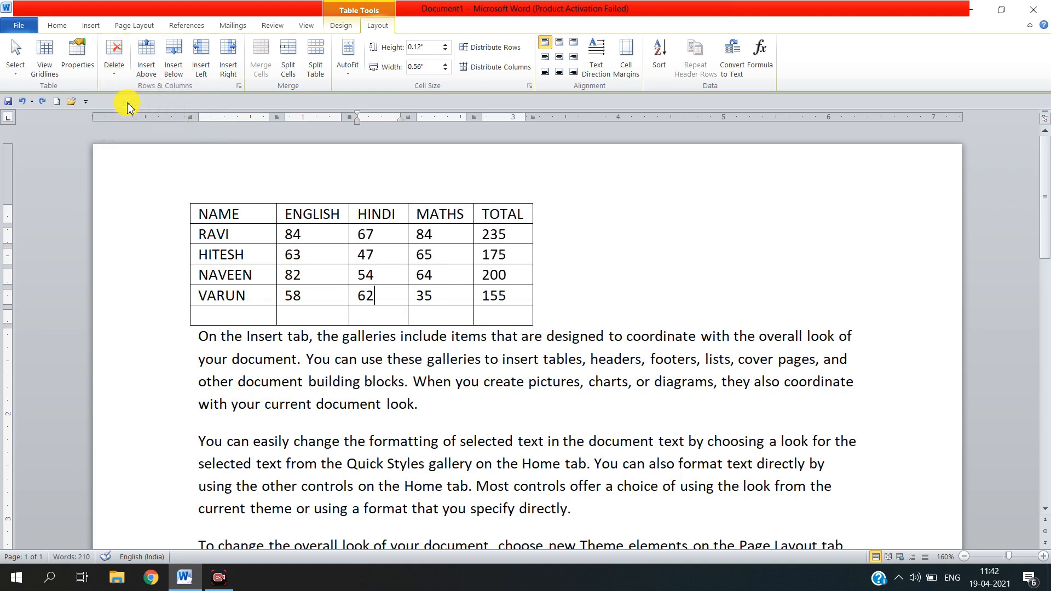
# - Delete the table's fourth row and its empty last row, and undo both row deletions
pyautogui.click(227, 280)
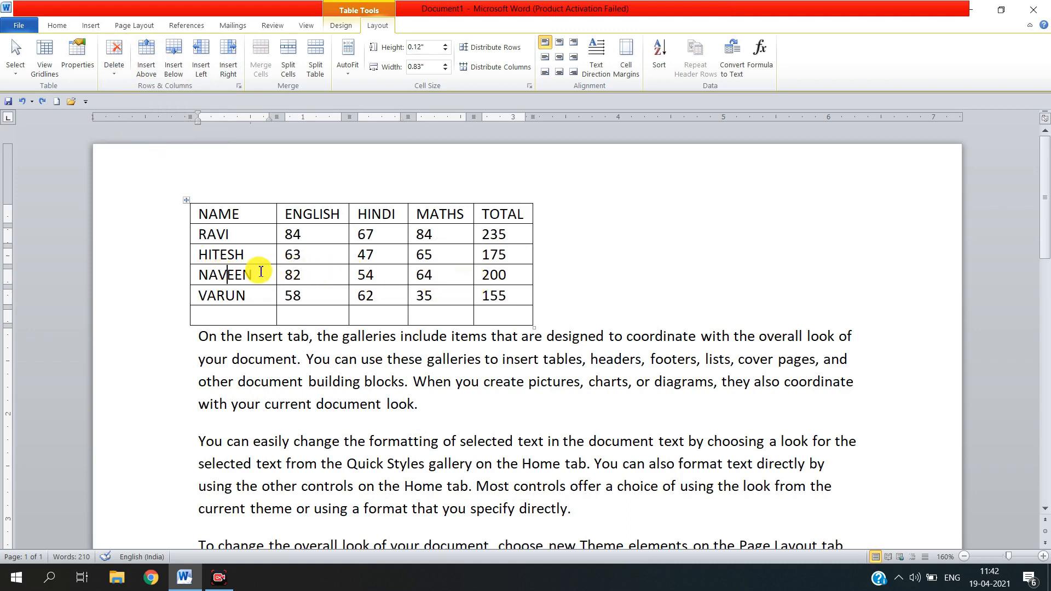
pyautogui.click(114, 61)
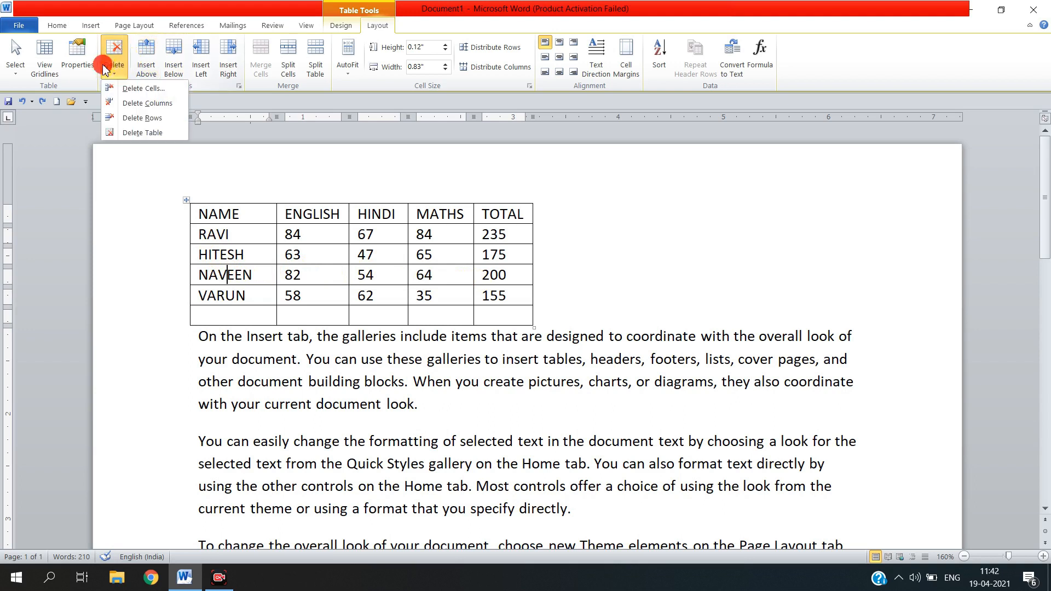
pyautogui.click(126, 119)
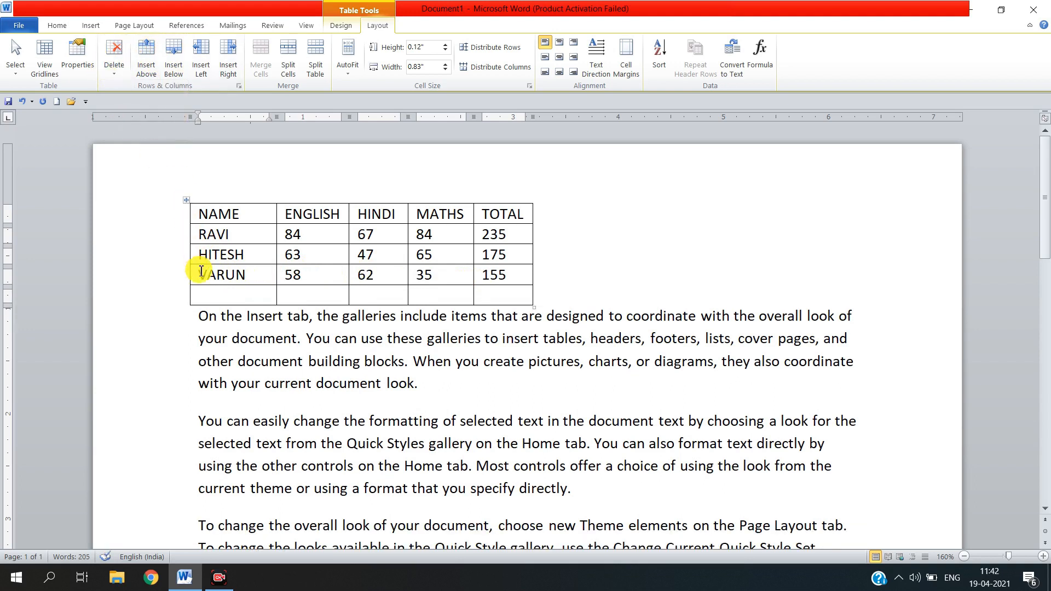
pyautogui.click(210, 296)
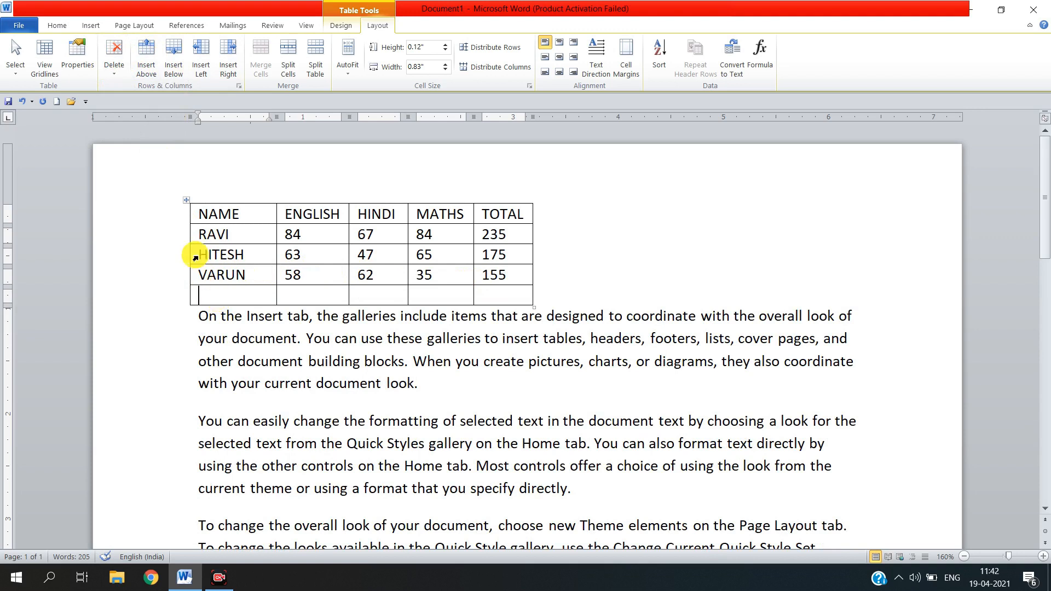
pyautogui.click(114, 57)
pyautogui.click(128, 119)
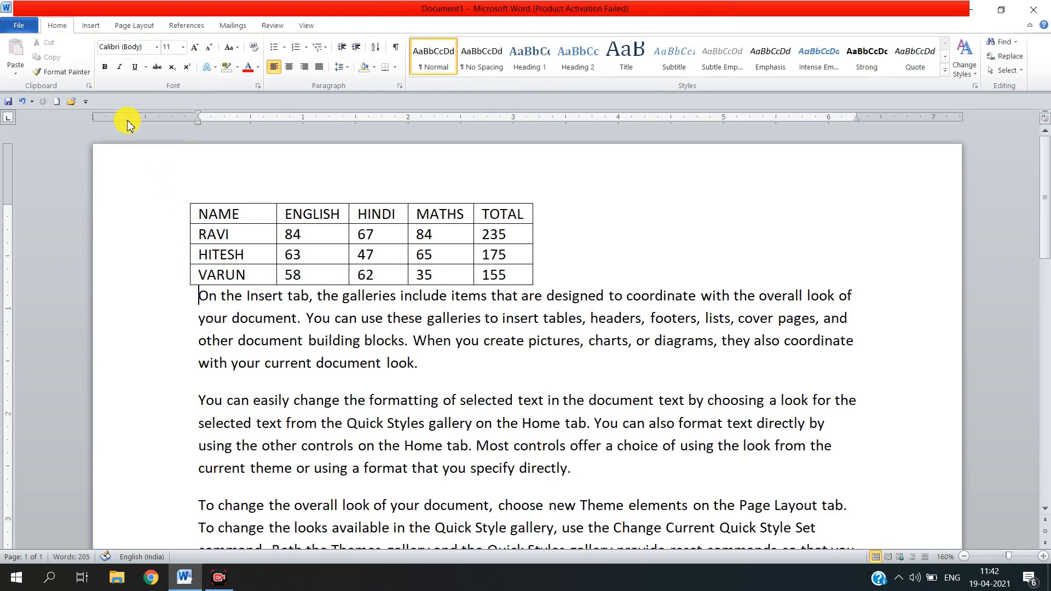
pyautogui.click(223, 233)
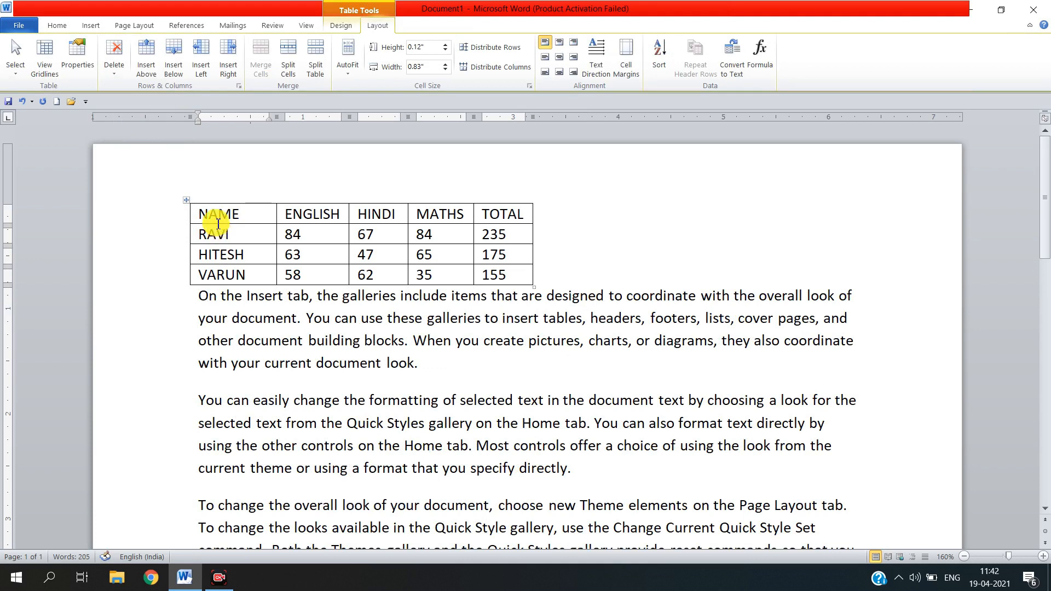
pyautogui.hotkey('ctrl', 'z')
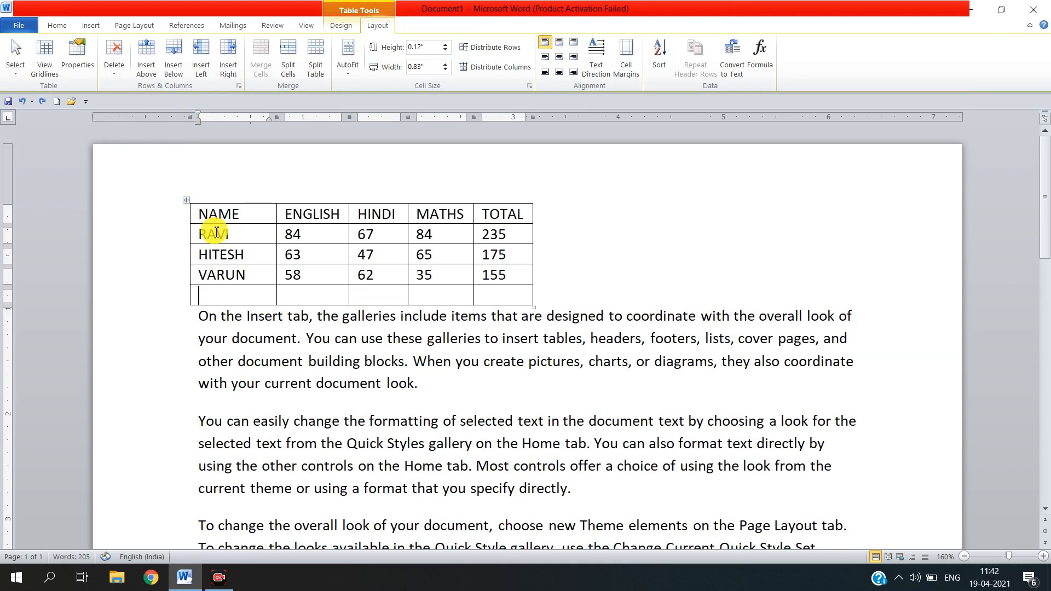
pyautogui.hotkey('ctrl', 'z')
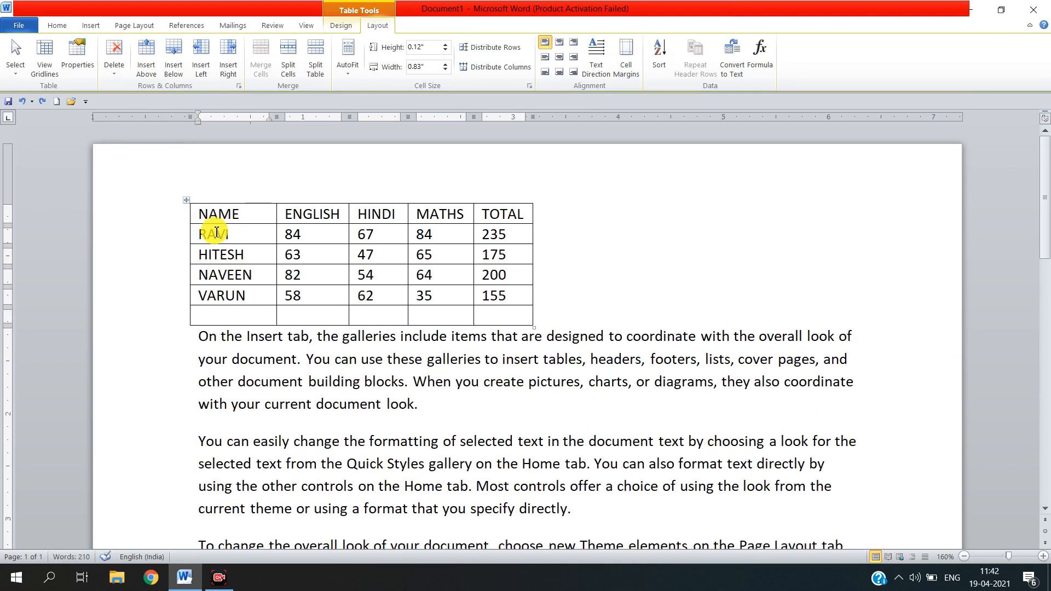
# - Delete the entire marks table and undo the deletion
pyautogui.click(114, 54)
pyautogui.click(127, 134)
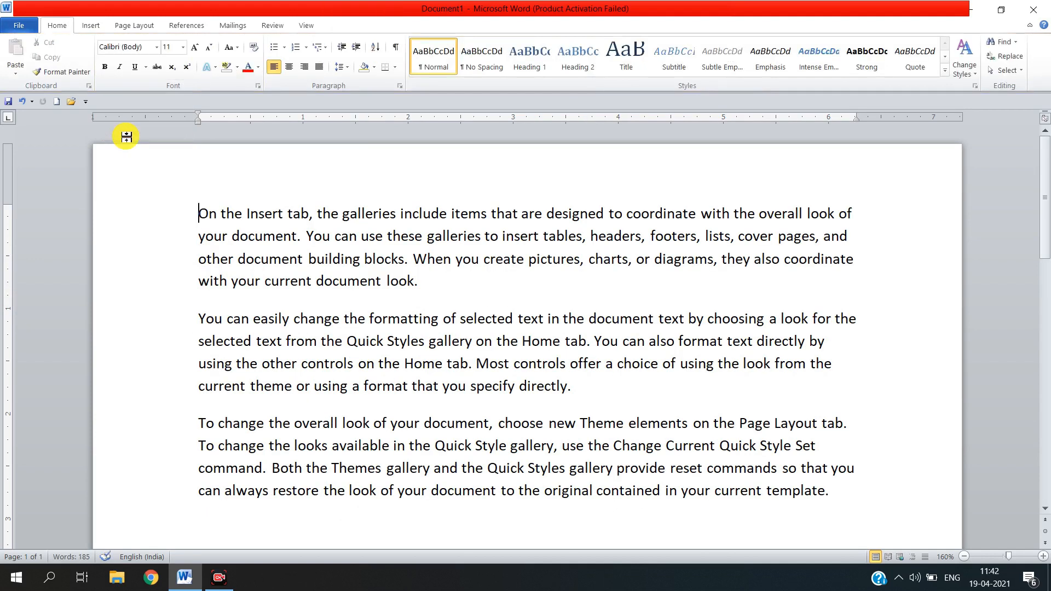
pyautogui.hotkey('ctrl', 'z')
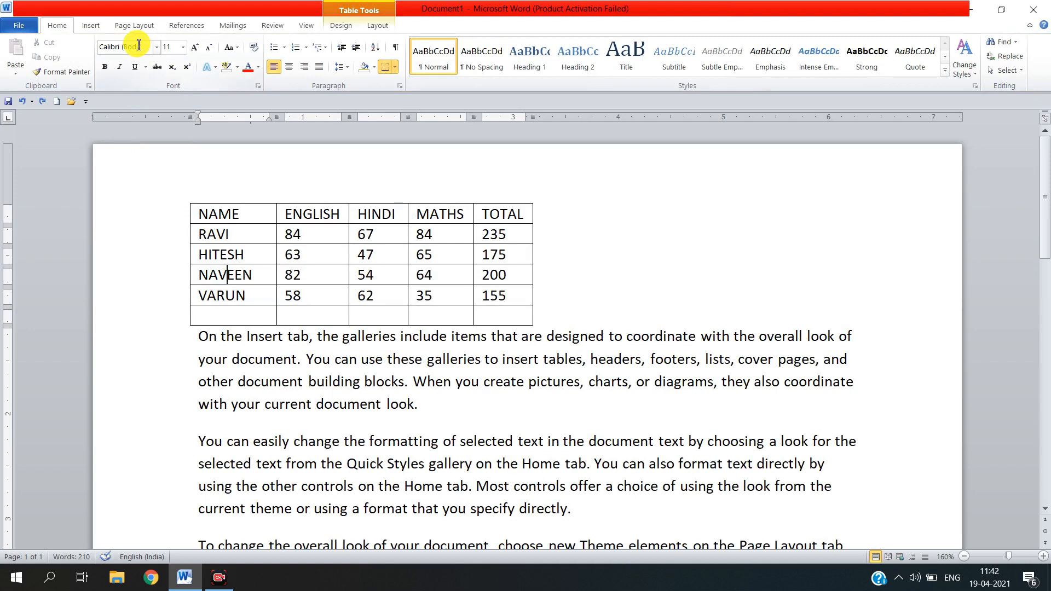
# - Insert a blank row above the table's fourth row and undo the insertion
pyautogui.click(377, 27)
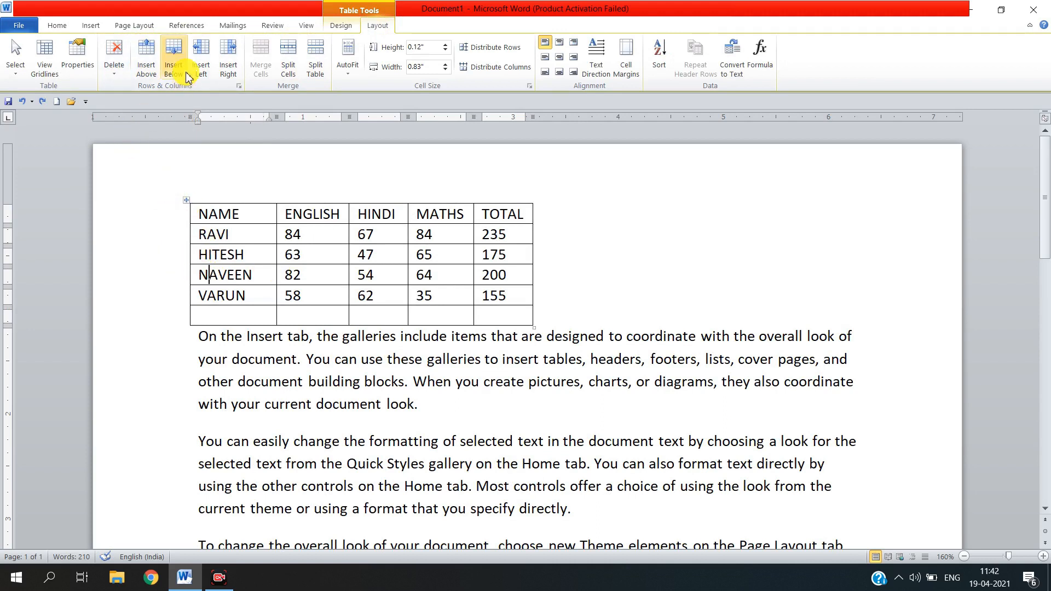
pyautogui.click(147, 72)
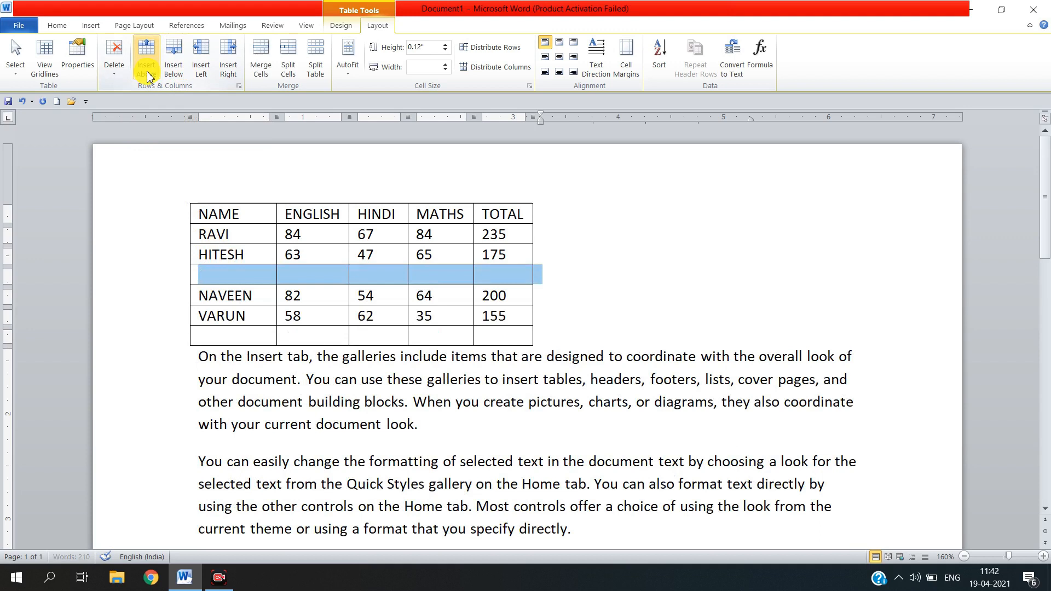
pyautogui.click(237, 295)
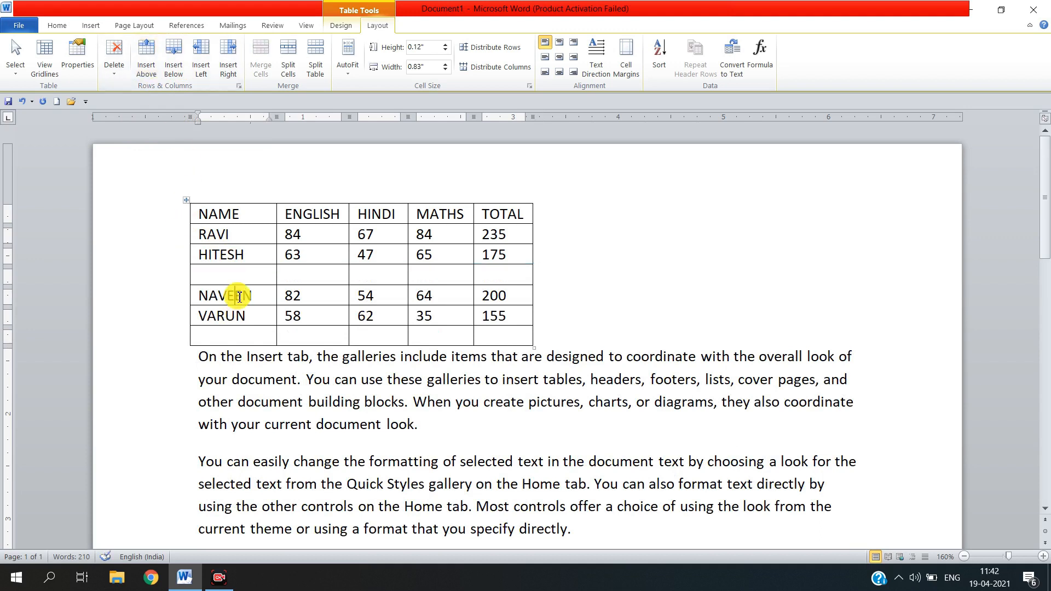
pyautogui.hotkey('ctrl', 'z')
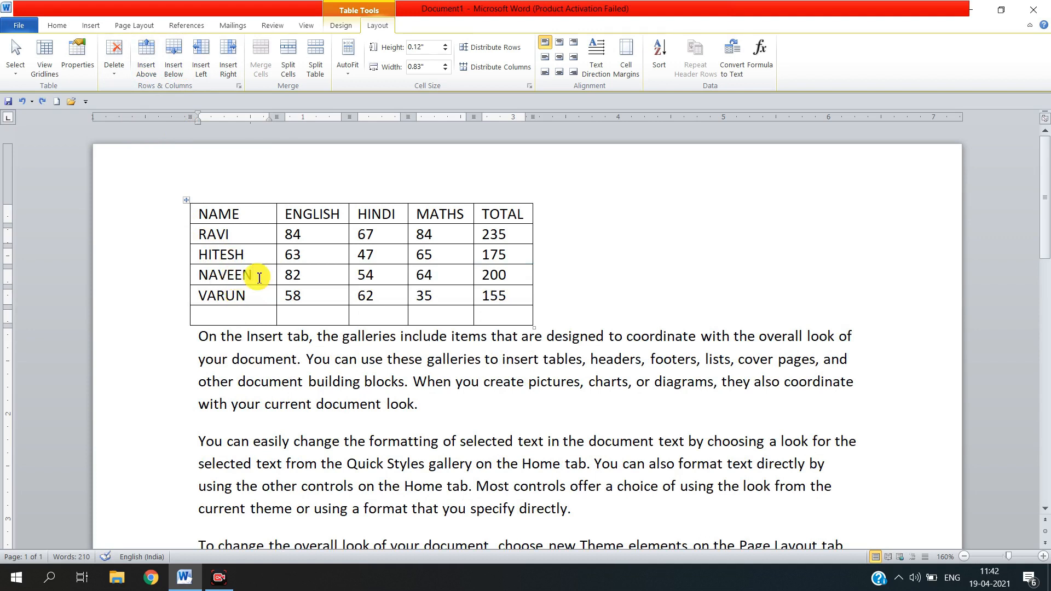
# - Insert a blank row below the table's fourth row and undo the insertion
pyautogui.click(174, 70)
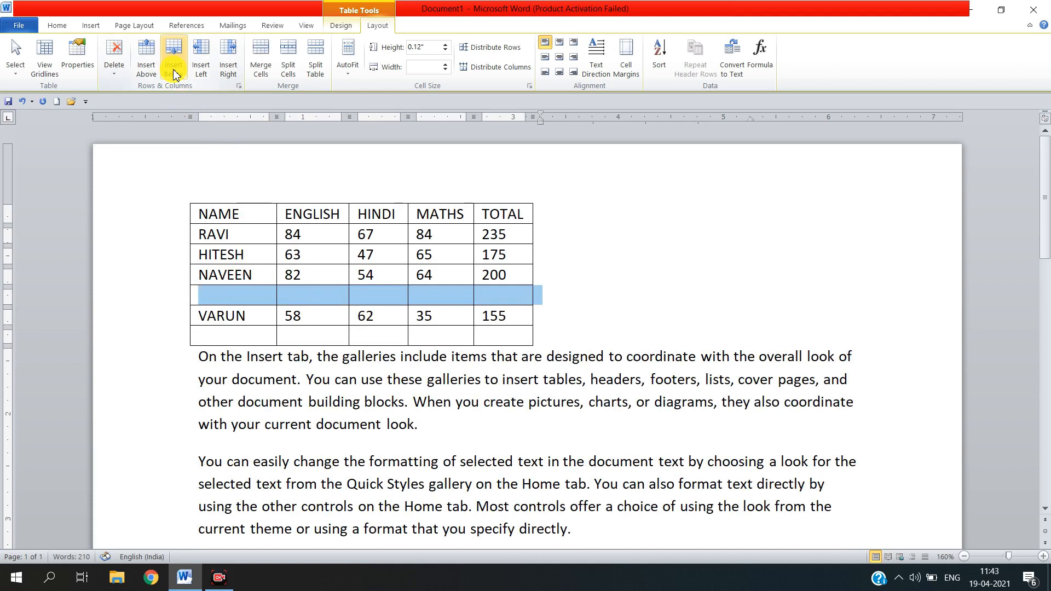
pyautogui.click(266, 282)
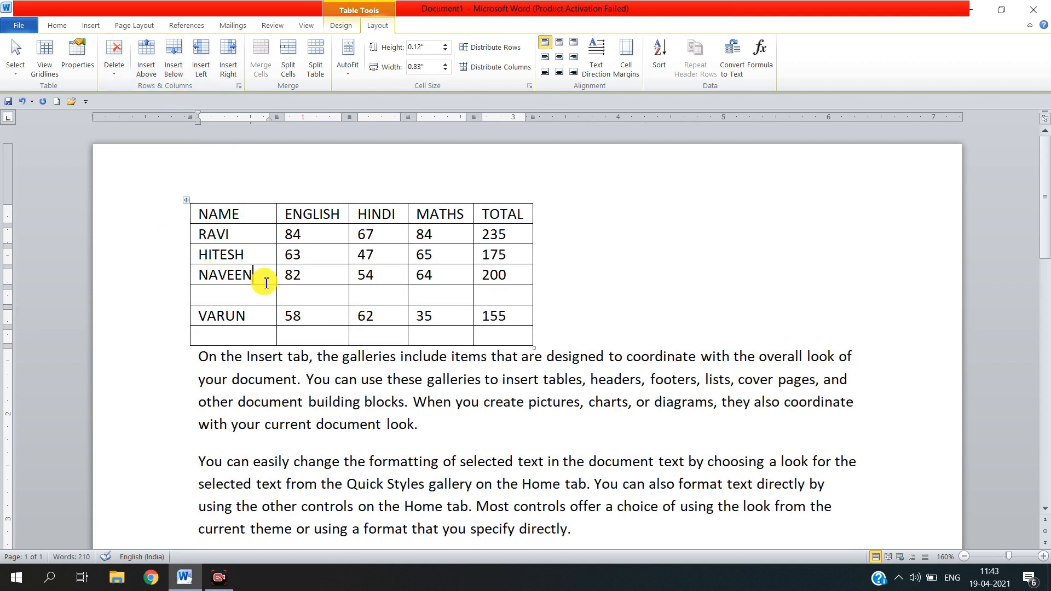
pyautogui.hotkey('ctrl', 'z')
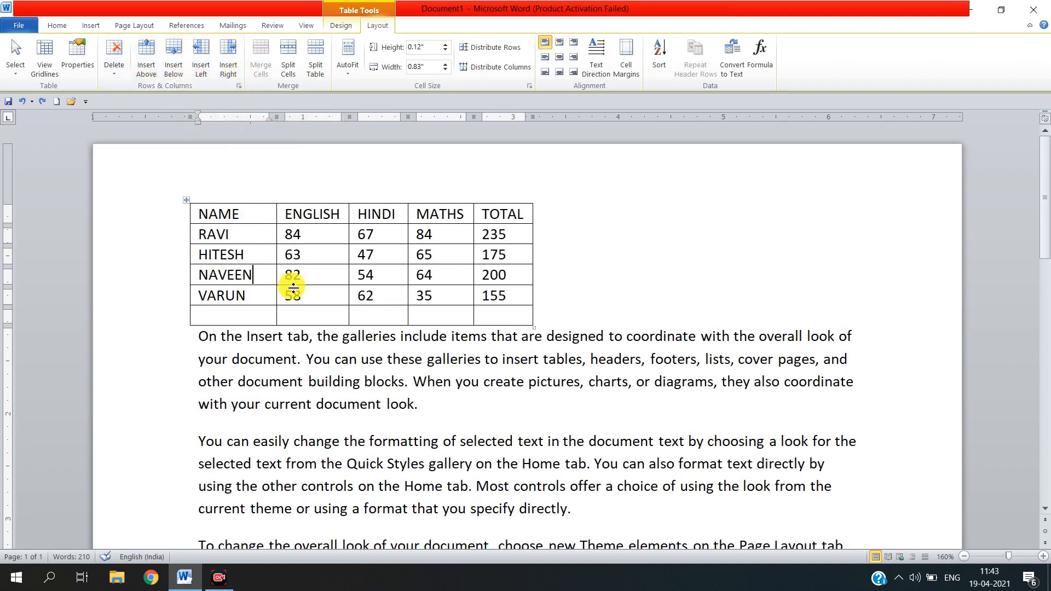
# - Insert a blank column to the left of the HINDI column and undo the insertion
pyautogui.click(379, 236)
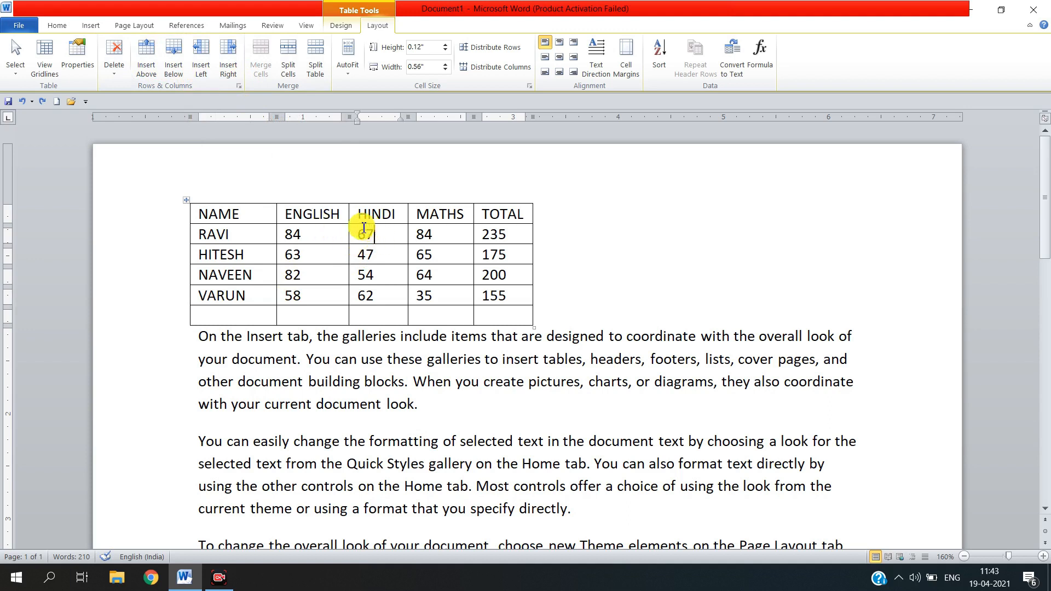
pyautogui.click(206, 75)
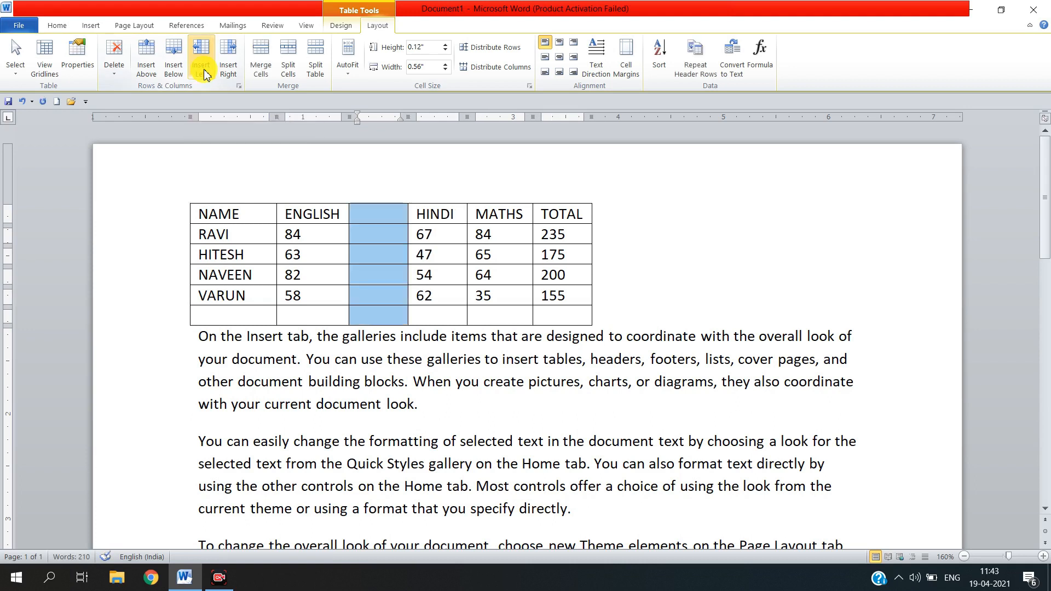
pyautogui.hotkey('ctrl', 'z')
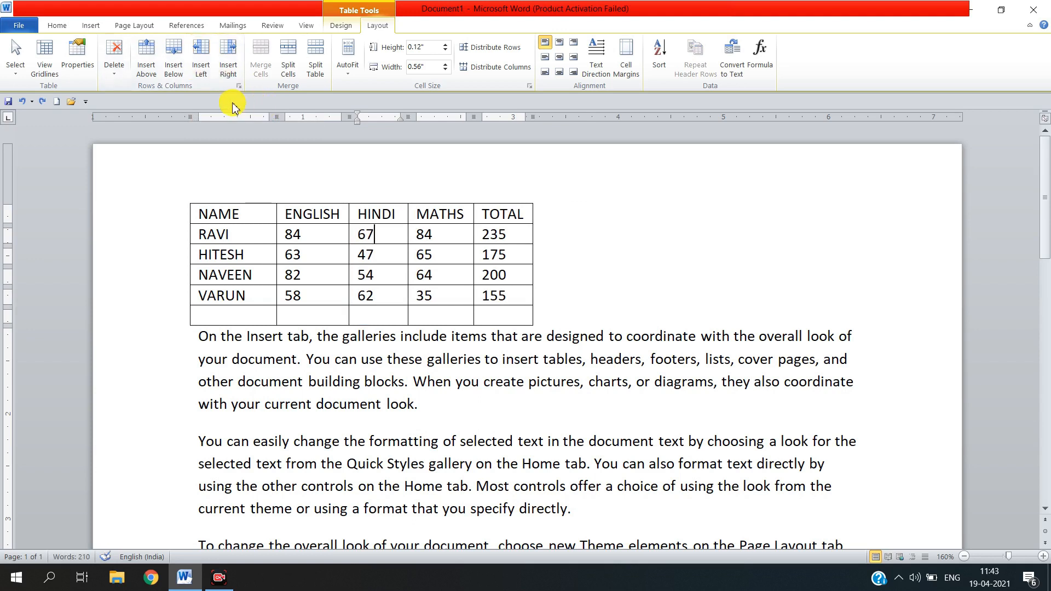
# - Insert a blank column to the right of the HINDI column and undo the insertion
pyautogui.click(229, 77)
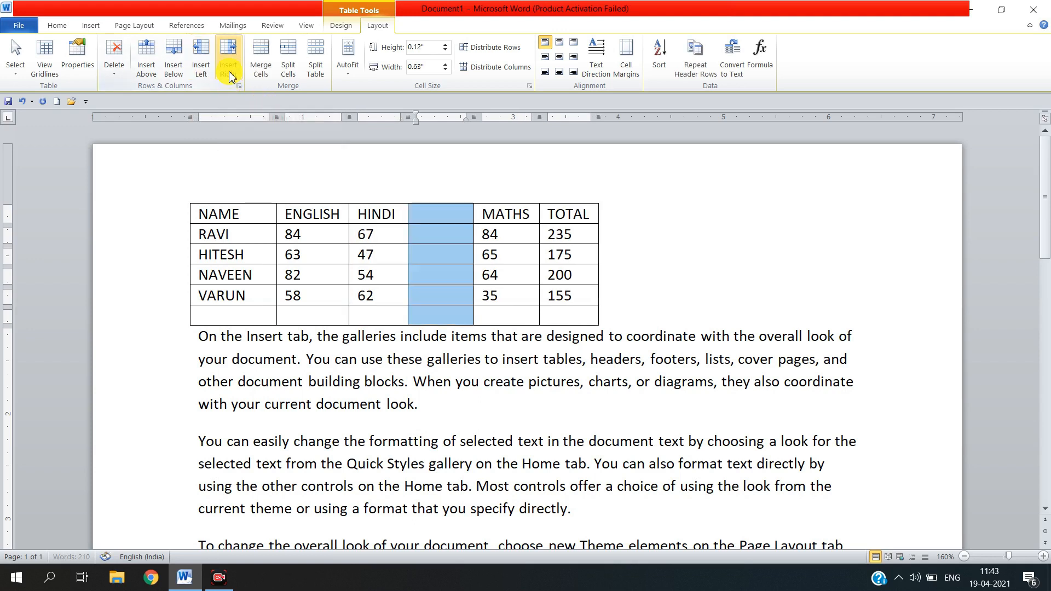
pyautogui.click(395, 273)
pyautogui.hotkey('ctrl', 'z')
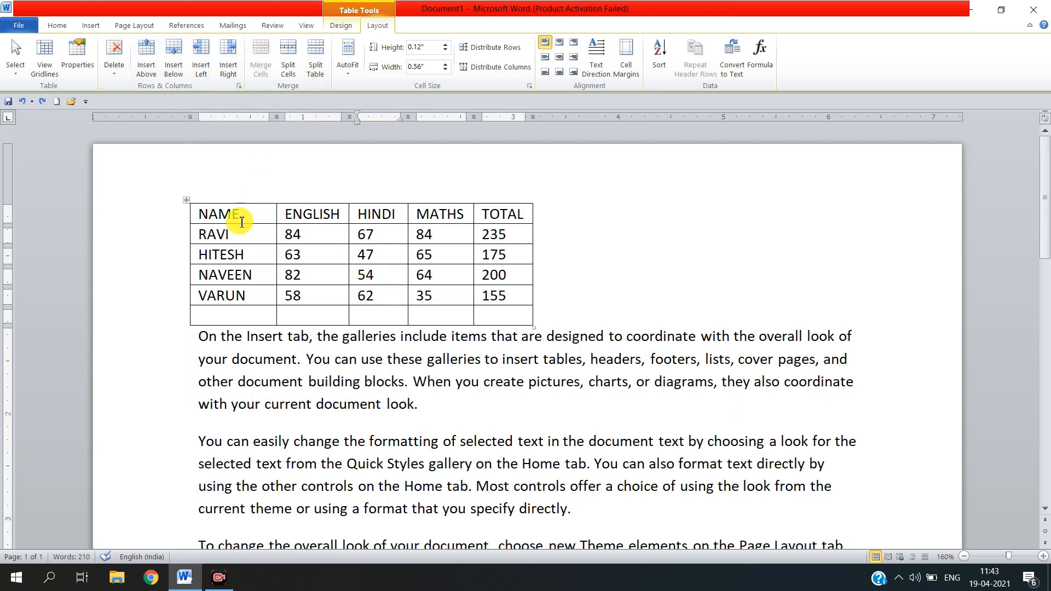
# - Clear all text from the marks table and merge the first two cells of its top row
pyautogui.moveTo(225, 217); pyautogui.dragTo(499, 304)
pyautogui.press('BackSpace')
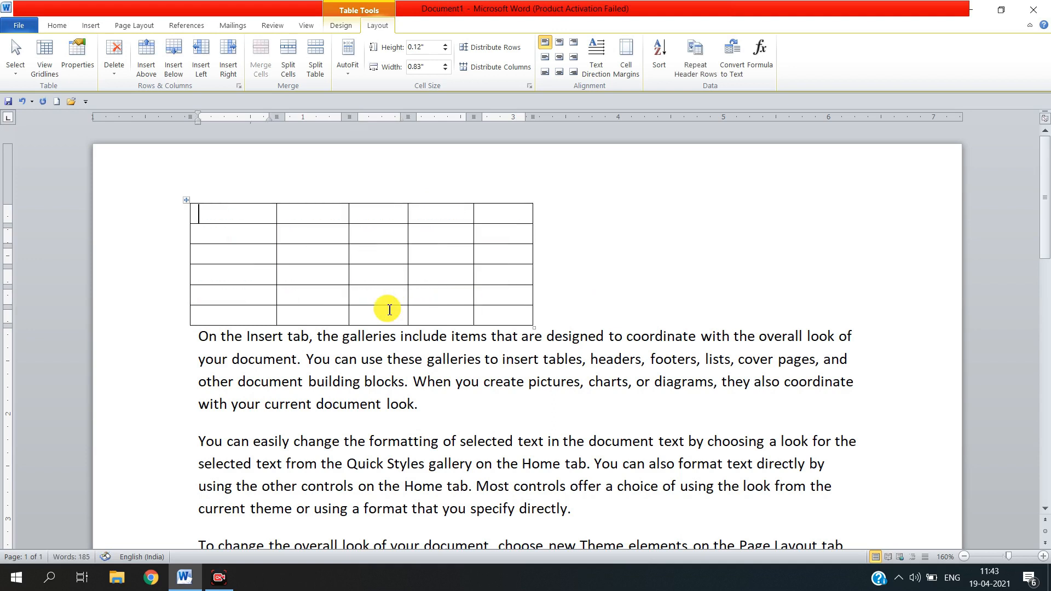
pyautogui.moveTo(242, 213); pyautogui.dragTo(314, 214)
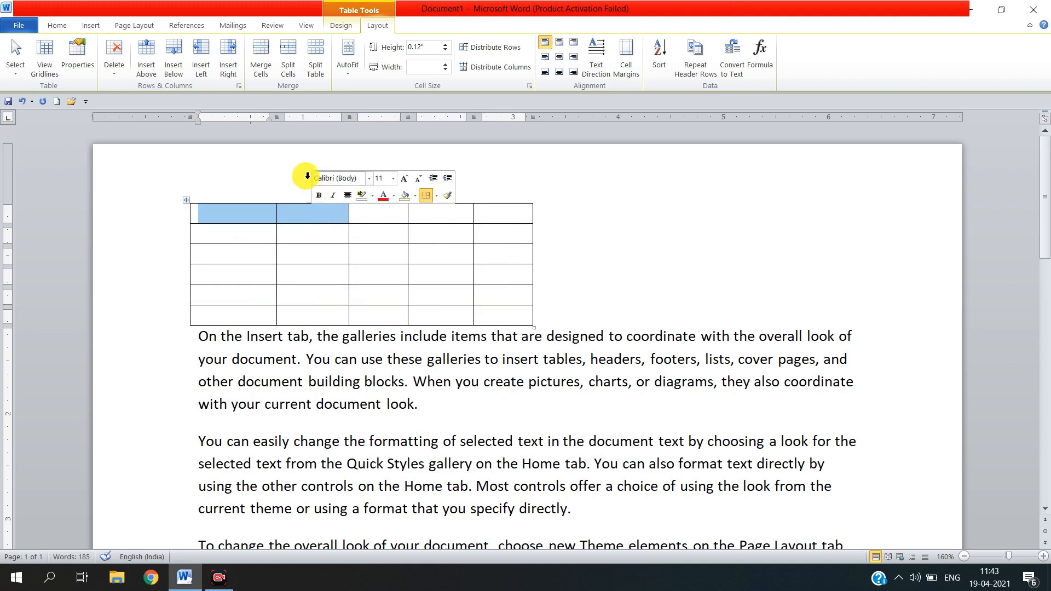
pyautogui.click(263, 69)
pyautogui.click(267, 276)
pyautogui.click(246, 212)
# - Merge the table's entire top row into a single cell and centre its alignment
pyautogui.moveTo(338, 213); pyautogui.dragTo(495, 218)
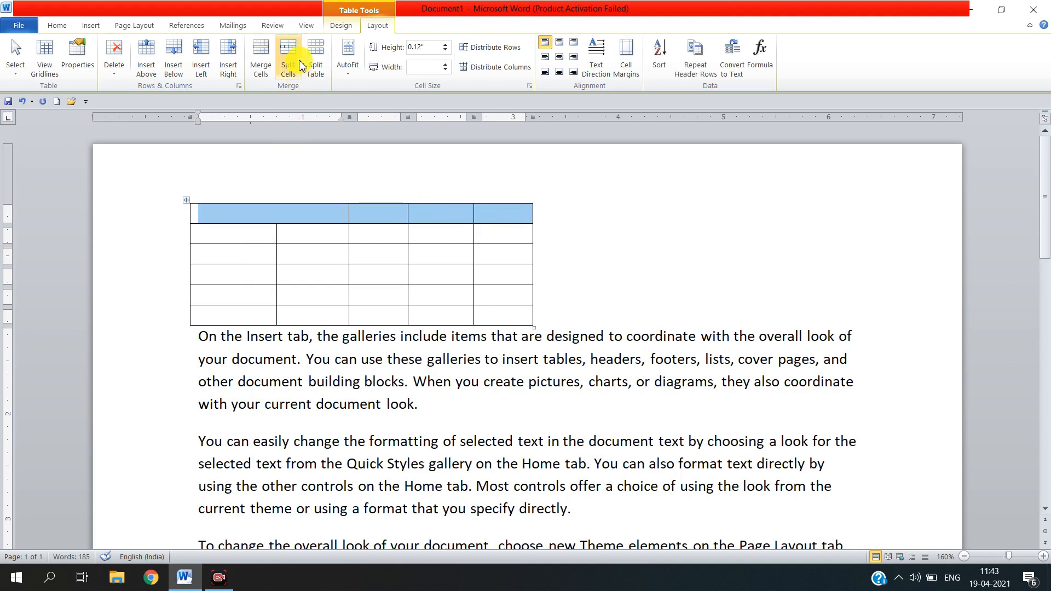
pyautogui.click(266, 67)
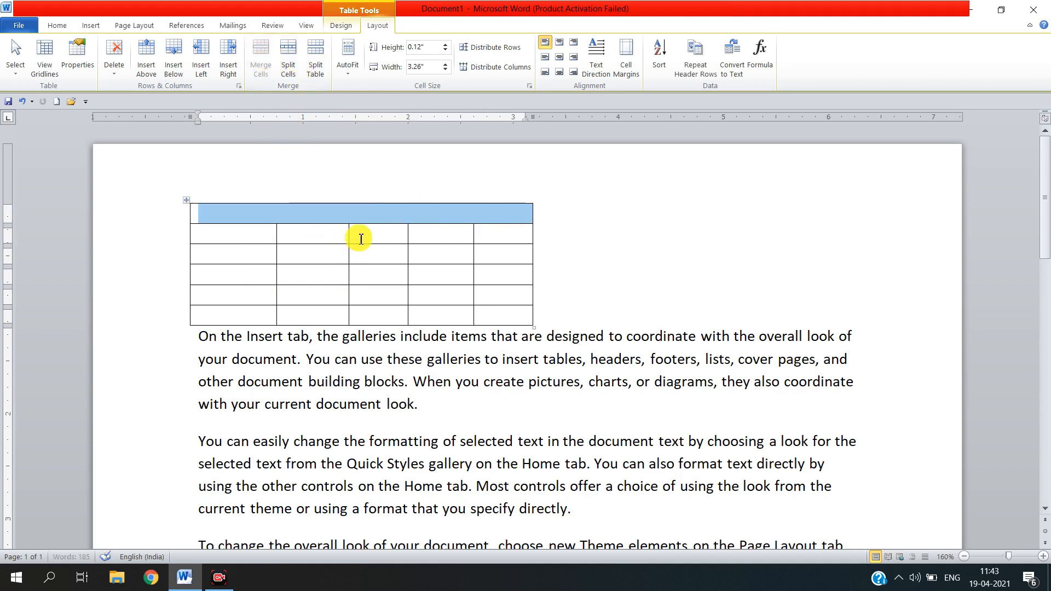
pyautogui.click(365, 220)
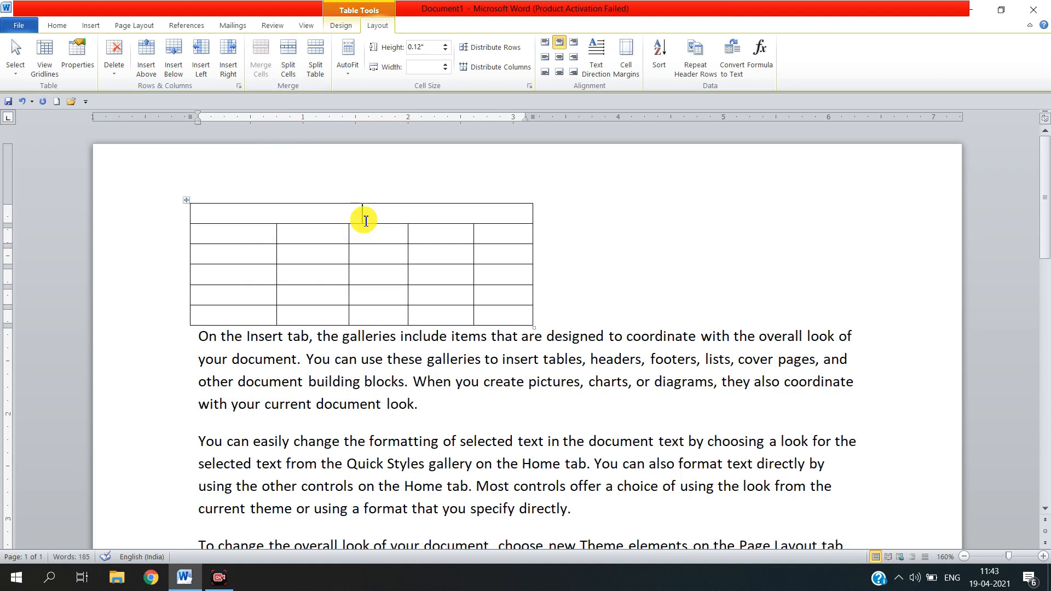
# - Enter the title MARKSHEET in the table's merged top row
pyautogui.write('MARKSHEET')
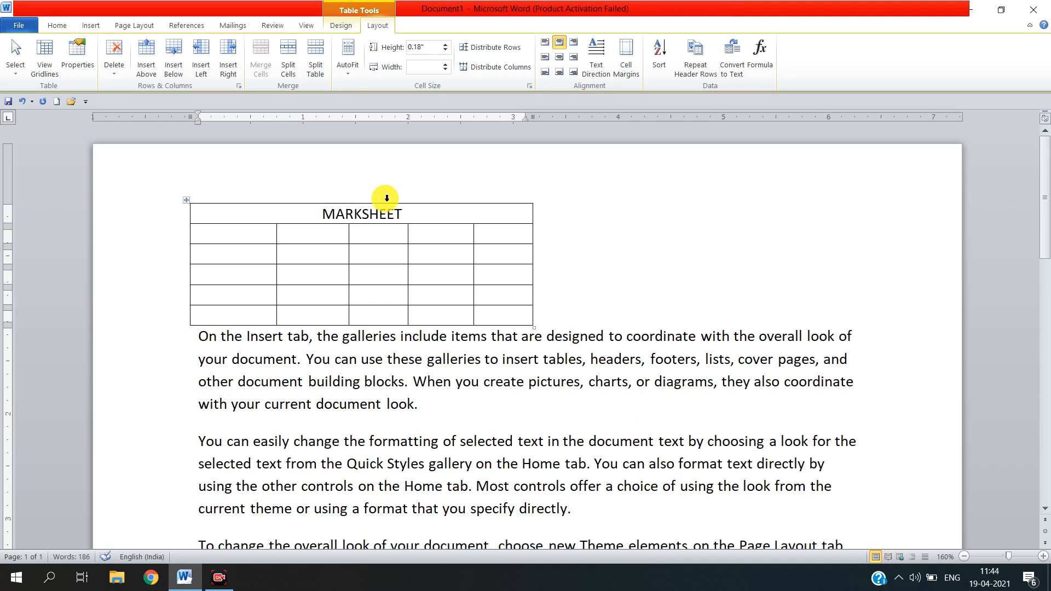
pyautogui.click(288, 252)
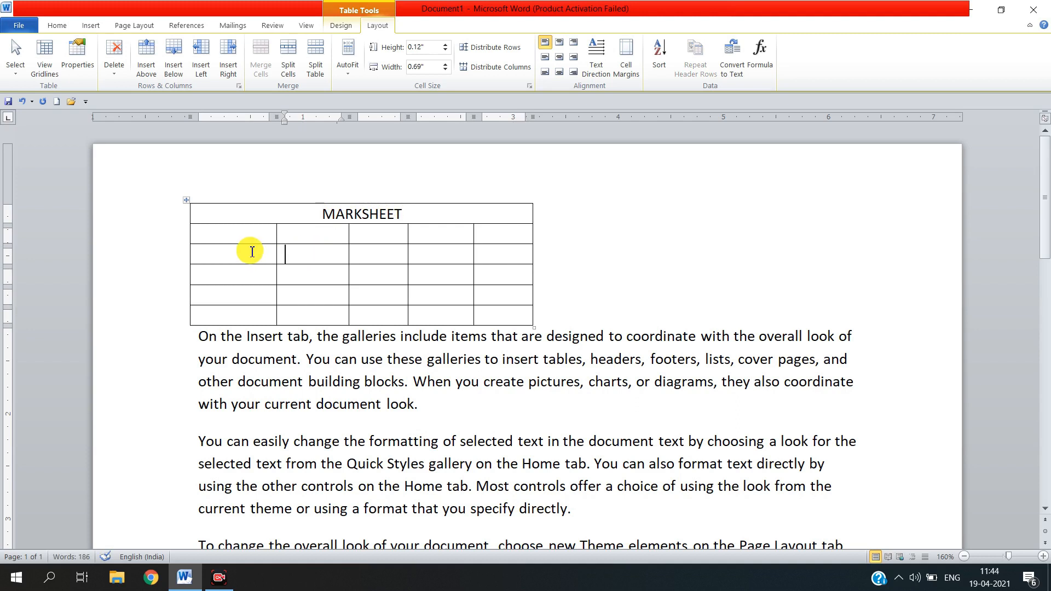
# - Merge the first cells of rows two and three, merge row two's second and third cells, and undo both merges
pyautogui.moveTo(248, 235); pyautogui.dragTo(246, 258)
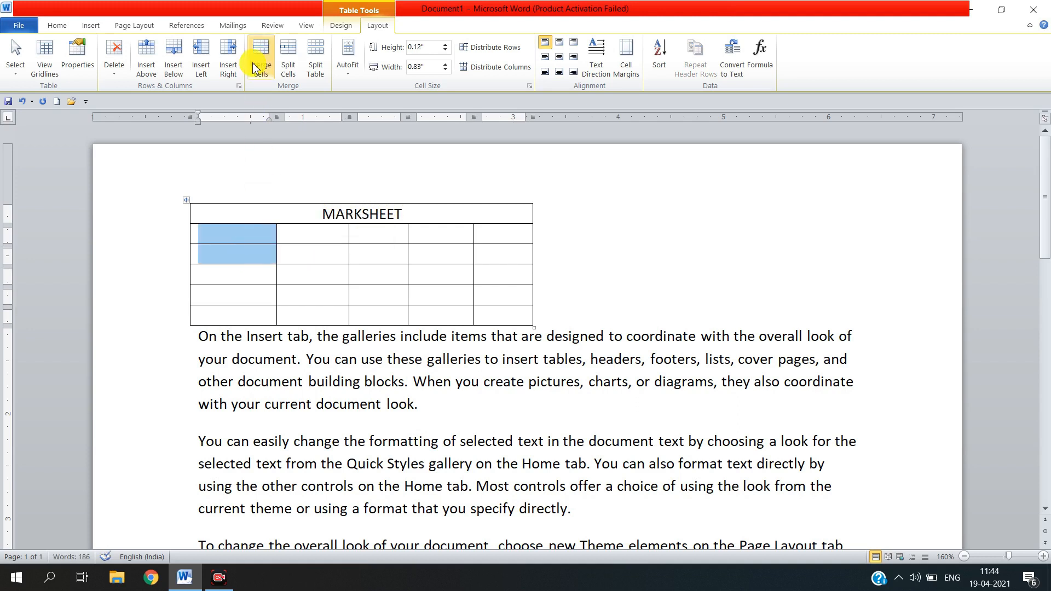
pyautogui.click(256, 66)
pyautogui.moveTo(296, 235); pyautogui.dragTo(366, 235)
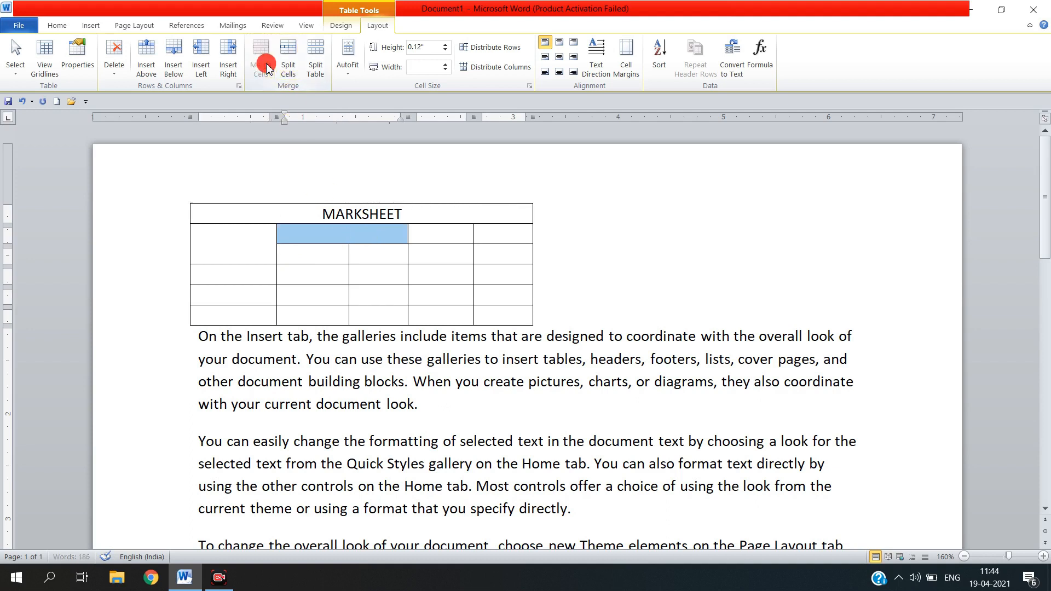
pyautogui.click(335, 261)
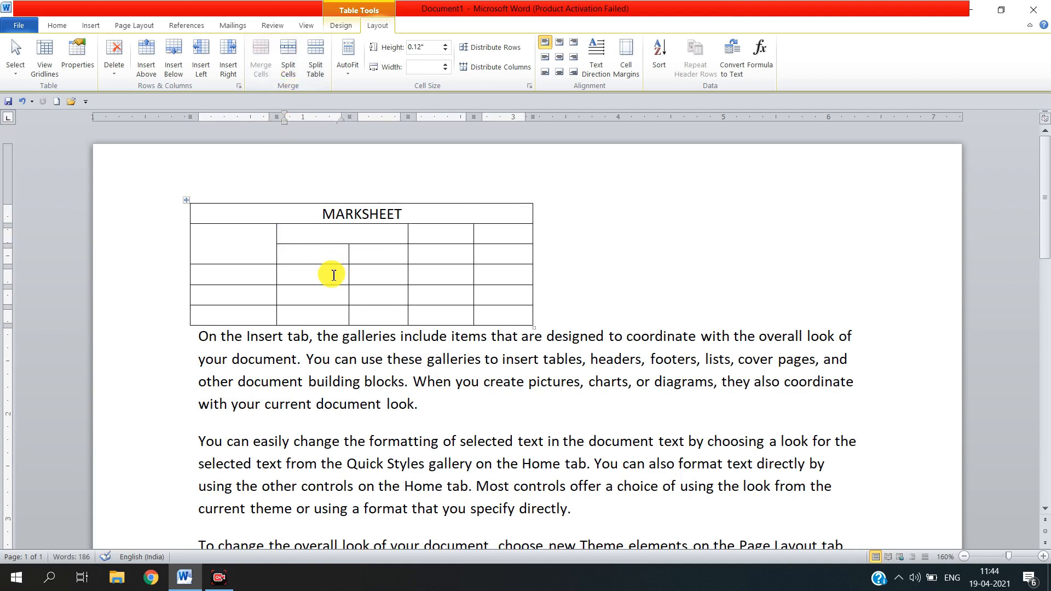
pyautogui.hotkey('ctrl', 'z')
pyautogui.hotkey('ctrl', 'z')
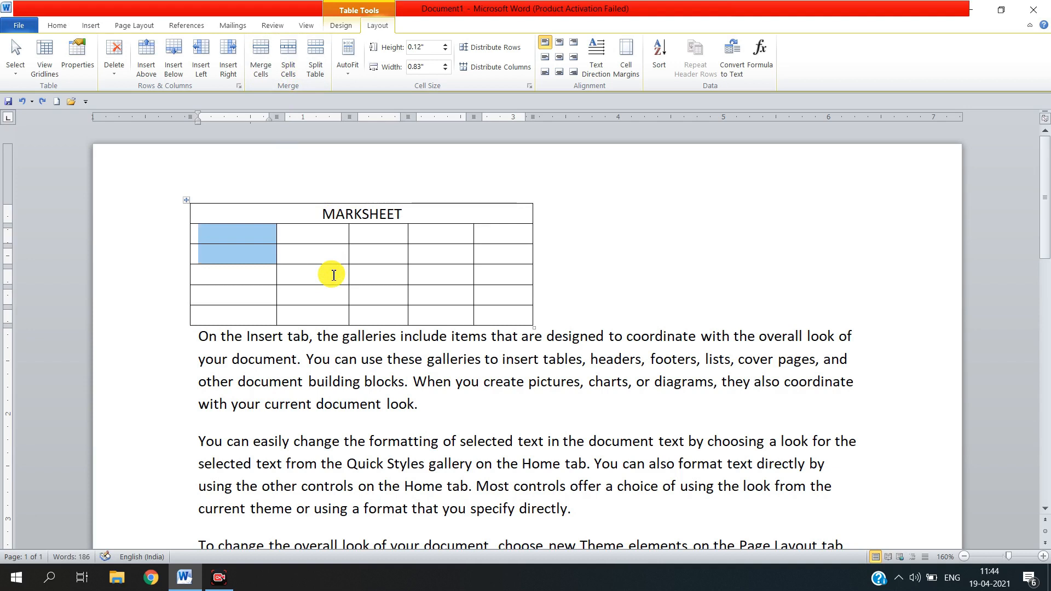
# - Split the first cell of the table's second row into 2 columns and 1 row
pyautogui.click(293, 256)
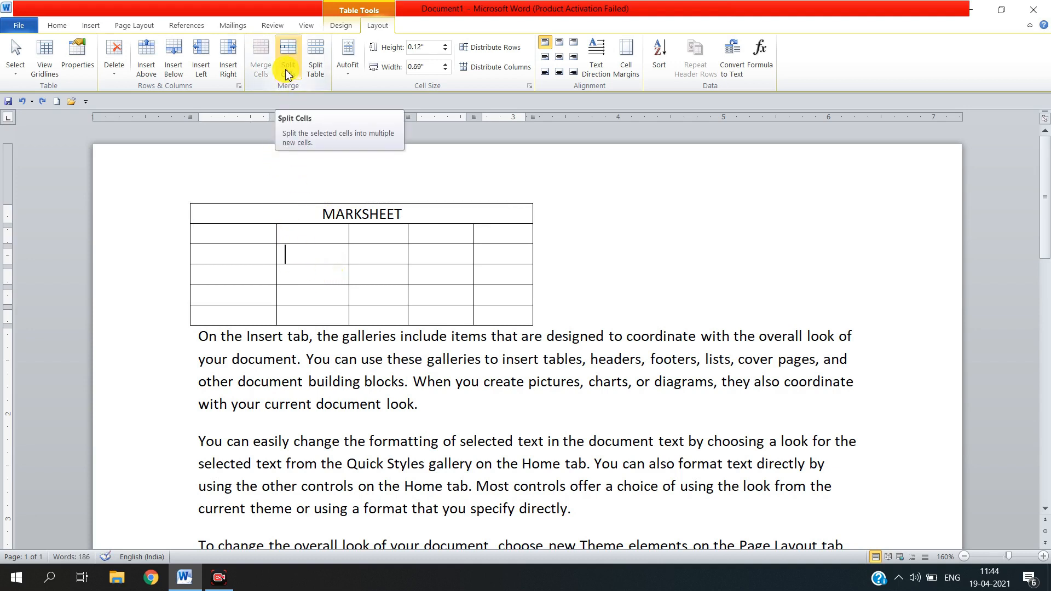
pyautogui.click(233, 236)
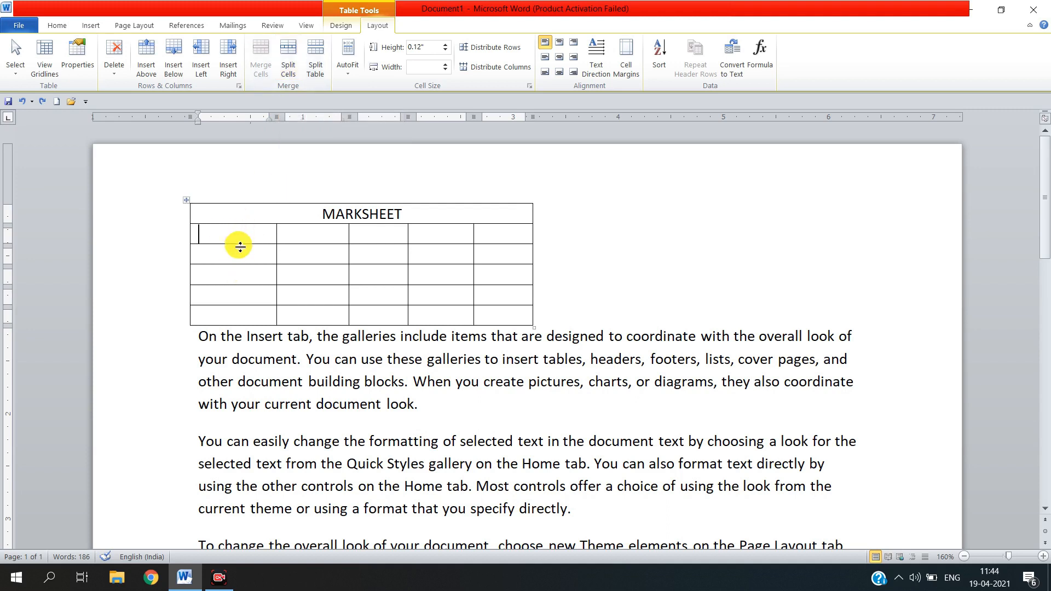
pyautogui.click(288, 60)
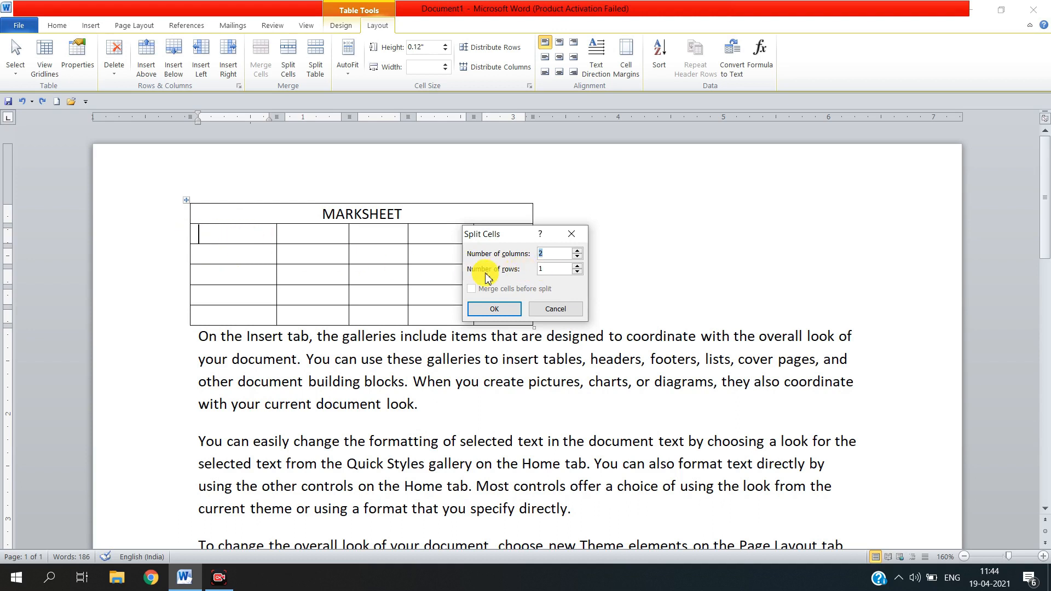
pyautogui.click(501, 308)
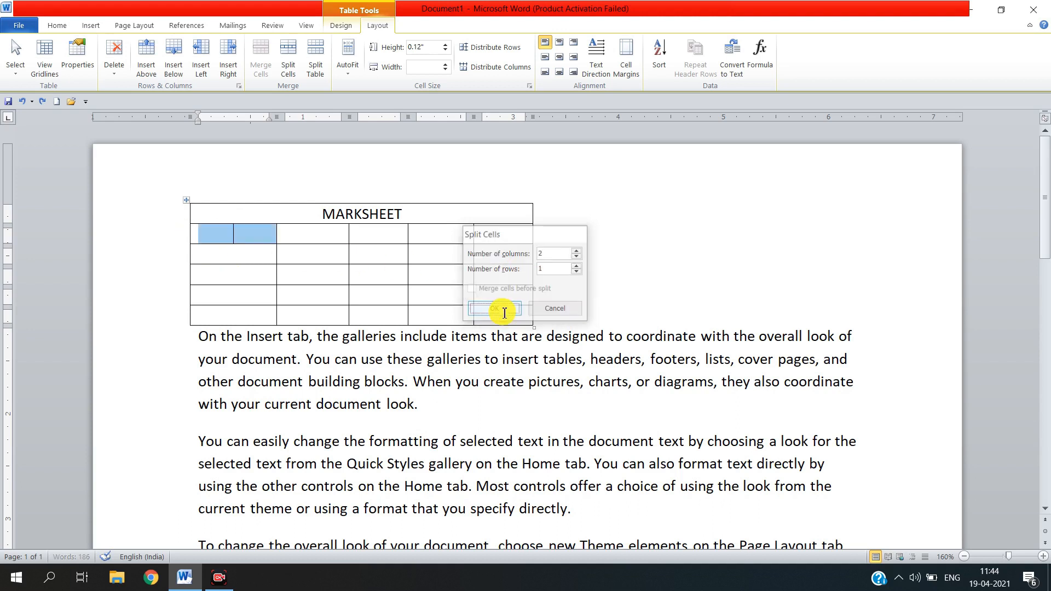
pyautogui.click(222, 242)
pyautogui.click(262, 235)
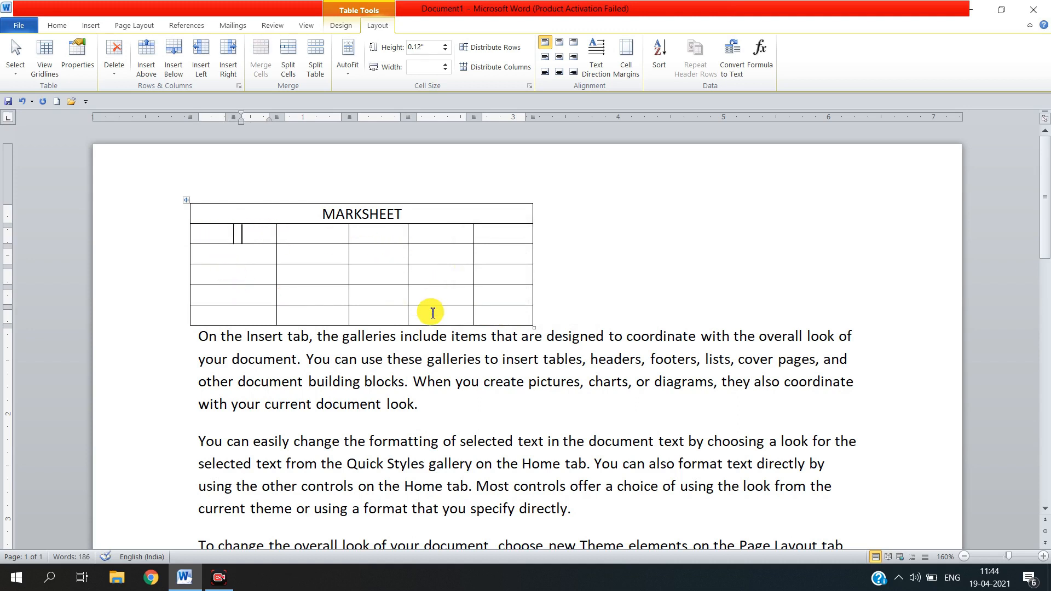
# - Split the first cell of the table's last row into 3 columns and 2 rows
pyautogui.click(235, 315)
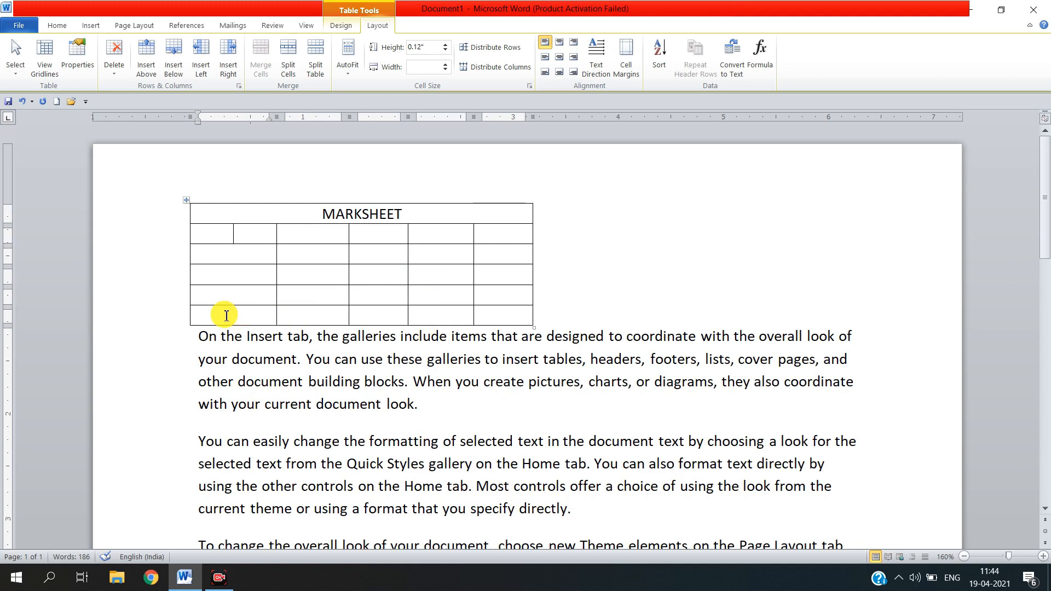
pyautogui.click(289, 64)
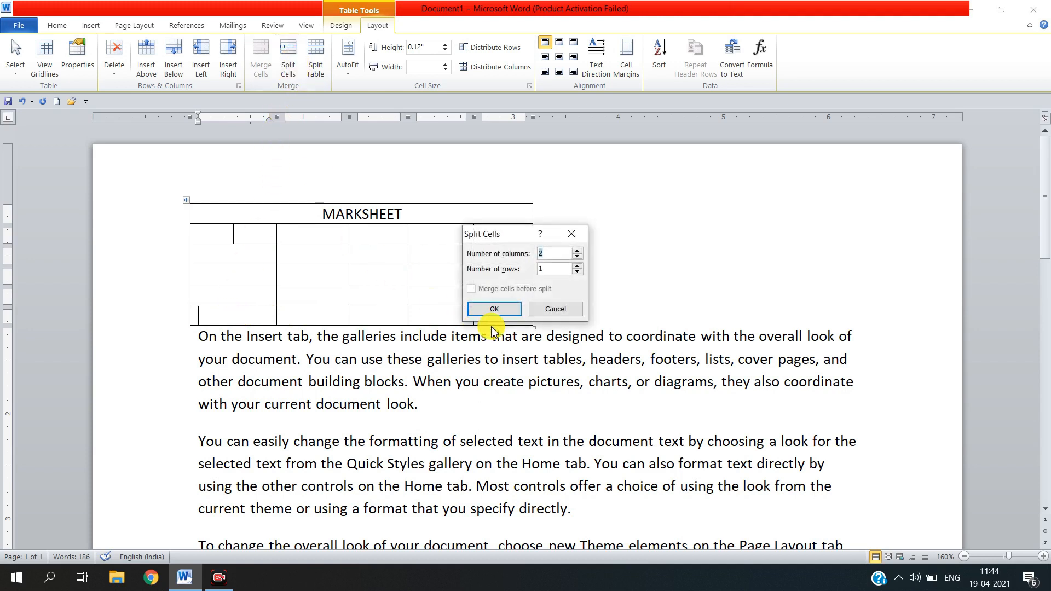
pyautogui.click(546, 272)
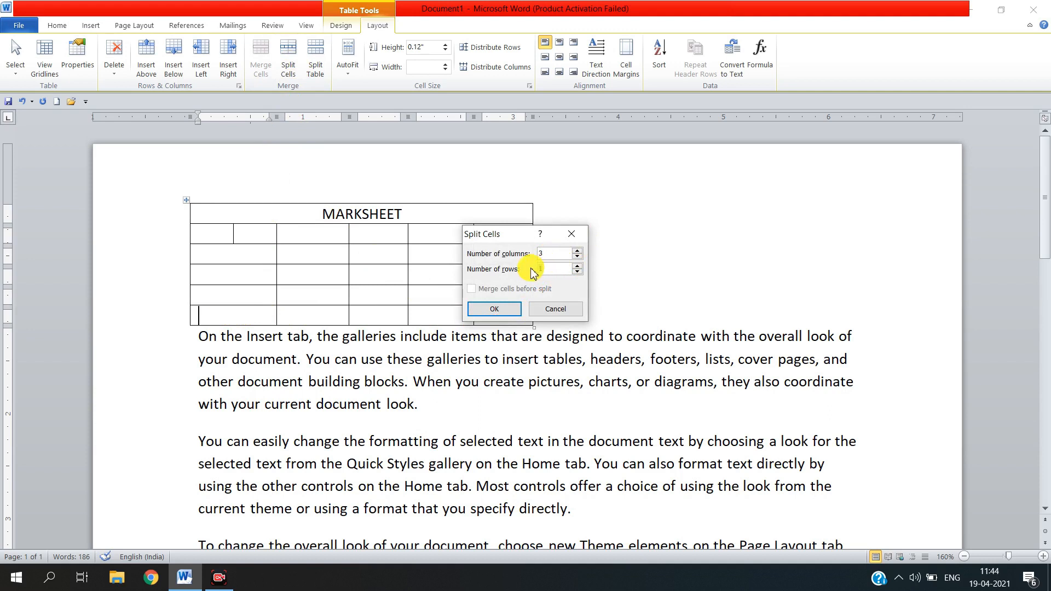
pyautogui.click(507, 310)
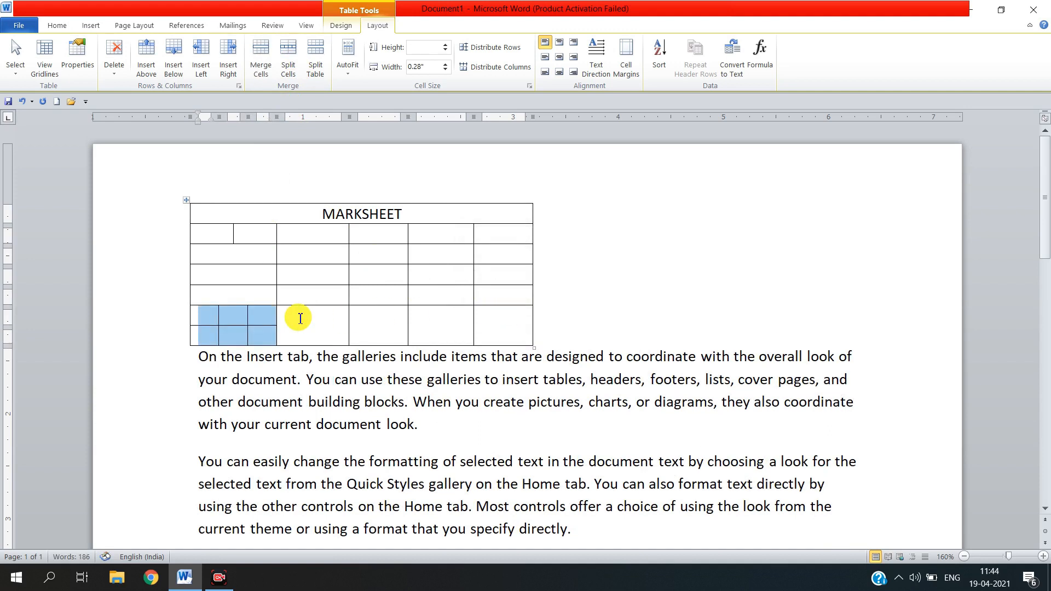
pyautogui.click(214, 316)
pyautogui.click(232, 316)
pyautogui.click(253, 321)
pyautogui.click(249, 339)
pyautogui.click(229, 338)
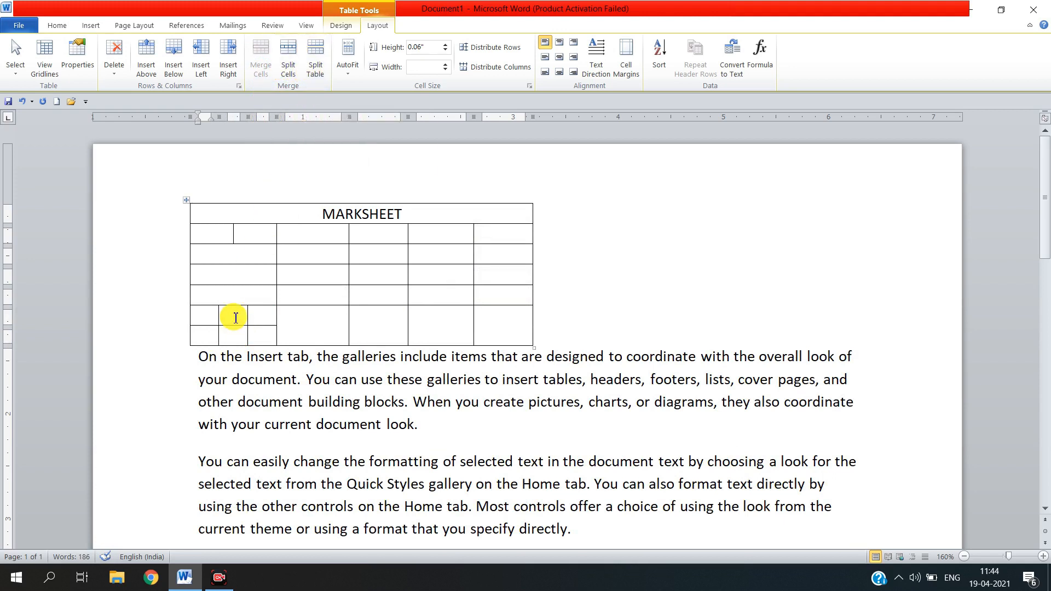
# - Split the table above its fourth row, and split it again above the row holding the six small cells
pyautogui.click(204, 277)
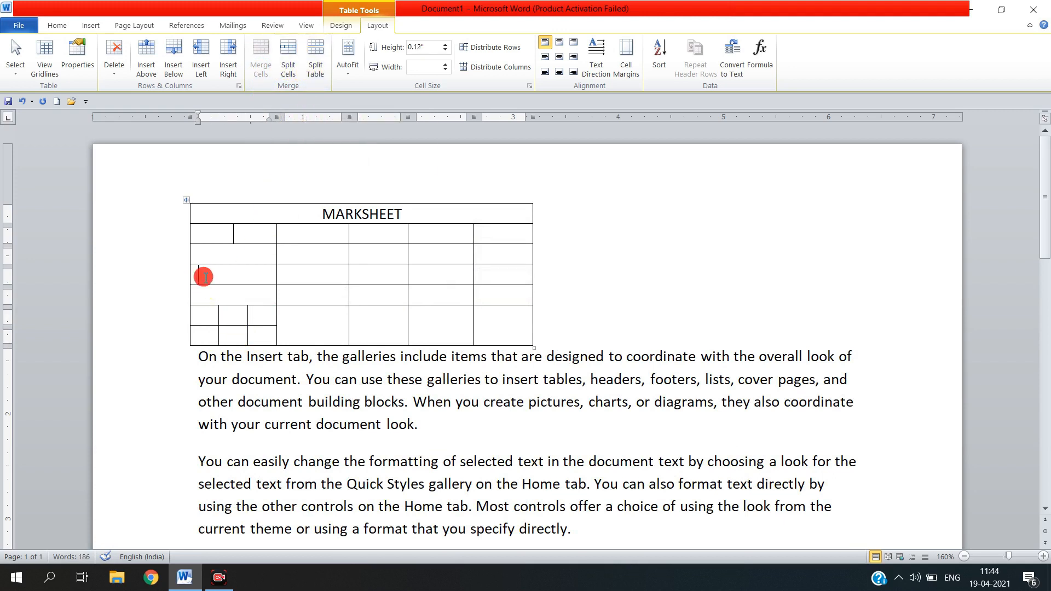
pyautogui.click(315, 70)
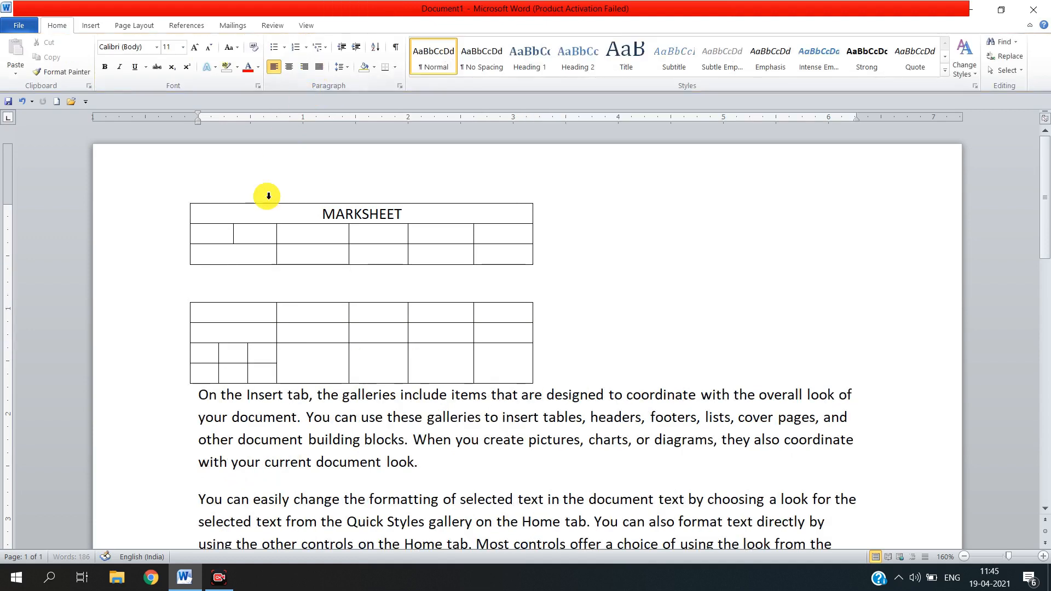
pyautogui.click(206, 353)
pyautogui.click(314, 66)
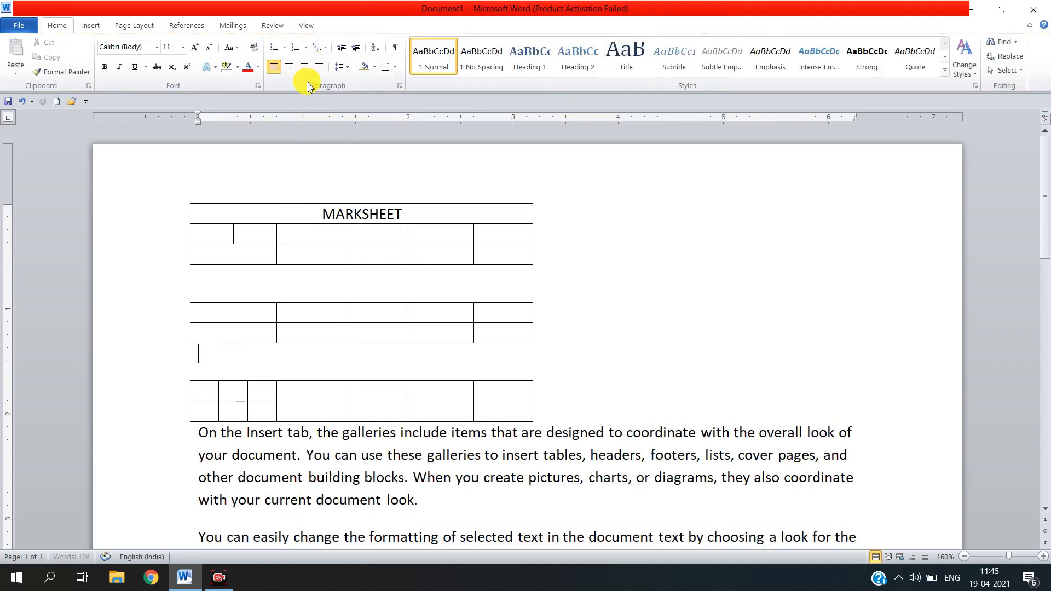
pyautogui.click(235, 282)
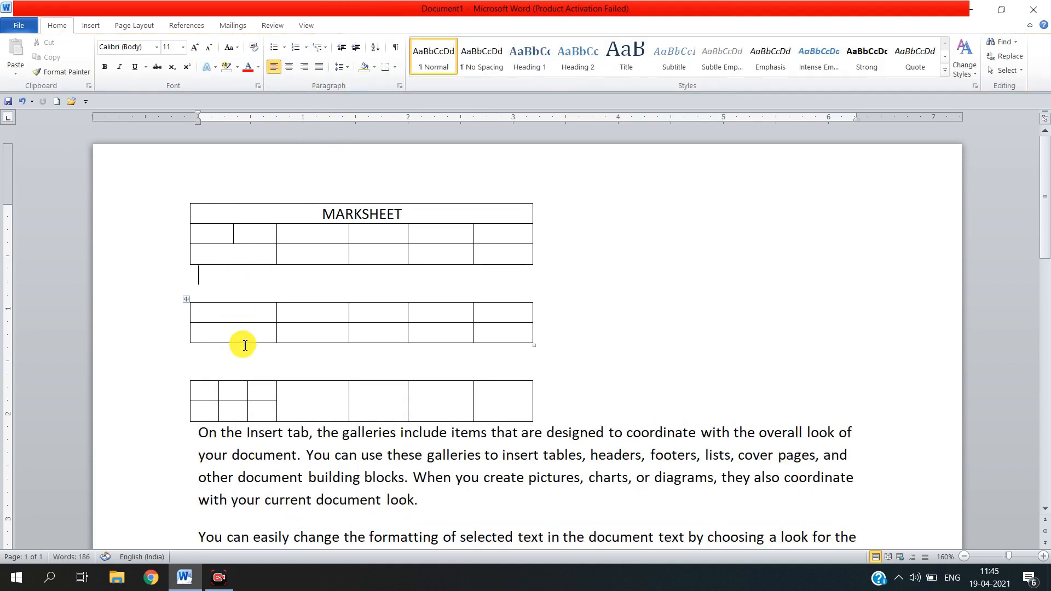
pyautogui.click(251, 287)
pyautogui.click(246, 345)
pyautogui.click(241, 282)
# - Undo the table splits and the cell splits
pyautogui.hotkey('ctrl', 'z')
pyautogui.hotkey('ctrl', 'z')
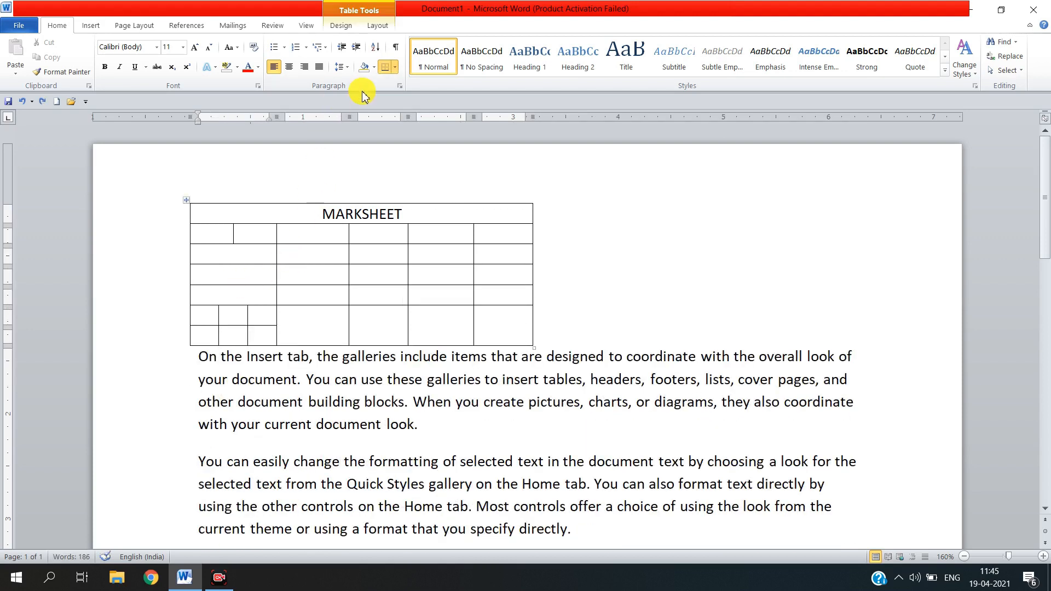
pyautogui.hotkey('ctrl', 'z')
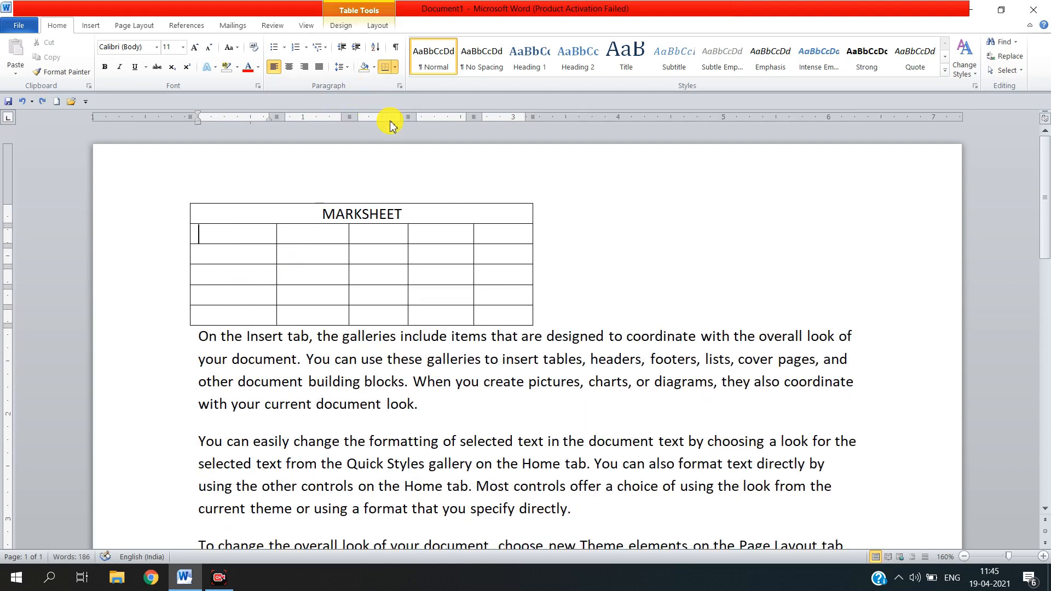
# - Undo the MARKSHEET title, the top-row merges and the text clearing to restore the student marks
pyautogui.click(377, 25)
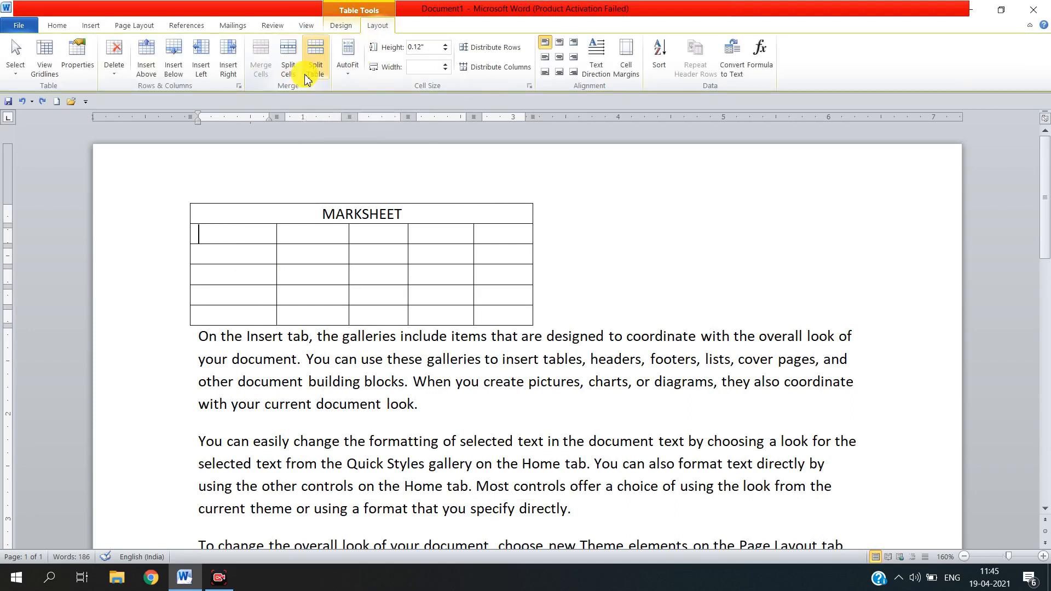
pyautogui.click(351, 77)
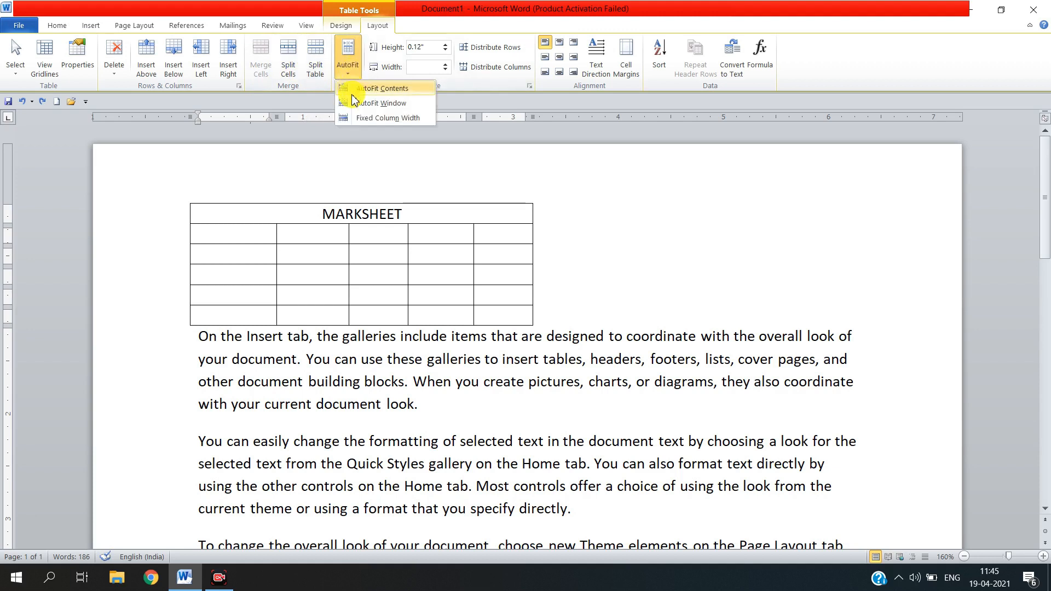
pyautogui.click(241, 241)
pyautogui.hotkey('ctrl', 'z')
pyautogui.hotkey('ctrl', 'z')
pyautogui.hotkey('ctrl', 'z')
pyautogui.hotkey('ctrl', 'z')
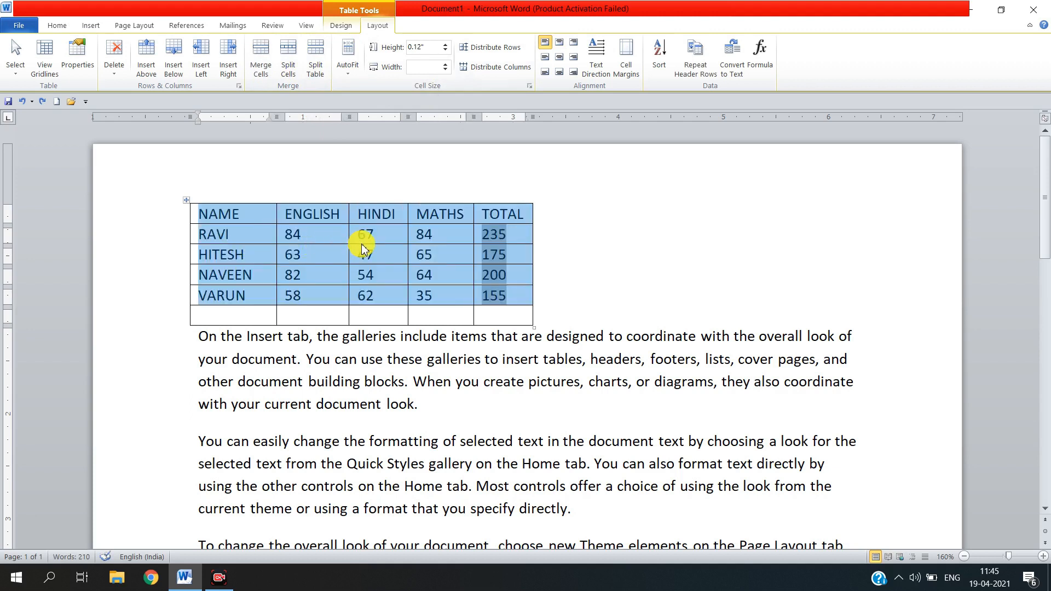
# - Select the entire marks table and AutoFit it to its contents
pyautogui.click(368, 244)
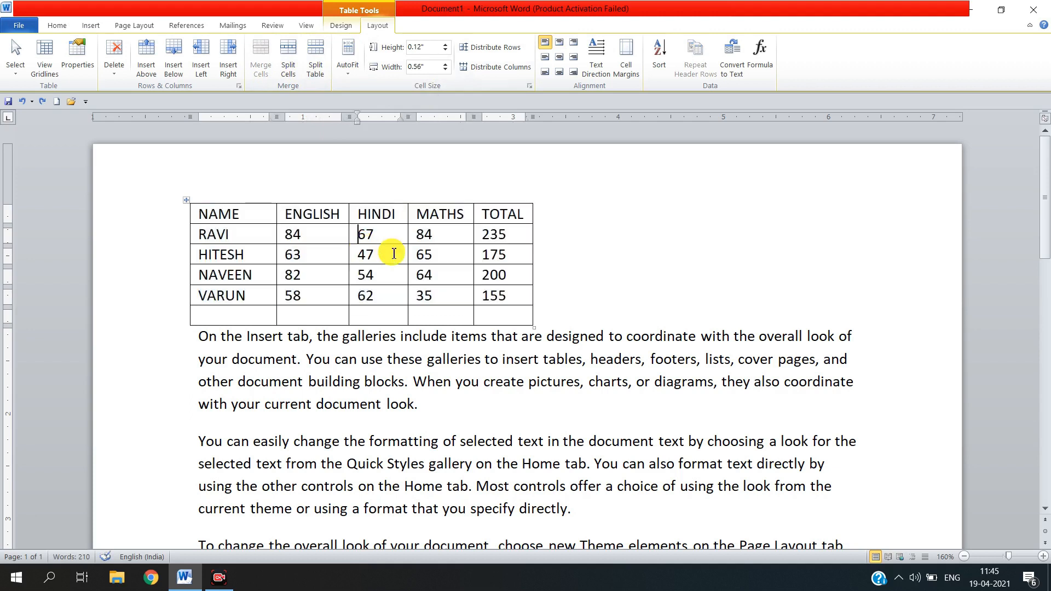
pyautogui.click(187, 205)
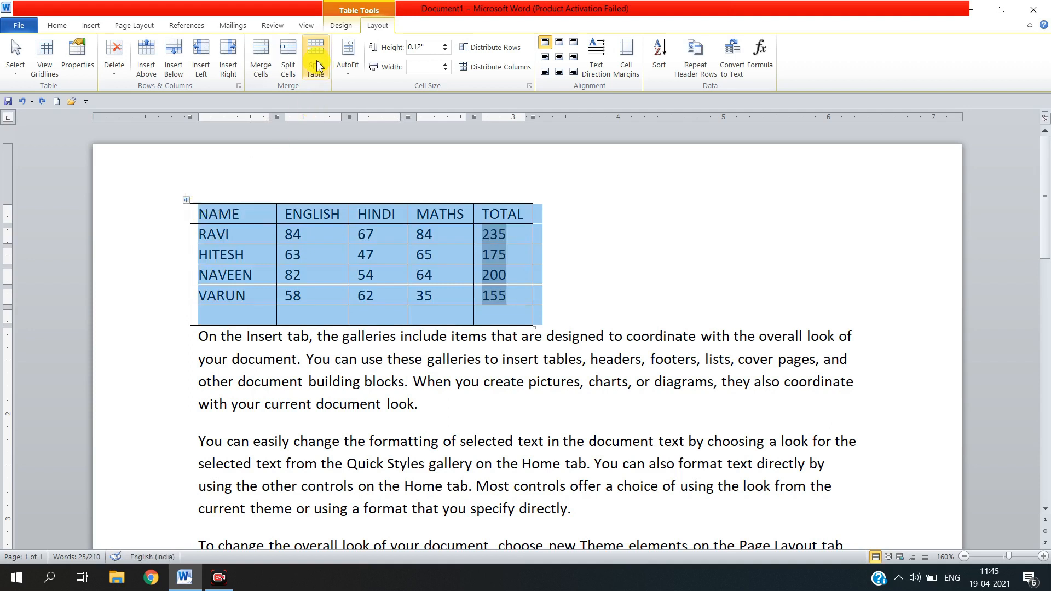
pyautogui.click(348, 65)
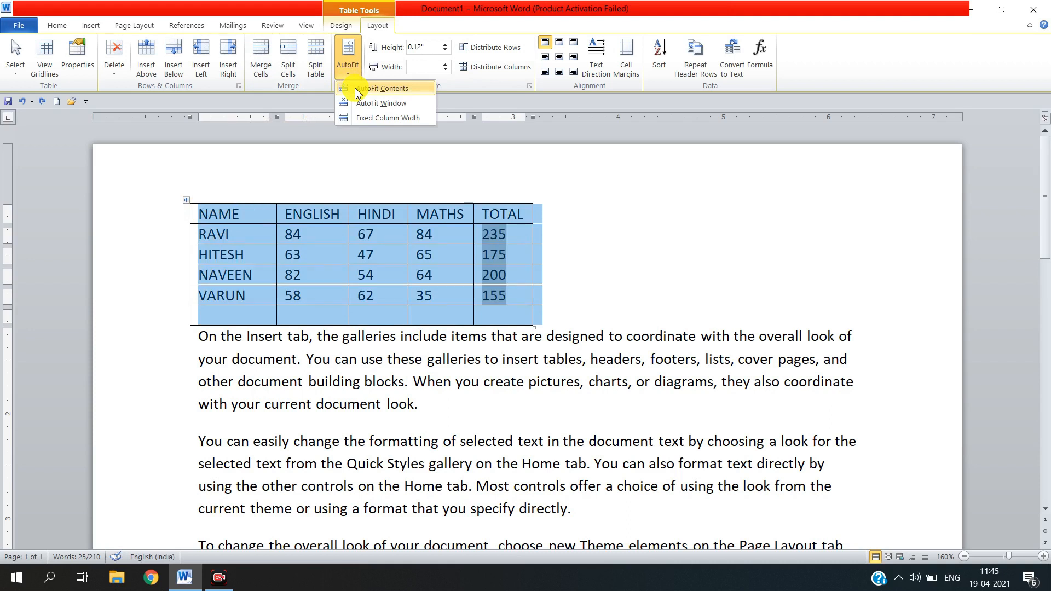
pyautogui.click(357, 91)
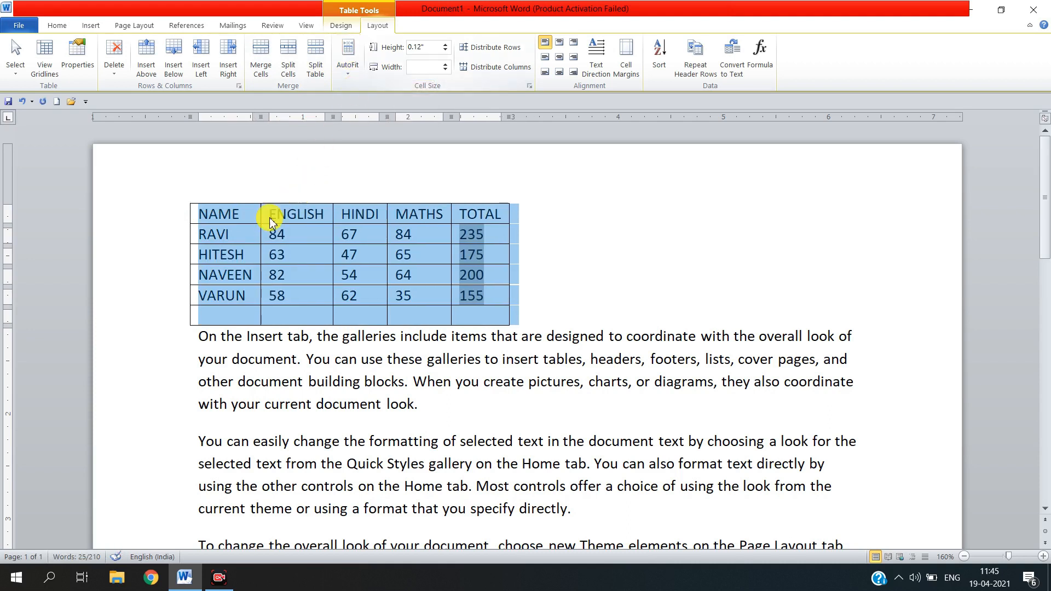
# - AutoFit the marks table to the window width and deselect it
pyautogui.click(349, 62)
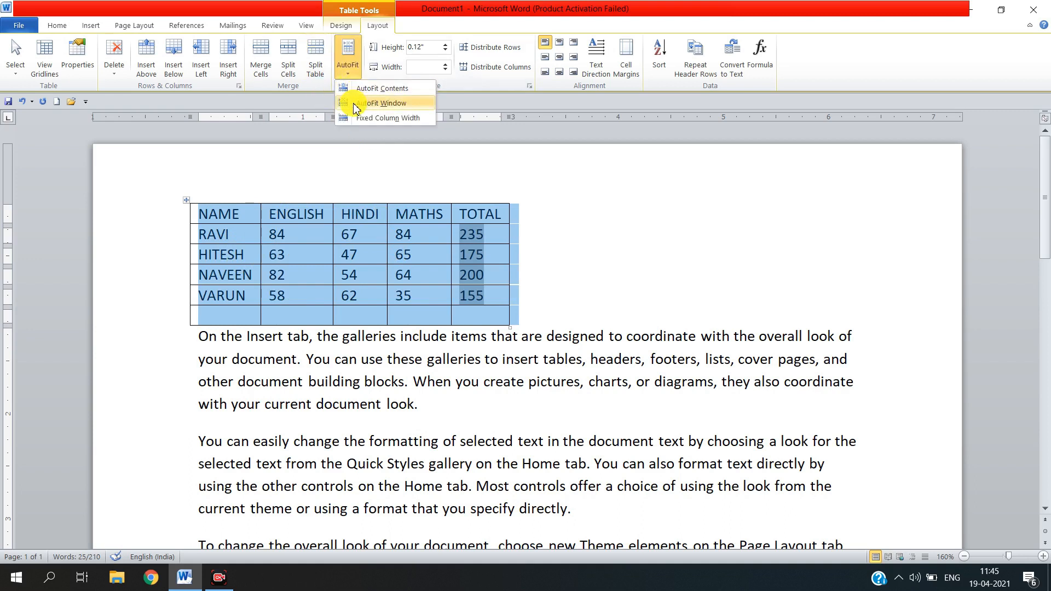
pyautogui.click(356, 104)
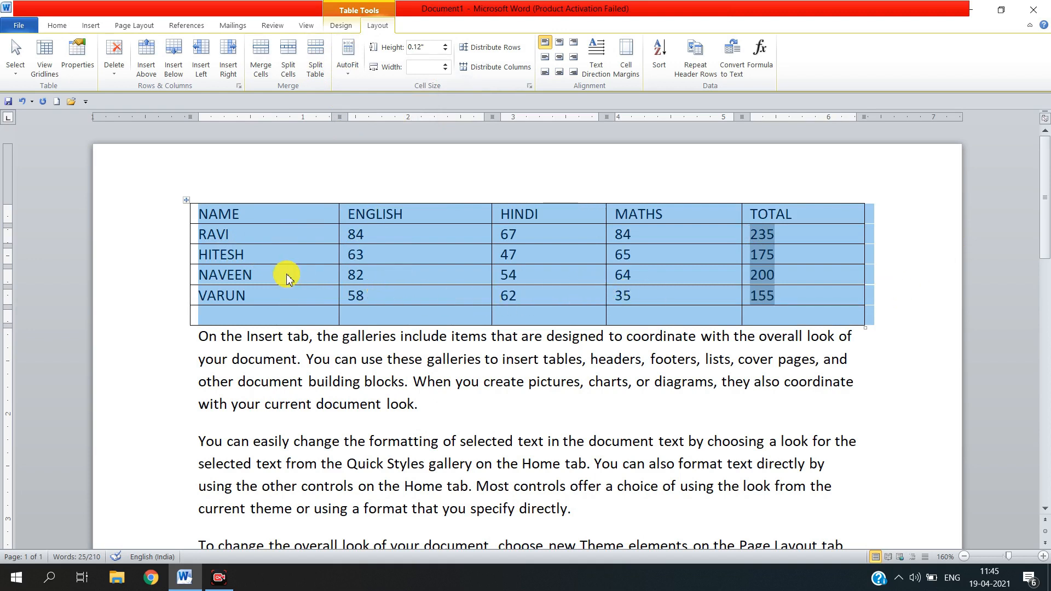
pyautogui.click(381, 261)
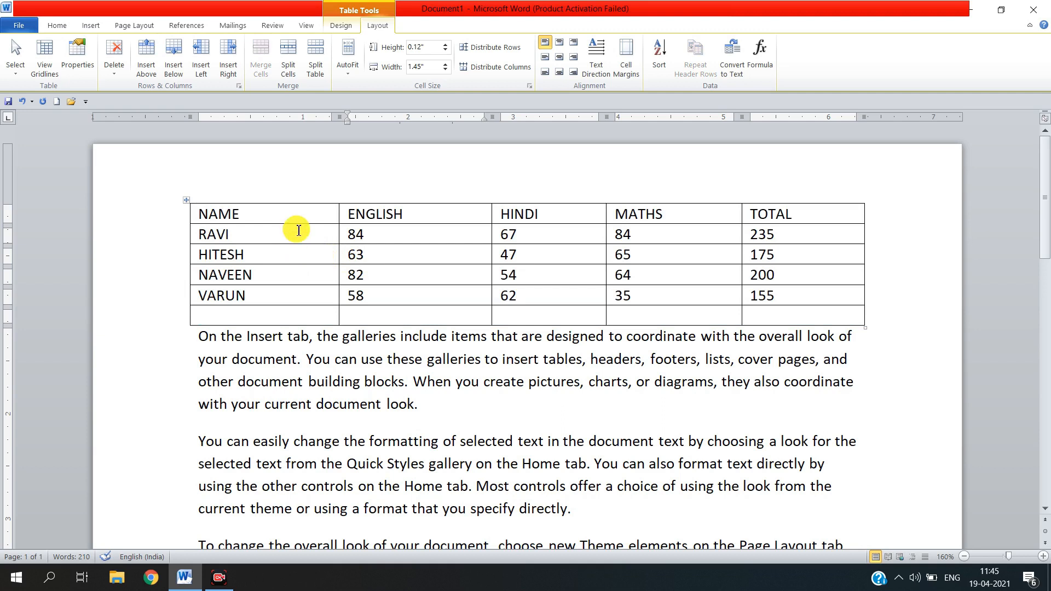
# - Increase the height of the NAME header row to 0.4"
pyautogui.click(283, 218)
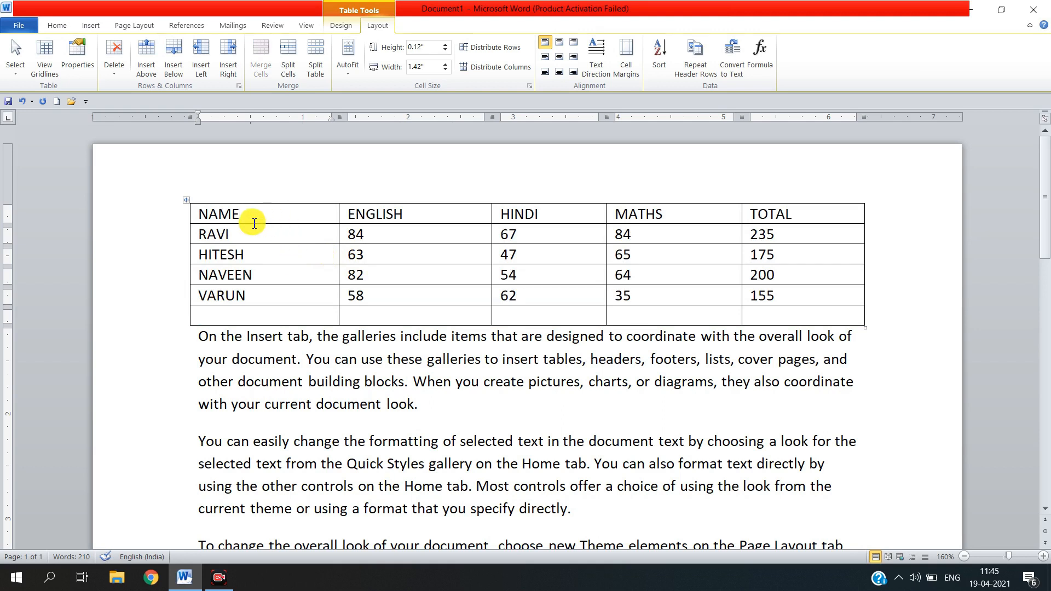
pyautogui.click(445, 46)
pyautogui.click(445, 46)
pyautogui.click(445, 46)
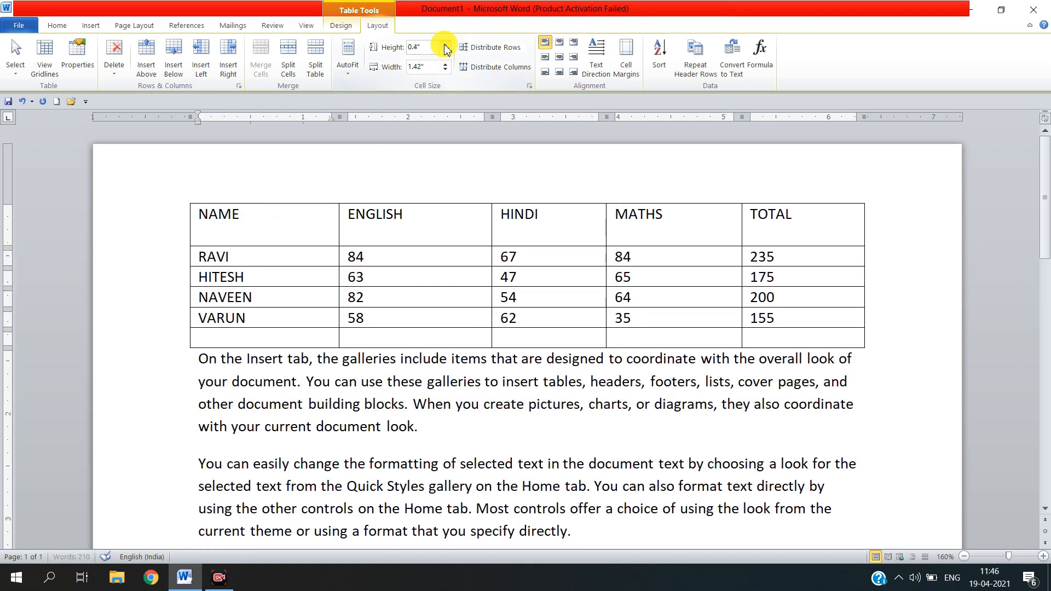
pyautogui.click(288, 300)
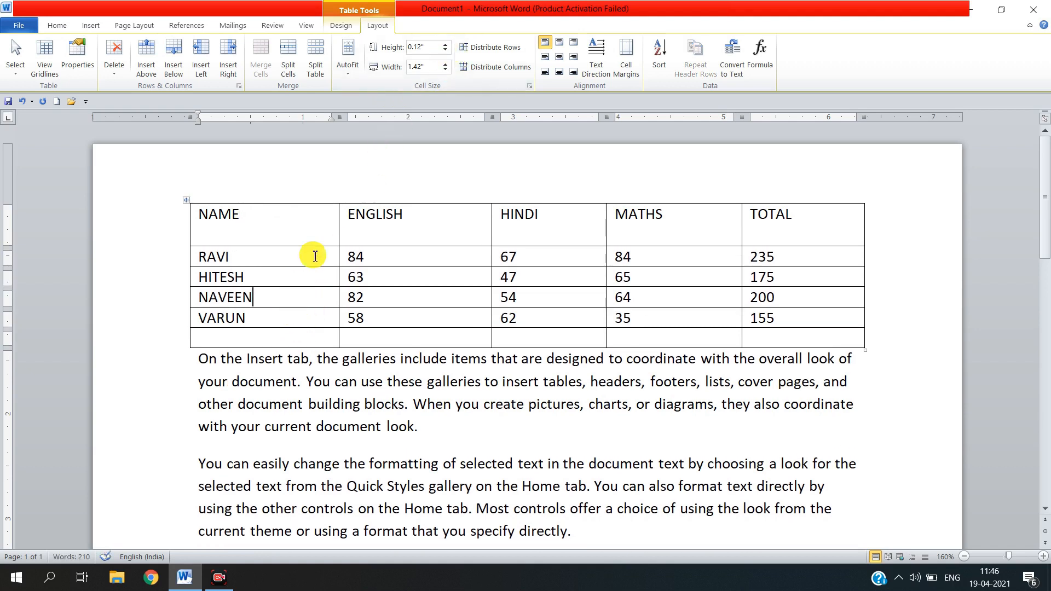
# - Increase the height of the third student's row to 0.4"
pyautogui.click(446, 44)
pyautogui.click(446, 45)
pyautogui.click(446, 45)
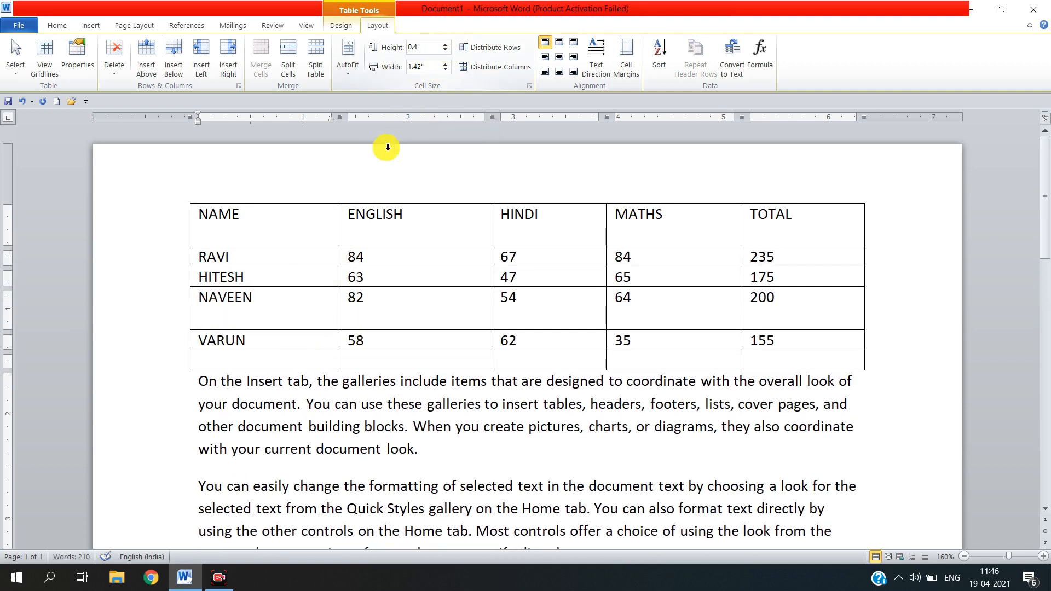
# - Reduce the width of the NAME column to 1"
pyautogui.click(327, 223)
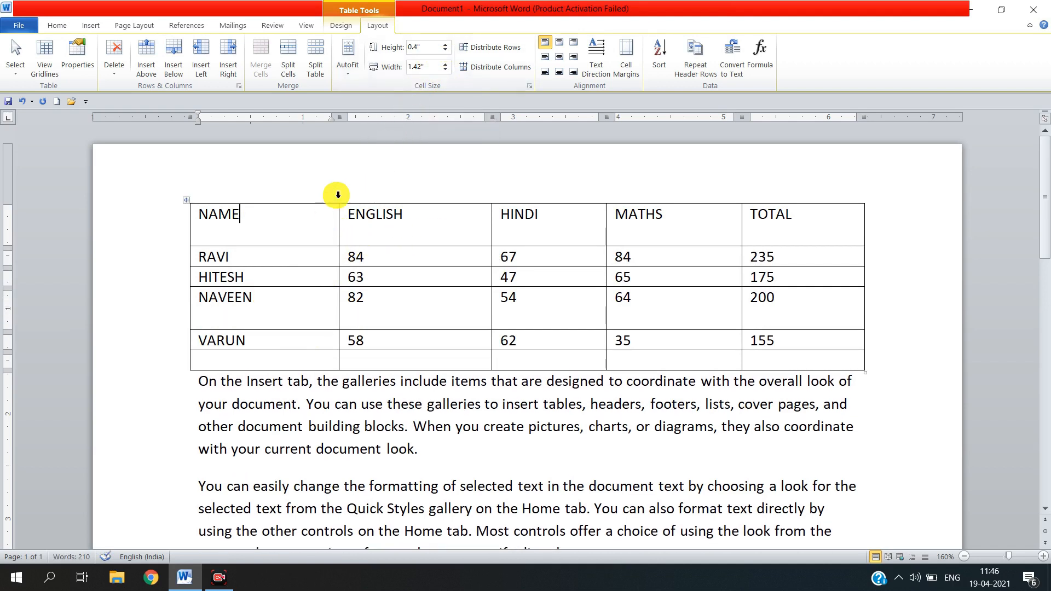
pyautogui.click(446, 71)
pyautogui.click(446, 71)
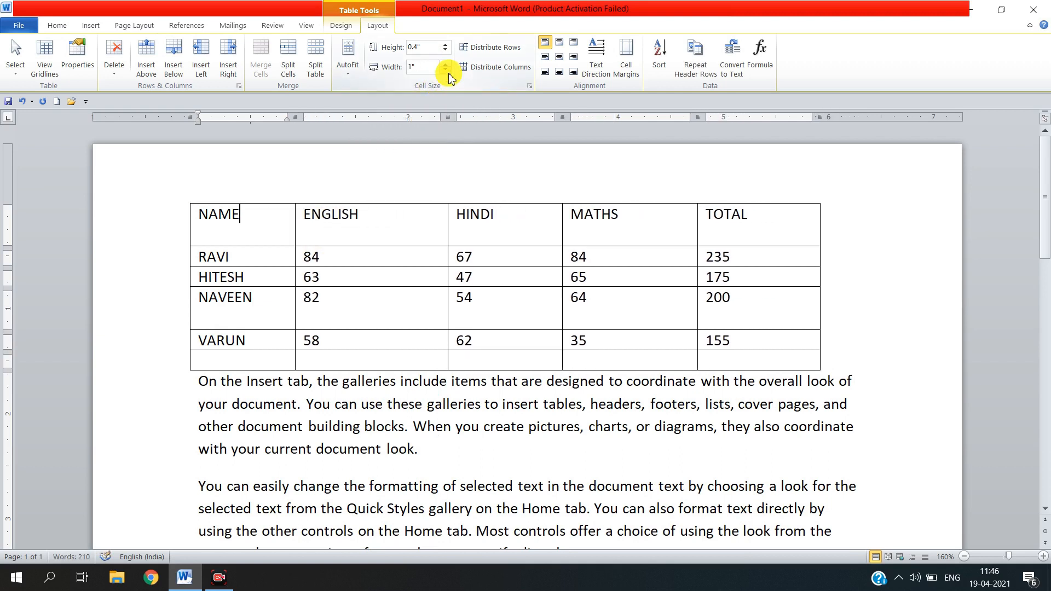
# - Widen the ENGLISH column to 1.6" and place the cursor in the HINDI header cell
pyautogui.click(393, 219)
pyautogui.click(446, 64)
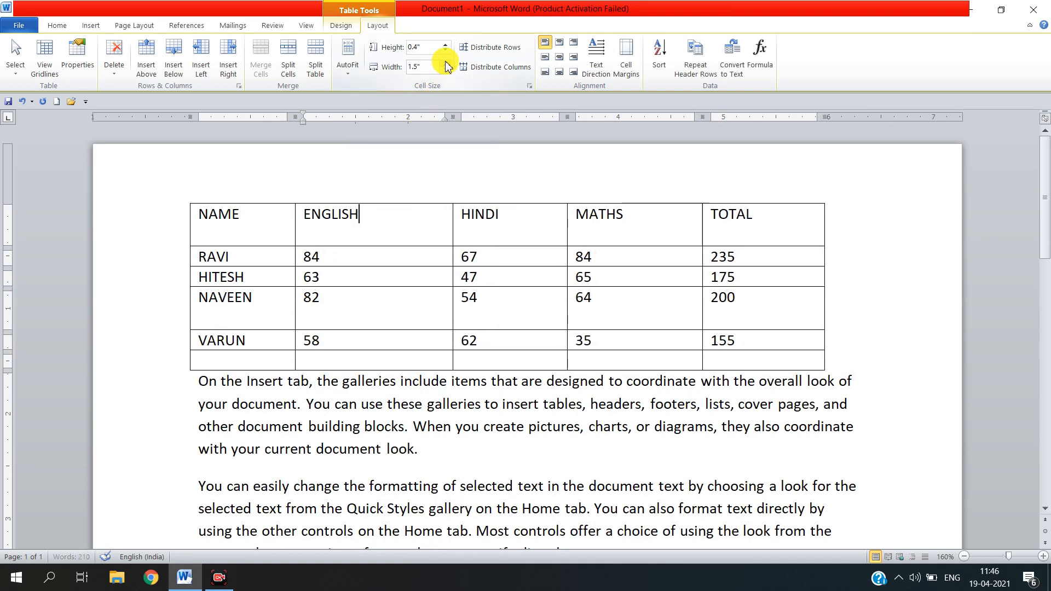
pyautogui.click(446, 64)
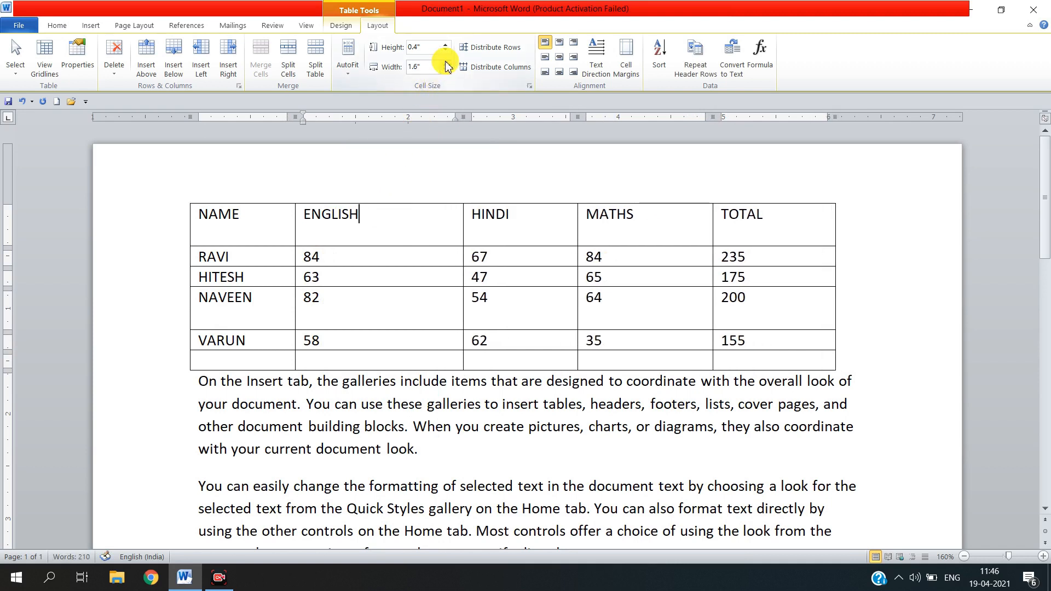
pyautogui.click(525, 230)
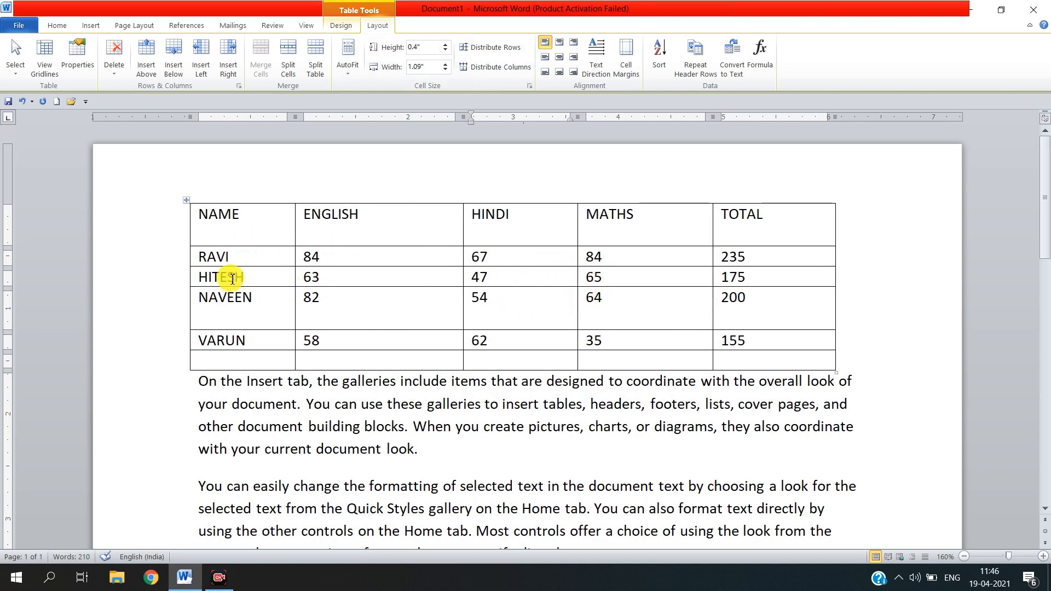
# - Select the entire marks table and distribute its rows and columns evenly
pyautogui.click(190, 204)
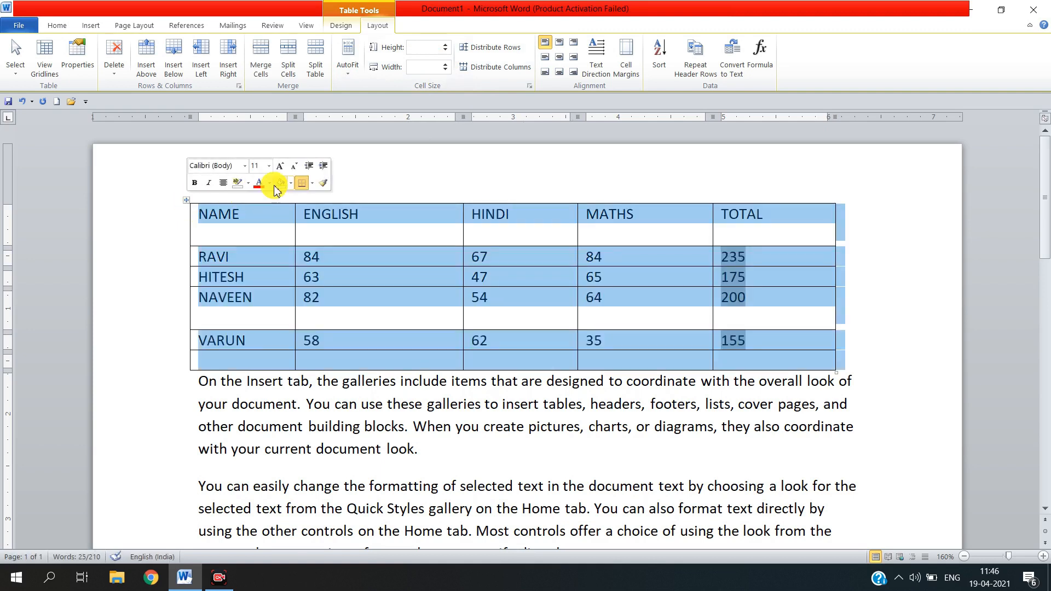
pyautogui.click(469, 49)
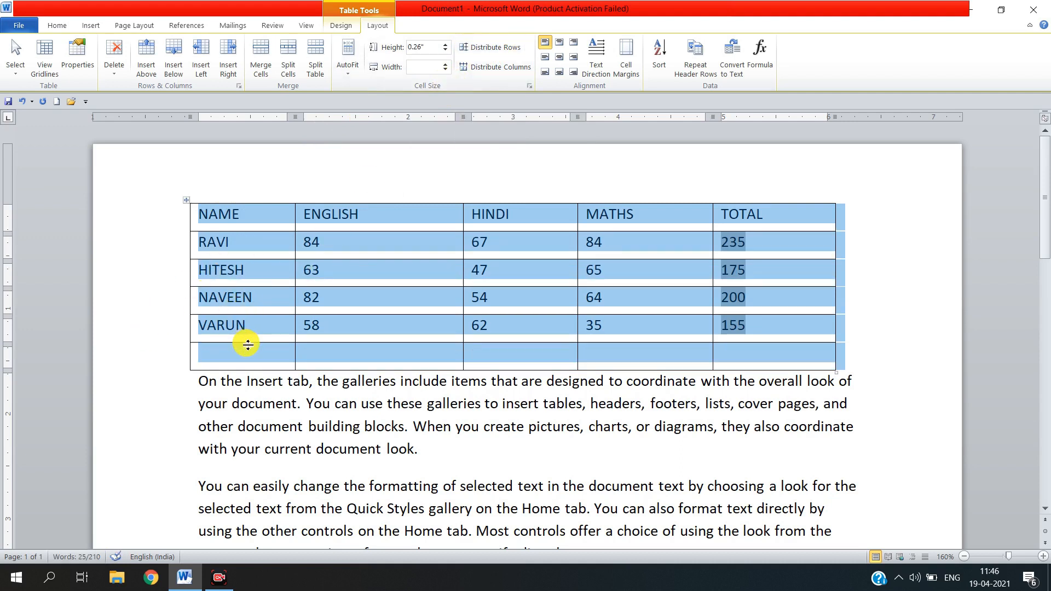
pyautogui.click(496, 70)
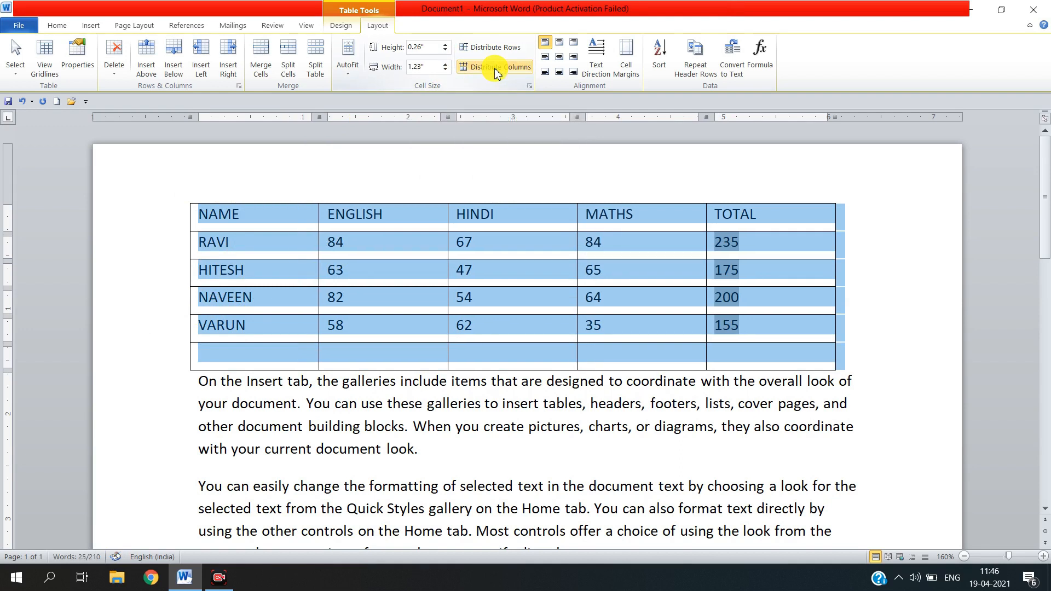
# - Deselect the table and enlarge the header row to about 0.43" and the first student row to about 0.49" high
pyautogui.click(400, 244)
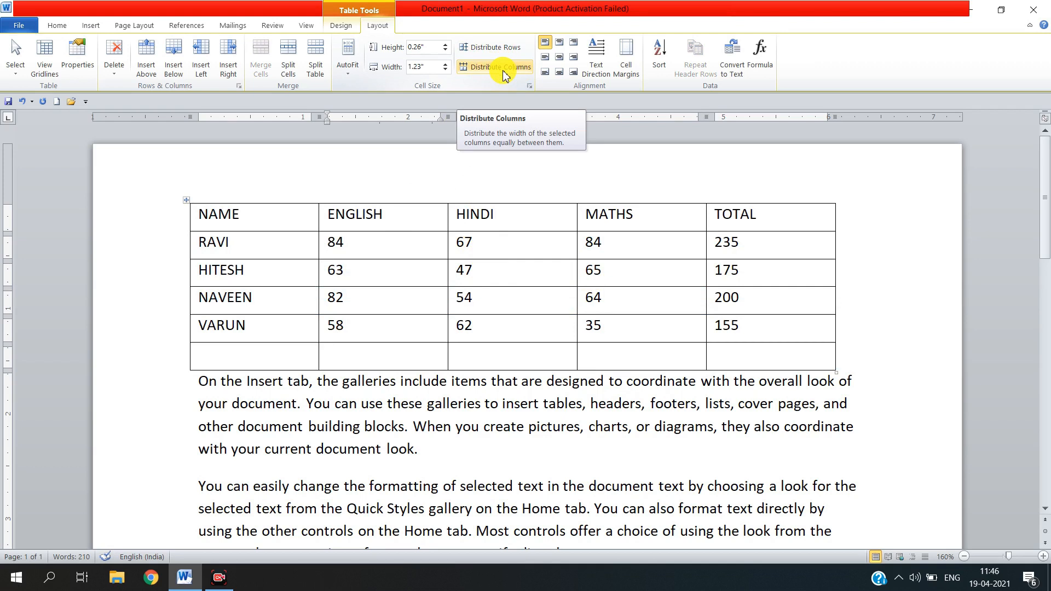
pyautogui.moveTo(305, 232); pyautogui.dragTo(302, 249)
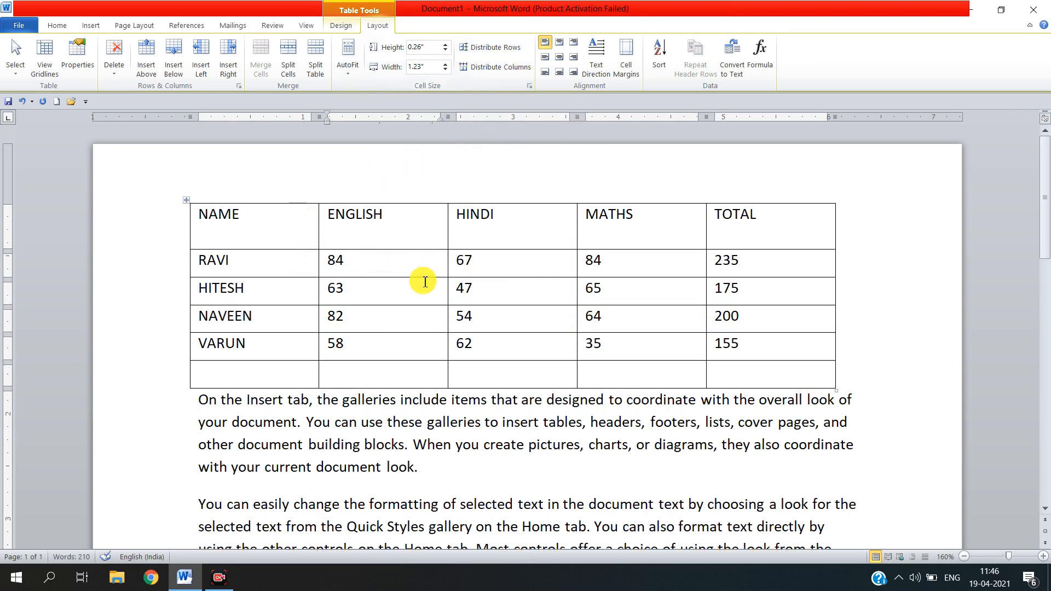
pyautogui.moveTo(425, 281); pyautogui.dragTo(421, 300)
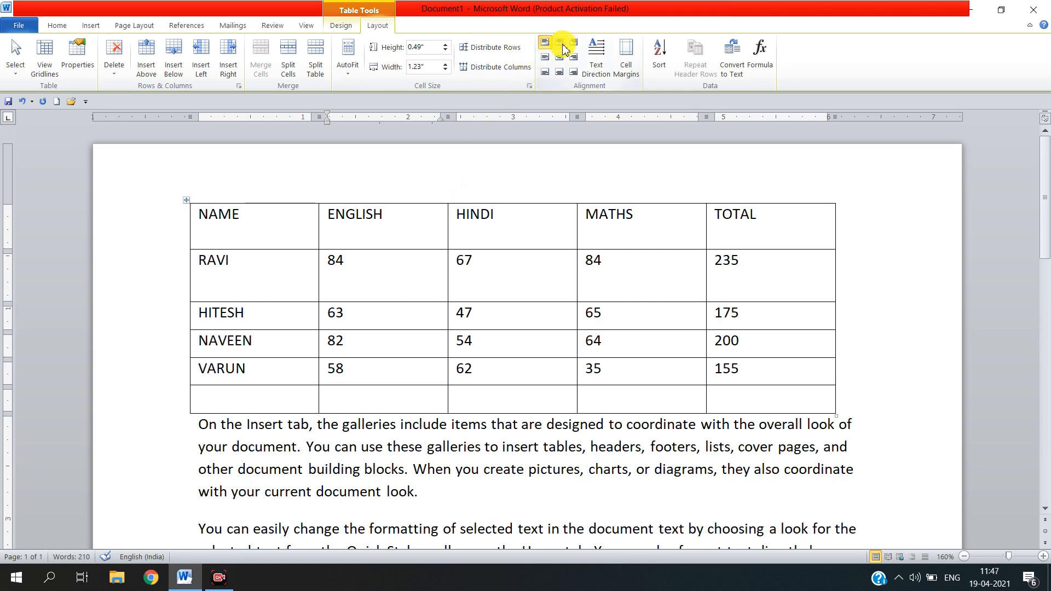
# - Select the header row and try several cell alignments, ending with its text centred both horizontally and vertically
pyautogui.moveTo(230, 228); pyautogui.dragTo(747, 216)
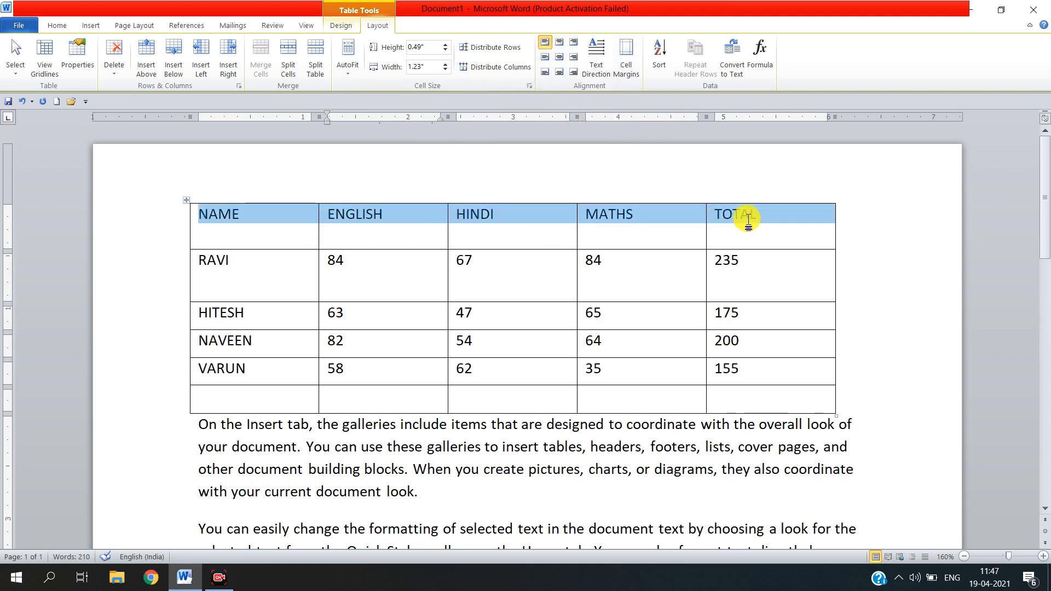
pyautogui.click(565, 47)
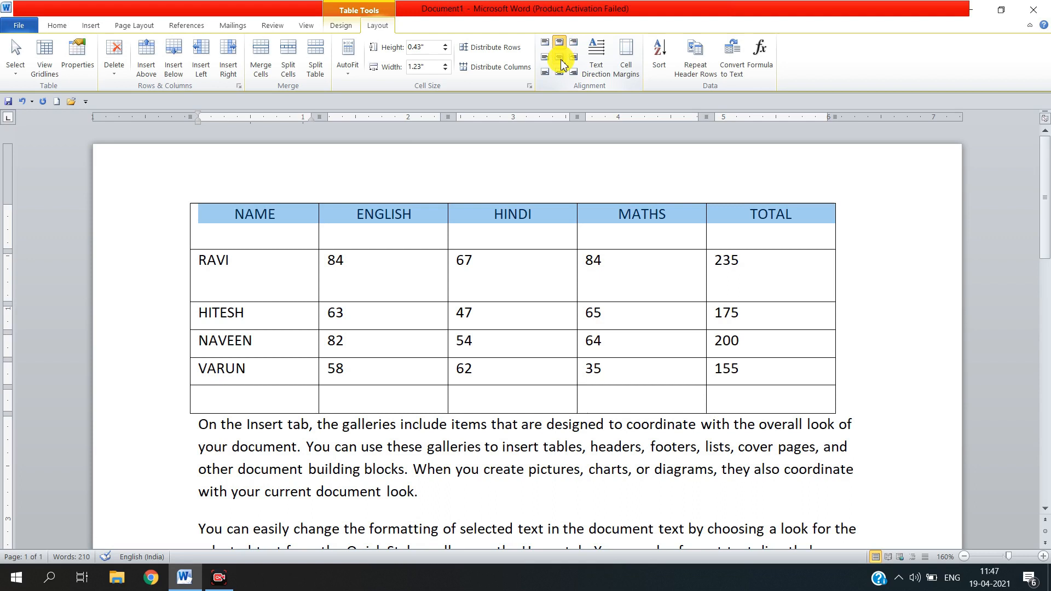
pyautogui.click(561, 46)
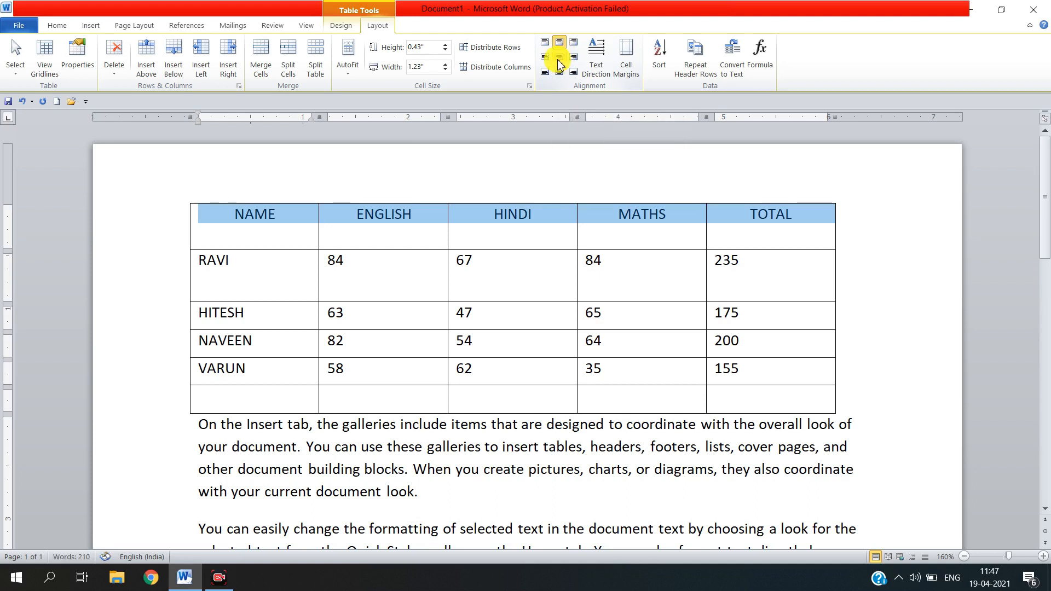
pyautogui.click(561, 59)
pyautogui.click(561, 72)
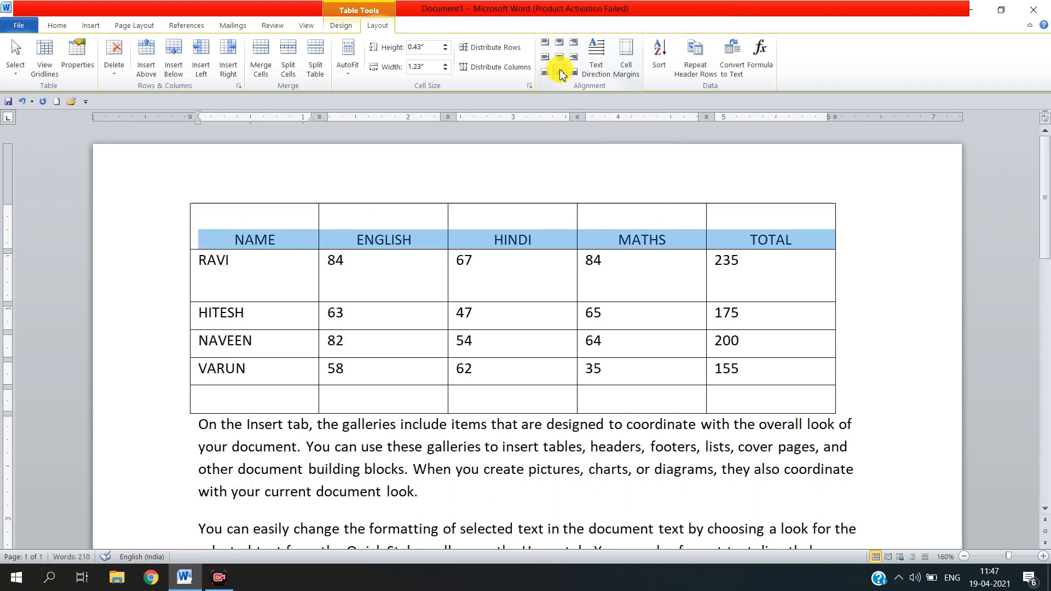
pyautogui.click(561, 58)
pyautogui.click(545, 57)
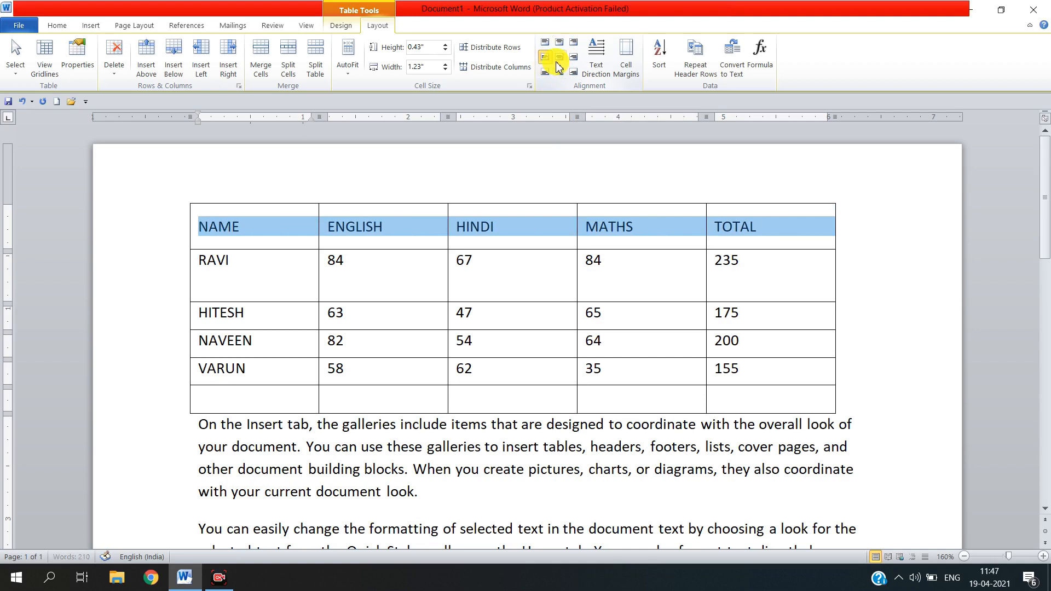
pyautogui.click(560, 57)
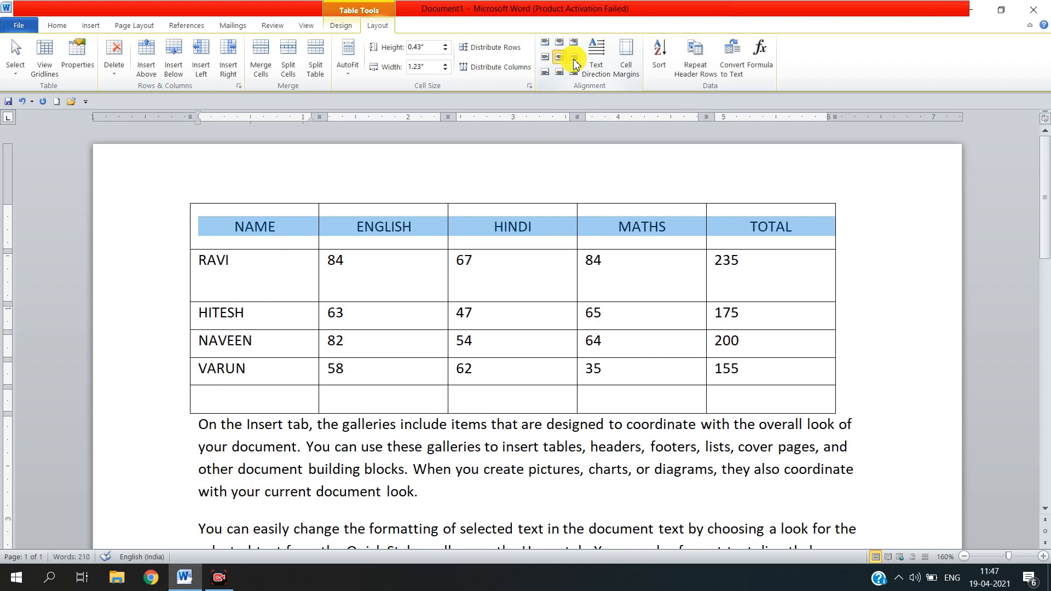
# - Cycle the header row's text direction, leave the headings rotated to read downwards, and deselect the row
pyautogui.click(596, 61)
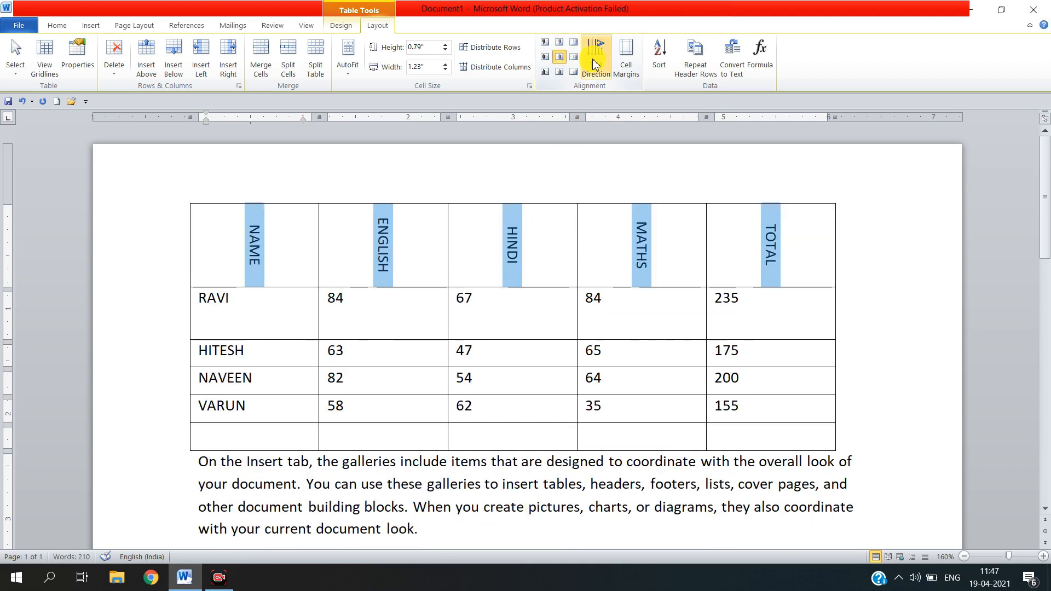
pyautogui.click(595, 65)
pyautogui.click(595, 64)
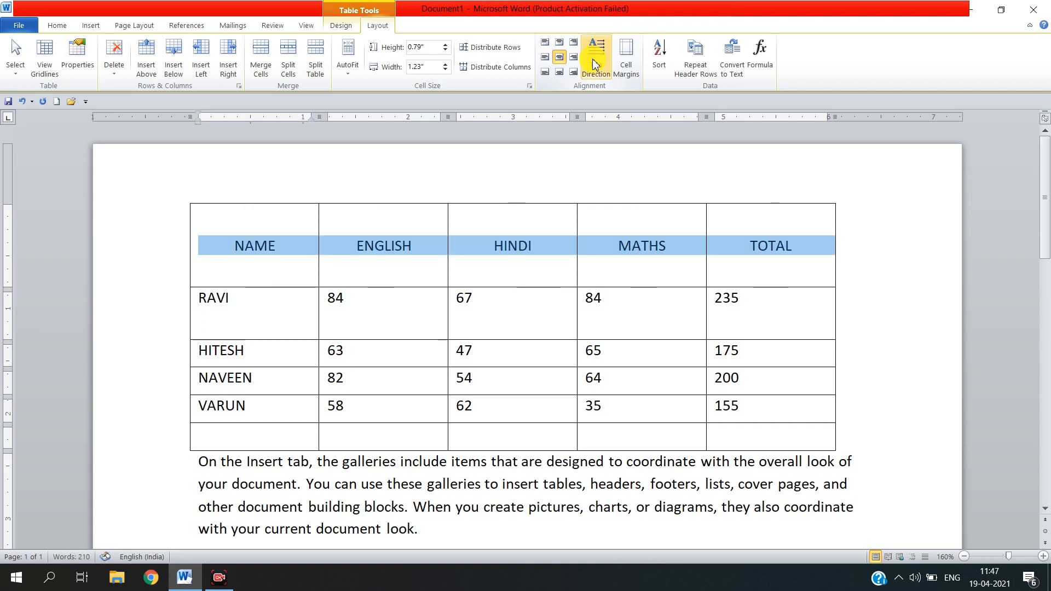
pyautogui.click(596, 65)
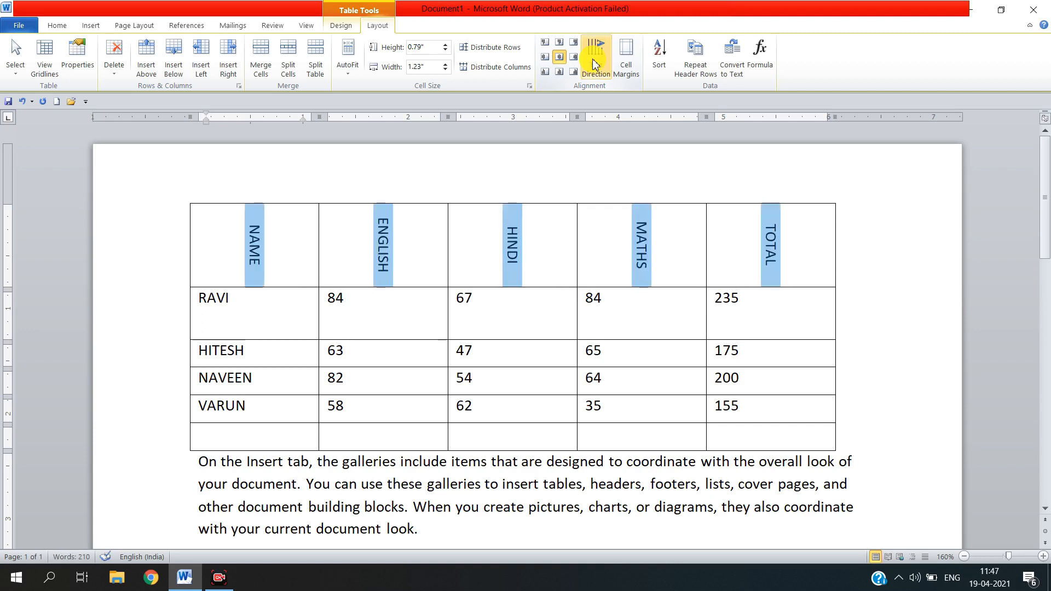
pyautogui.click(487, 267)
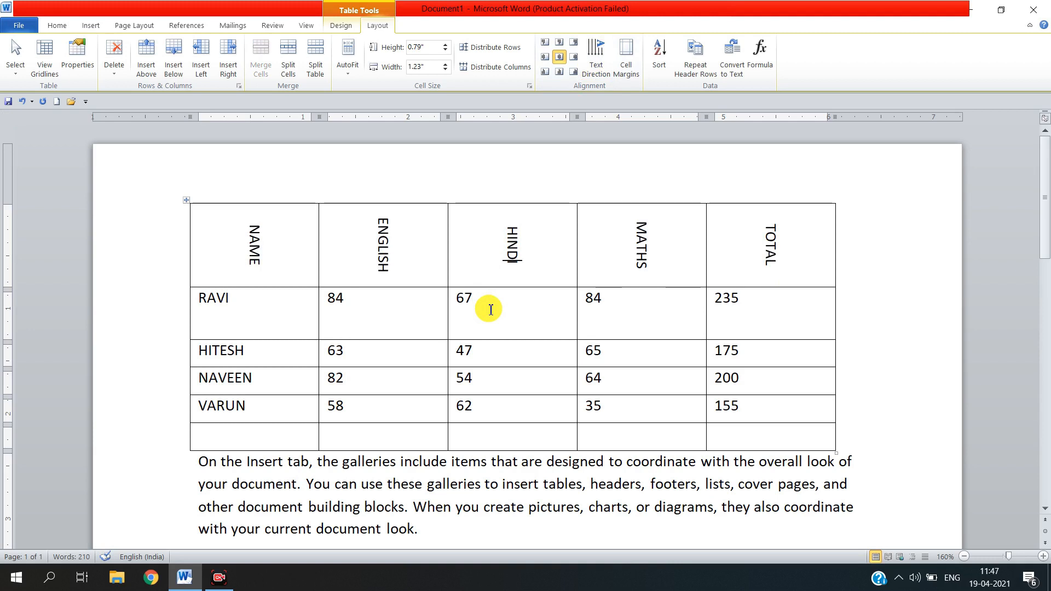
# - Undo the text direction changes to restore the horizontal, centred headings at the previous row height
pyautogui.hotkey('ctrl', 'z')
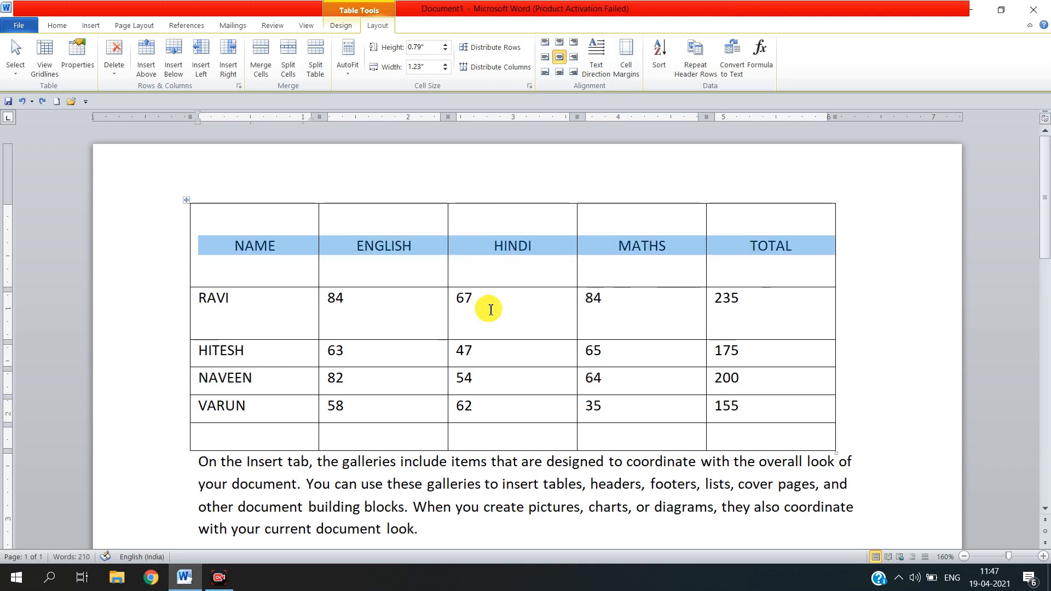
pyautogui.hotkey('ctrl', 'y')
pyautogui.hotkey('ctrl', 'z')
pyautogui.hotkey('ctrl', 'z')
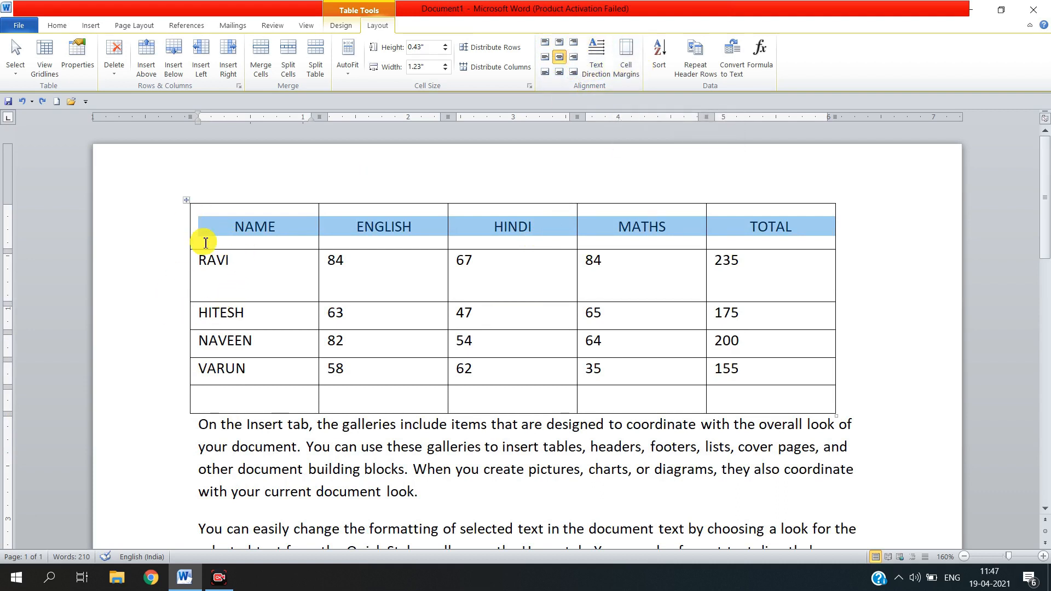
# - Select the whole marks table again and even out its row heights and column widths
pyautogui.click(253, 260)
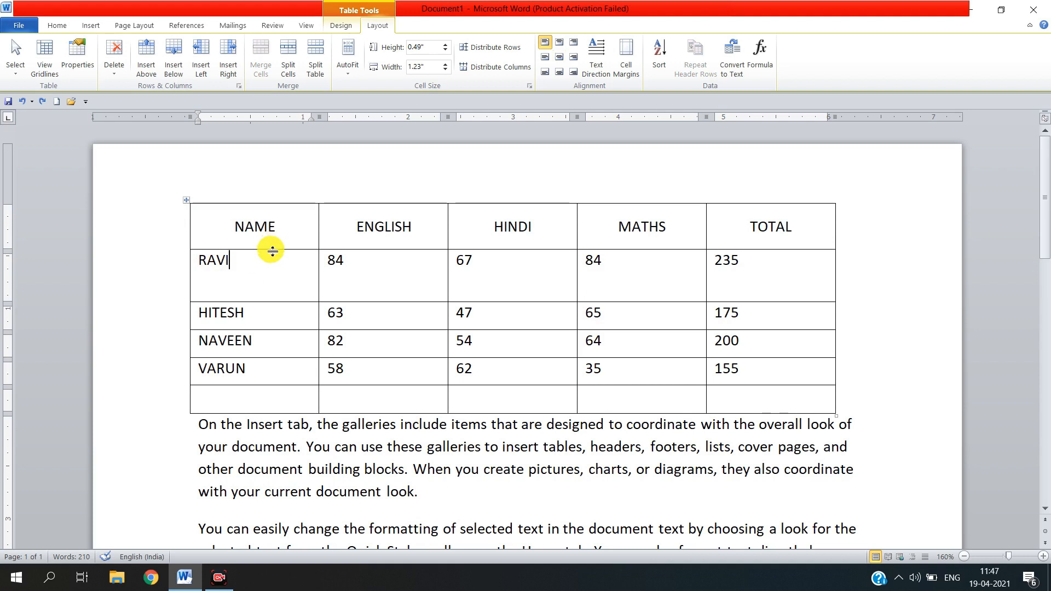
pyautogui.click(185, 201)
pyautogui.click(493, 47)
pyautogui.click(499, 68)
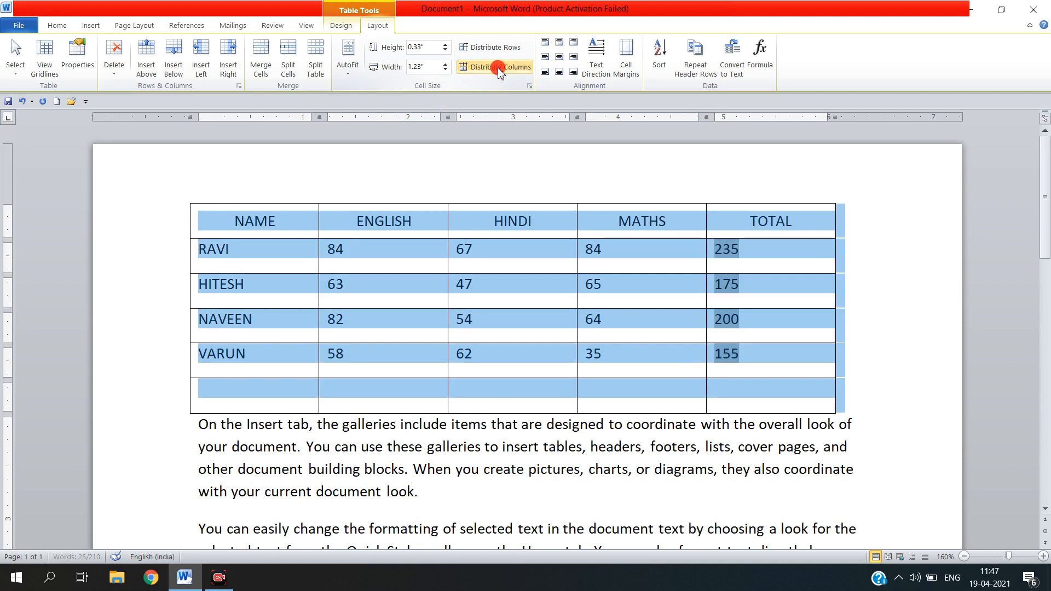
# - Deselect the table and shrink the header row and the first student row to the height of one text line
pyautogui.click(285, 256)
pyautogui.moveTo(277, 238); pyautogui.dragTo(280, 221)
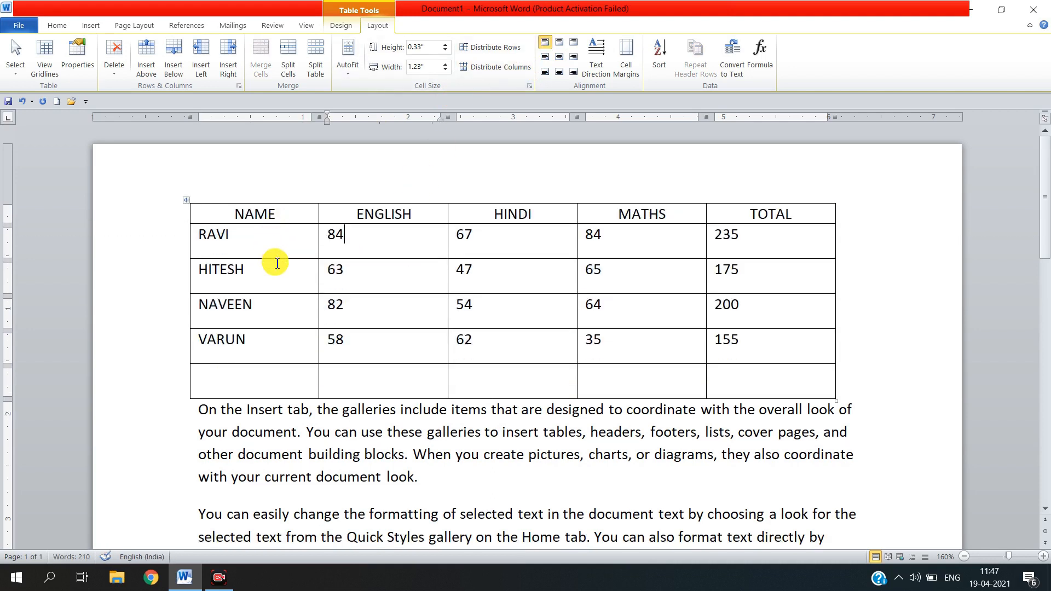
pyautogui.moveTo(277, 261); pyautogui.dragTo(279, 237)
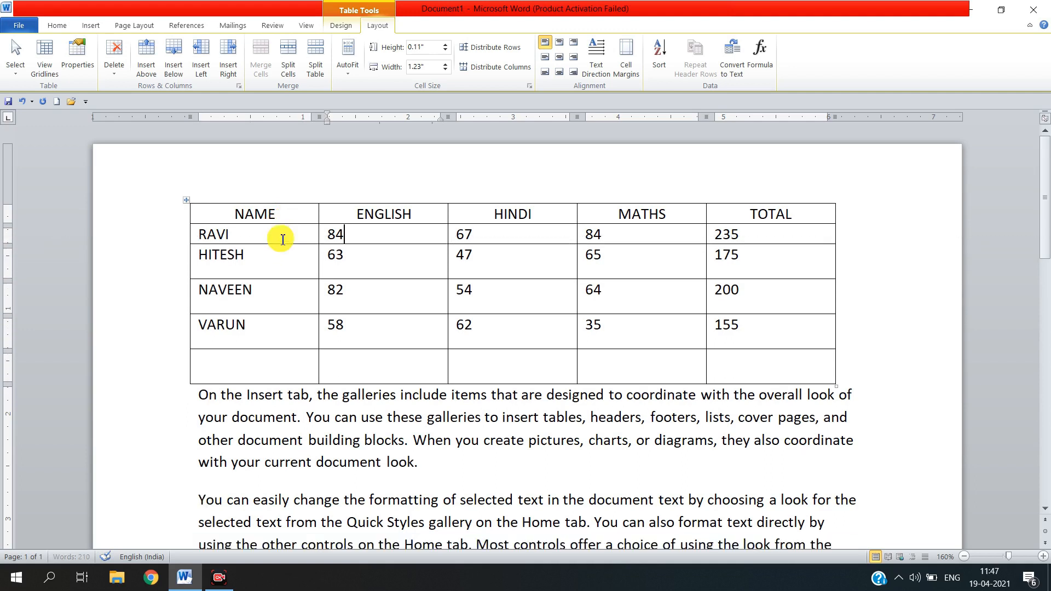
# - Select the entire marks table, AutoFit it to its contents and deselect it
pyautogui.click(187, 200)
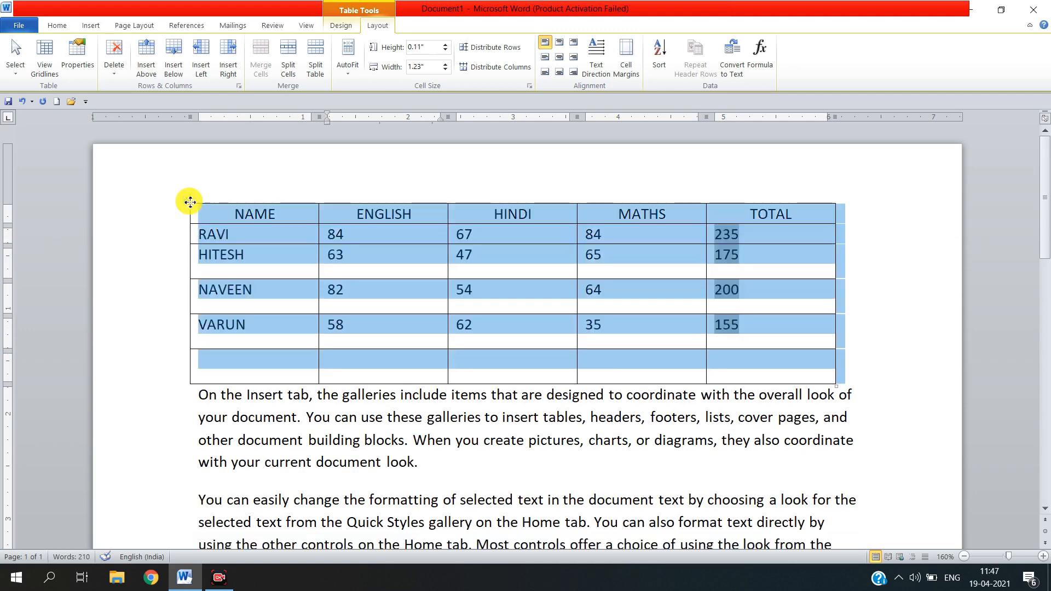
pyautogui.click(348, 61)
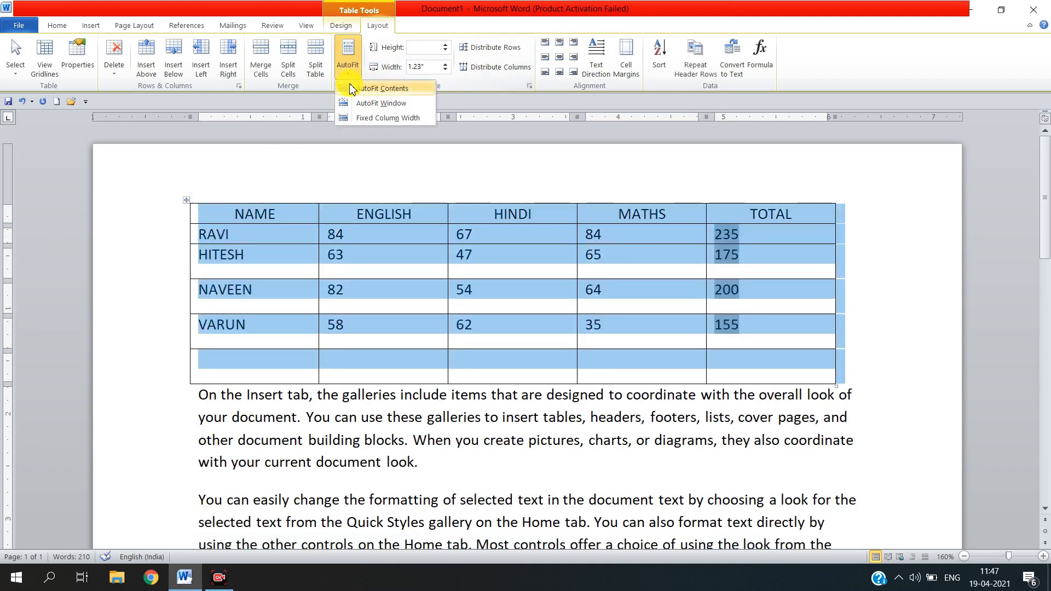
pyautogui.click(353, 89)
pyautogui.click(301, 270)
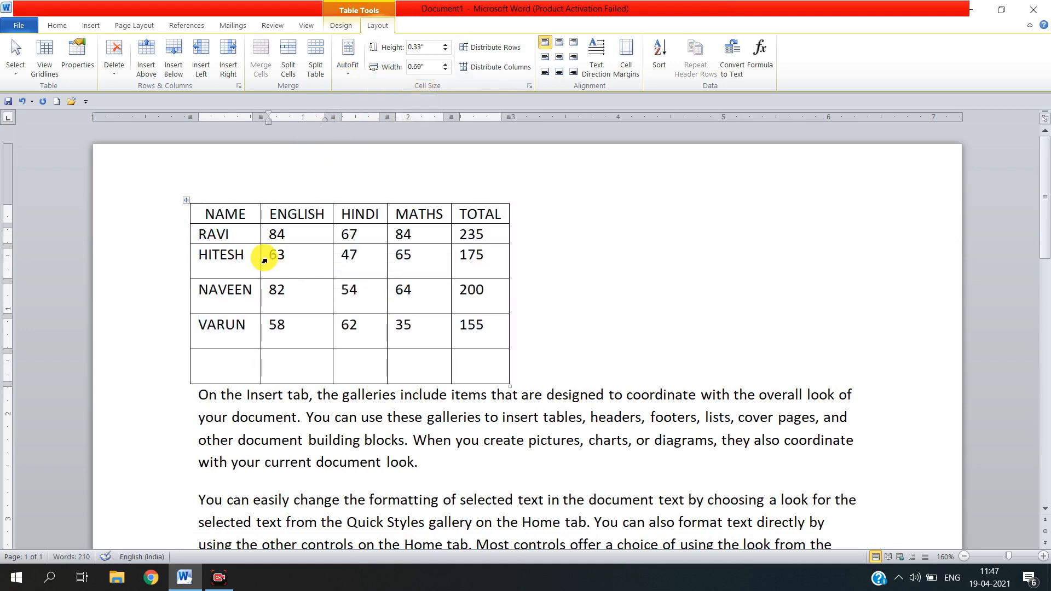
# - Set the marks table's default top and bottom cell margins to 0.5 inch
pyautogui.click(285, 216)
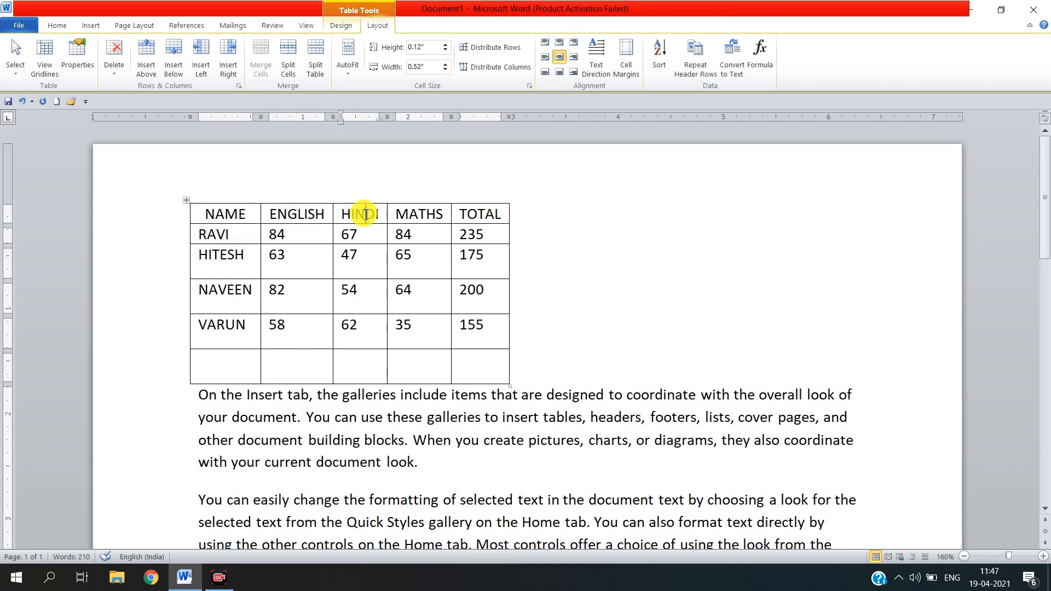
pyautogui.click(422, 214)
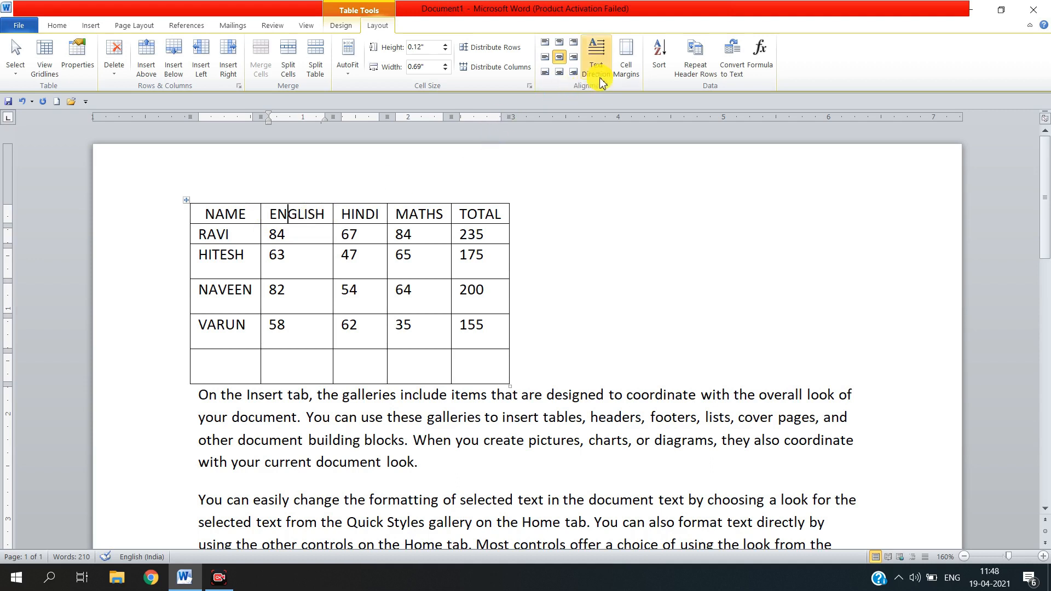
pyautogui.click(619, 72)
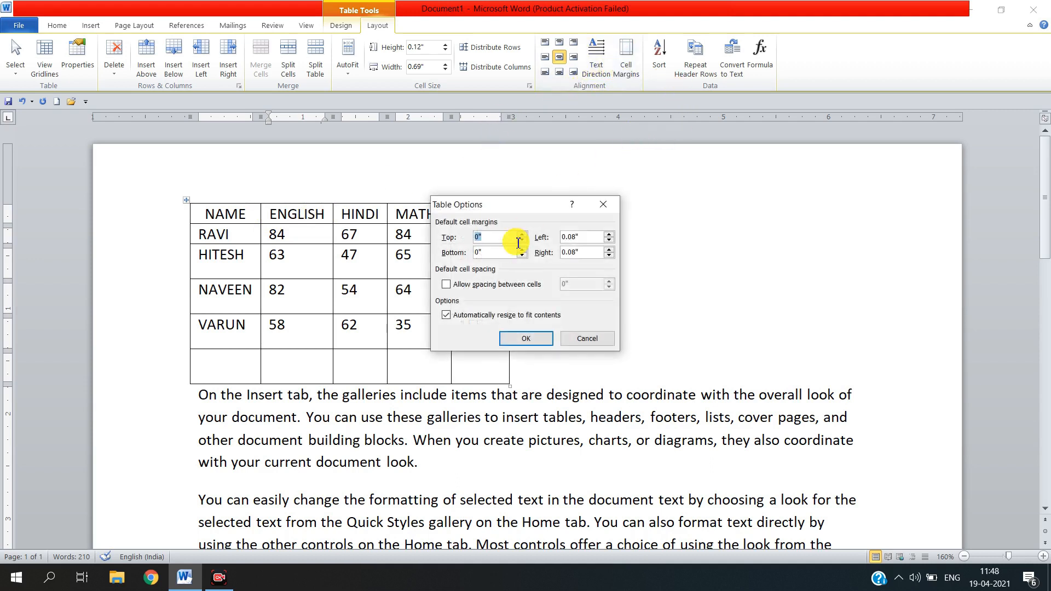
pyautogui.moveTo(524, 208); pyautogui.dragTo(657, 155)
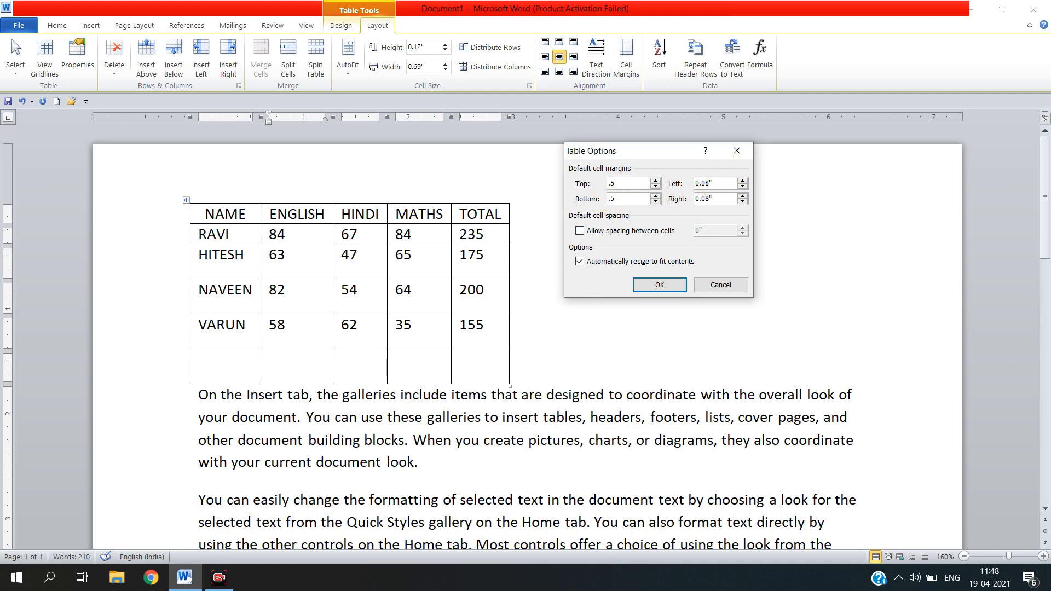
pyautogui.click(659, 284)
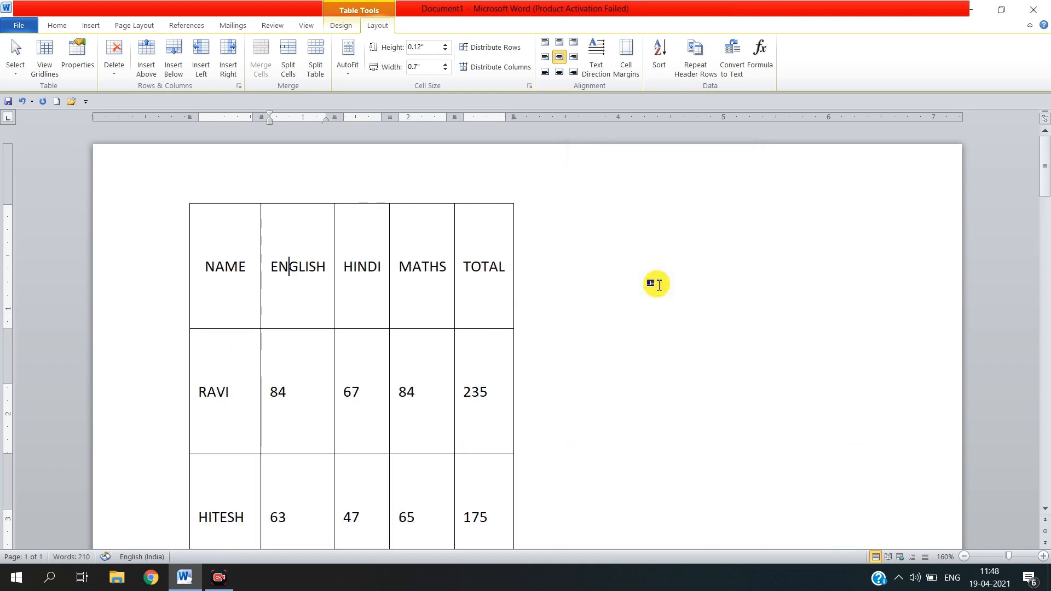
# - Select the ENGLISH column and set the table's default top and bottom cell margins to 0.05 inch
pyautogui.click(288, 218)
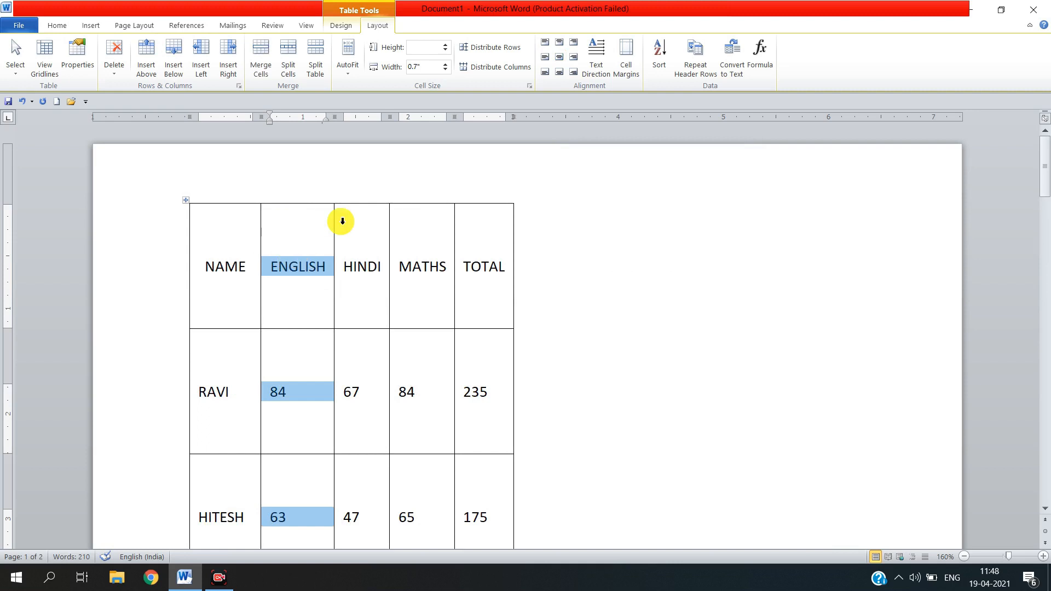
pyautogui.click(625, 59)
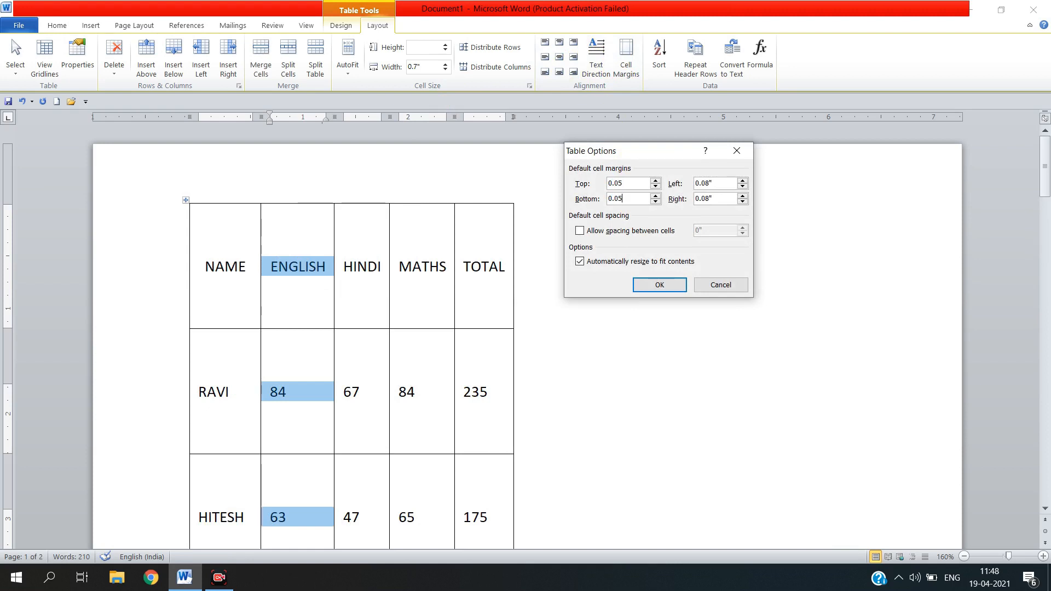
pyautogui.press('Return')
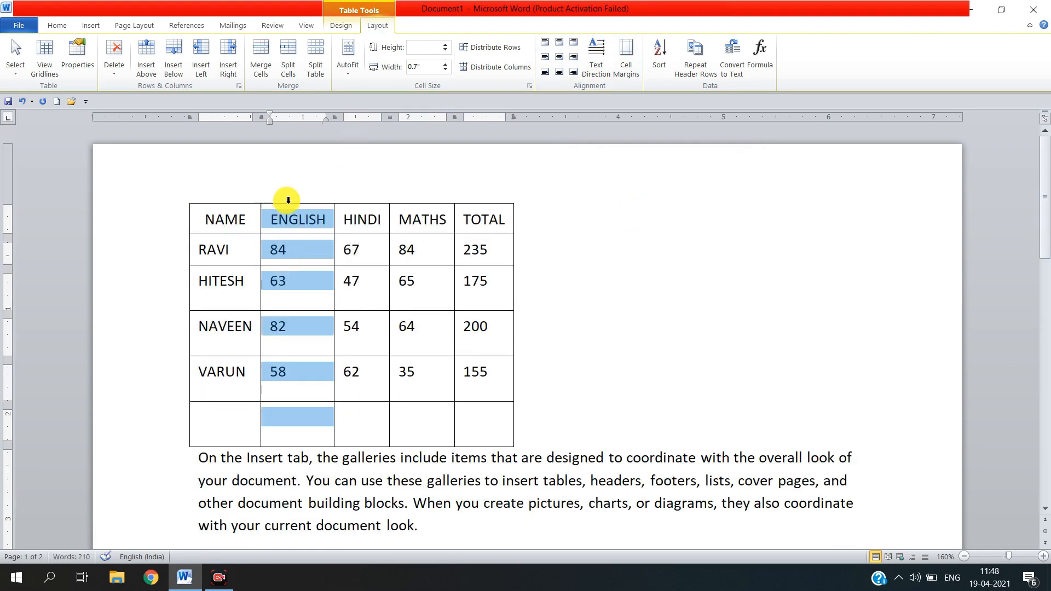
# - Reset the table's default top and bottom cell margins to 0 and deselect the ENGLISH column
pyautogui.click(626, 55)
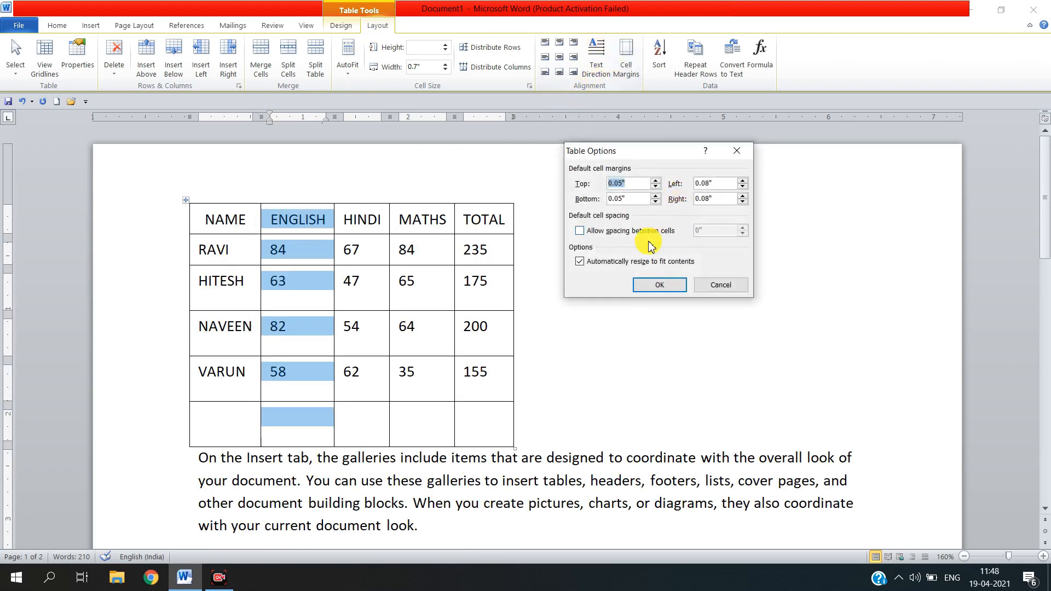
pyautogui.write('0')
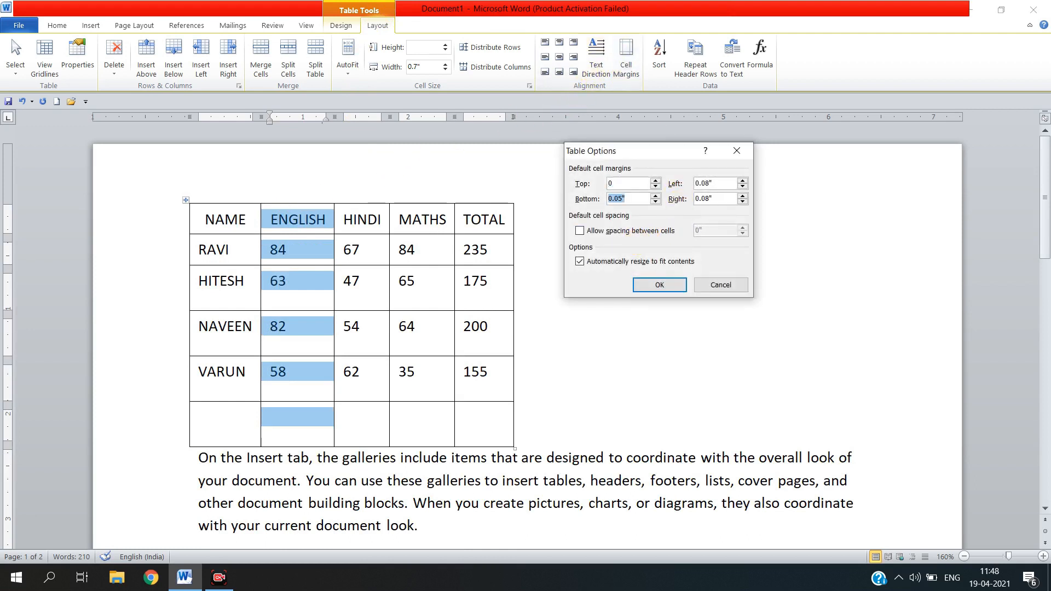
pyautogui.write('0')
pyautogui.press('Return')
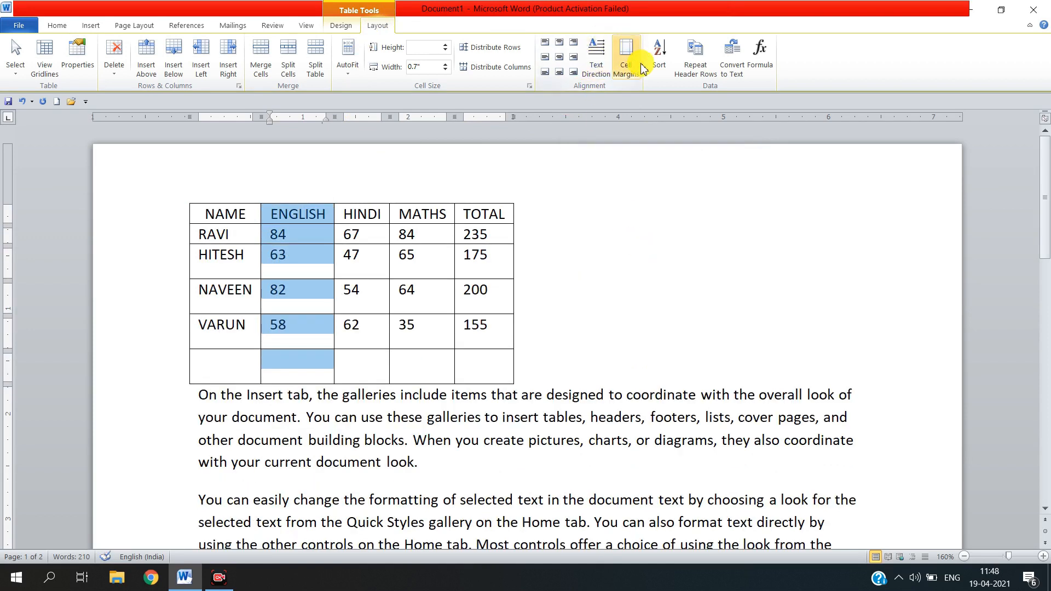
pyautogui.click(626, 55)
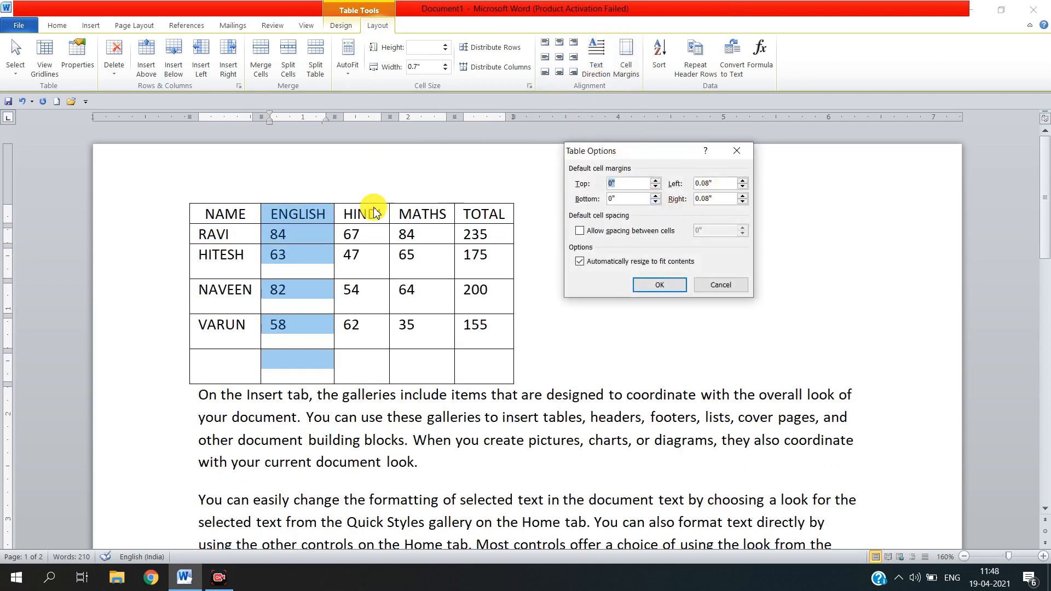
pyautogui.click(663, 285)
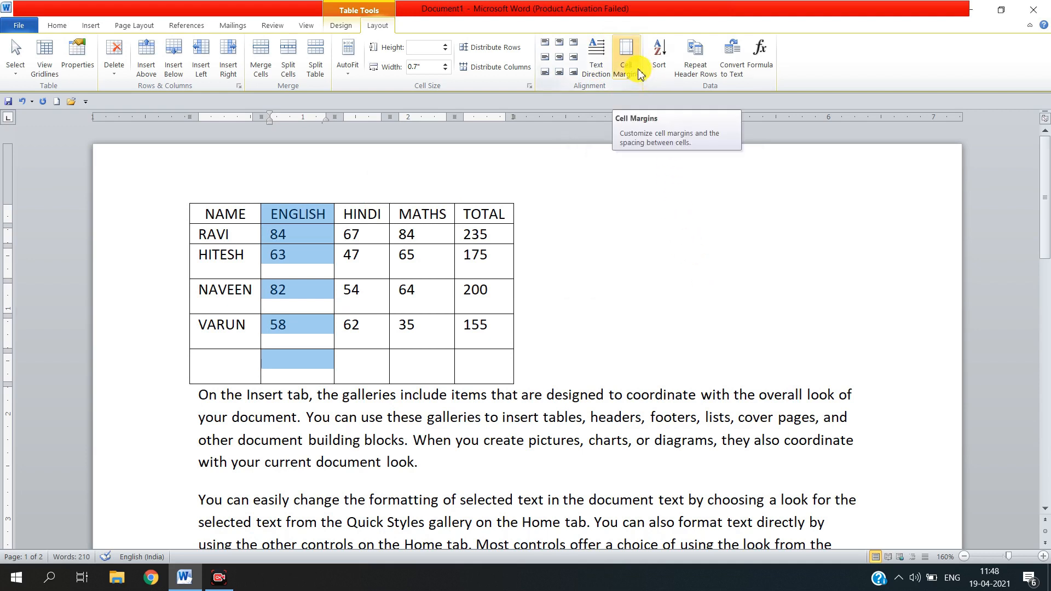
pyautogui.click(284, 267)
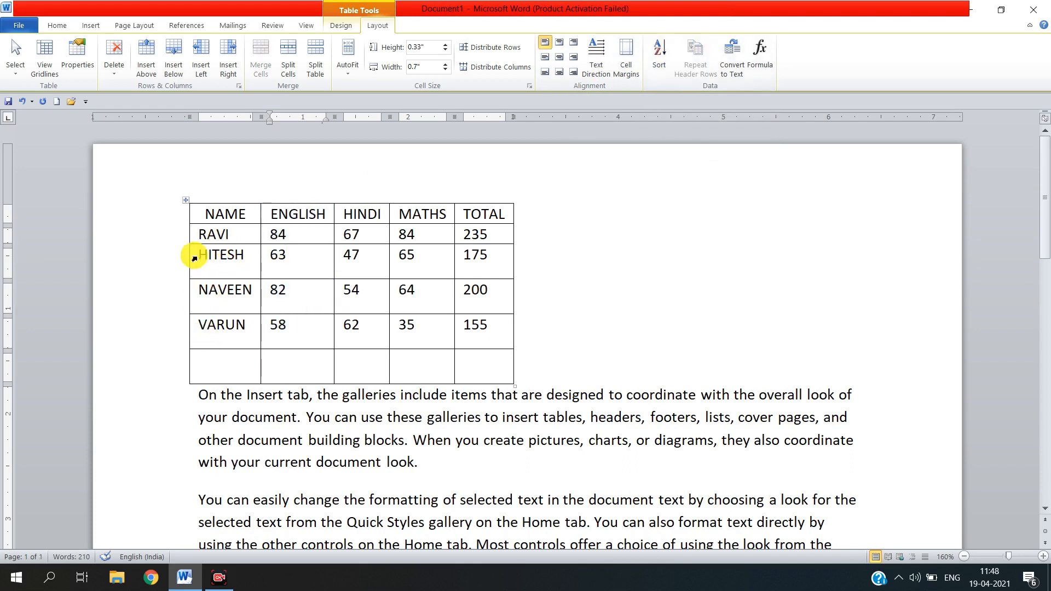
pyautogui.moveTo(208, 237); pyautogui.dragTo(482, 345)
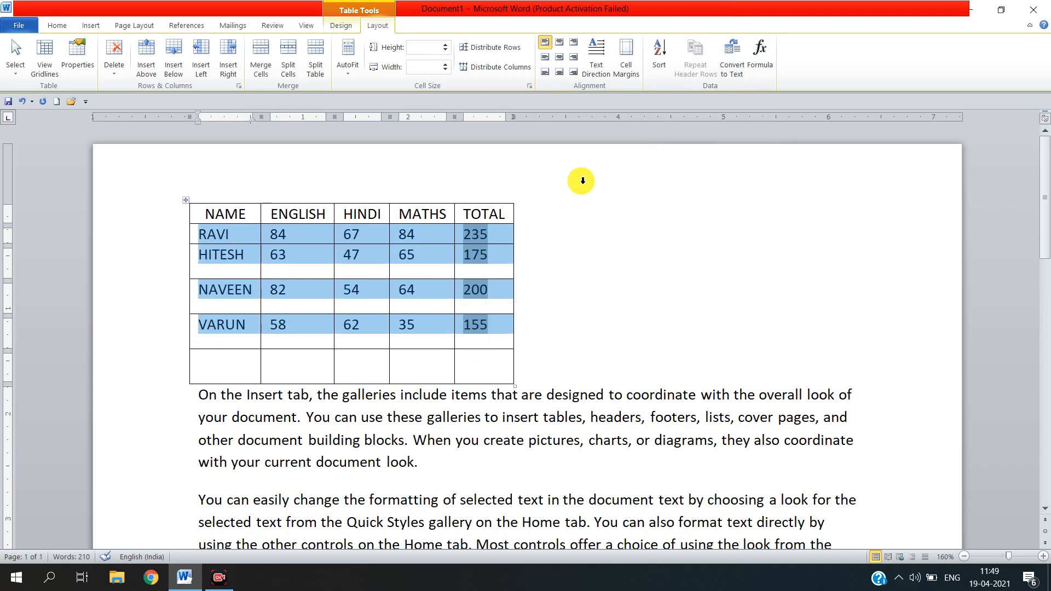
pyautogui.click(659, 71)
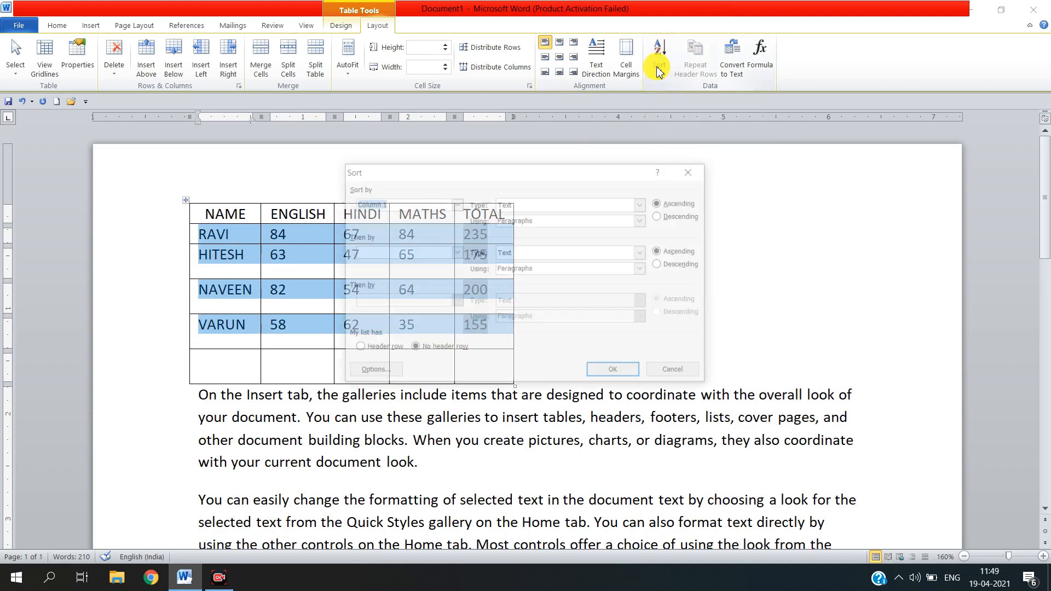
pyautogui.click(693, 170)
pyautogui.click(391, 270)
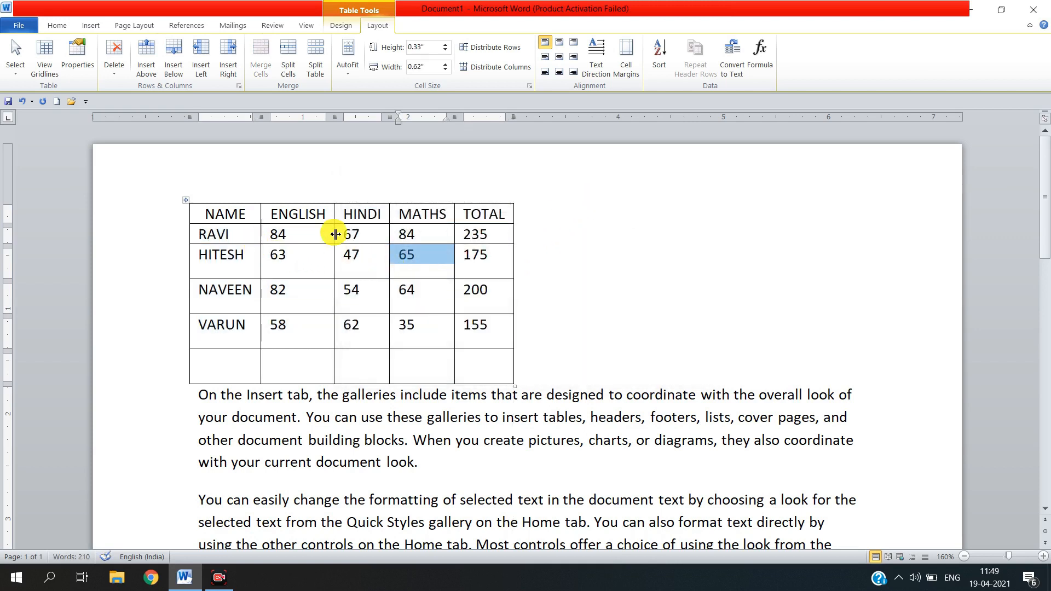
pyautogui.click(345, 257)
# - Select the heading row and all student rows and sort them by NAME as text in ascending order, with a header row
pyautogui.moveTo(207, 213); pyautogui.dragTo(479, 349)
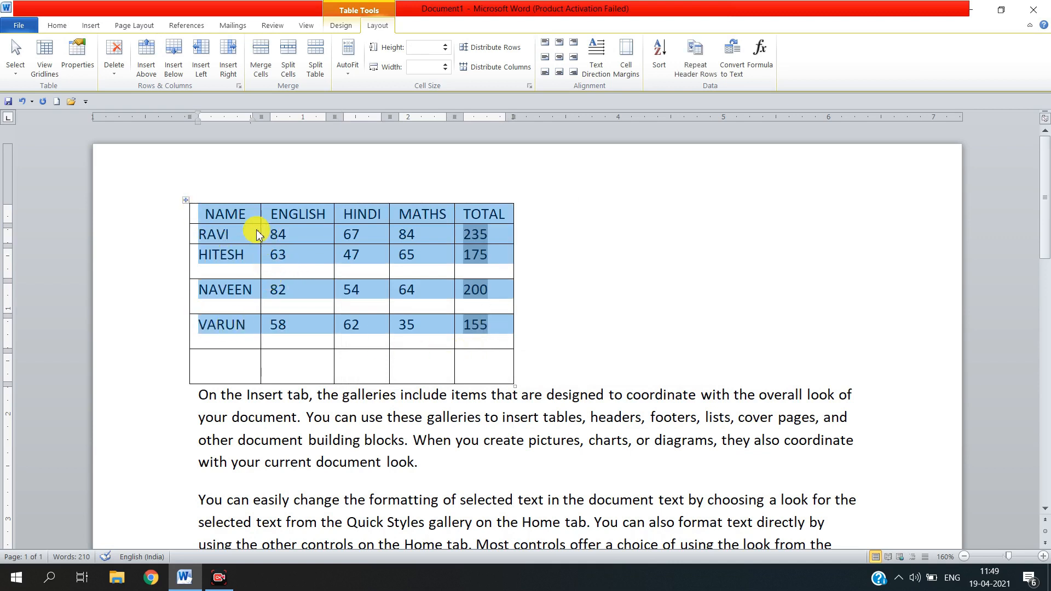
pyautogui.click(484, 325)
pyautogui.moveTo(205, 218); pyautogui.dragTo(473, 339)
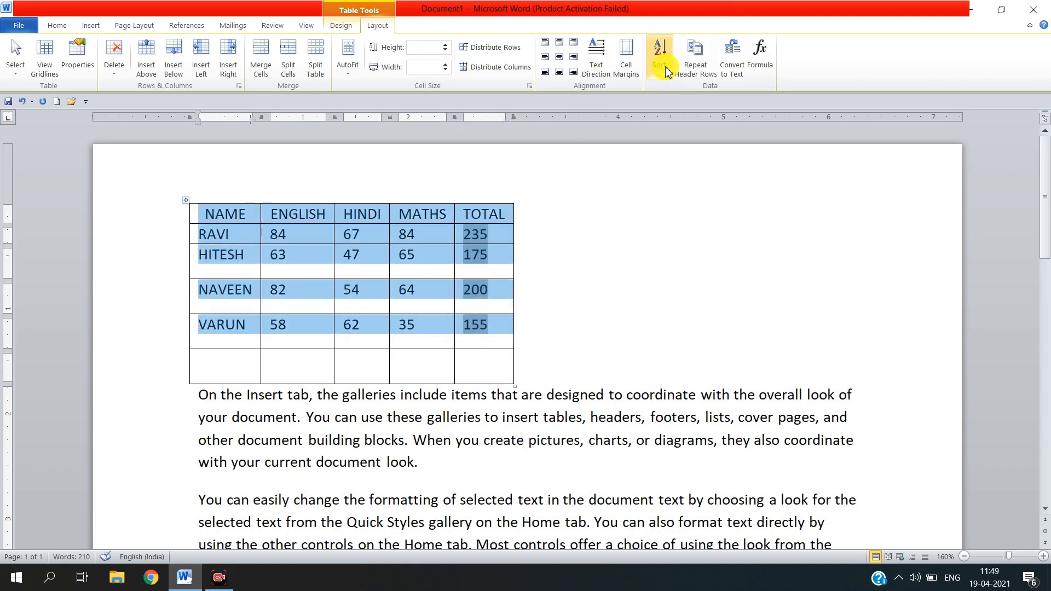
pyautogui.click(659, 58)
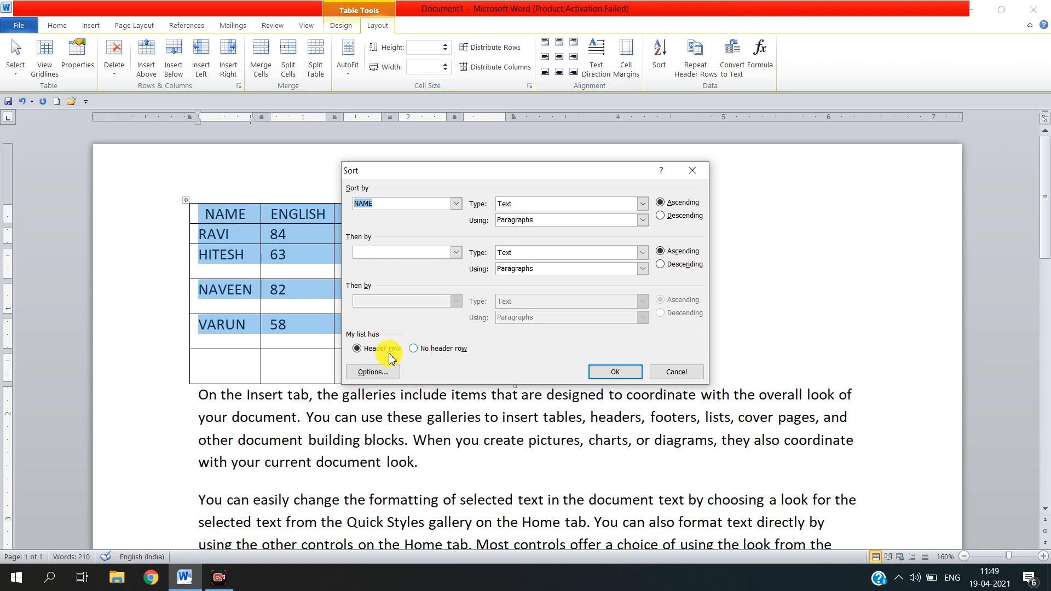
pyautogui.click(365, 349)
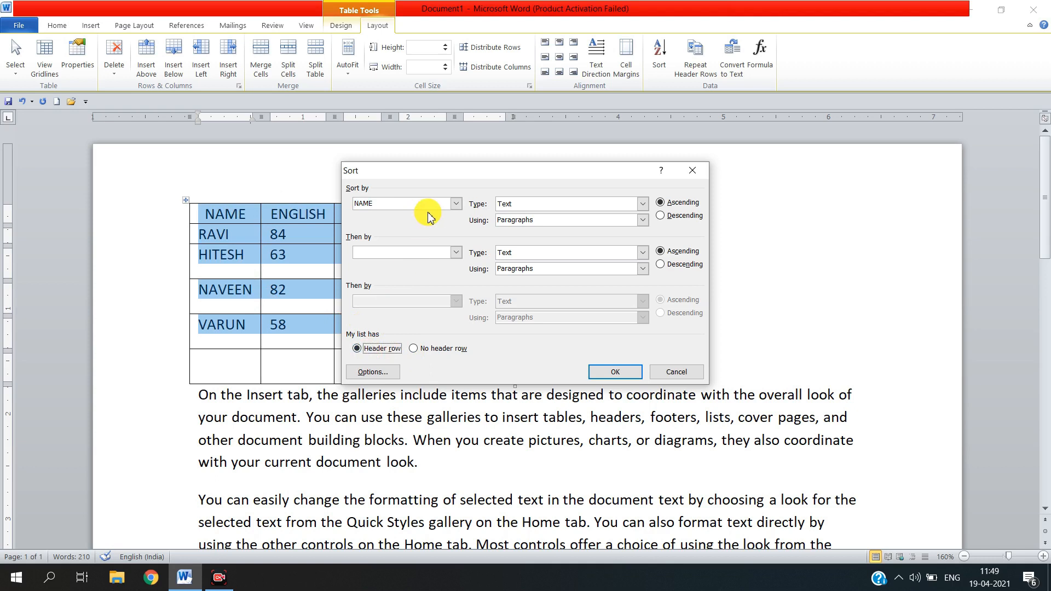
pyautogui.moveTo(453, 169); pyautogui.dragTo(617, 162)
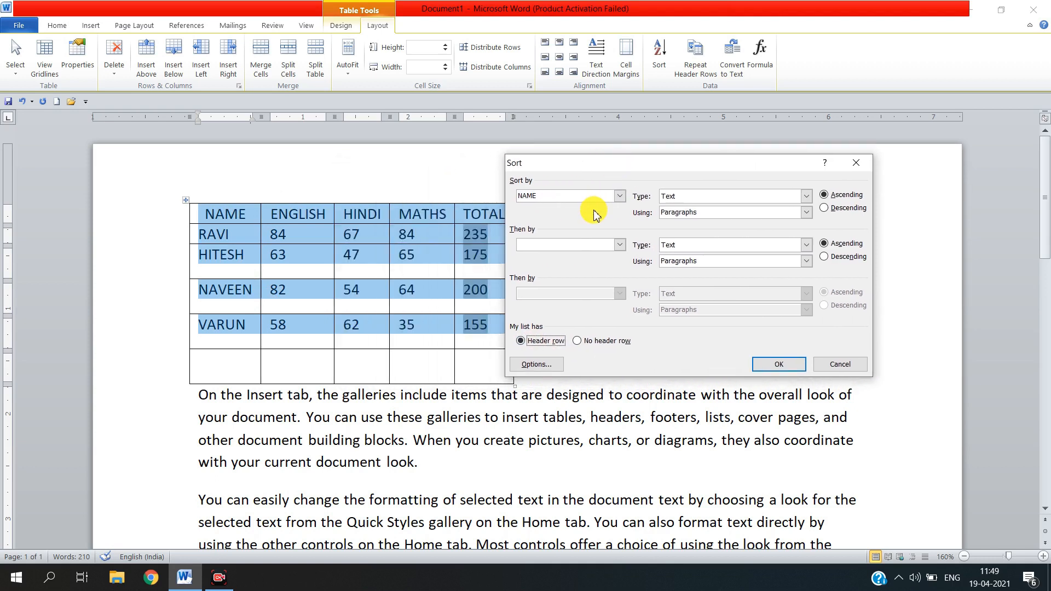
pyautogui.click(620, 197)
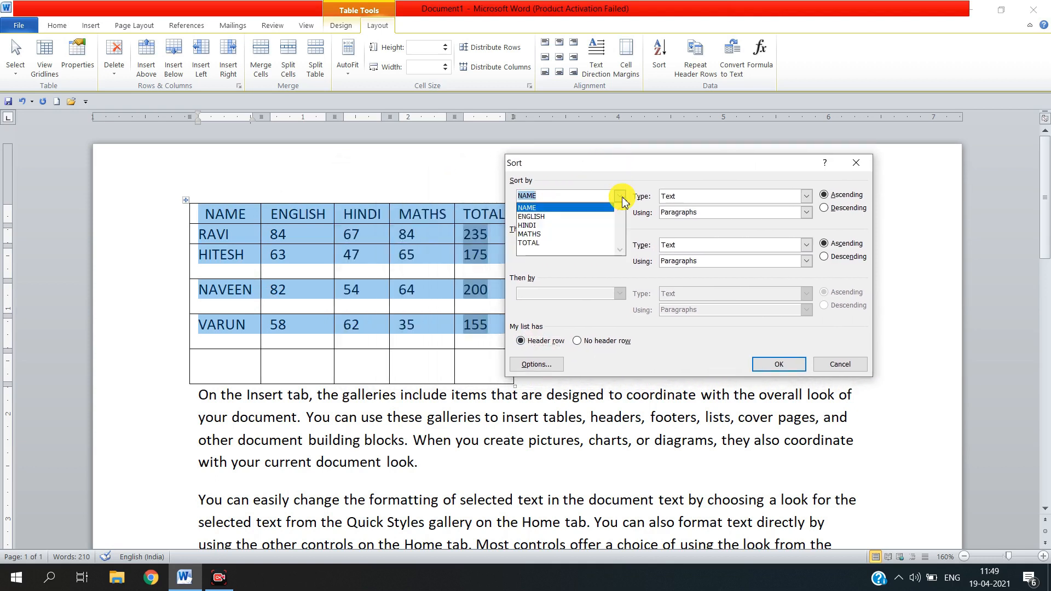
pyautogui.click(546, 209)
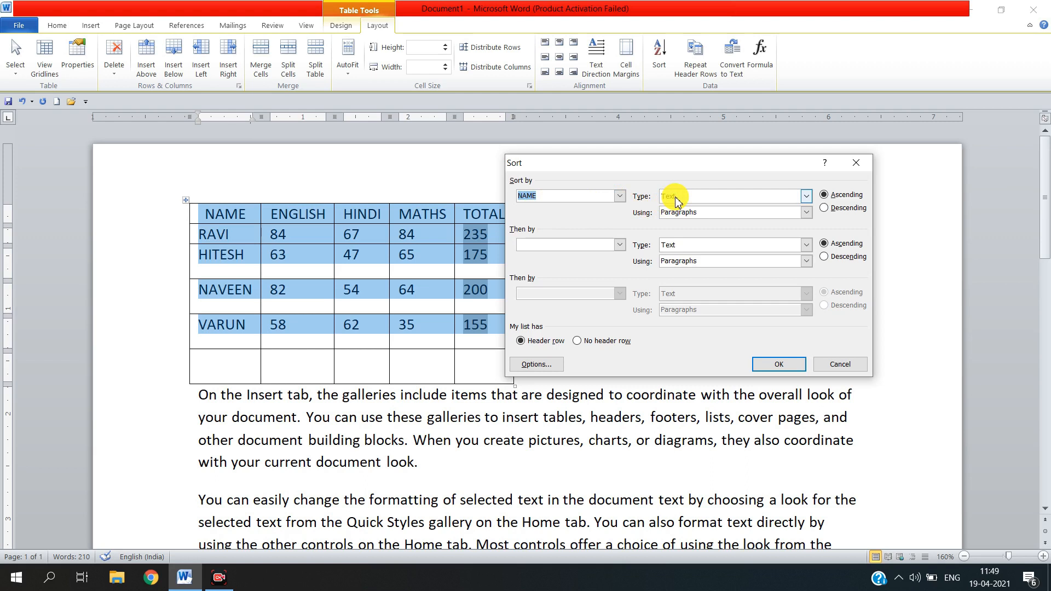
pyautogui.click(776, 366)
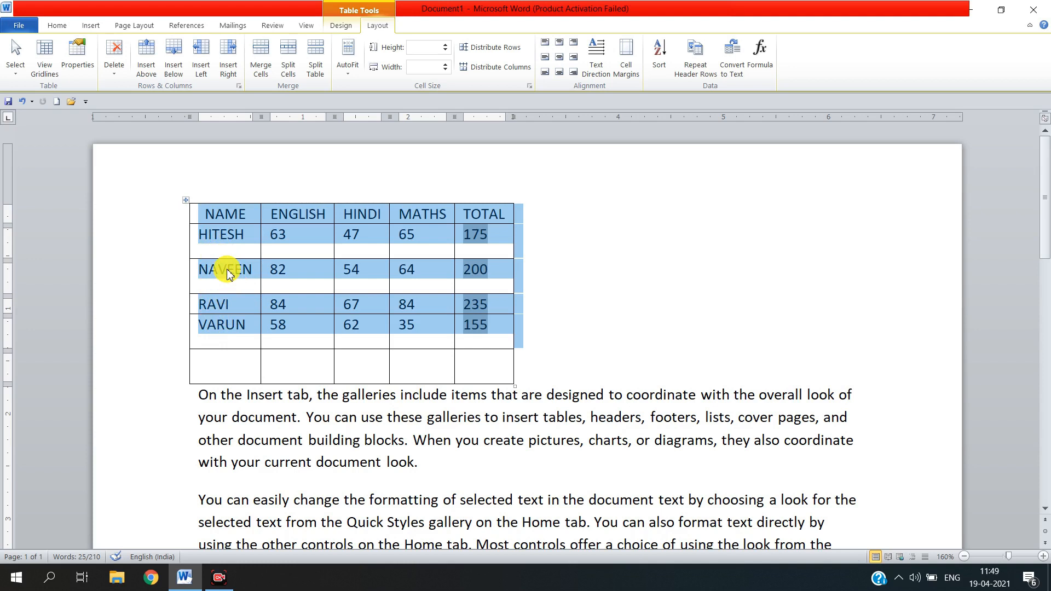
# - Sort the marks table by NAME in descending order, and undo that sort
pyautogui.click(234, 237)
pyautogui.click(661, 60)
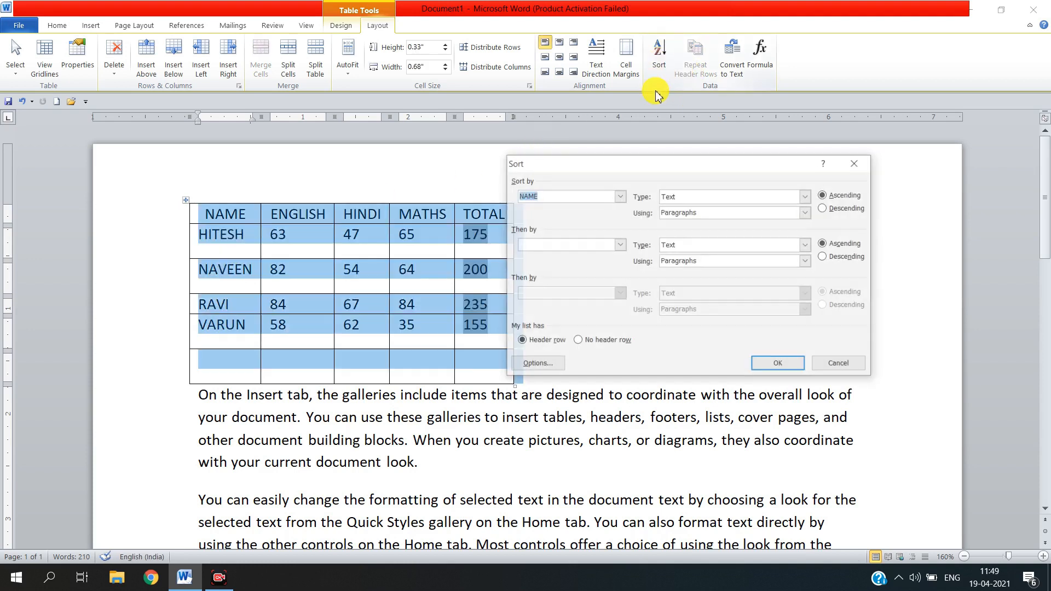
pyautogui.click(828, 209)
pyautogui.click(778, 364)
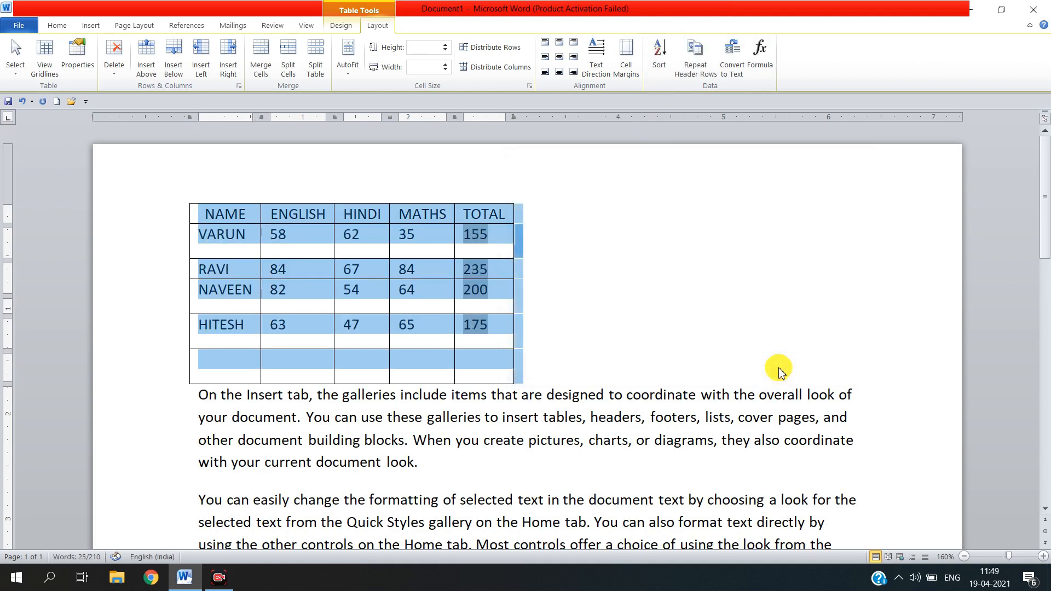
pyautogui.click(399, 323)
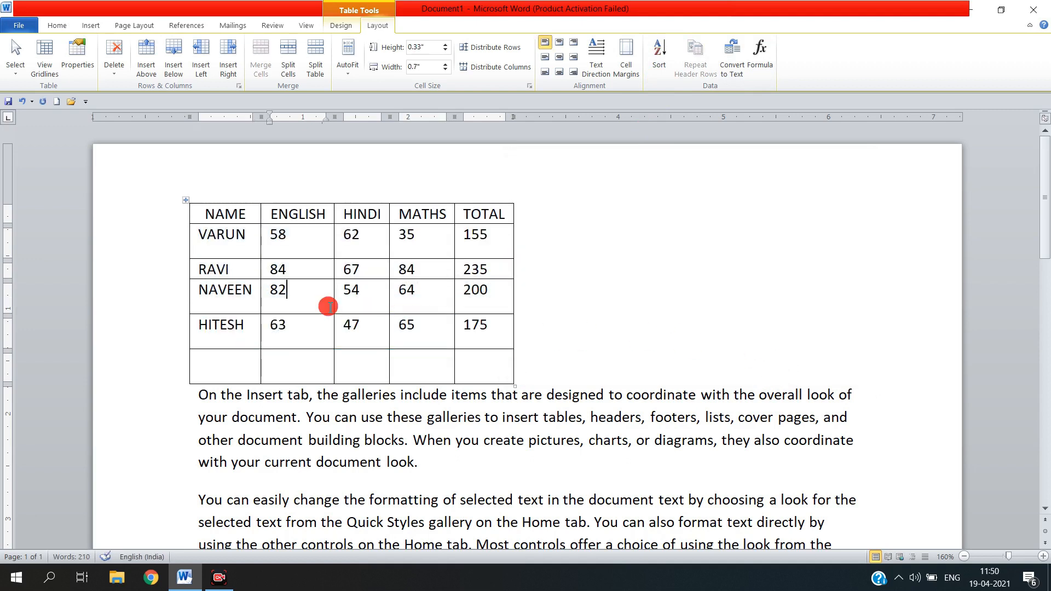
pyautogui.hotkey('ctrl', 'z')
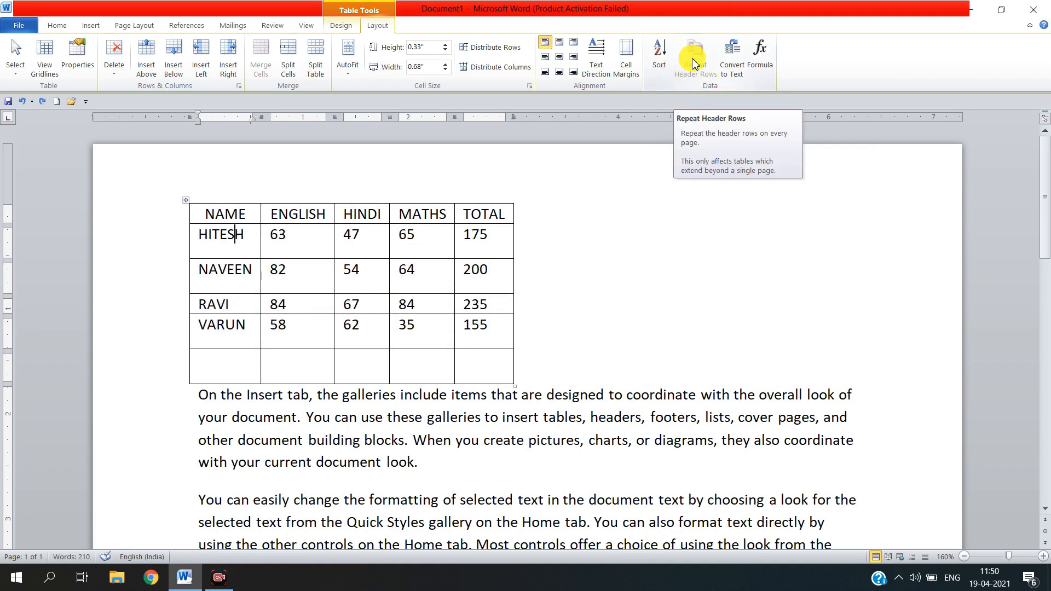
# - Delete all the paragraph text below the marks table
pyautogui.click(282, 270)
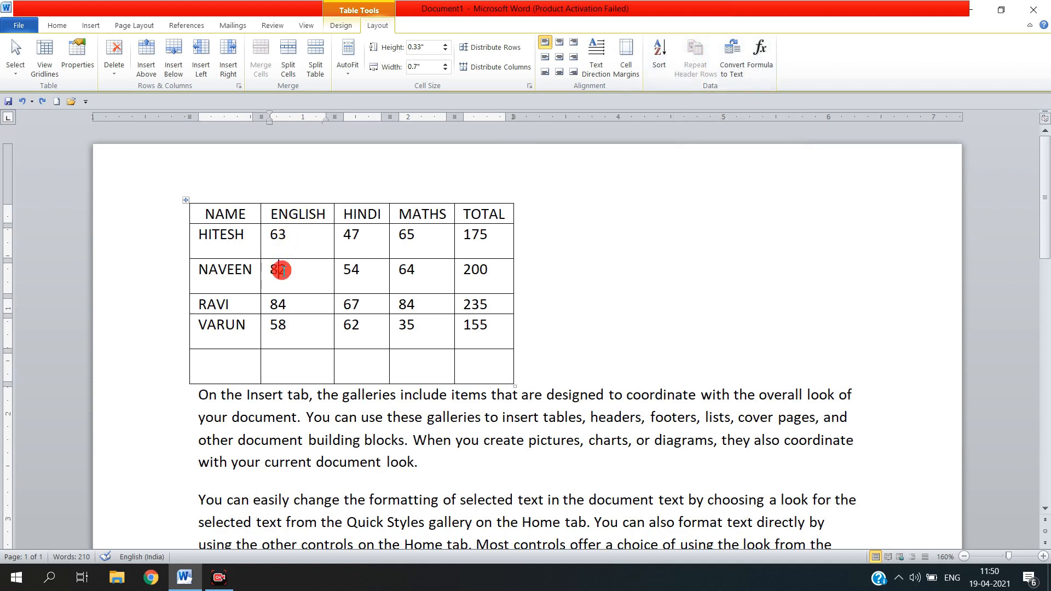
pyautogui.moveTo(197, 395); pyautogui.dragTo(732, 477)
pyautogui.press('Delete')
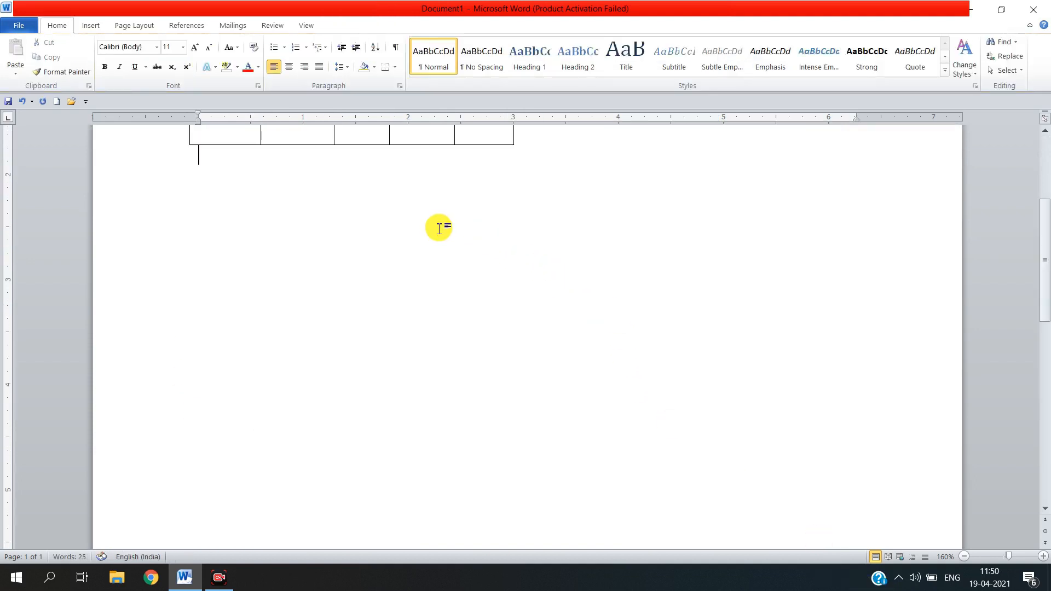
pyautogui.scroll(4, 439, 225)
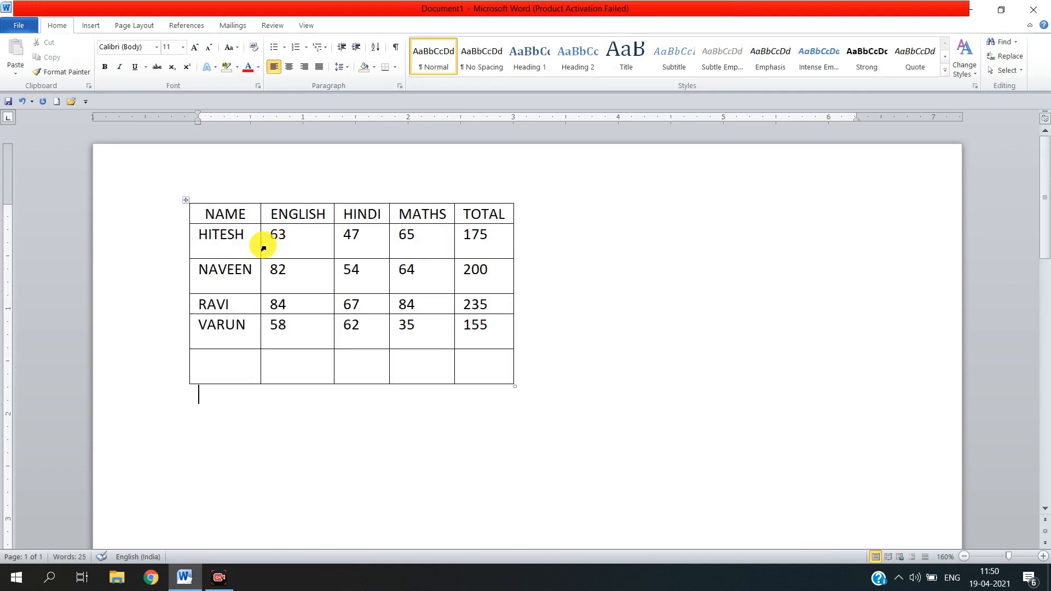
# - Select the whole marks table and distribute its rows and columns evenly
pyautogui.click(187, 204)
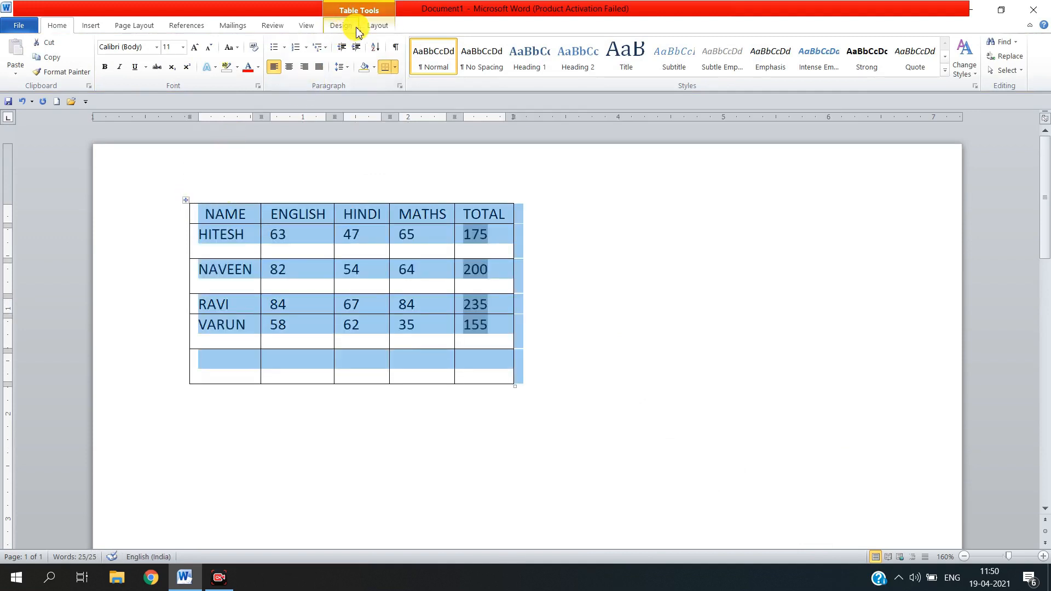
pyautogui.click(377, 25)
pyautogui.click(482, 48)
pyautogui.click(482, 66)
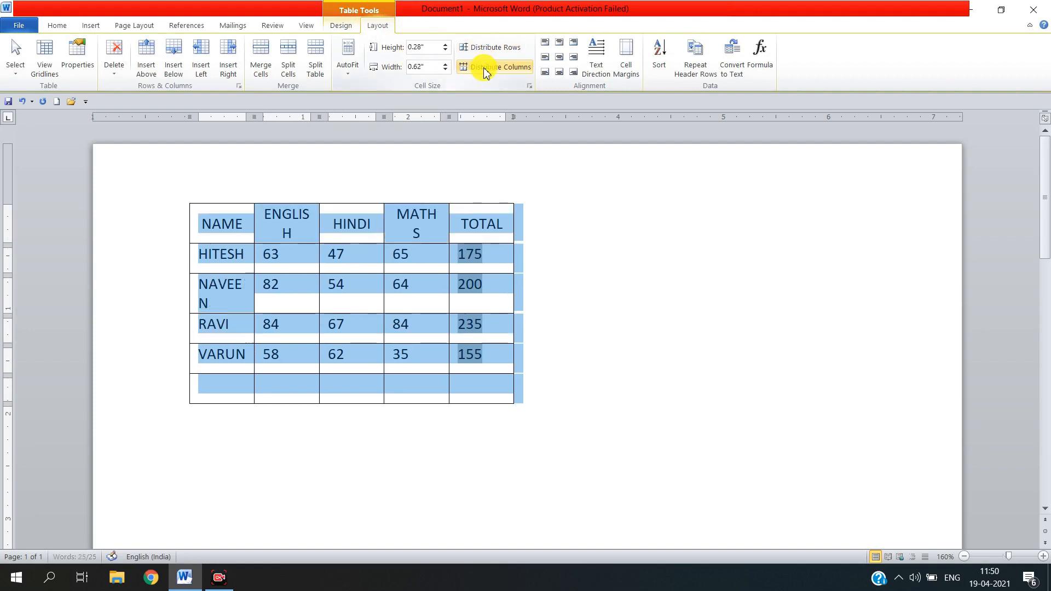
# - AutoFit the whole marks table to the window so it spans the full width between the page margins
pyautogui.click(347, 63)
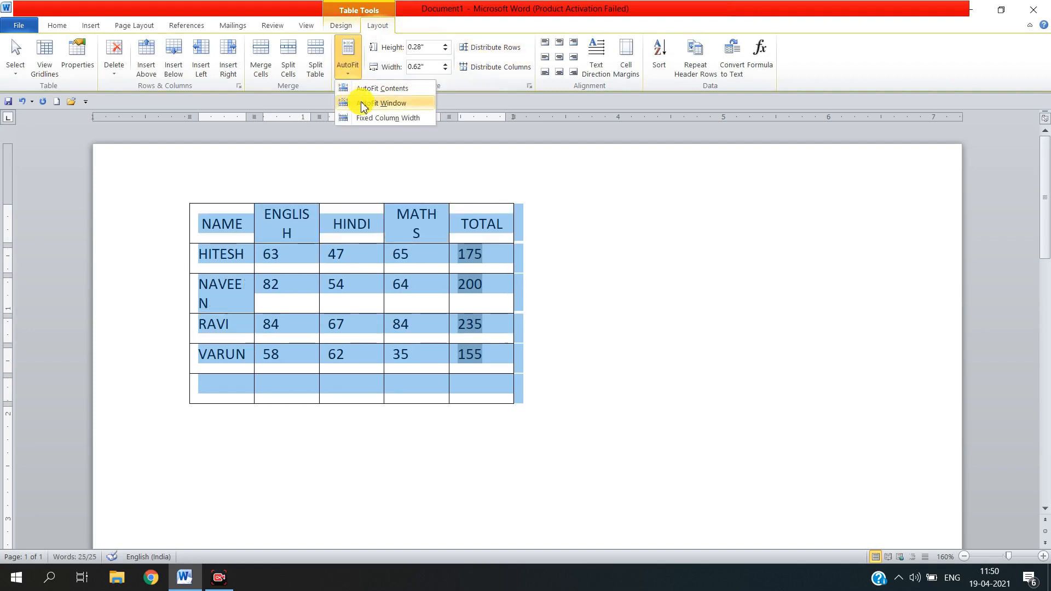
pyautogui.click(363, 105)
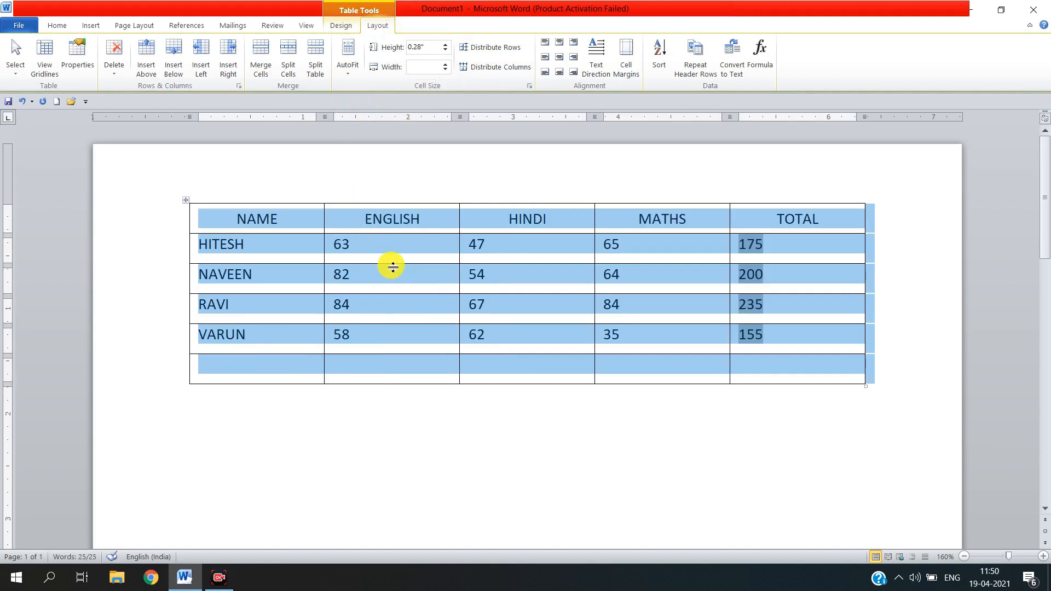
# - Add many empty rows at the end of the marks table, starting from its last row, until the table continues onto a third page
pyautogui.click(412, 375)
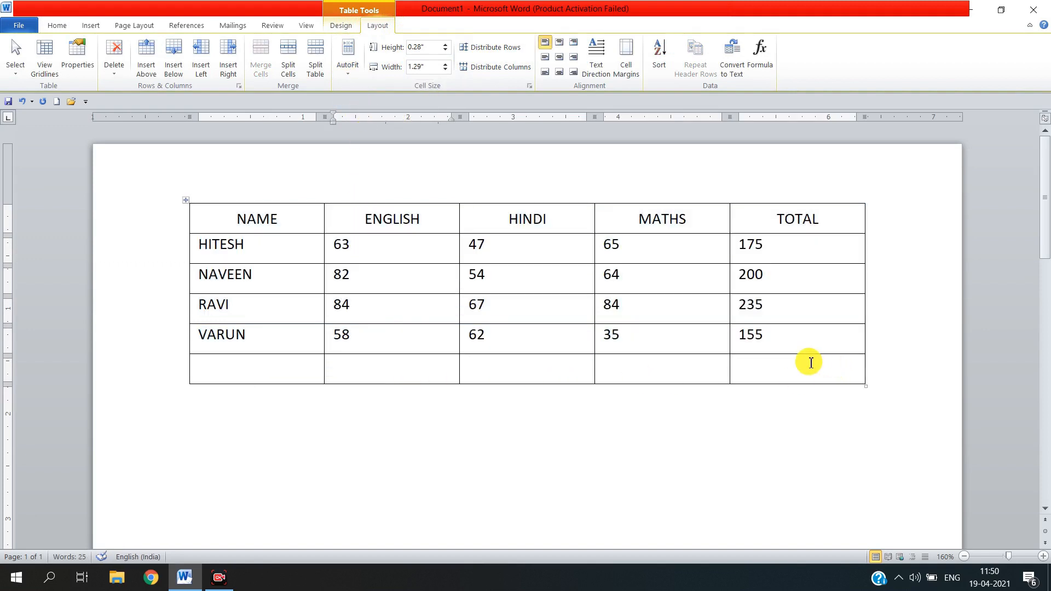
pyautogui.press('Tab')
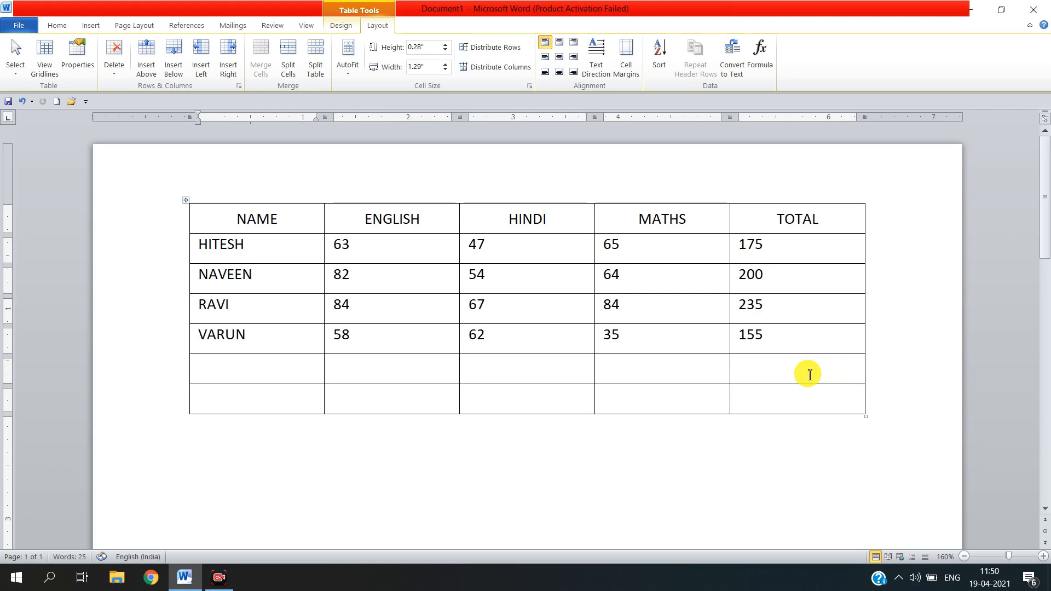
pyautogui.press('Tab')
pyautogui.press('Tab')
pyautogui.press('Tab')
pyautogui.press('Tab')
pyautogui.press('Tab')
pyautogui.press('Tab')
pyautogui.press('Tab')
pyautogui.press('Tab')
pyautogui.press('Tab')
pyautogui.press('Tab')
pyautogui.press('Tab')
pyautogui.press('Tab')
pyautogui.press('Tab')
pyautogui.press('Tab')
pyautogui.press('Tab')
pyautogui.press('Tab')
pyautogui.press('Tab')
pyautogui.press('Tab')
pyautogui.press('Tab')
pyautogui.press('Tab')
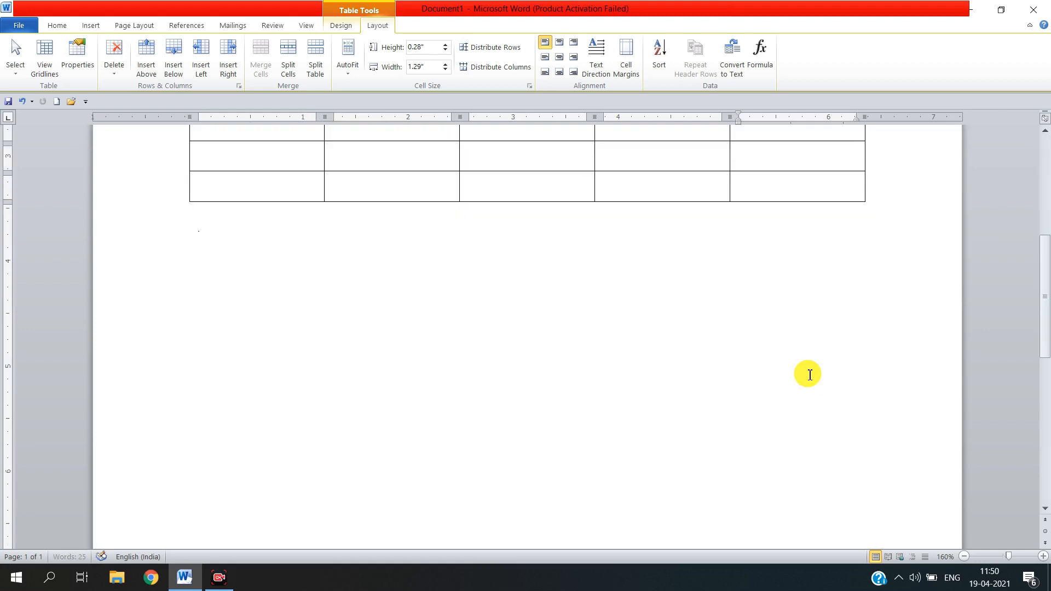
pyautogui.press('Tab')
pyautogui.press('Tab')
pyautogui.press('Tab')
pyautogui.press('Tab')
pyautogui.press('Tab')
pyautogui.press('Tab')
pyautogui.press('Tab')
pyautogui.press('Tab')
pyautogui.press('Tab')
pyautogui.press('Tab')
pyautogui.press('Tab')
pyautogui.press('Tab')
pyautogui.press('Tab')
pyautogui.press('Tab')
pyautogui.press('Tab')
pyautogui.press('Tab')
pyautogui.press('Tab')
pyautogui.press('Tab')
pyautogui.press('Tab')
pyautogui.press('Tab')
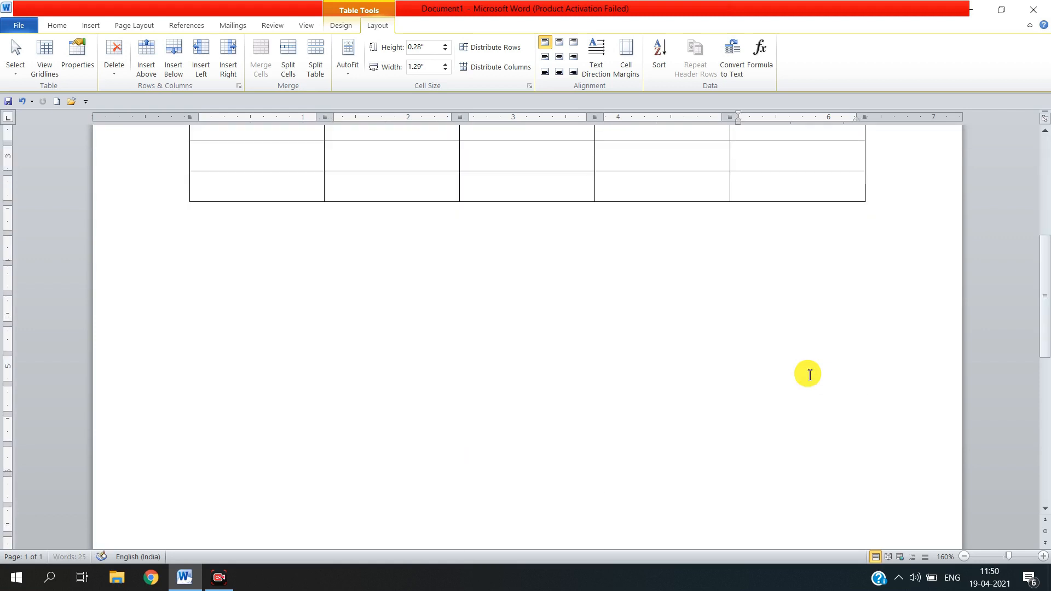
pyautogui.press('Tab')
pyautogui.press('Tab')
pyautogui.press('Tab')
pyautogui.press('Tab')
pyautogui.press('Tab')
pyautogui.press('Tab')
pyautogui.press('Tab')
pyautogui.press('Tab')
pyautogui.press('Tab')
pyautogui.press('Tab')
pyautogui.press('Tab')
pyautogui.press('Tab')
pyautogui.press('Tab')
pyautogui.press('Tab')
pyautogui.press('Tab')
pyautogui.press('Tab')
pyautogui.press('Tab')
pyautogui.press('Tab')
pyautogui.press('Tab')
pyautogui.press('Tab')
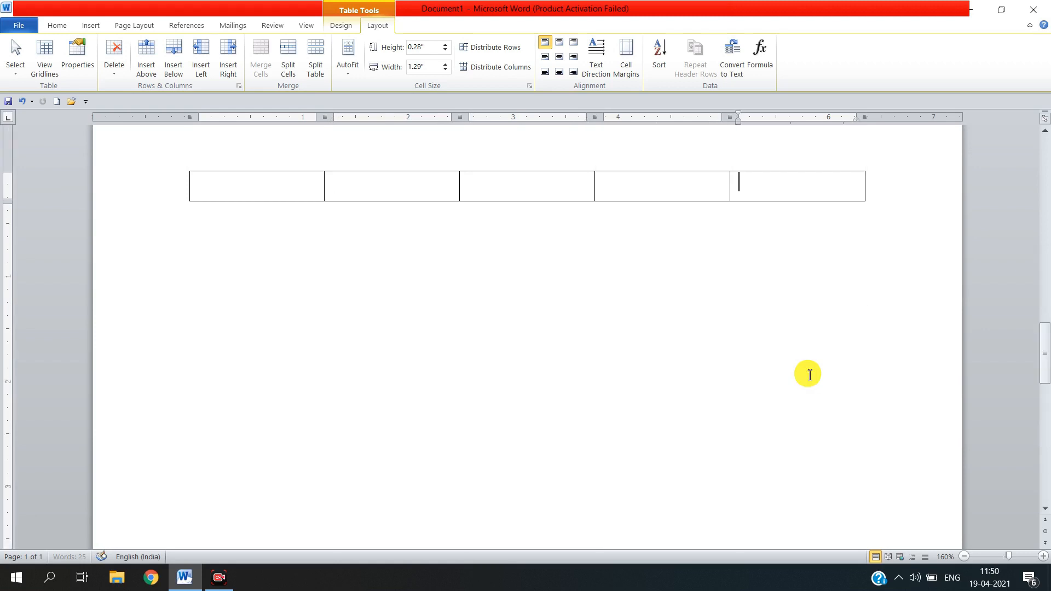
pyautogui.press('Tab')
pyautogui.press('Tab')
pyautogui.press('Tab')
pyautogui.press('Tab')
pyautogui.press('Tab')
pyautogui.press('Tab')
pyautogui.press('Tab')
pyautogui.press('Tab')
pyautogui.press('Tab')
pyautogui.press('Tab')
pyautogui.press('Tab')
pyautogui.press('Tab')
pyautogui.press('Tab')
pyautogui.press('Tab')
pyautogui.press('Tab')
pyautogui.press('Tab')
pyautogui.press('Tab')
pyautogui.press('Tab')
pyautogui.press('Tab')
pyautogui.press('Tab')
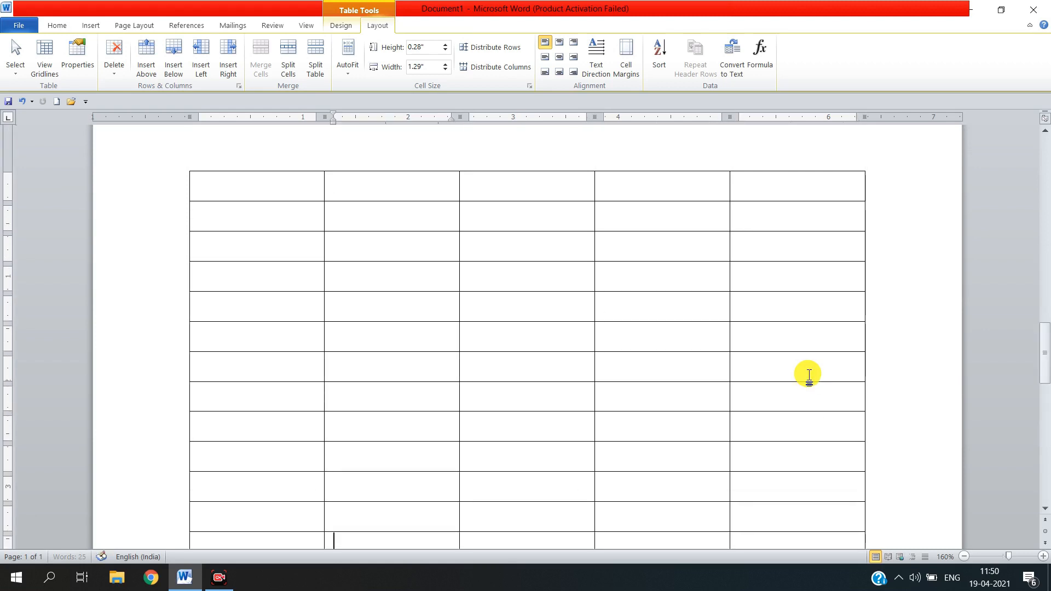
pyautogui.press('Tab')
pyautogui.press('Tab')
pyautogui.press('Tab')
pyautogui.press('Tab')
pyautogui.press('Tab')
pyautogui.press('Tab')
pyautogui.press('Tab')
pyautogui.press('Tab')
pyautogui.press('Tab')
pyautogui.press('Tab')
pyautogui.press('Tab')
pyautogui.press('Tab')
pyautogui.press('Tab')
pyautogui.press('Tab')
pyautogui.press('Tab')
pyautogui.press('Tab')
pyautogui.press('Tab')
pyautogui.press('Tab')
pyautogui.press('Tab')
pyautogui.press('Tab')
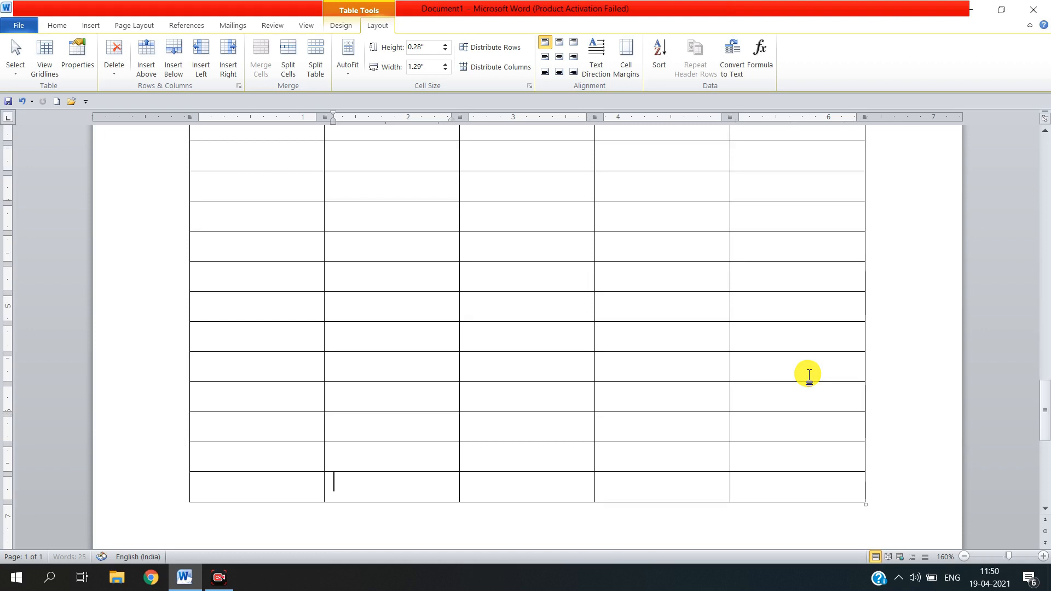
pyautogui.press('Tab')
pyautogui.press('Tab')
pyautogui.press('Tab')
pyautogui.press('Tab')
pyautogui.press('Tab')
pyautogui.press('Tab')
pyautogui.press('Tab')
pyautogui.press('Tab')
pyautogui.press('Tab')
pyautogui.press('Tab')
pyautogui.press('Tab')
pyautogui.press('Tab')
pyautogui.press('Tab')
pyautogui.press('Tab')
pyautogui.press('Tab')
pyautogui.press('Tab')
pyautogui.press('Tab')
pyautogui.press('Tab')
pyautogui.press('Tab')
pyautogui.press('Tab')
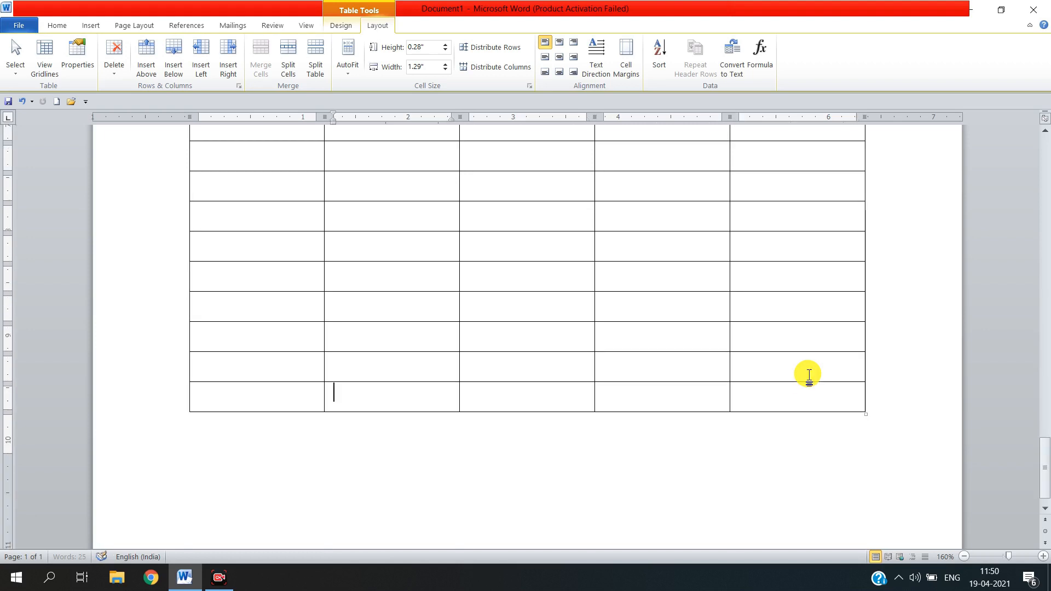
pyautogui.press('Tab')
pyautogui.press('Tab')
pyautogui.press('Tab')
pyautogui.press('Tab')
pyautogui.press('Tab')
pyautogui.press('Tab')
pyautogui.press('Tab')
pyautogui.press('Tab')
pyautogui.press('Tab')
pyautogui.press('Tab')
pyautogui.press('Tab')
pyautogui.press('Tab')
pyautogui.press('Tab')
pyautogui.press('Tab')
pyautogui.press('Tab')
pyautogui.press('Tab')
pyautogui.press('Tab')
pyautogui.press('Tab')
pyautogui.press('Tab')
pyautogui.press('Tab')
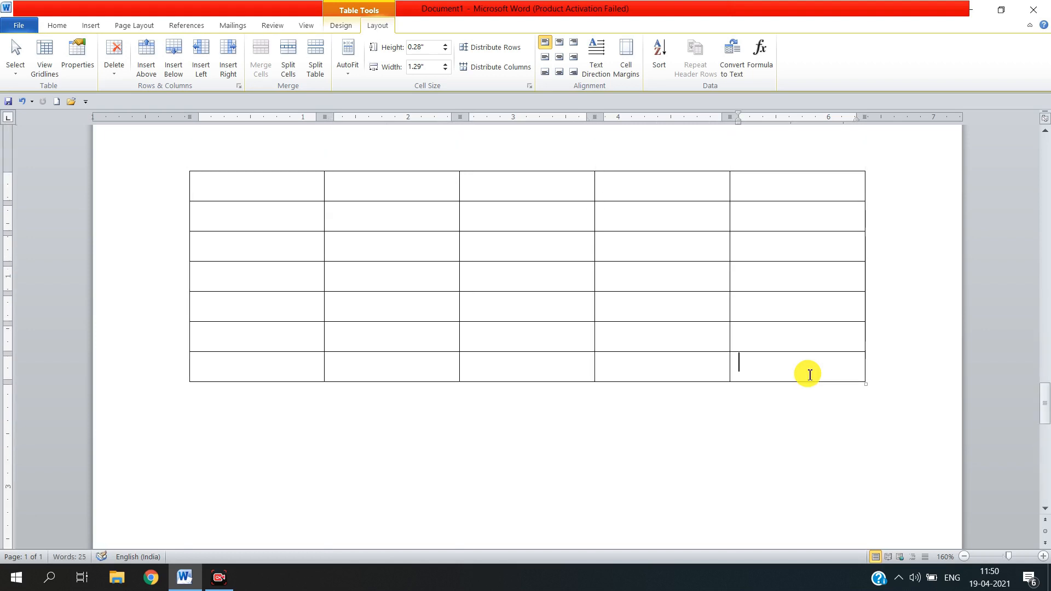
pyautogui.press('Tab')
pyautogui.press('Tab')
pyautogui.press('Tab')
pyautogui.press('Tab')
pyautogui.press('Tab')
pyautogui.press('Tab')
pyautogui.press('Tab')
pyautogui.press('Tab')
pyautogui.press('Tab')
pyautogui.press('Tab')
pyautogui.press('Tab')
pyautogui.press('Tab')
pyautogui.press('Tab')
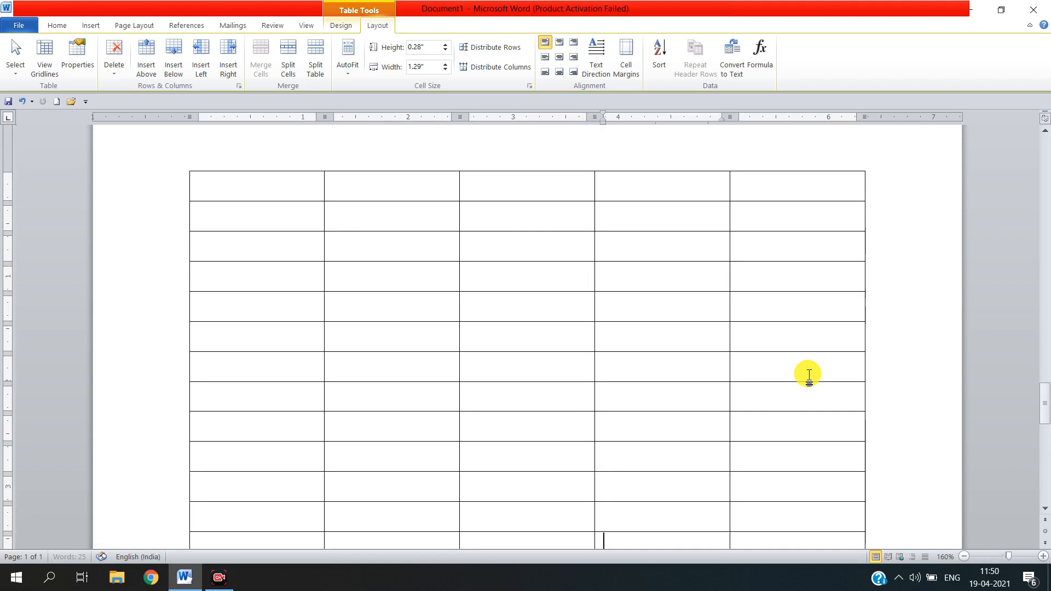
# - Add more empty rows at the end of the marks table until it continues onto a fourth page
pyautogui.press('Tab')
pyautogui.press('Tab')
pyautogui.press('Tab')
pyautogui.press('Tab')
pyautogui.press('Tab')
pyautogui.press('Tab')
pyautogui.press('Tab')
pyautogui.press('Tab')
pyautogui.press('Tab')
pyautogui.press('Tab')
pyautogui.press('Tab')
pyautogui.press('Tab')
pyautogui.press('Tab')
pyautogui.press('Tab')
pyautogui.press('Tab')
pyautogui.press('Tab')
pyautogui.press('Tab')
pyautogui.press('Tab')
pyautogui.press('Tab')
pyautogui.press('Tab')
pyautogui.press('Tab')
pyautogui.press('Tab')
pyautogui.press('Tab')
pyautogui.press('Tab')
pyautogui.press('Tab')
pyautogui.press('Tab')
pyautogui.press('Tab')
pyautogui.press('Tab')
pyautogui.press('Tab')
pyautogui.press('Tab')
pyautogui.press('Tab')
pyautogui.press('Tab')
pyautogui.press('Tab')
pyautogui.press('Tab')
pyautogui.press('Tab')
pyautogui.press('Tab')
pyautogui.press('Tab')
pyautogui.press('Tab')
pyautogui.press('Tab')
pyautogui.press('Tab')
pyautogui.press('Tab')
pyautogui.press('Tab')
pyautogui.press('Tab')
pyautogui.press('Tab')
pyautogui.press('Tab')
pyautogui.press('Tab')
pyautogui.press('Tab')
pyautogui.press('Tab')
pyautogui.press('Tab')
pyautogui.press('Tab')
pyautogui.press('Tab')
pyautogui.press('Tab')
pyautogui.press('Tab')
pyautogui.press('Tab')
pyautogui.press('Tab')
pyautogui.press('Tab')
pyautogui.press('Tab')
pyautogui.press('Tab')
pyautogui.press('Tab')
pyautogui.press('Tab')
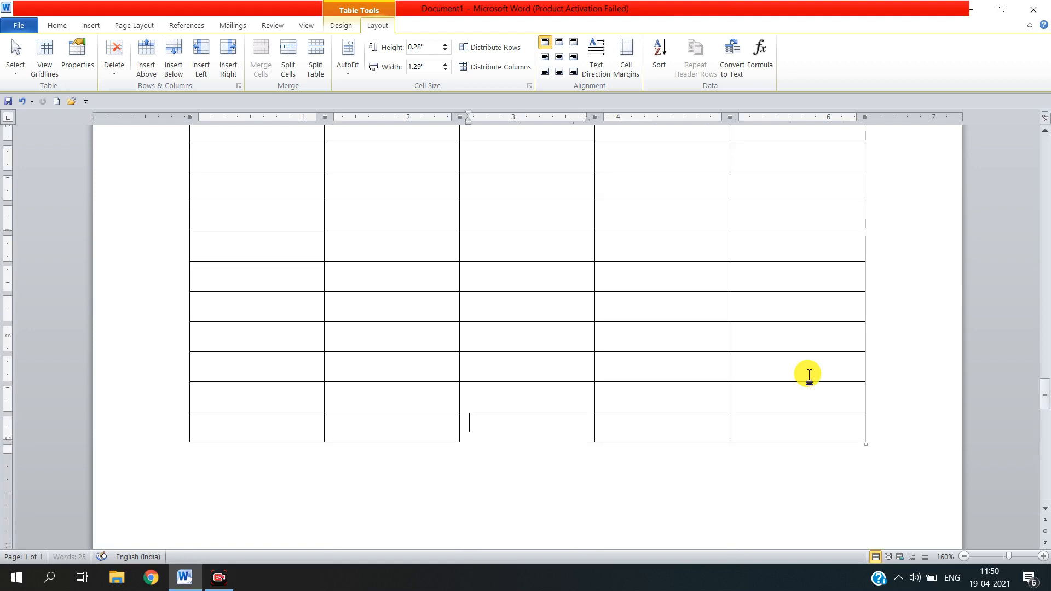
pyautogui.press('Tab')
pyautogui.press('Tab')
pyautogui.press('Tab')
pyautogui.press('Tab')
pyautogui.press('Tab')
pyautogui.press('Tab')
pyautogui.press('Tab')
pyautogui.press('Tab')
pyautogui.press('Tab')
pyautogui.press('Tab')
pyautogui.press('Tab')
pyautogui.press('Tab')
pyautogui.press('Tab')
pyautogui.press('Tab')
pyautogui.press('Tab')
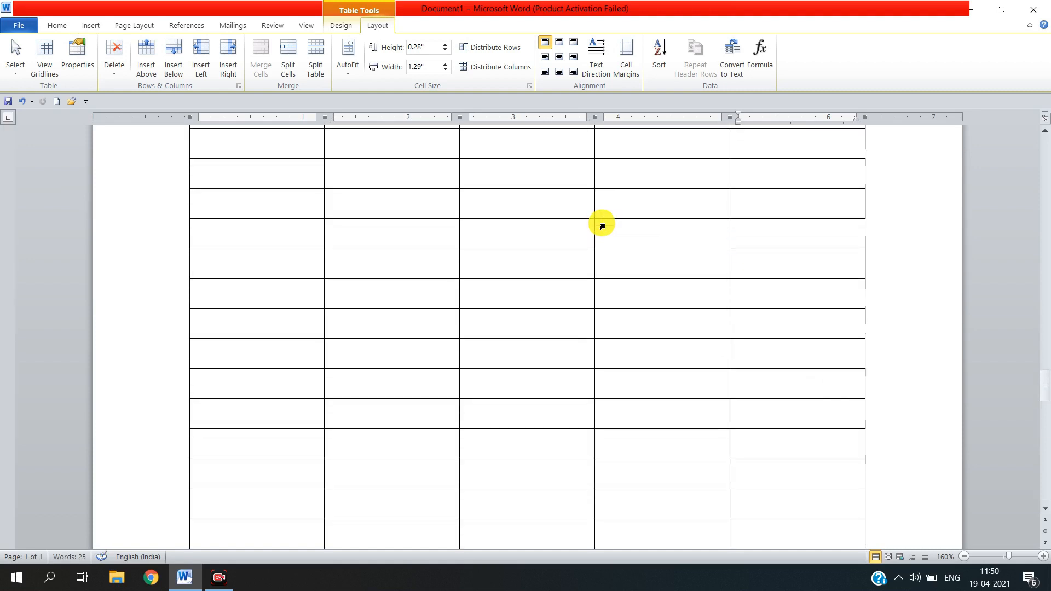
# - Set the table's NAME, ENGLISH, HINDI, MATHS and TOTAL header row to repeat at the top of every page
pyautogui.scroll(20, 601, 225)
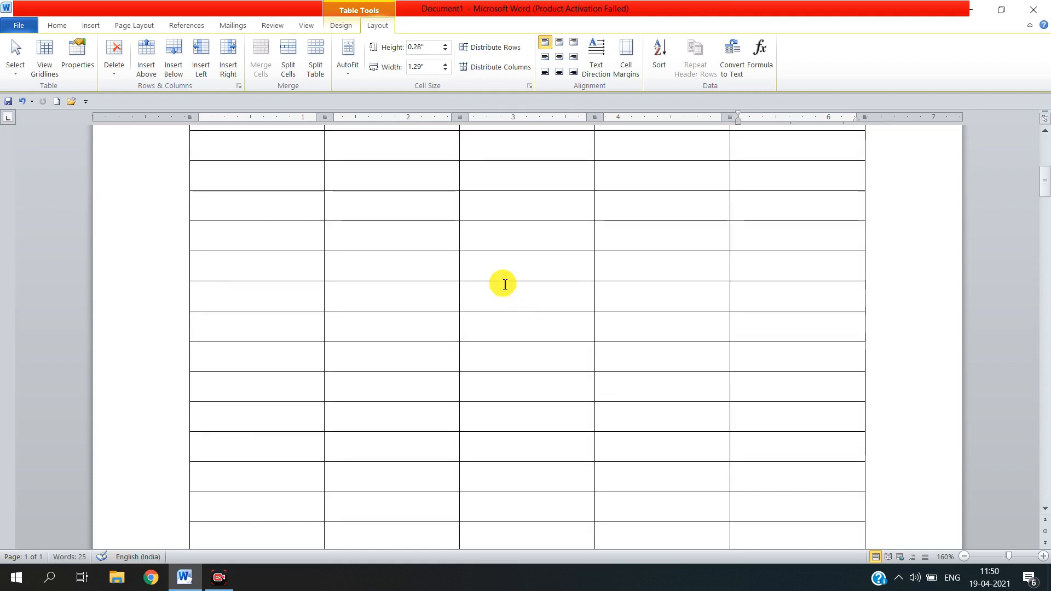
pyautogui.scroll(4, 504, 284)
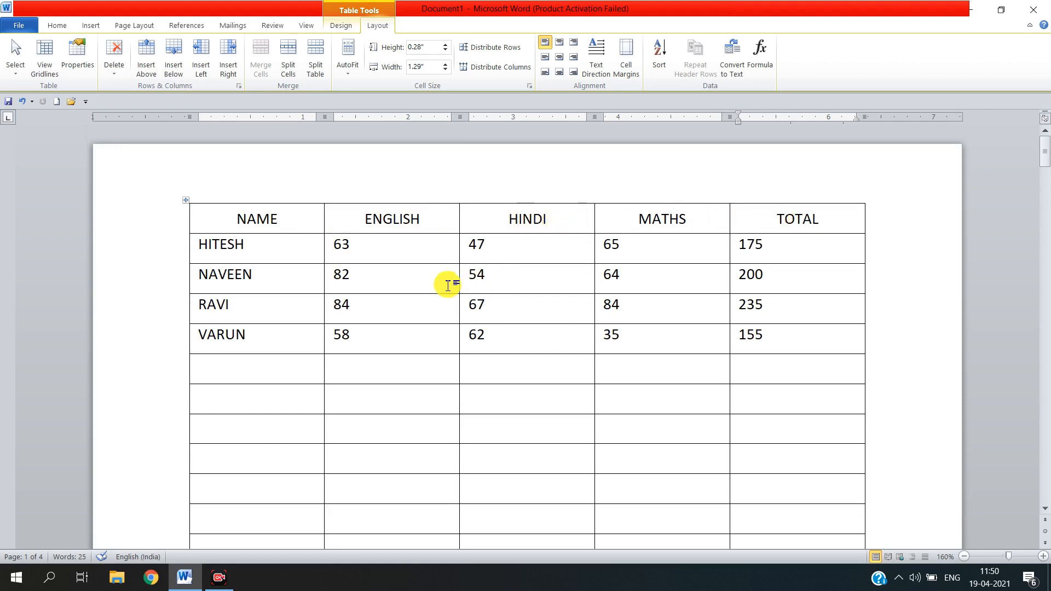
pyautogui.scroll(-15, 448, 285)
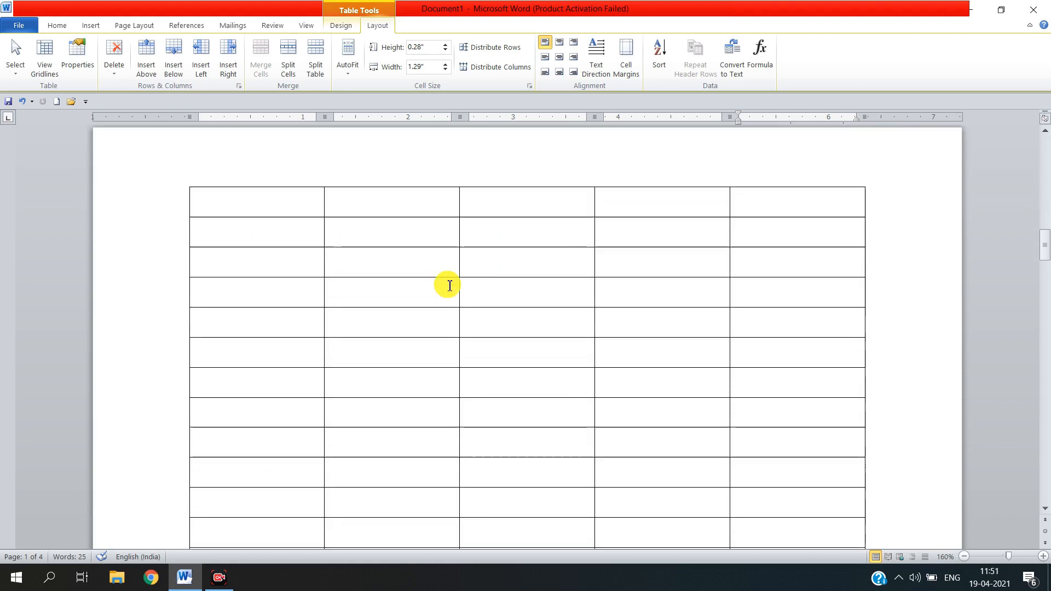
pyautogui.scroll(-15, 582, 211)
pyautogui.scroll(-5, 582, 211)
pyautogui.scroll(-1, 447, 215)
pyautogui.scroll(20, 448, 217)
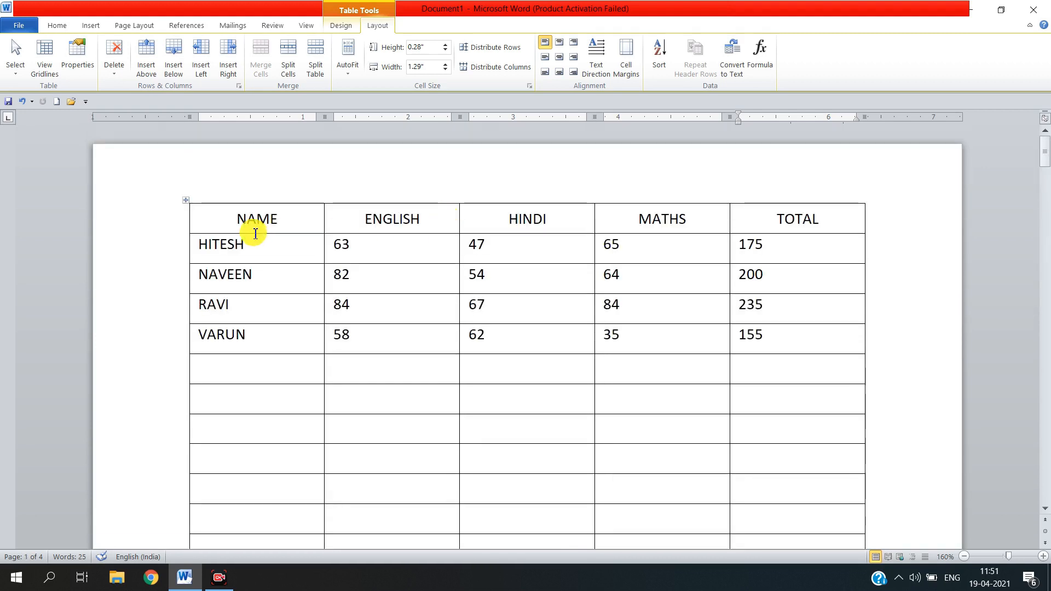
pyautogui.moveTo(230, 218); pyautogui.dragTo(827, 211)
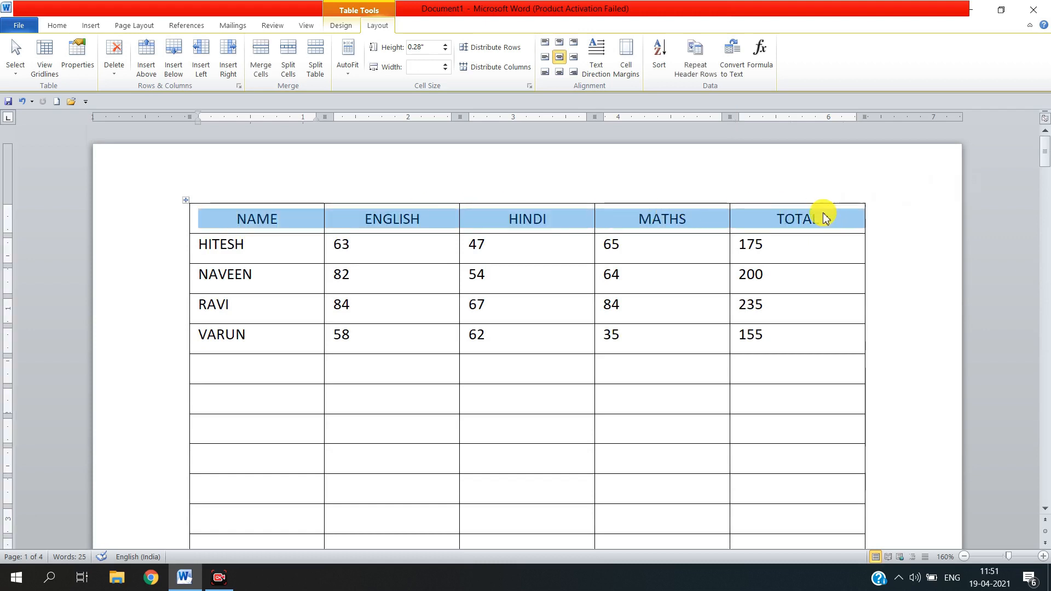
pyautogui.click(696, 74)
pyautogui.click(644, 322)
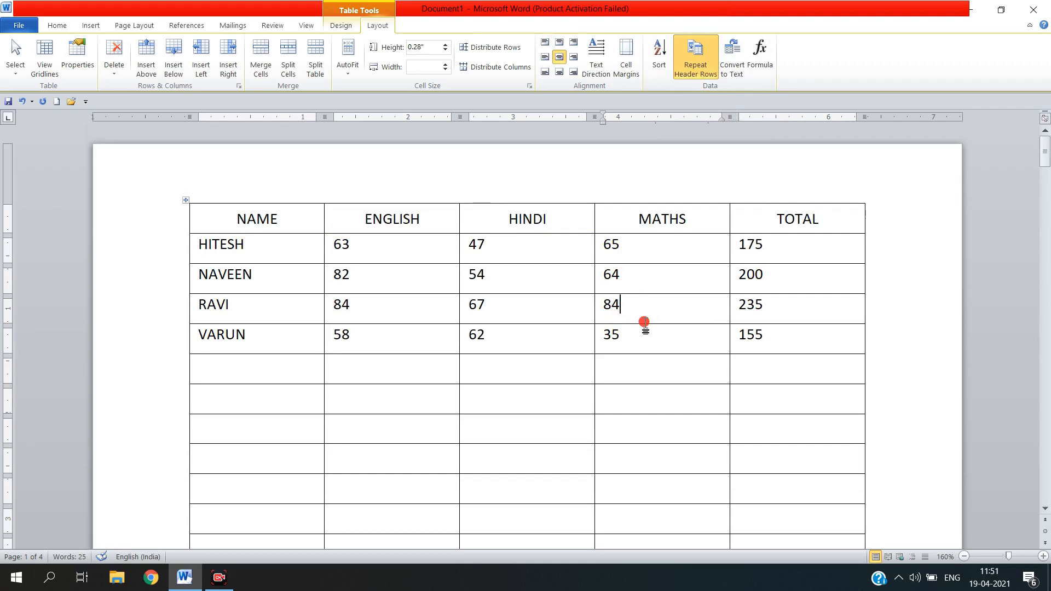
pyautogui.scroll(-12, 644, 322)
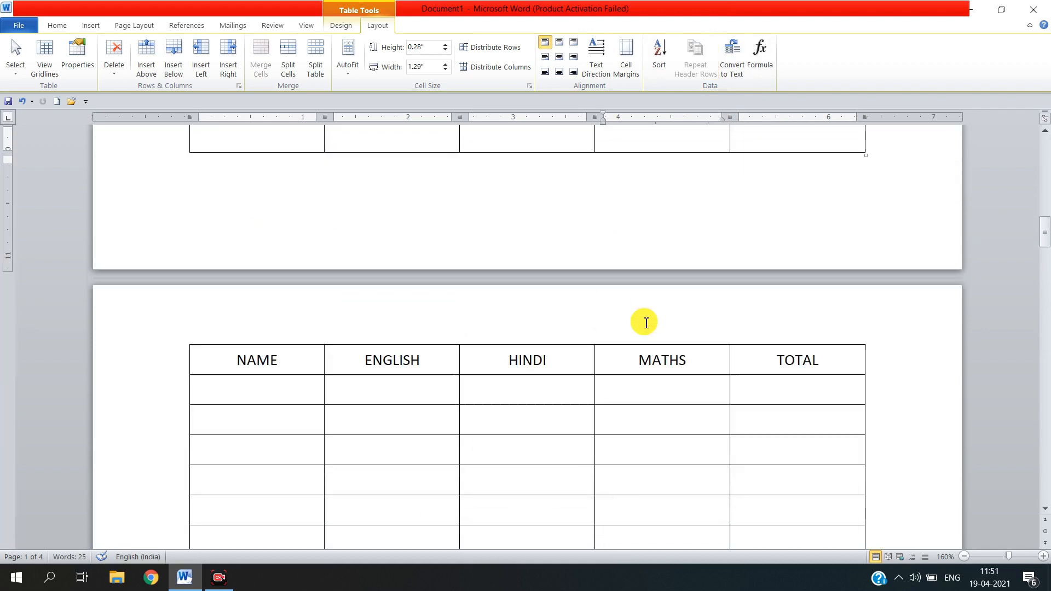
pyautogui.scroll(-1, 646, 323)
pyautogui.scroll(-14, 646, 323)
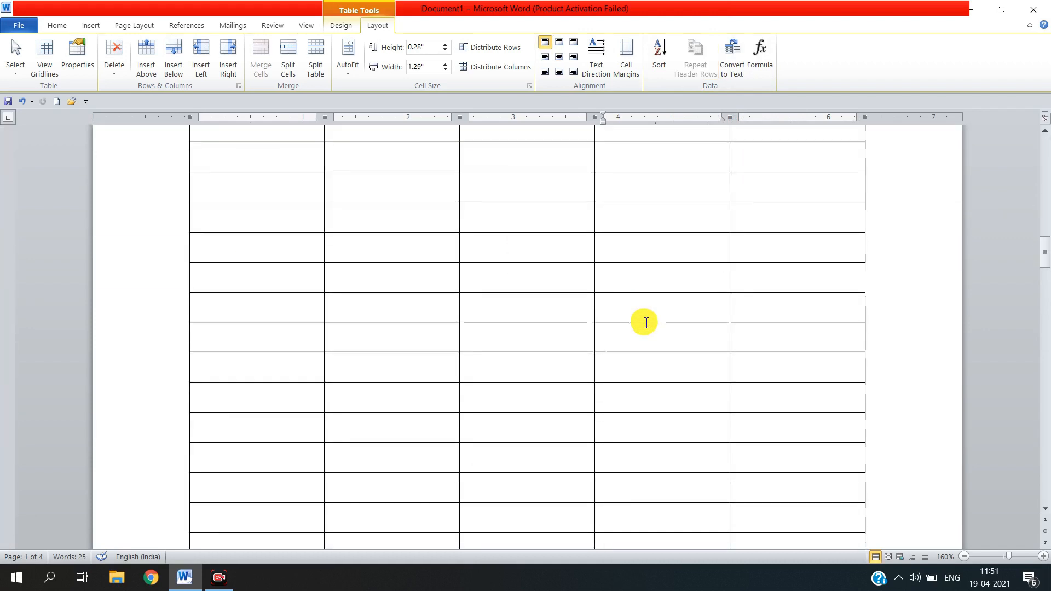
pyautogui.scroll(-14, 646, 323)
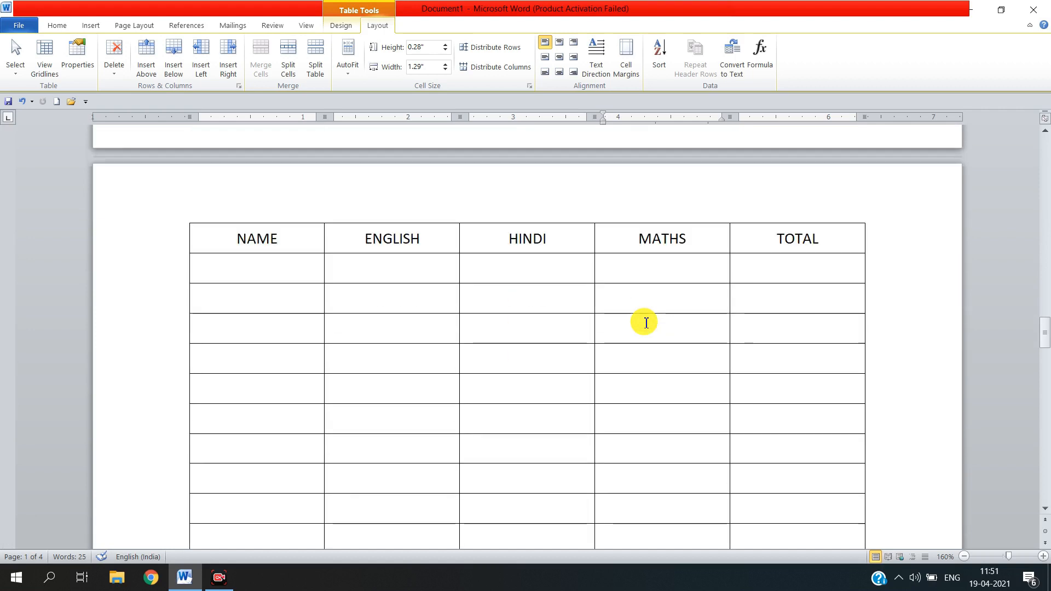
pyautogui.scroll(-14, 646, 323)
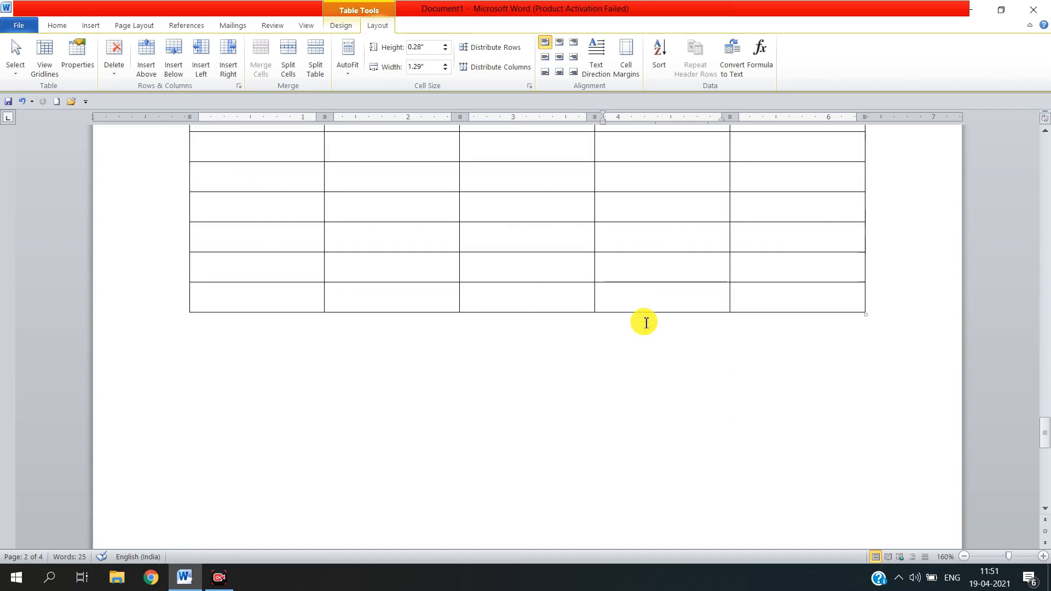
# - Turn off the header row repetition for the first row of the marks table
pyautogui.scroll(15, 649, 322)
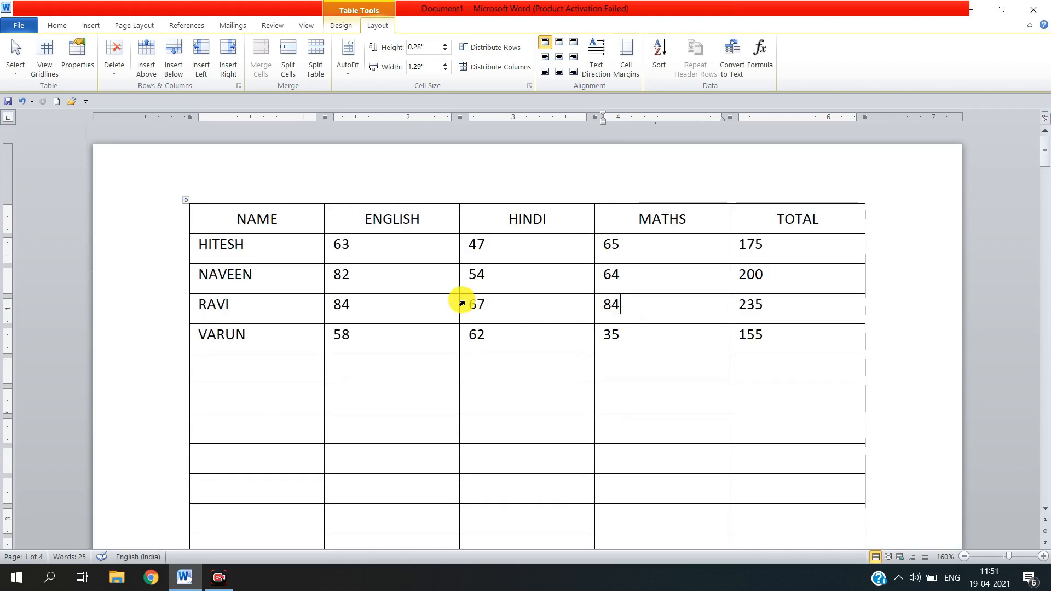
pyautogui.moveTo(230, 225); pyautogui.dragTo(844, 223)
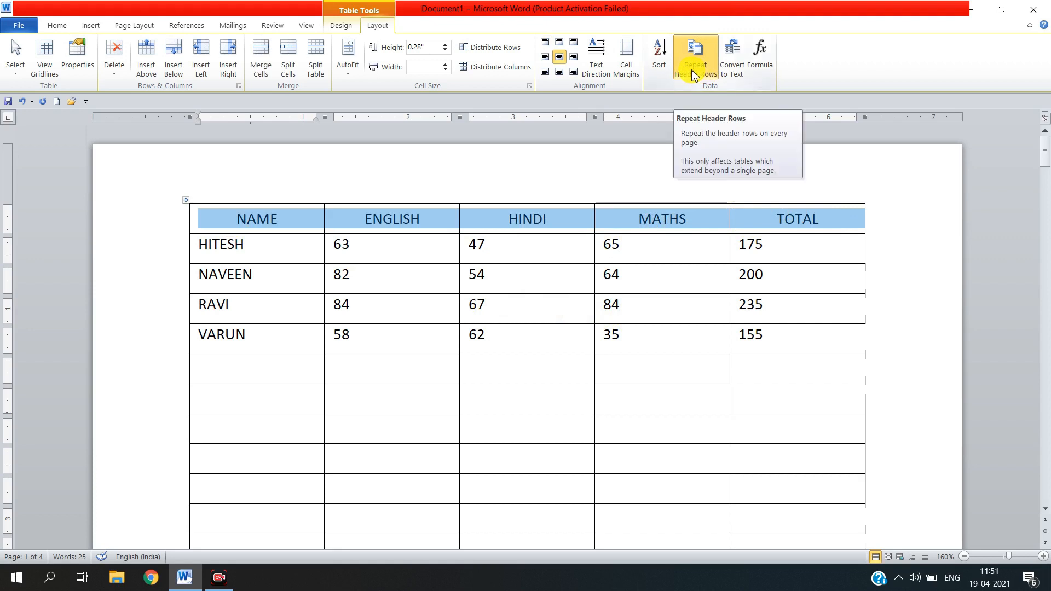
pyautogui.click(693, 72)
pyautogui.click(668, 277)
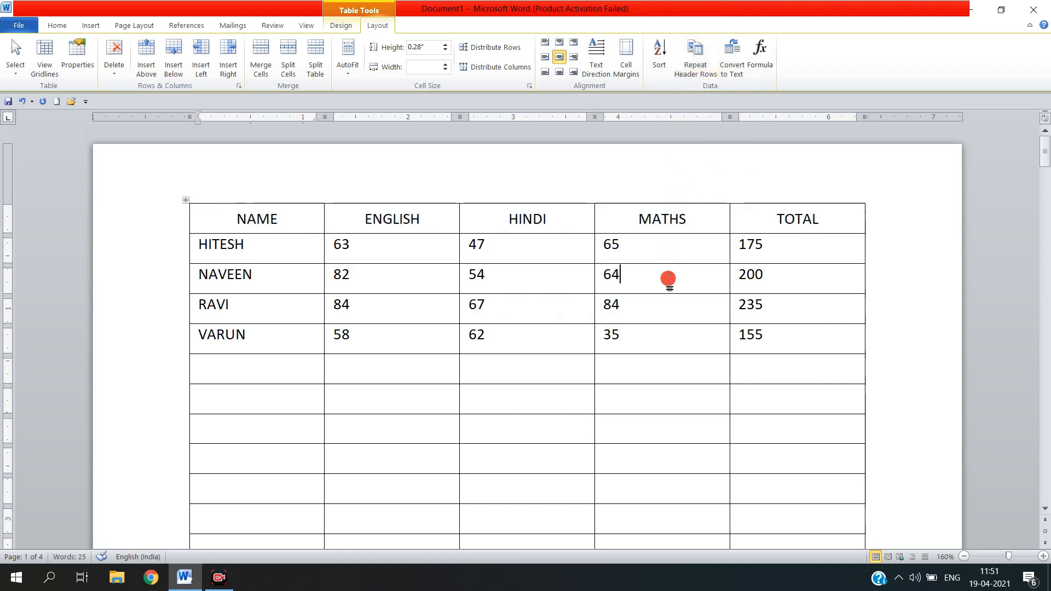
# - Examine the table's following pages to check whether the header row still appears at the top of each
pyautogui.scroll(-5, 671, 280)
pyautogui.scroll(-15, 670, 279)
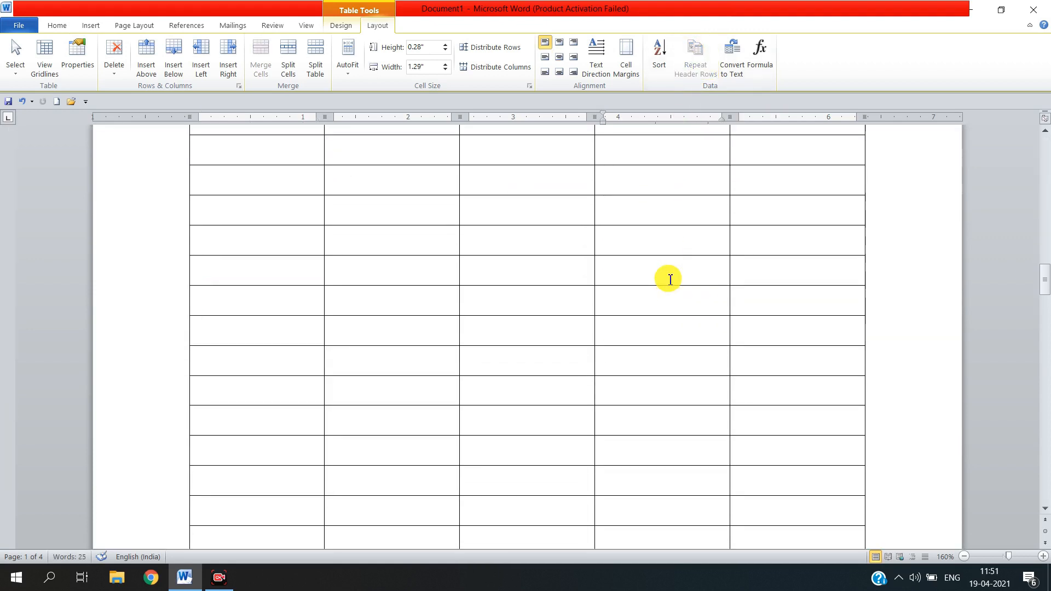
pyautogui.scroll(-15, 670, 279)
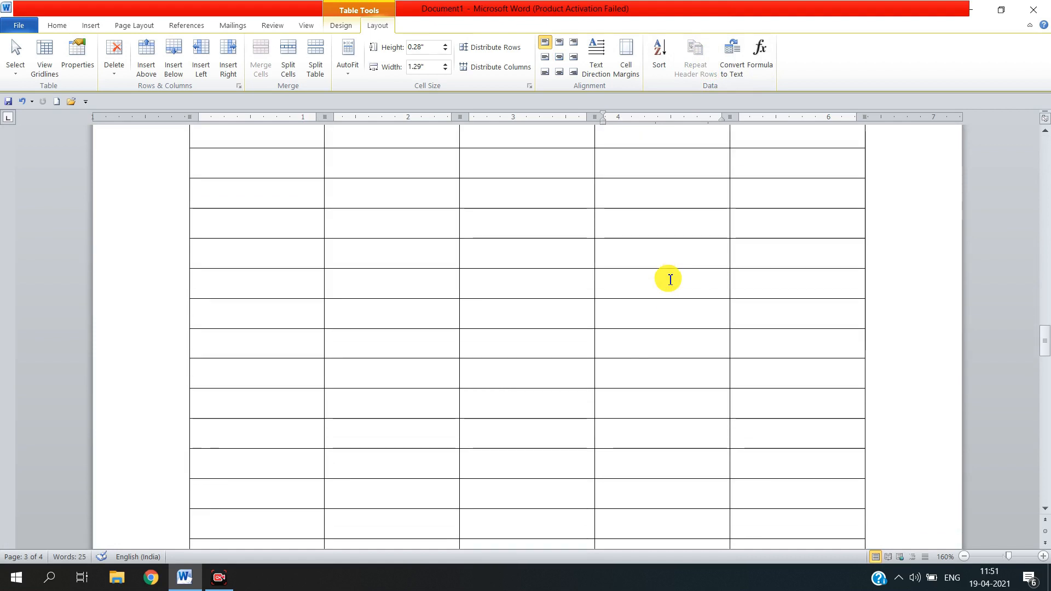
pyautogui.scroll(20, 670, 279)
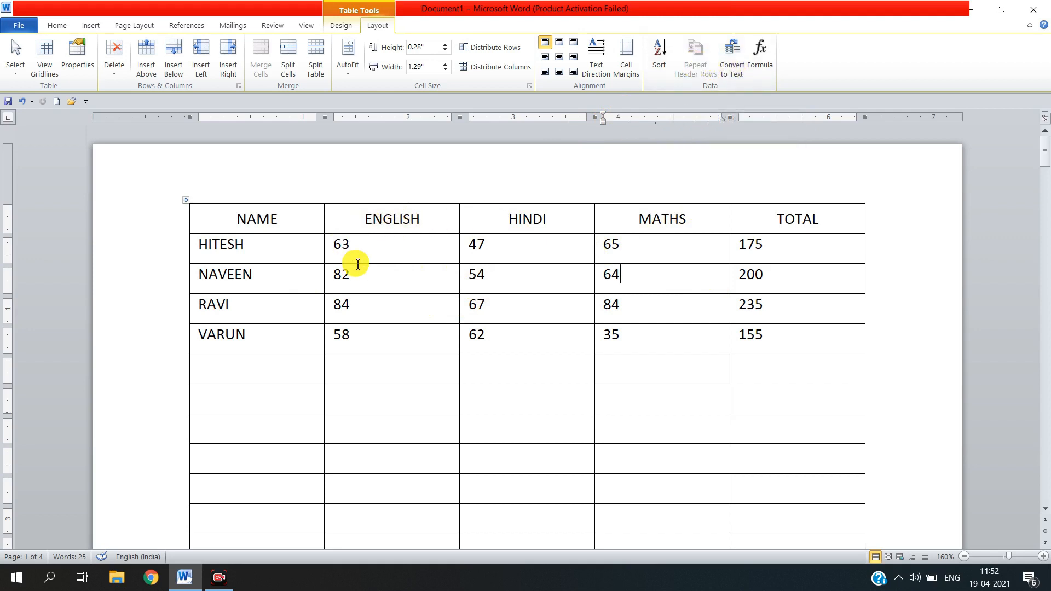
pyautogui.moveTo(216, 225); pyautogui.dragTo(751, 223)
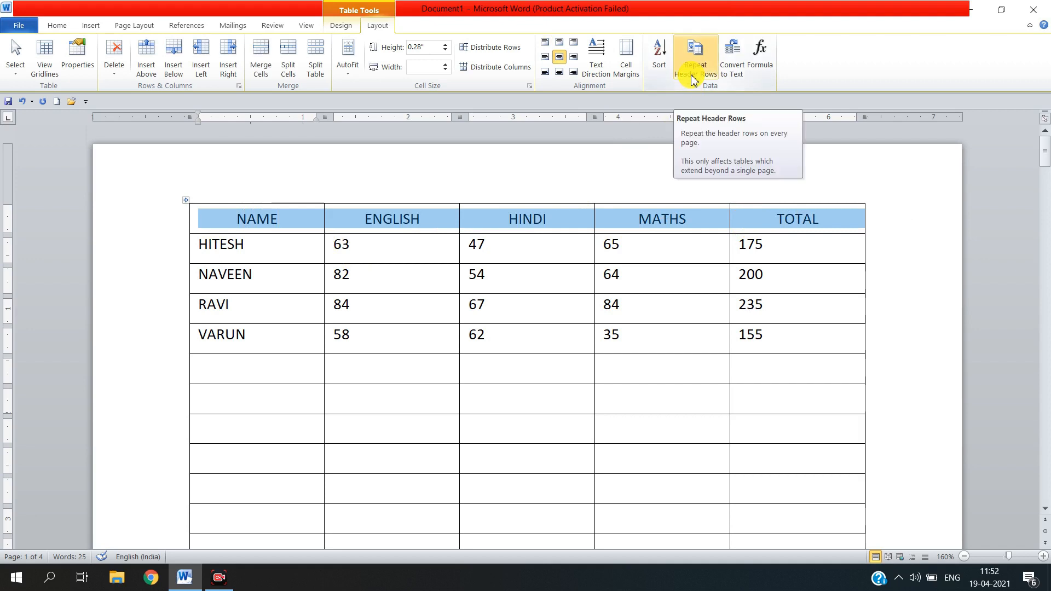
pyautogui.scroll(-10, 561, 362)
pyautogui.scroll(10, 559, 370)
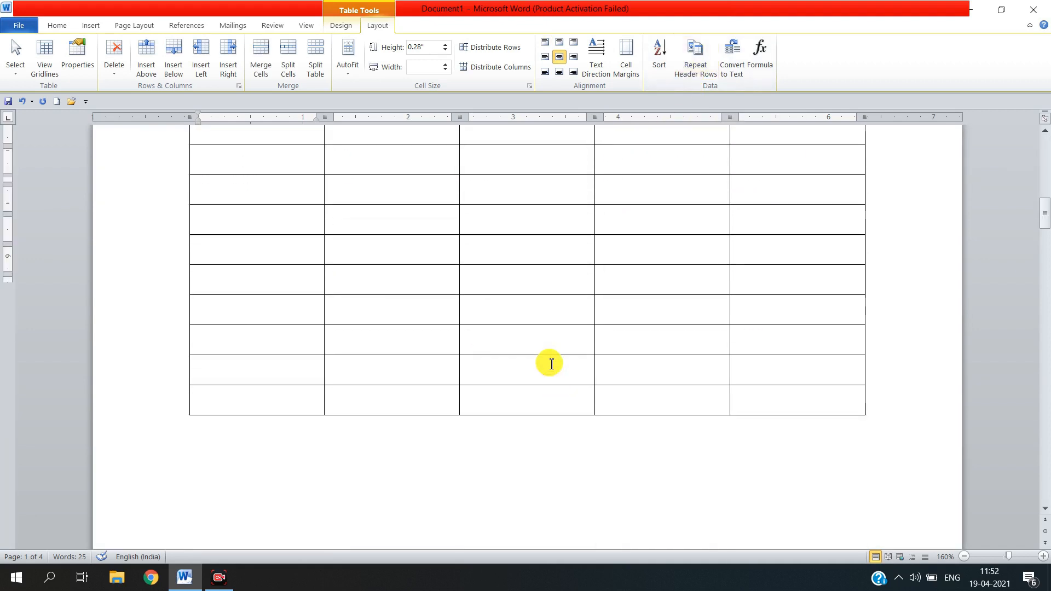
pyautogui.click(546, 275)
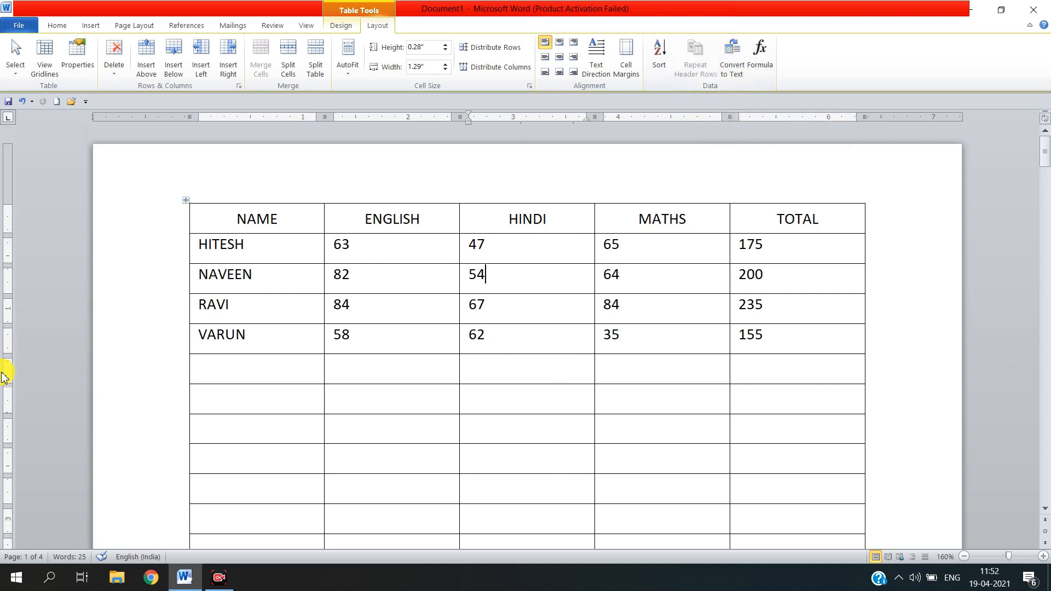
# - Delete all the empty rows below the last student's row of the marks table
pyautogui.moveTo(224, 370); pyautogui.dragTo(805, 580)
pyautogui.press('BackSpace')
pyautogui.click(246, 247)
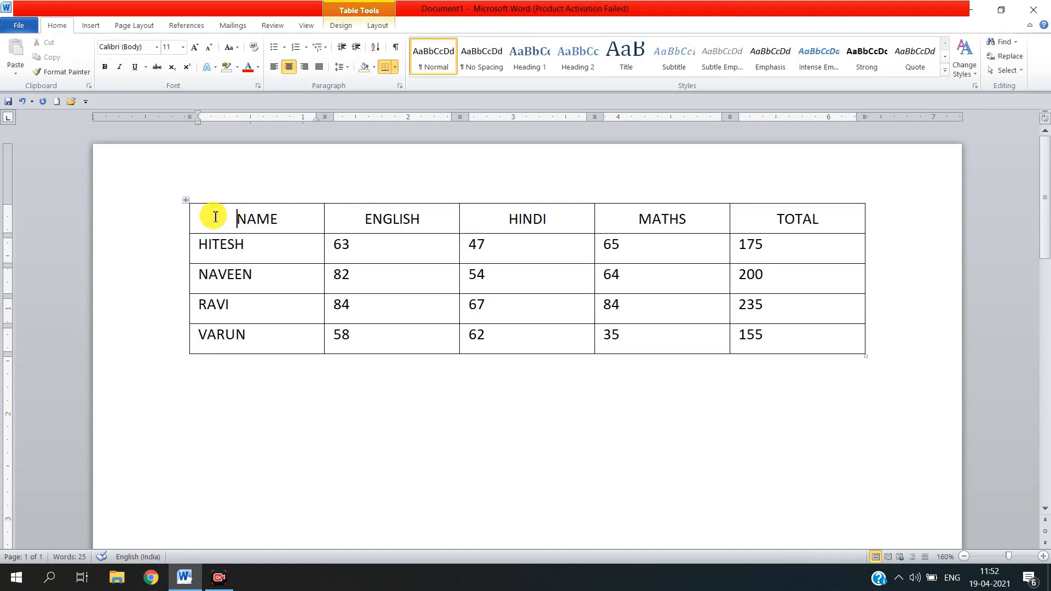
# - Convert the whole marks table to plain text with the entries separated by tabs
pyautogui.moveTo(207, 214); pyautogui.dragTo(765, 337)
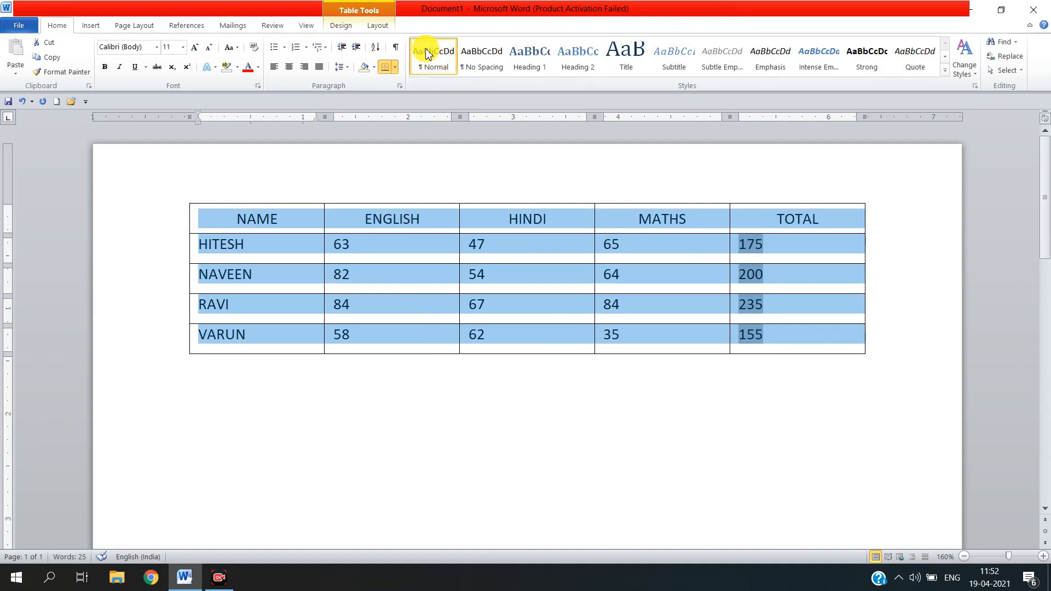
pyautogui.click(377, 25)
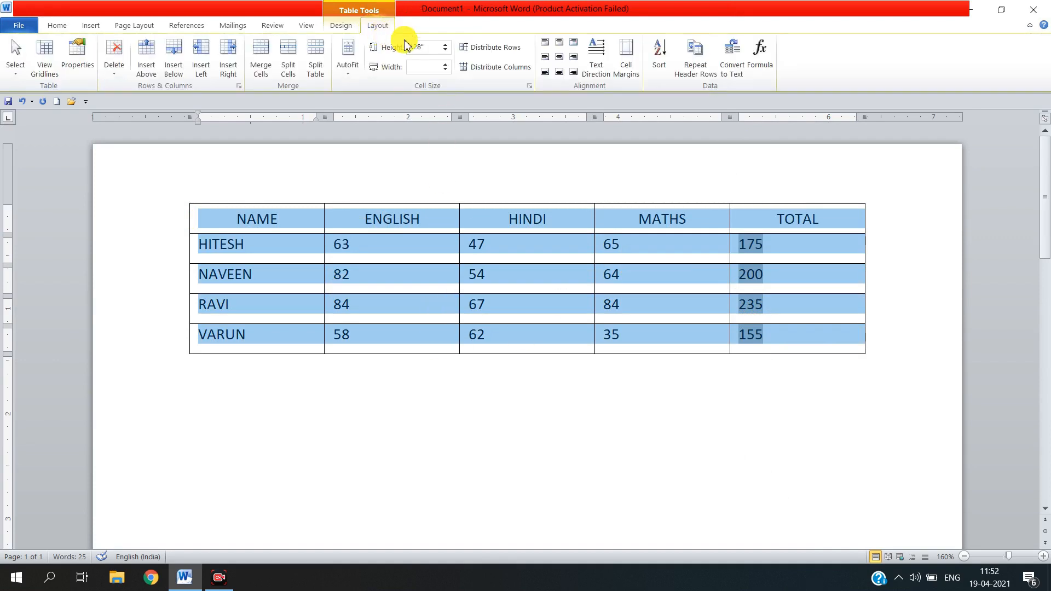
pyautogui.click(732, 70)
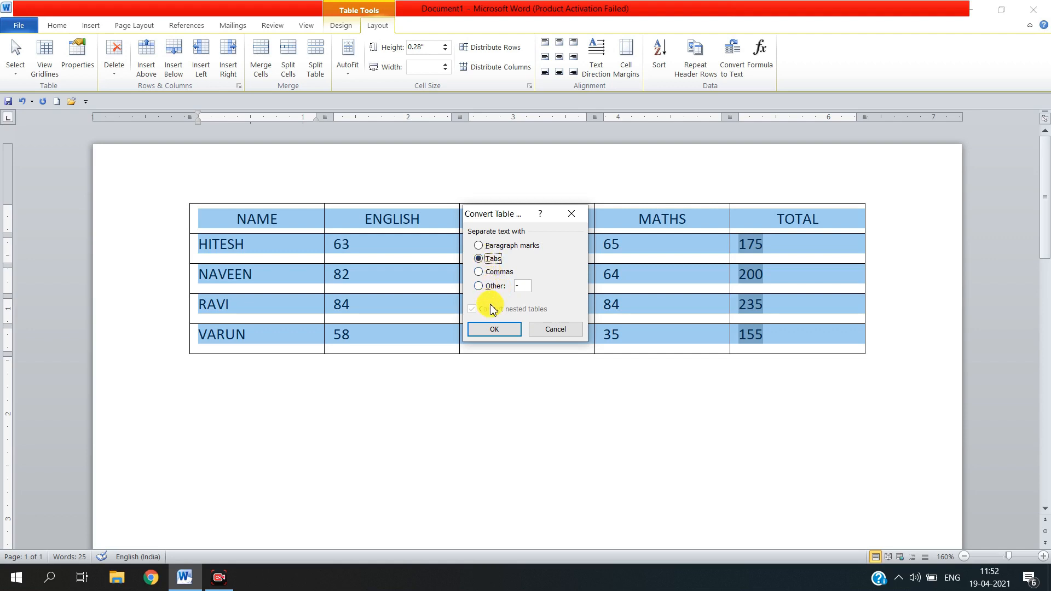
pyautogui.click(492, 330)
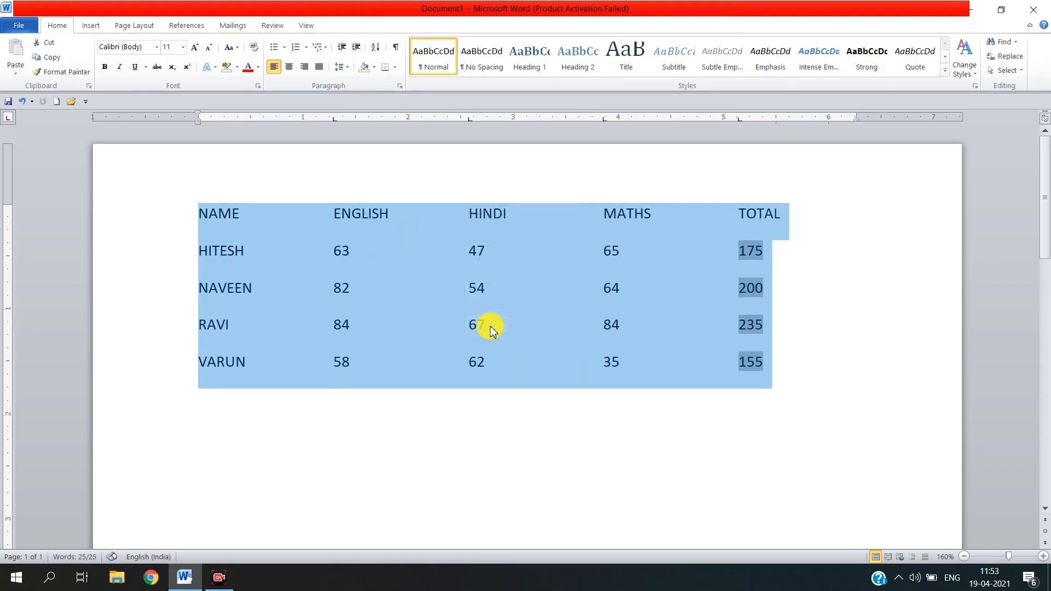
pyautogui.click(458, 301)
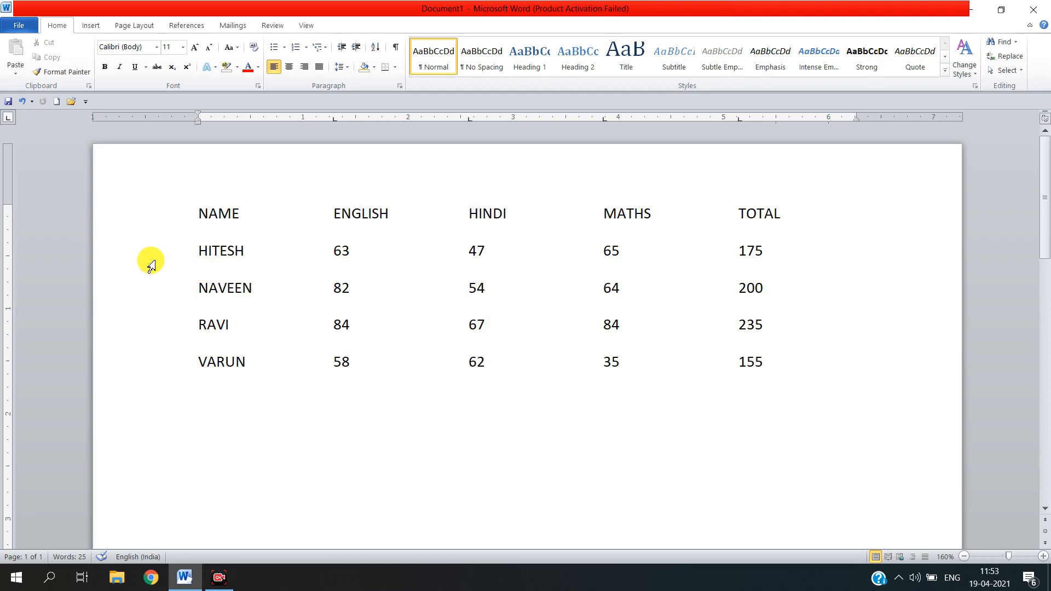
# - Convert the tab-separated marks text back into a table with 5 columns, fixed Auto column width and text separated at tabs
pyautogui.moveTo(200, 214); pyautogui.dragTo(786, 360)
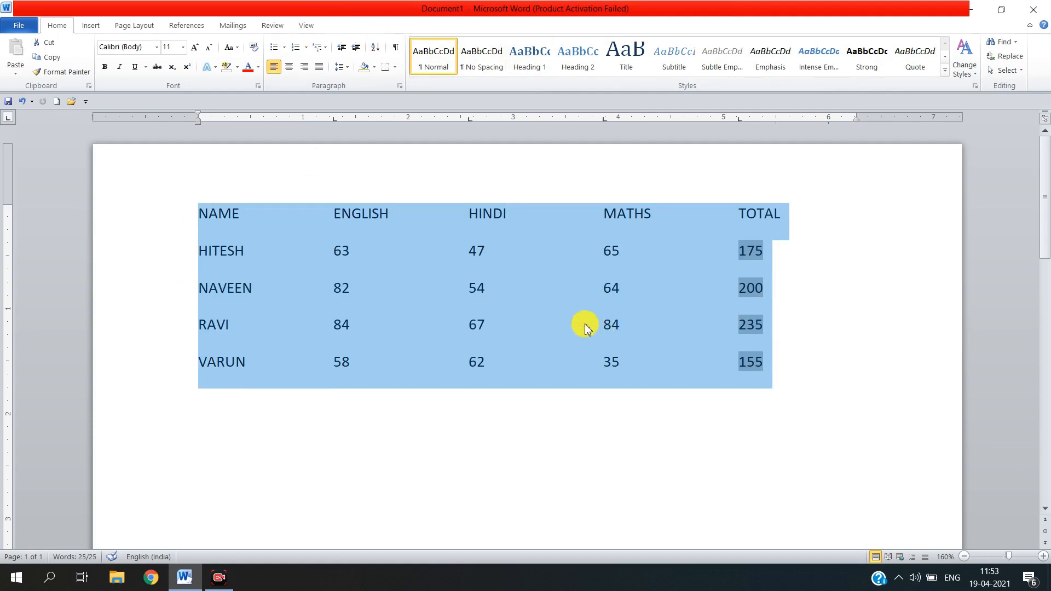
pyautogui.click(91, 26)
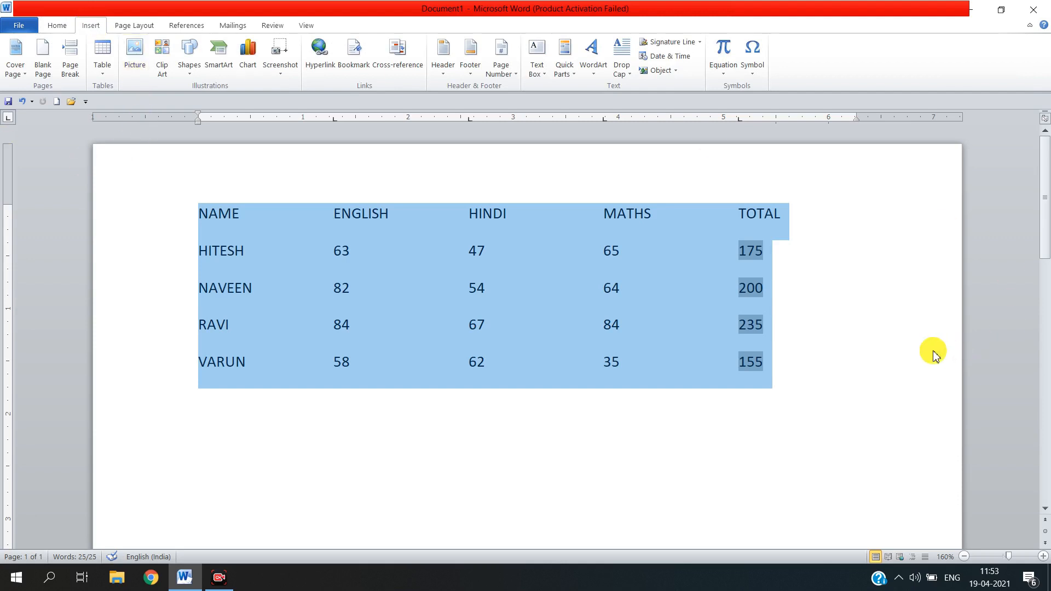
pyautogui.click(103, 59)
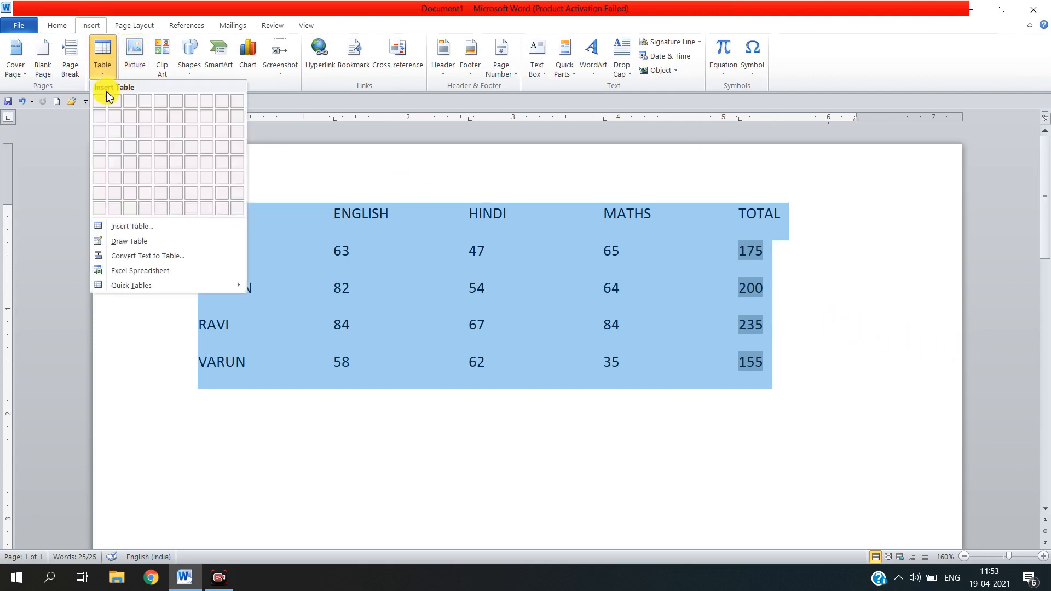
pyautogui.click(120, 257)
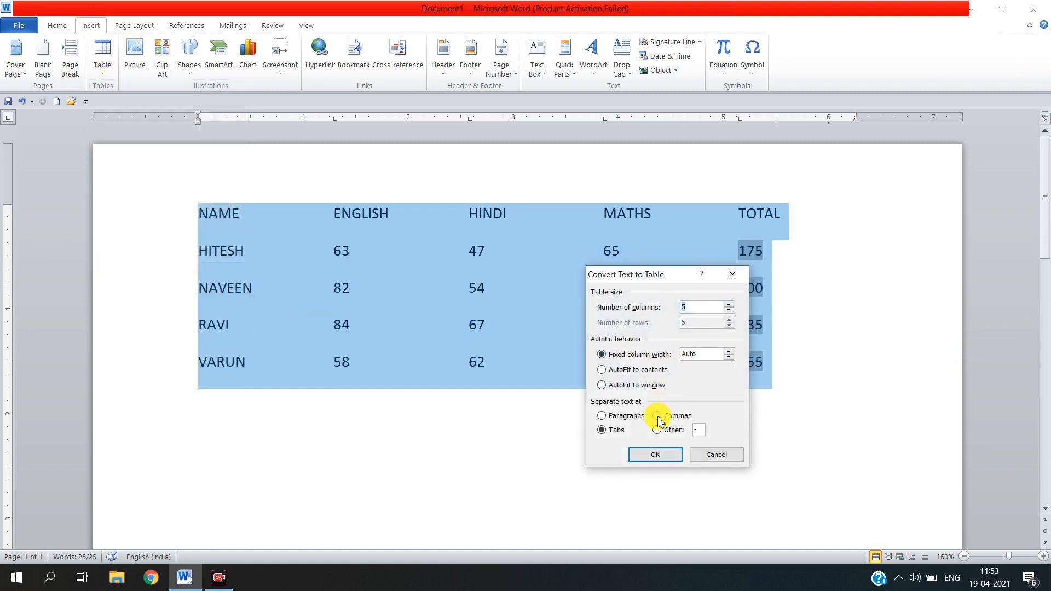
pyautogui.click(662, 458)
pyautogui.click(782, 290)
pyautogui.click(798, 256)
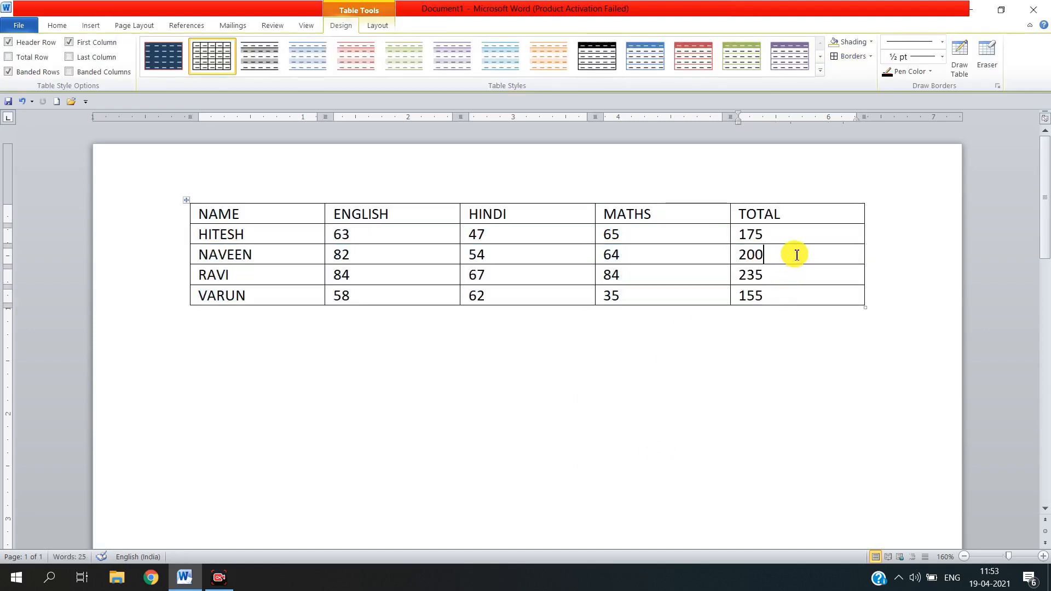
# - View the list of functions offered for a formula in the TOTAL column, then cancel without inserting one
pyautogui.click(378, 26)
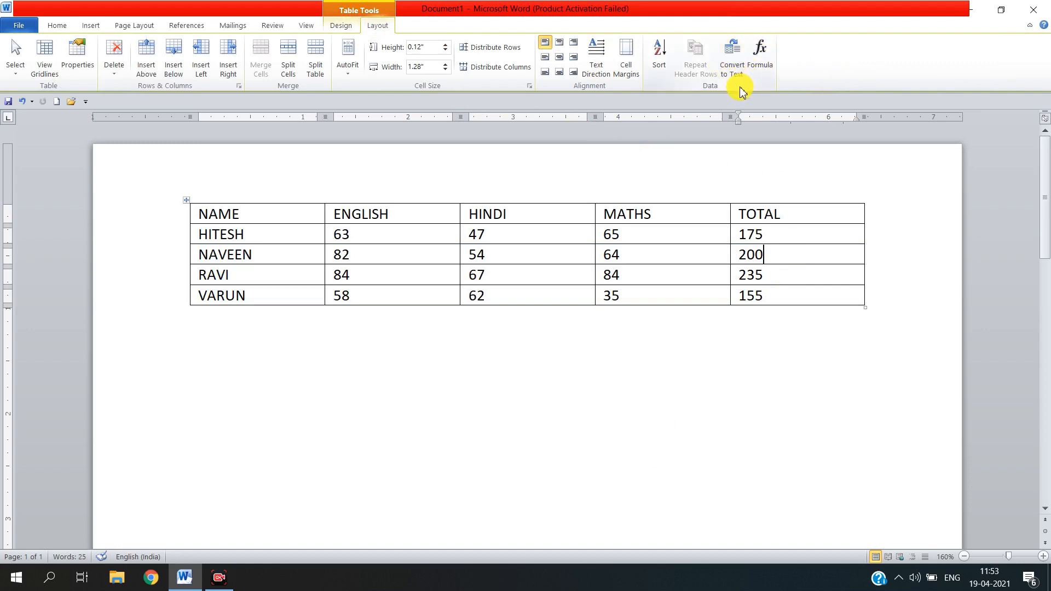
pyautogui.click(761, 63)
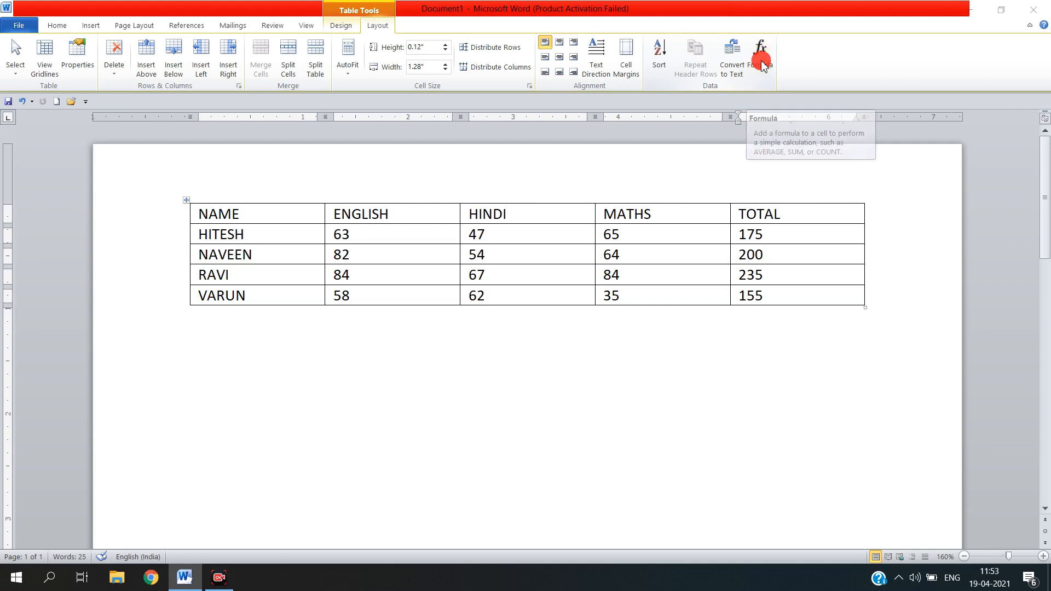
pyautogui.click(432, 307)
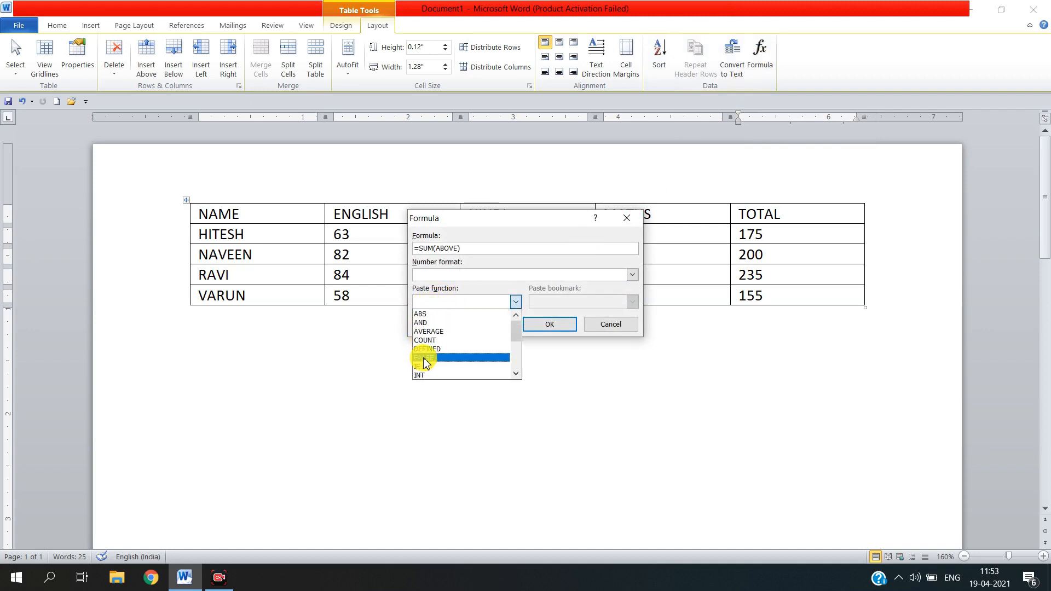
pyautogui.click(609, 328)
pyautogui.click(609, 326)
pyautogui.click(708, 258)
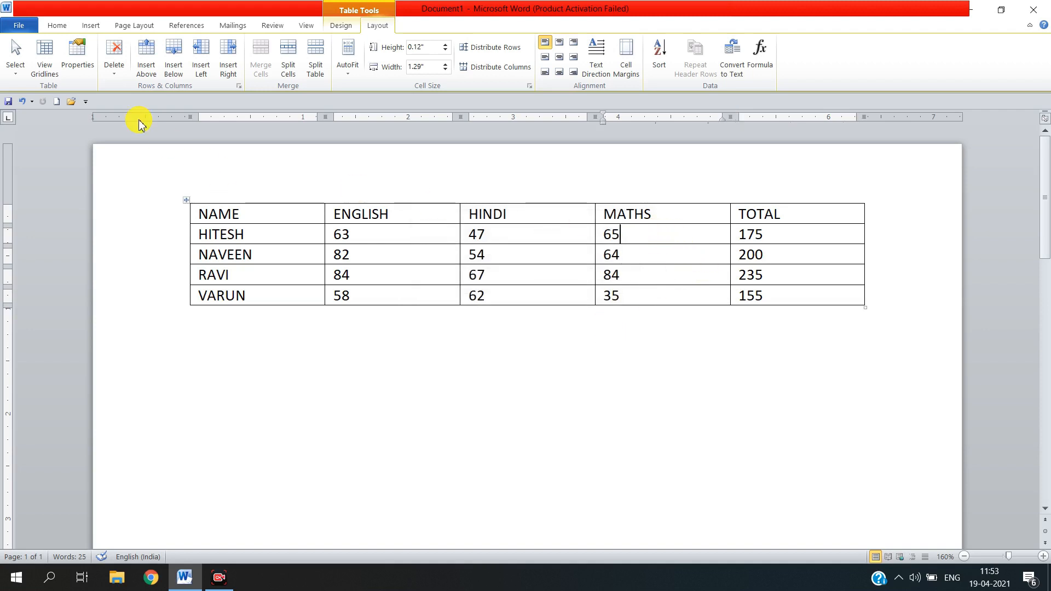
# - Bring up the commands for inserting a table
pyautogui.click(88, 29)
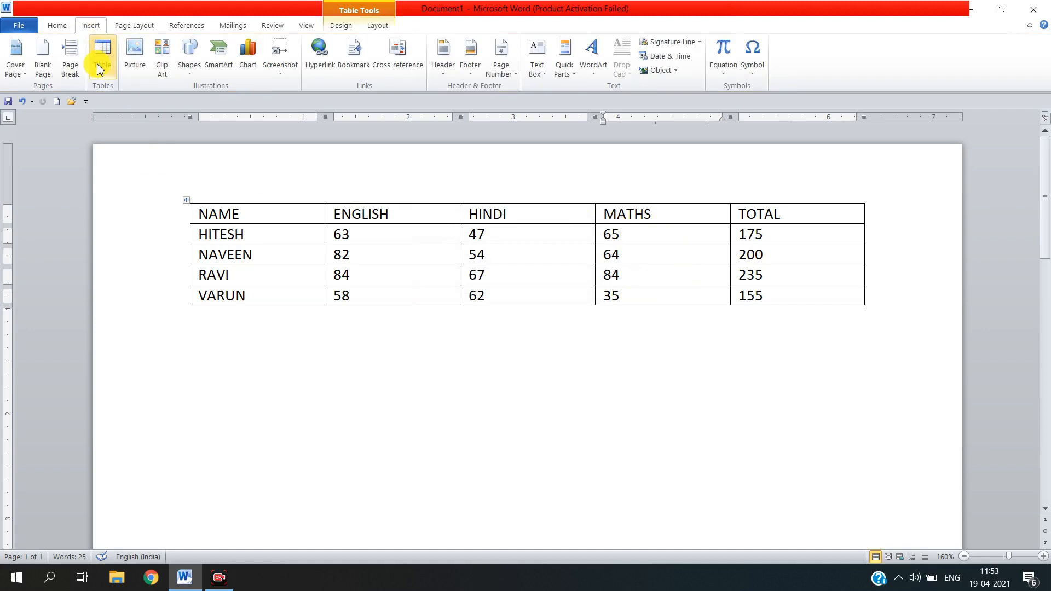